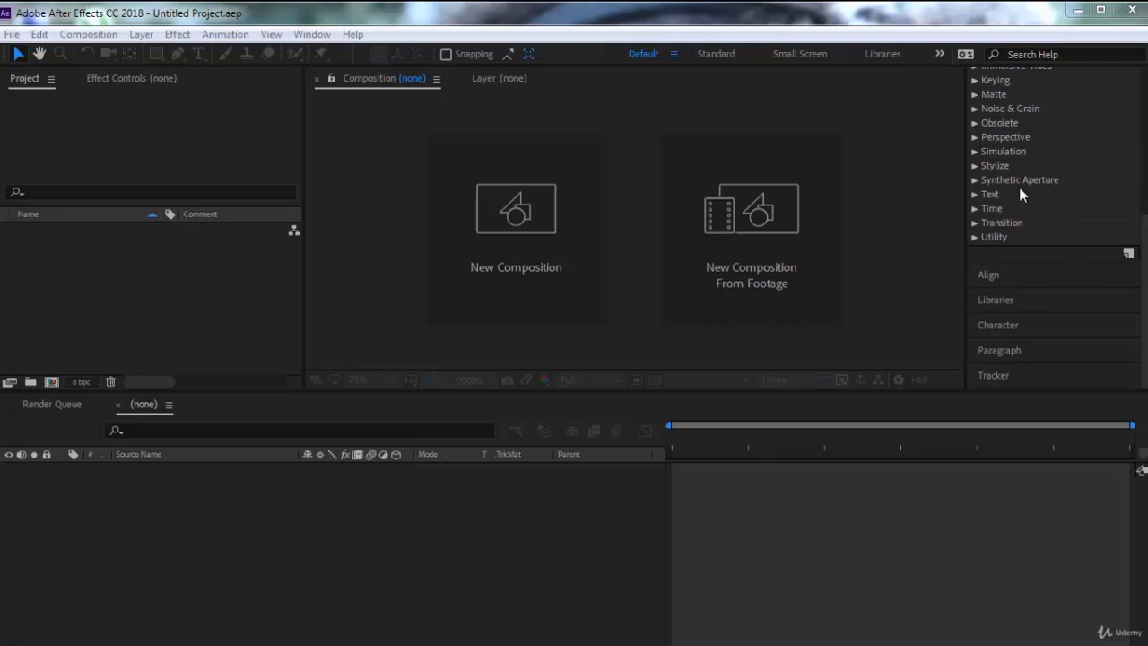
# Expand the Simulation effects category and look through the effects it contains
pyautogui.click(974, 151)
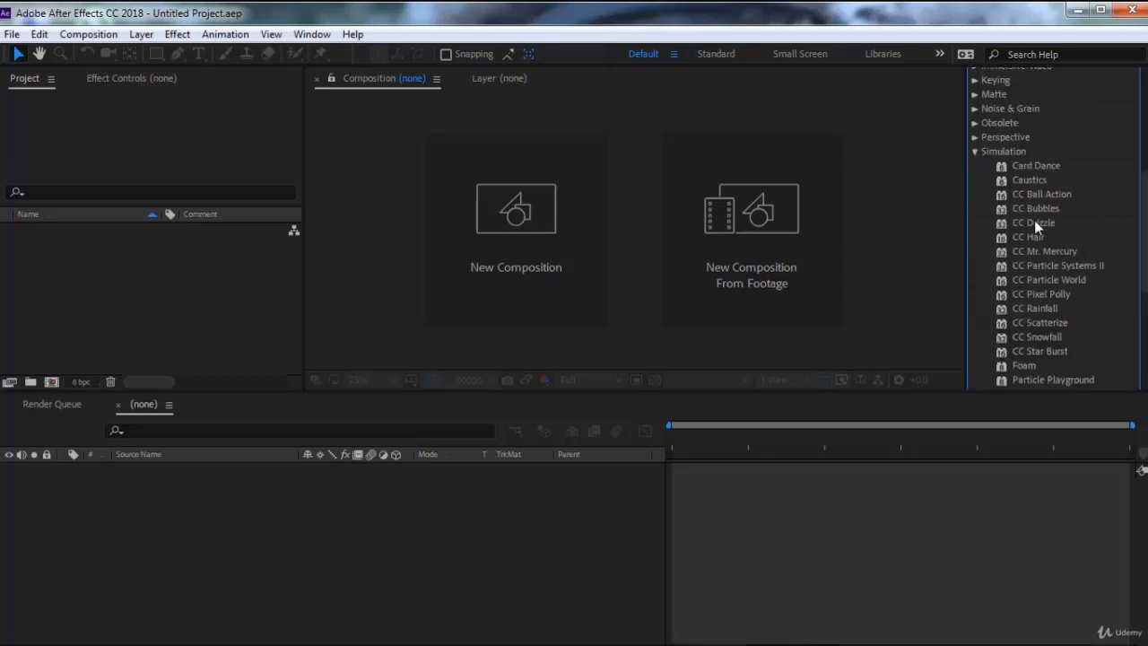
pyautogui.scroll(-3, 1039, 227)
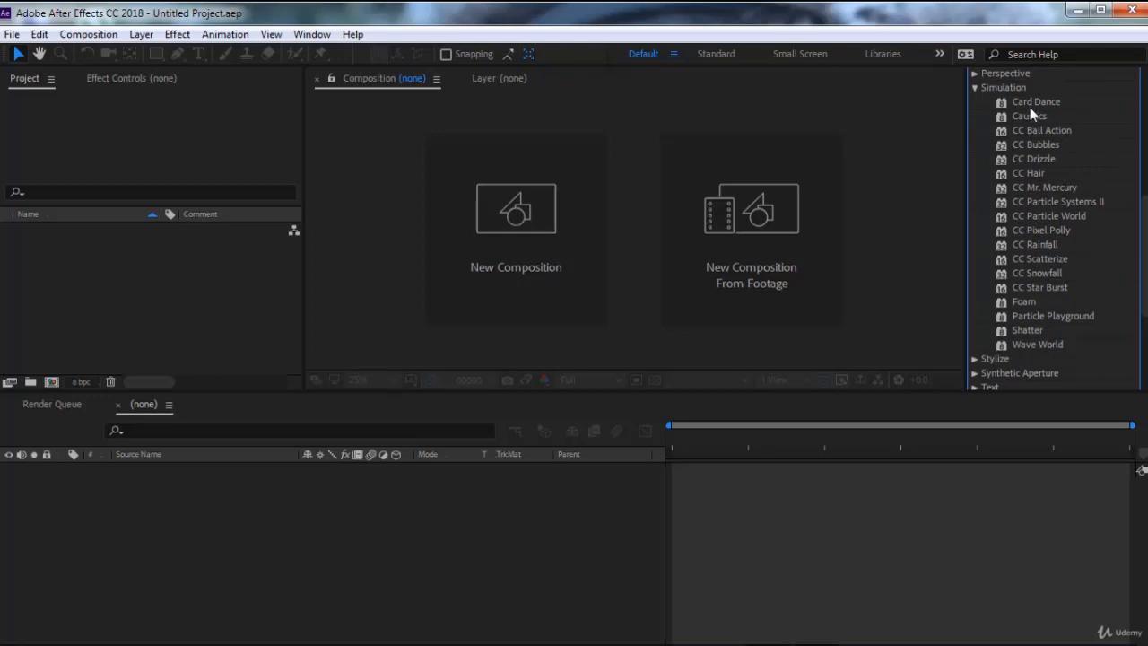
pyautogui.scroll(1, 1031, 117)
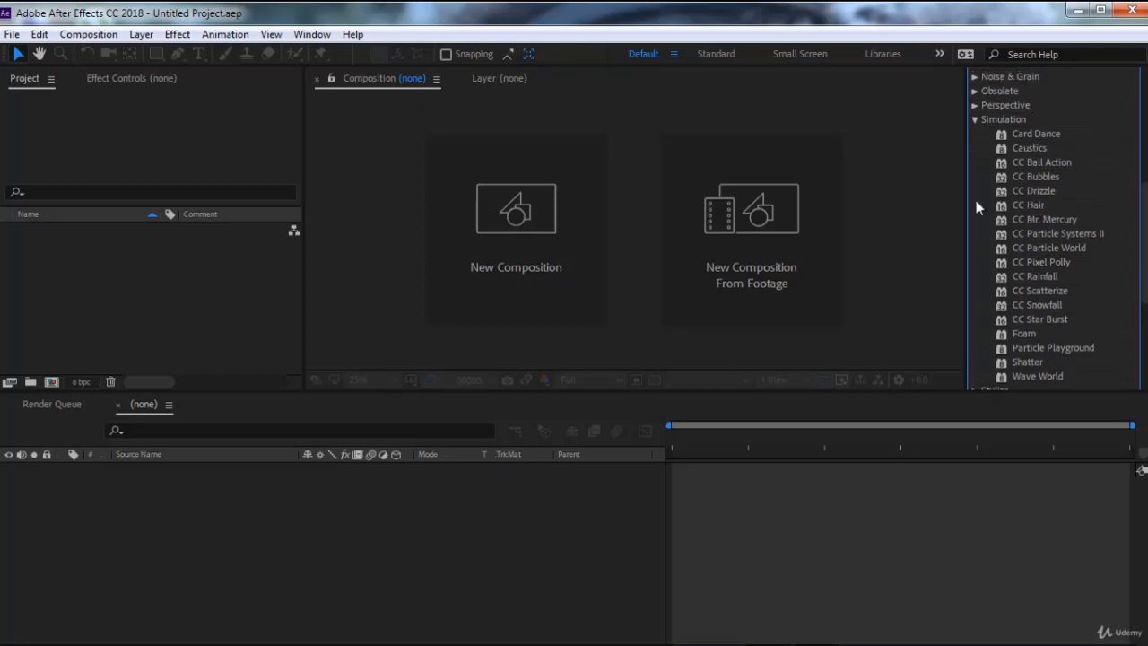
# Create a composition from the Bridge In Place footage stored in New folder inside the tea shop folder
pyautogui.click(803, 215)
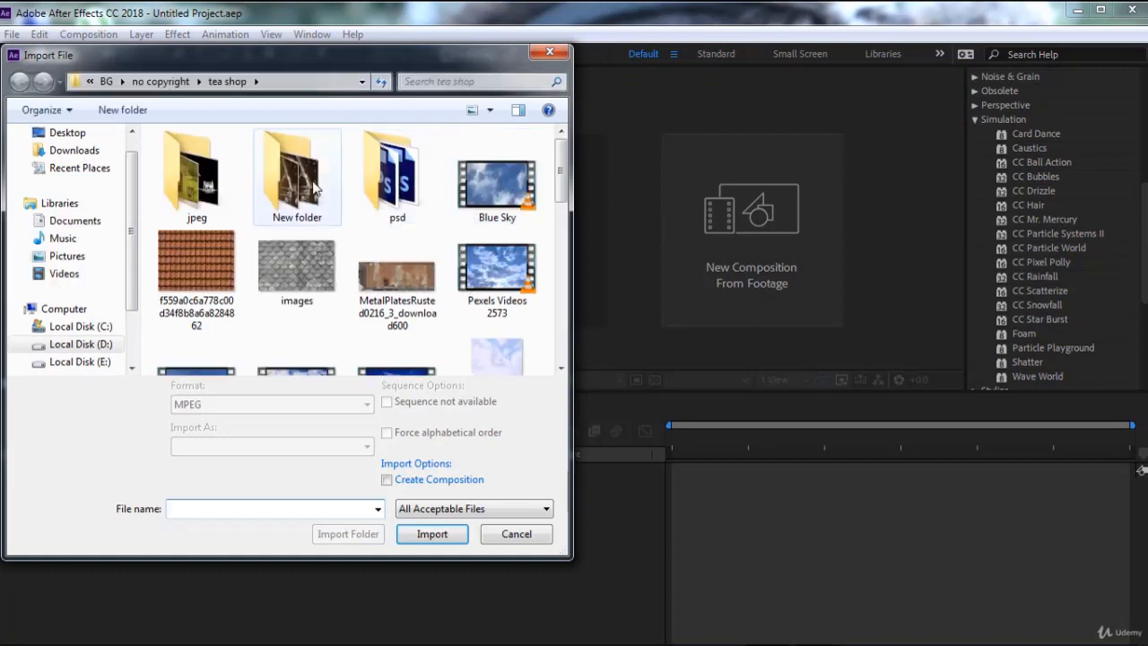
pyautogui.doubleClick(313, 186)
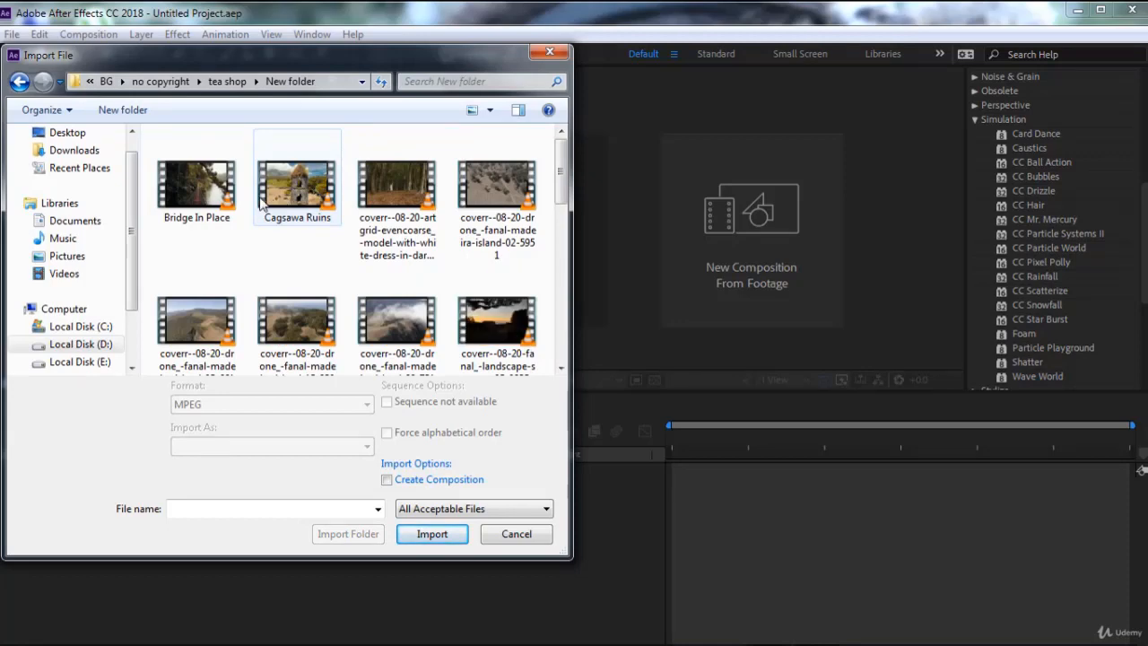
pyautogui.click(212, 191)
pyautogui.doubleClick(212, 191)
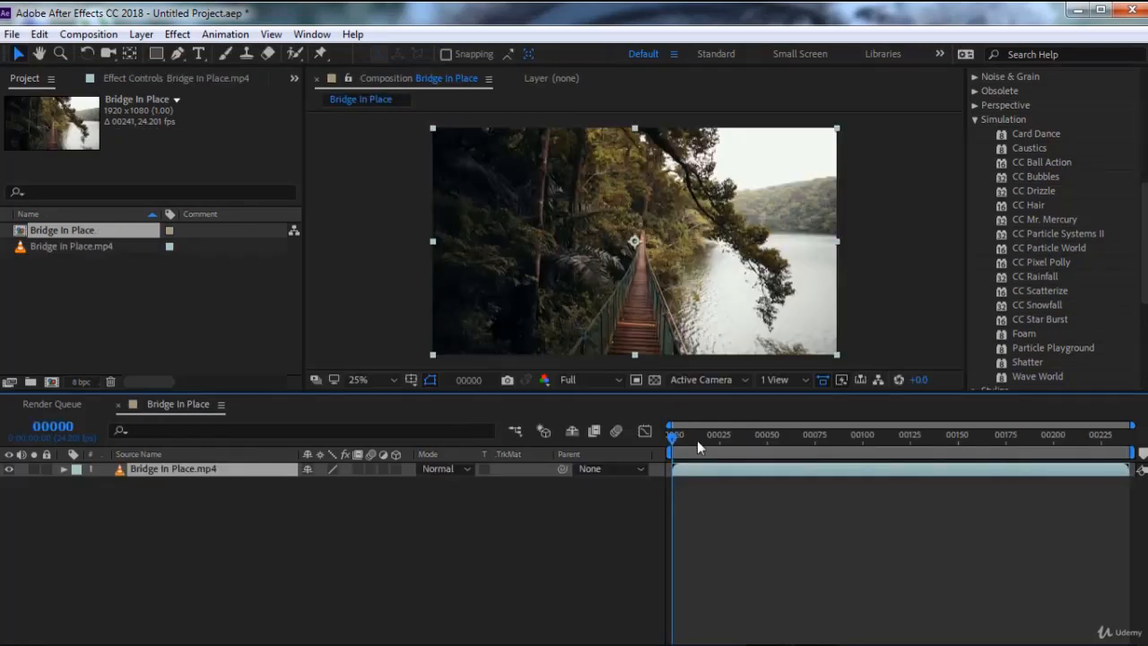
# Preview the Bridge In Place clip and return the playhead to frame 0
pyautogui.click(698, 436)
pyautogui.moveTo(719, 438); pyautogui.dragTo(672, 438)
pyautogui.press('space')
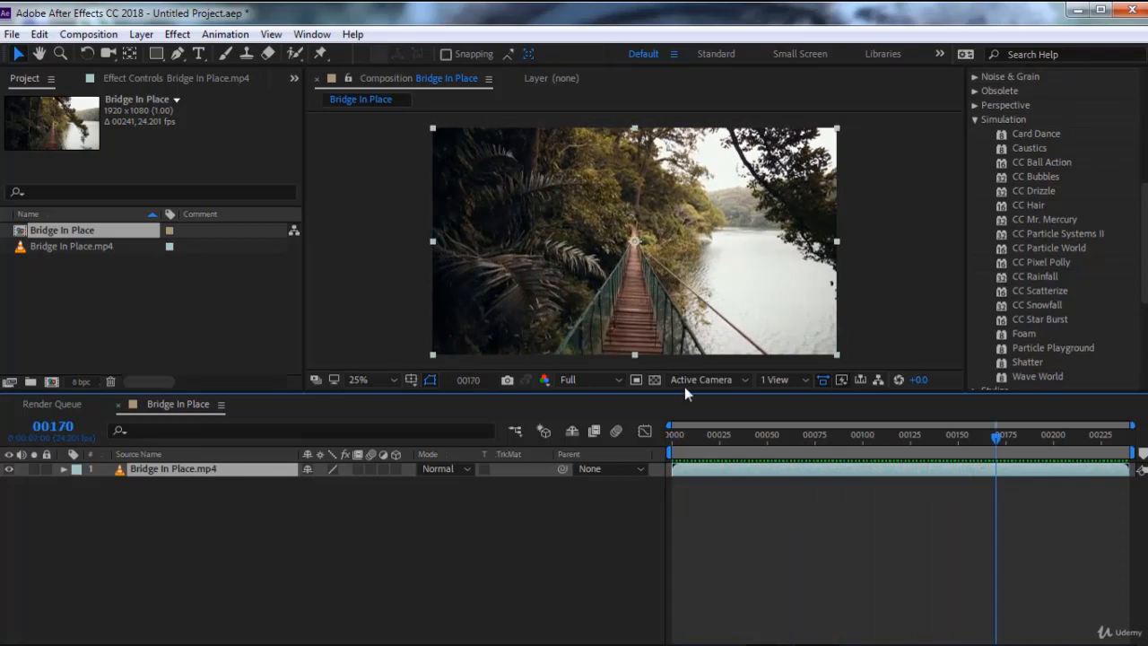
pyautogui.moveTo(702, 434); pyautogui.dragTo(652, 442)
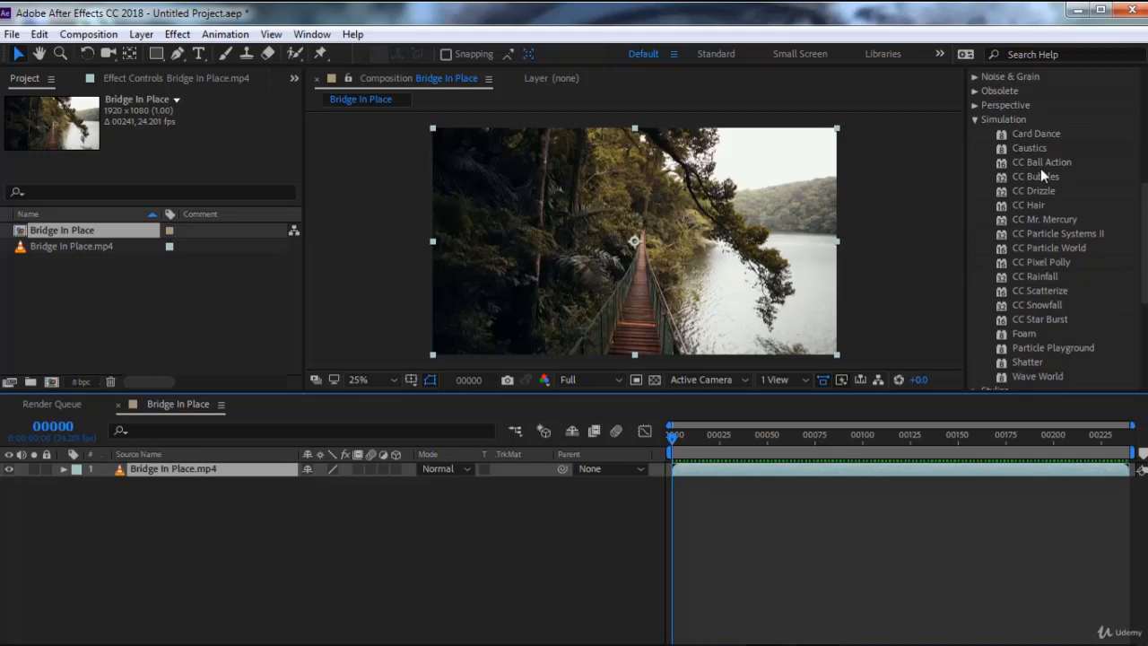
# Apply the Card Dance effect to the Bridge In Place.mp4 layer, with that same layer as Back Layer
pyautogui.click(1041, 135)
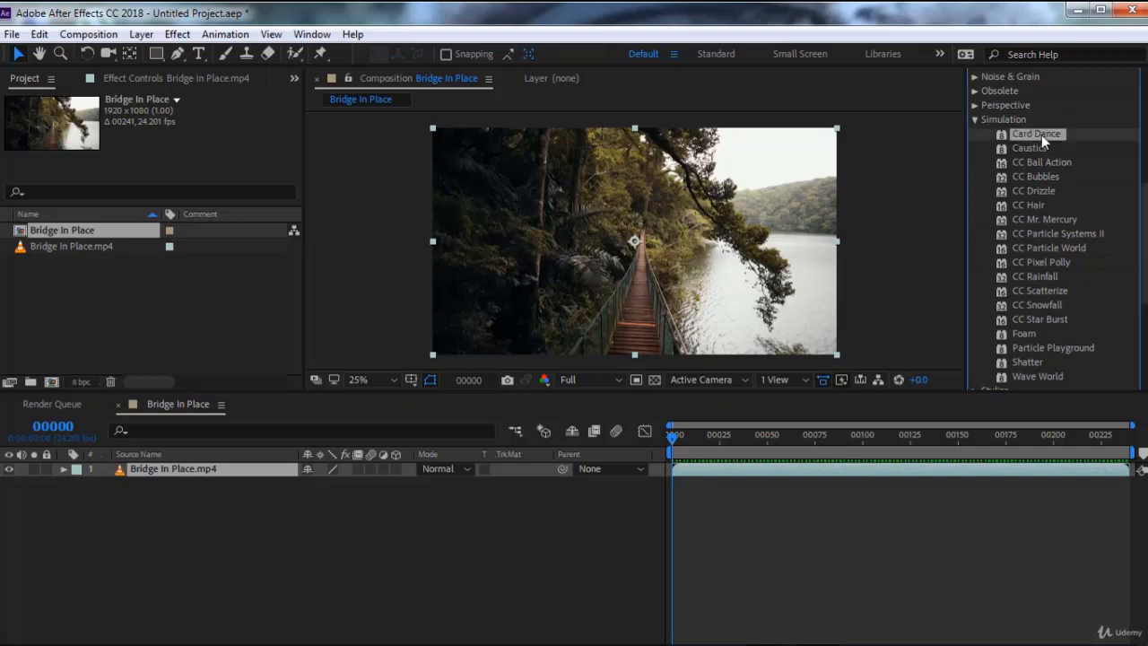
pyautogui.doubleClick(1041, 134)
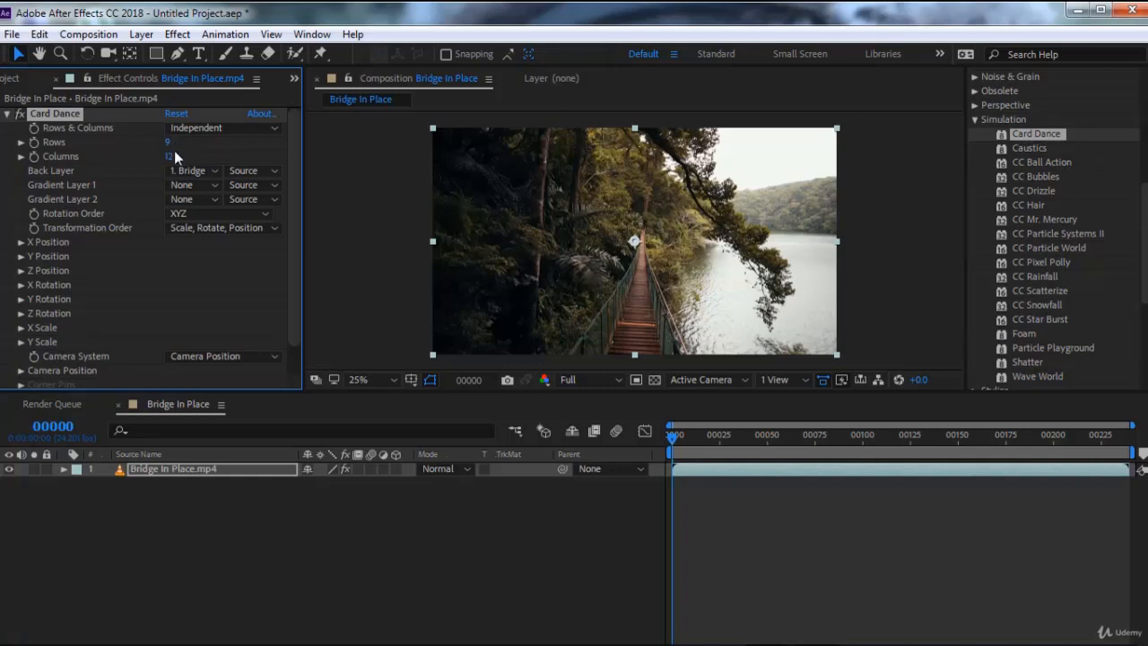
pyautogui.click(223, 129)
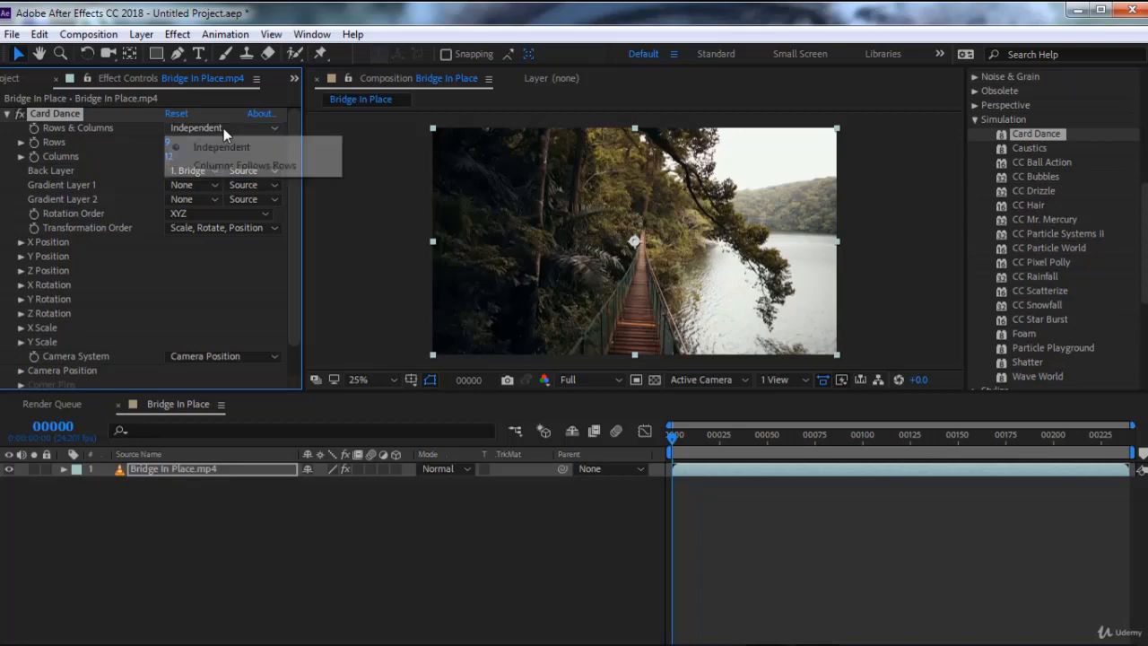
pyautogui.click(218, 281)
pyautogui.click(199, 172)
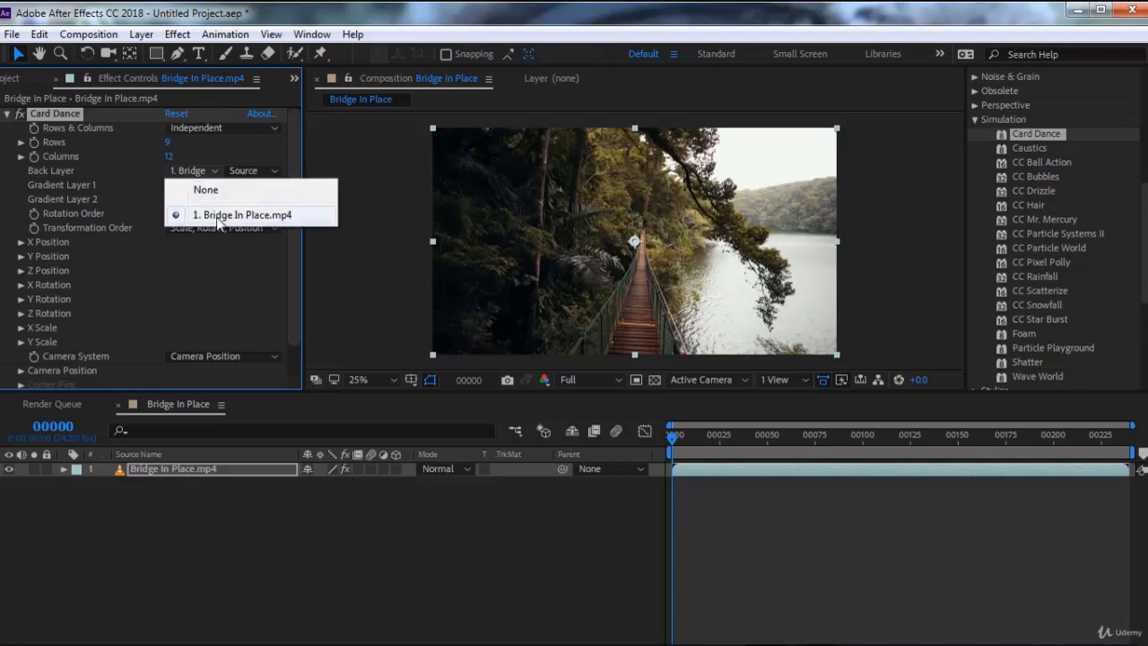
pyautogui.click(196, 219)
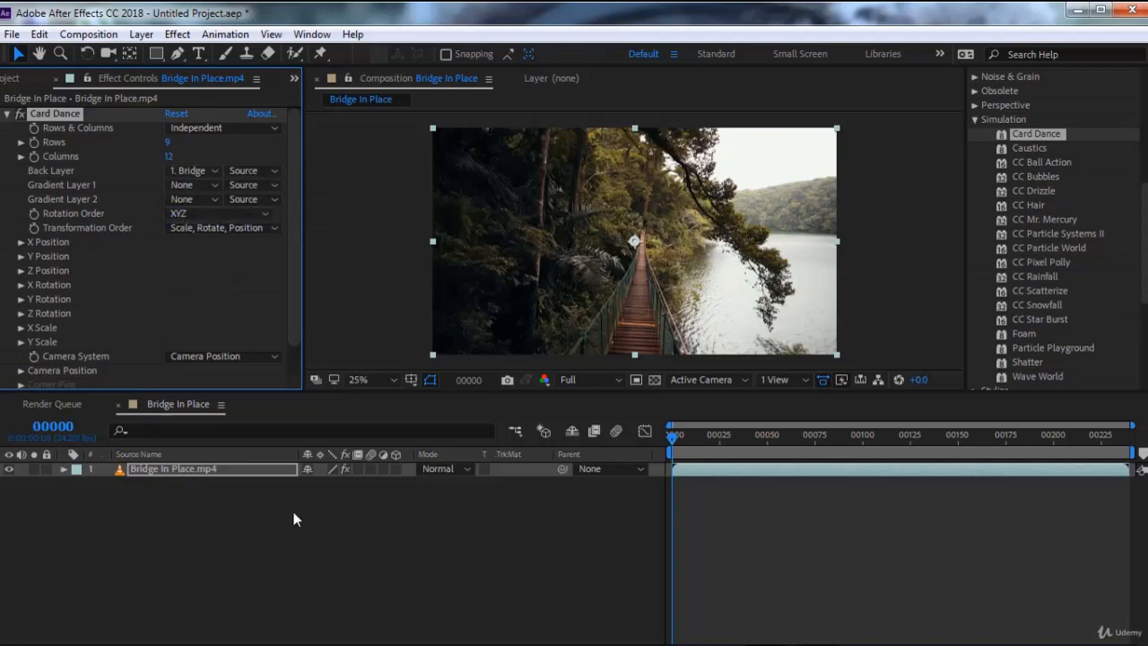
# Set both Gradient Layer 1 and Gradient Layer 2 of Card Dance to Bridge In Place.mp4
pyautogui.click(202, 185)
pyautogui.click(216, 230)
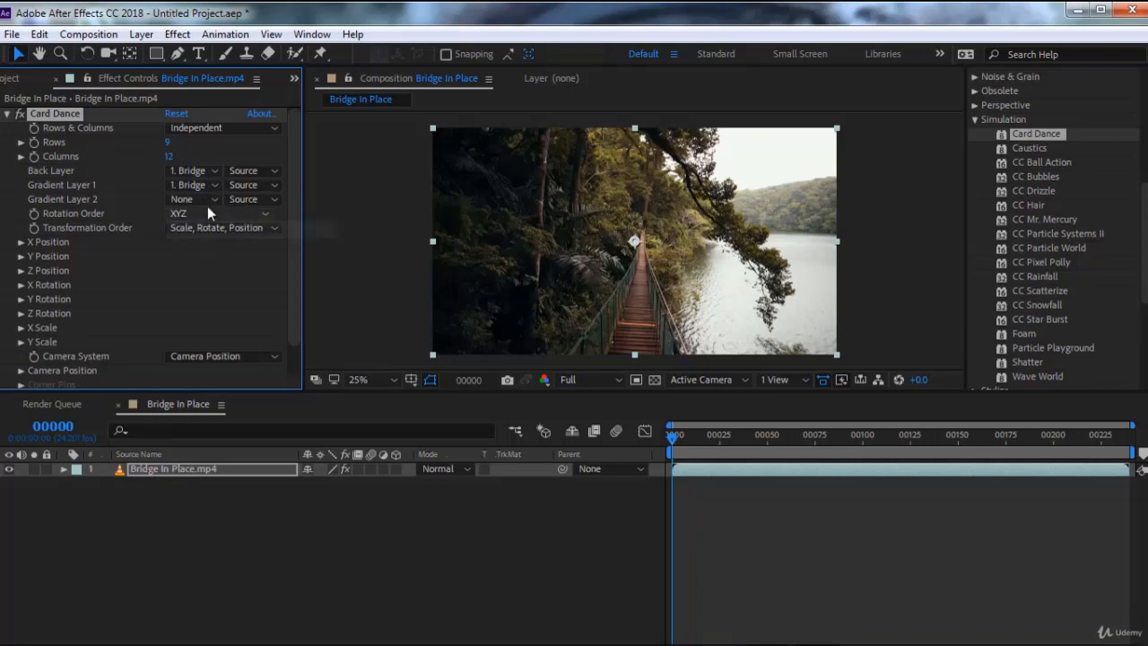
pyautogui.click(206, 205)
pyautogui.click(208, 243)
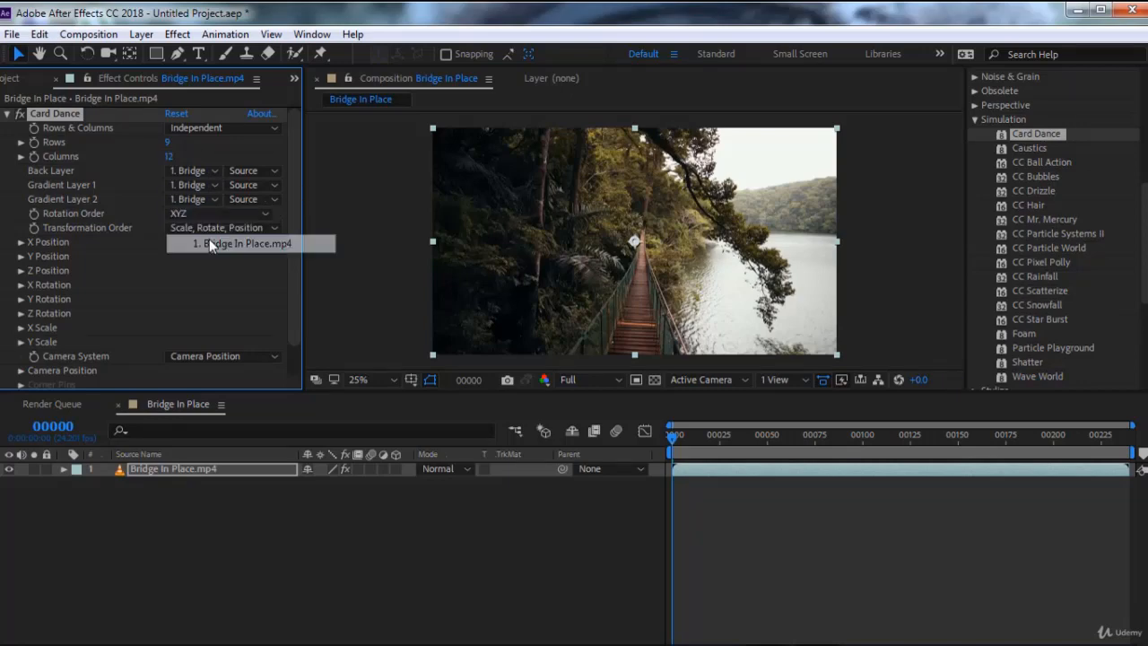
# Set Card Dance's X Position multiplier to 1.90 and offset to -0.10, and its Z Position offset to -1.80
pyautogui.click(21, 243)
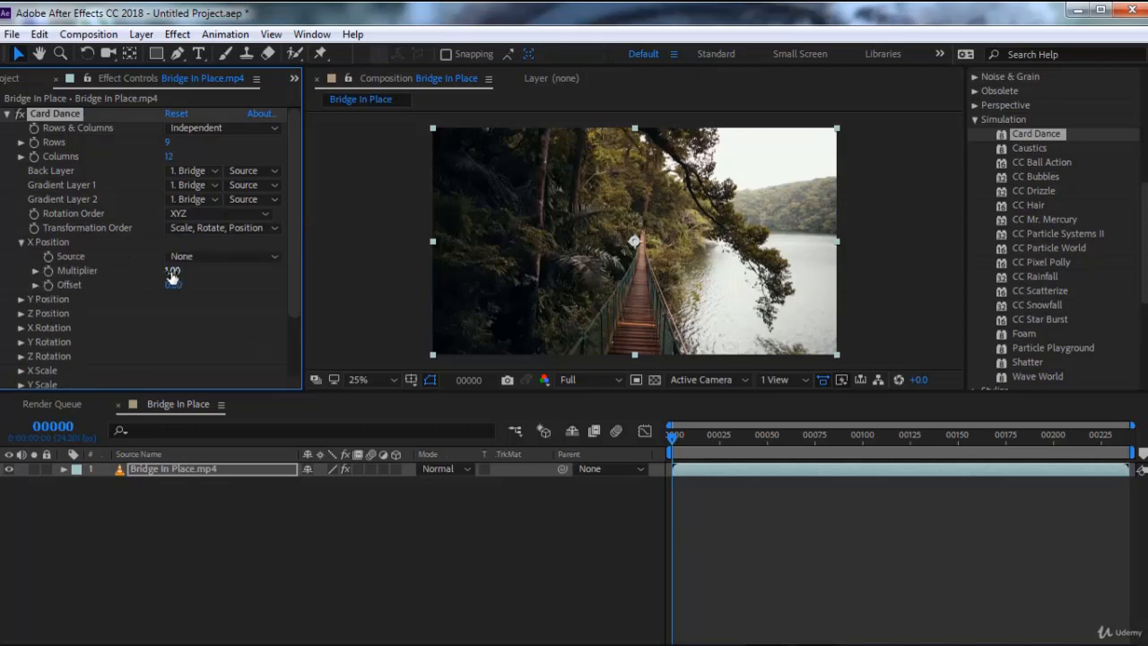
pyautogui.moveTo(171, 276); pyautogui.dragTo(175, 285)
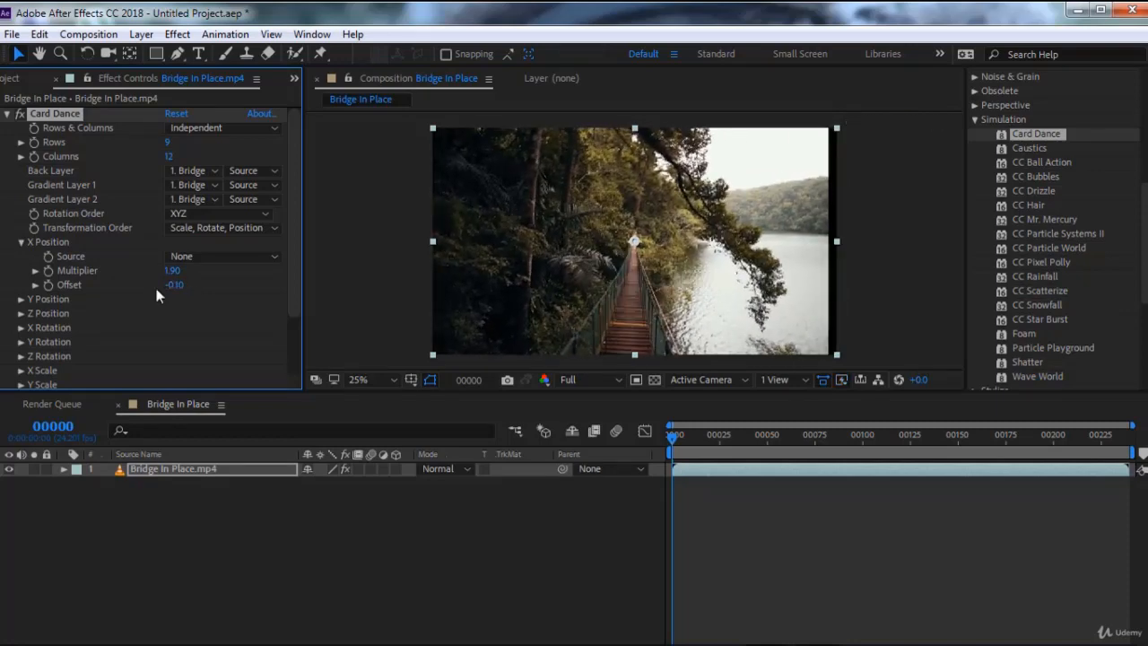
pyautogui.click(20, 313)
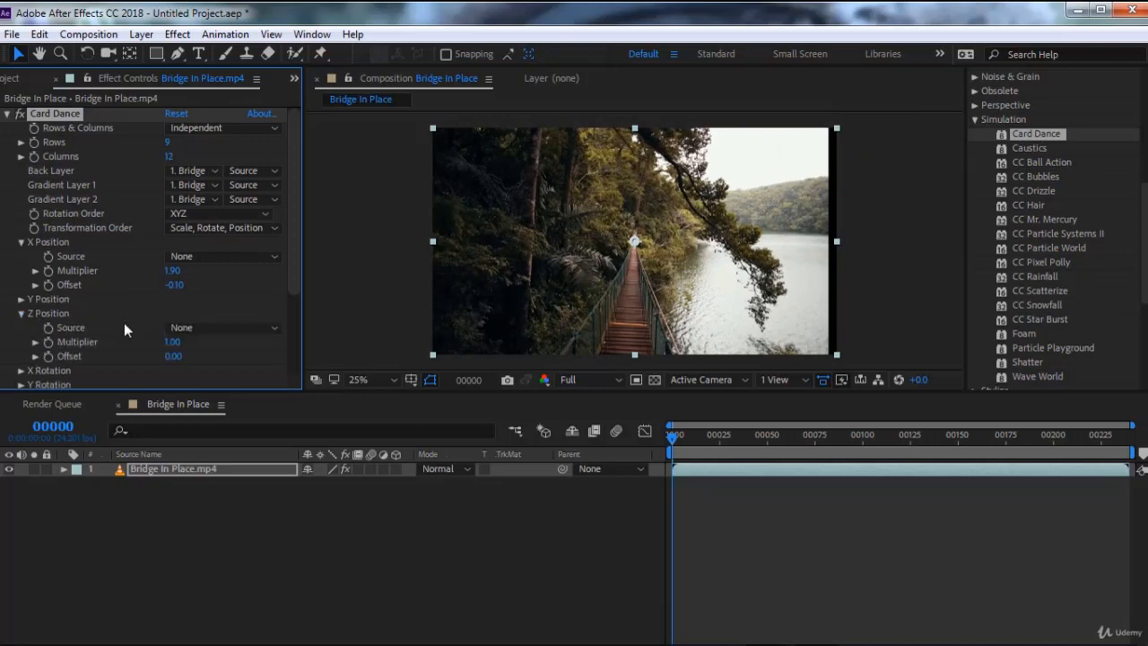
pyautogui.moveTo(174, 356); pyautogui.dragTo(162, 362)
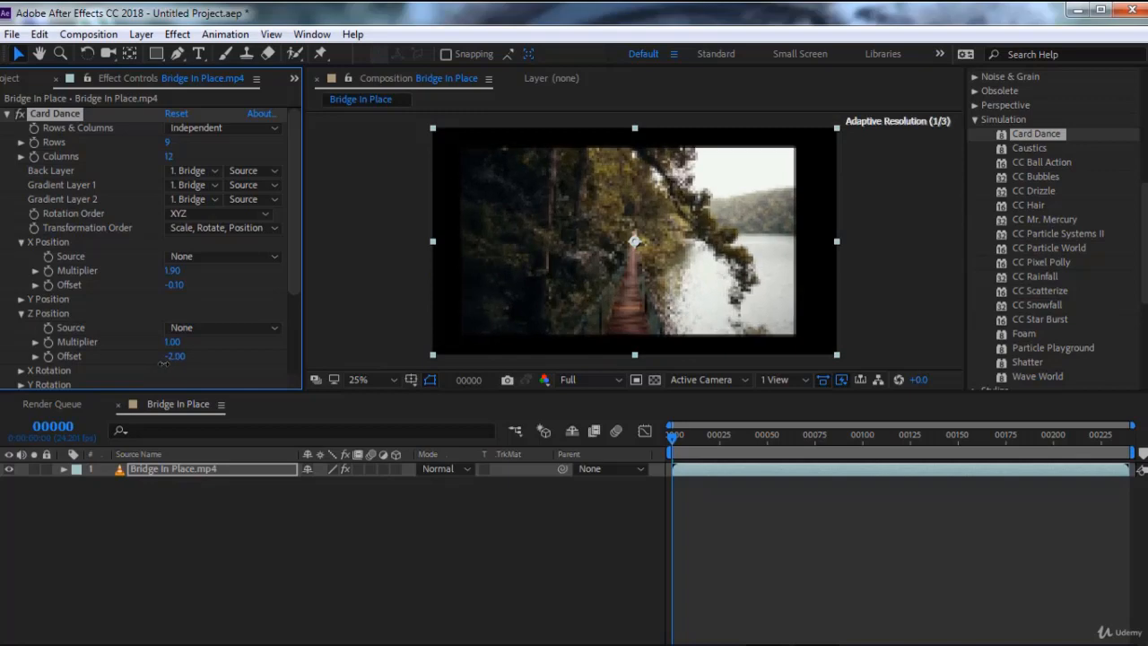
# Set the X Rotation offset of Card Dance to 44 to tilt the cards
pyautogui.scroll(-2, 126, 330)
pyautogui.scroll(-2, 127, 330)
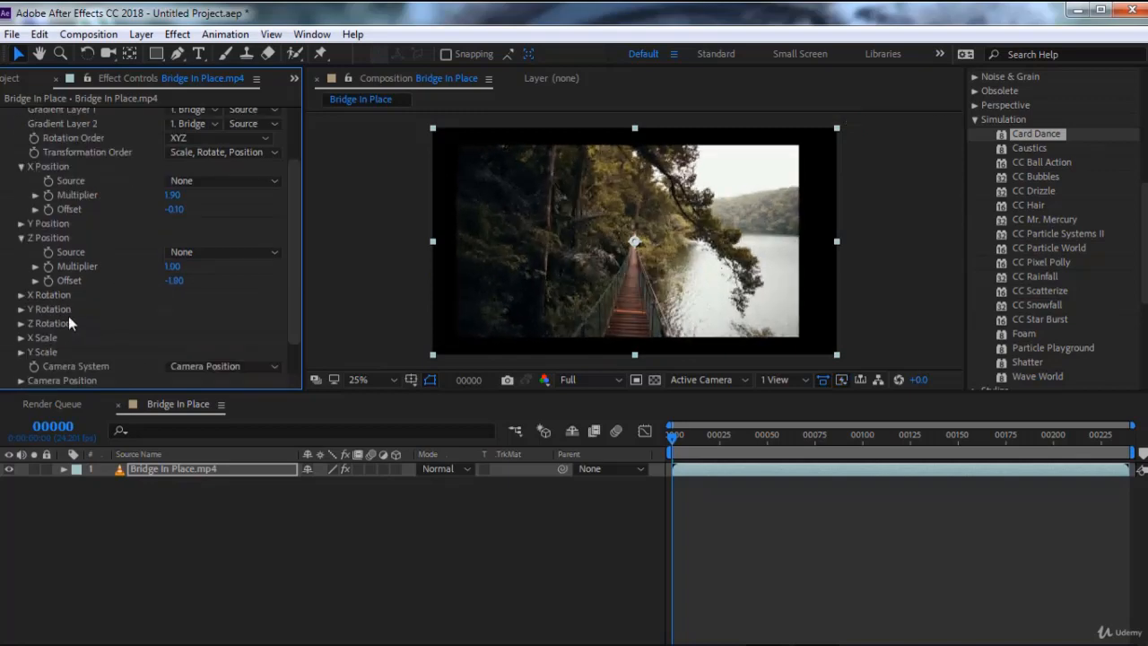
pyautogui.click(20, 294)
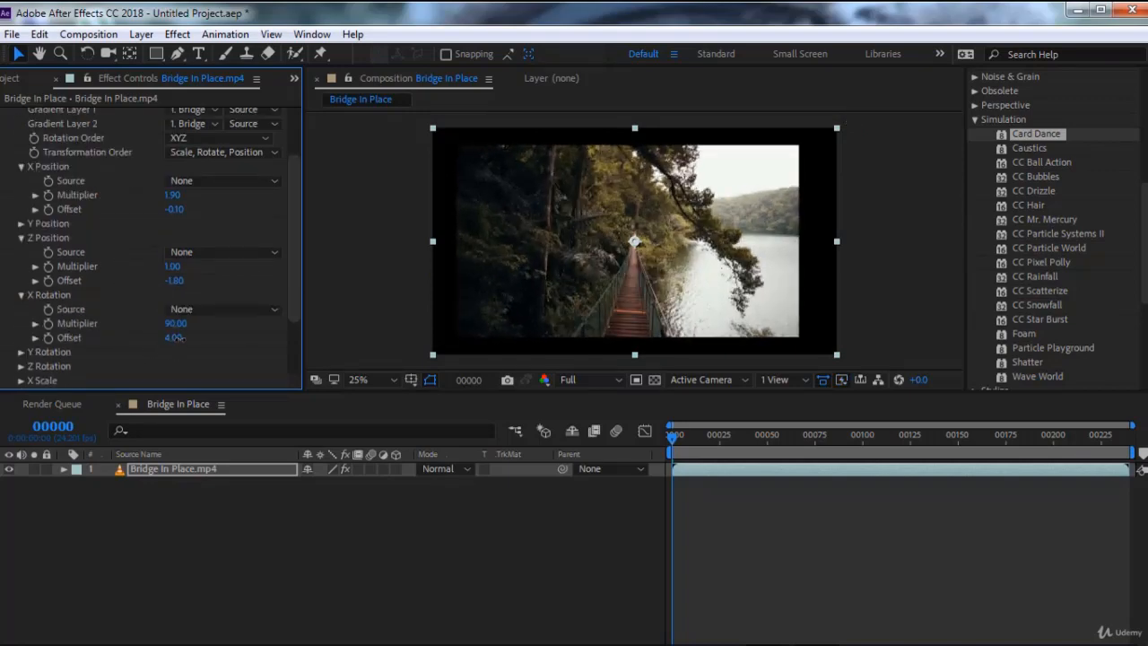
pyautogui.moveTo(174, 338); pyautogui.dragTo(209, 339)
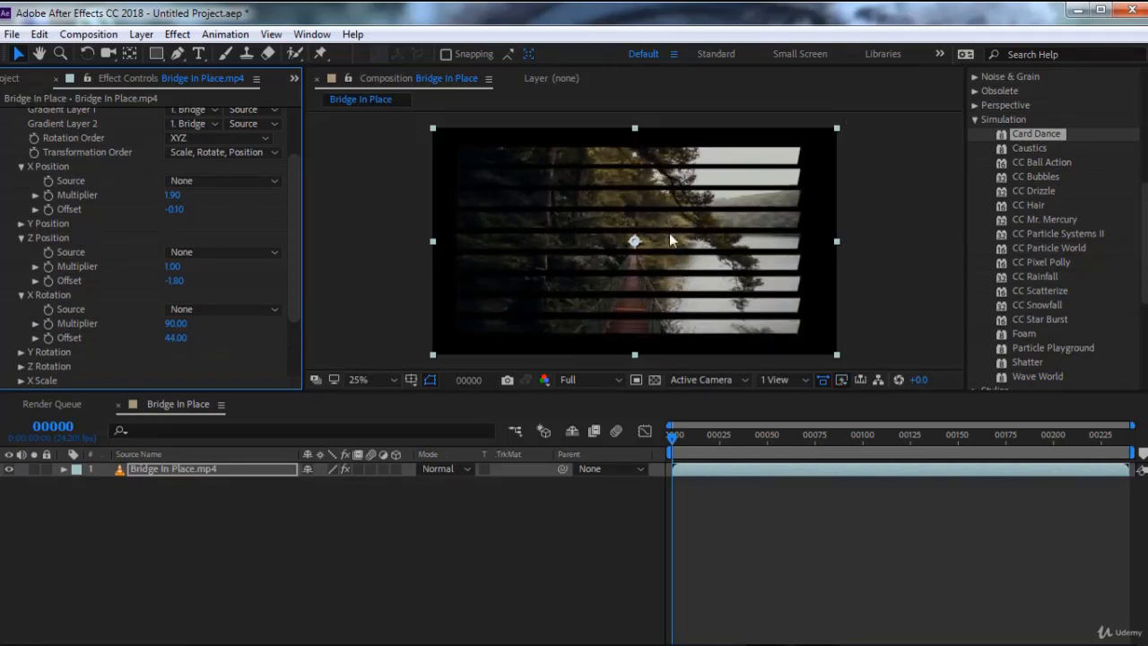
# Set the number of Card Dance rows to 12
pyautogui.scroll(3, 166, 252)
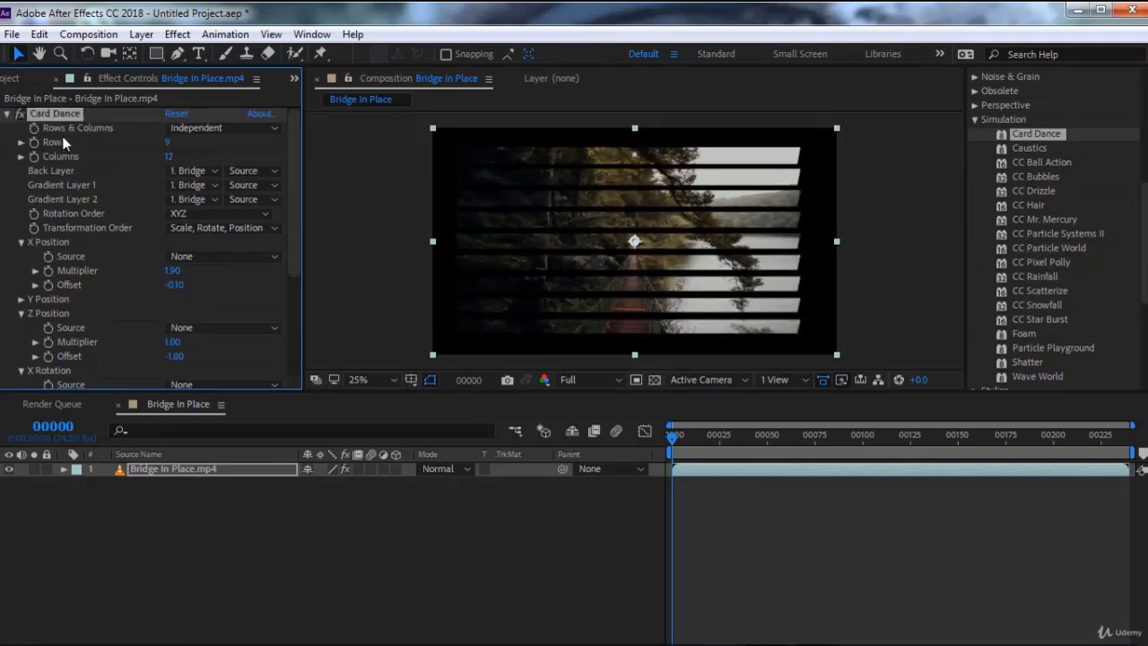
pyautogui.click(168, 143)
pyautogui.write('12')
pyautogui.press('Return')
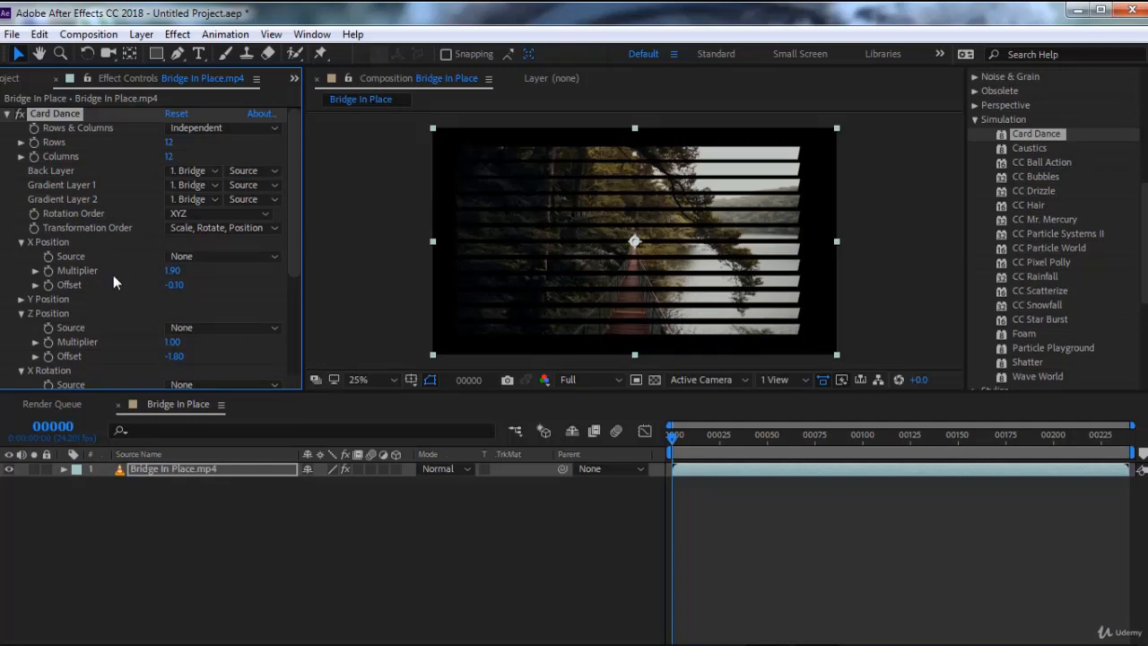
# Set Card Dance's X Rotation multiplier to 148 and its offset to 48
pyautogui.scroll(-3, 139, 286)
pyautogui.scroll(-1, 139, 293)
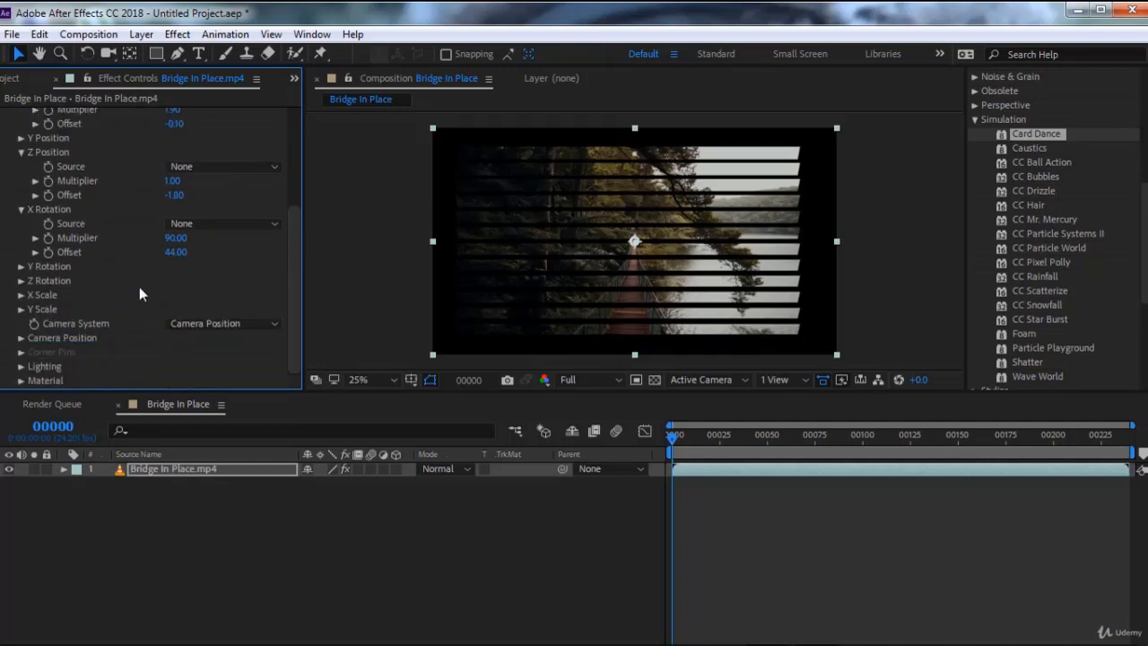
pyautogui.moveTo(176, 252); pyautogui.dragTo(205, 229)
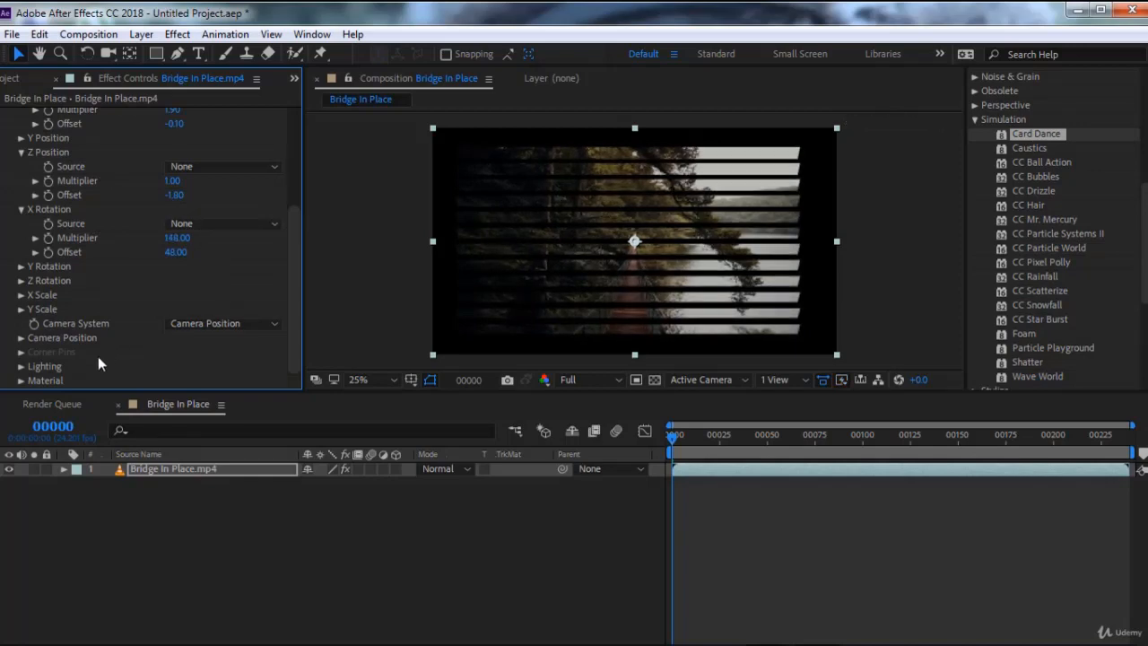
# Raise the Light Intensity in Card Dance's Lighting settings to 1.91
pyautogui.click(21, 367)
pyautogui.scroll(-5, 145, 363)
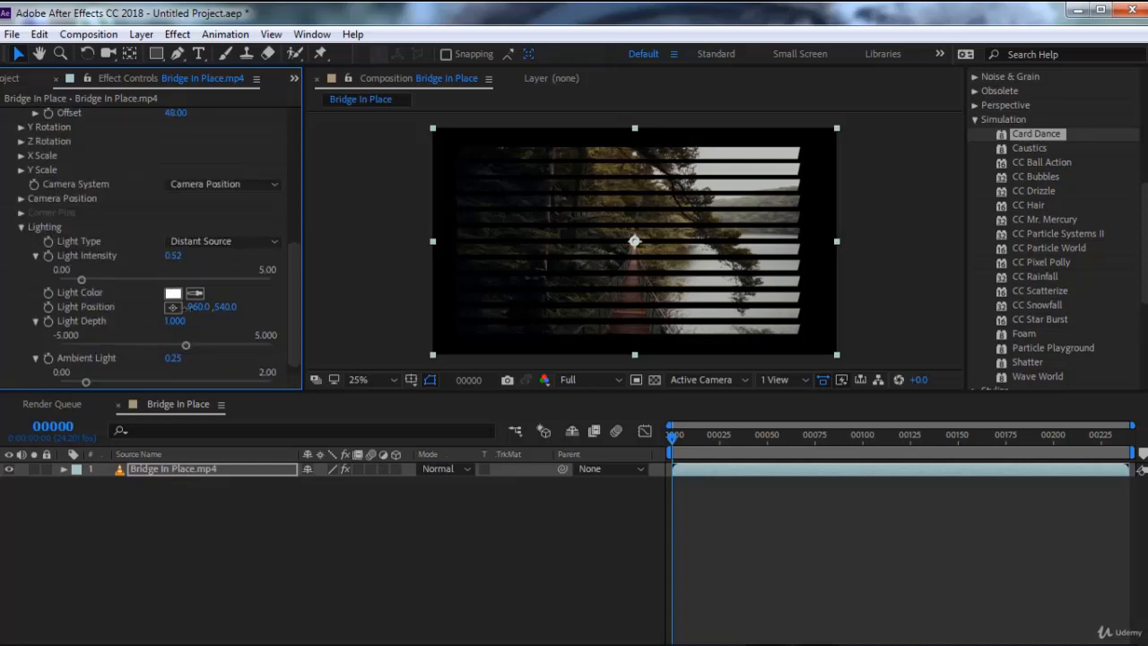
pyautogui.moveTo(172, 255); pyautogui.dragTo(166, 255)
pyautogui.moveTo(219, 307); pyautogui.dragTo(248, 308)
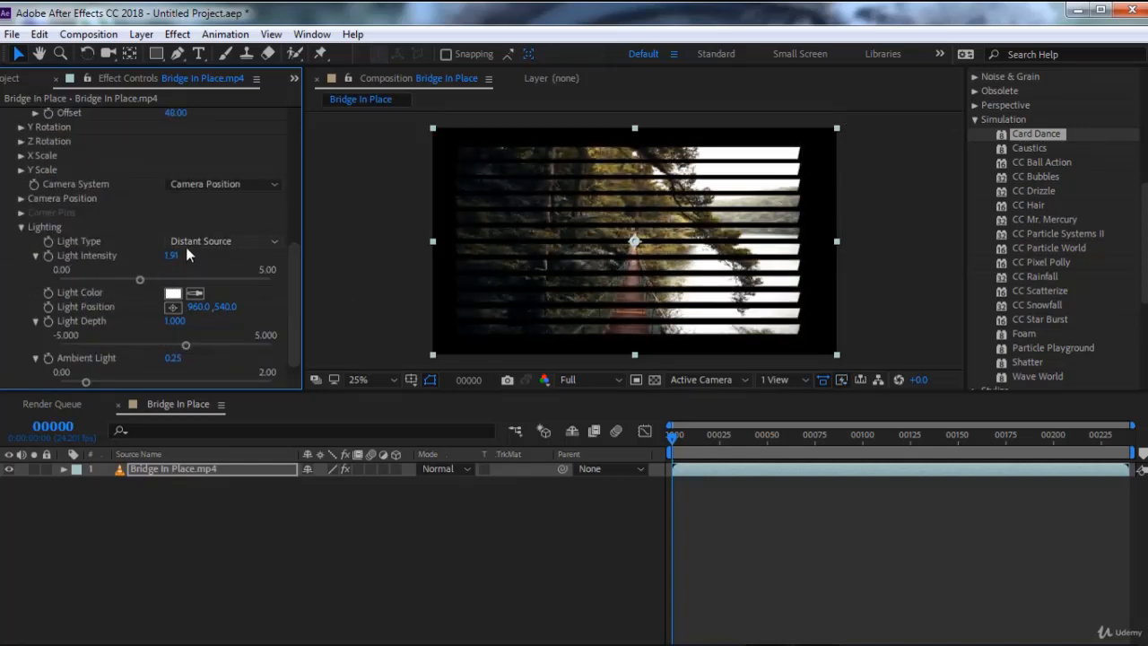
# Delete the Card Dance effect from the Bridge In Place.mp4 layer
pyautogui.scroll(10, 186, 246)
pyautogui.scroll(3, 185, 247)
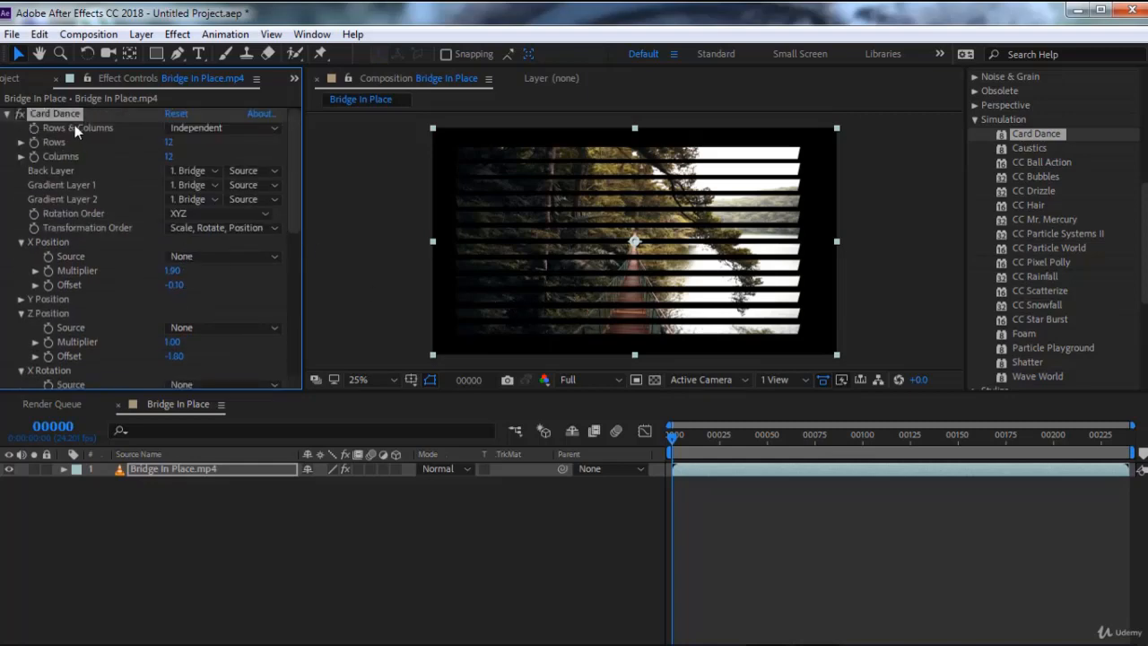
pyautogui.press('Delete')
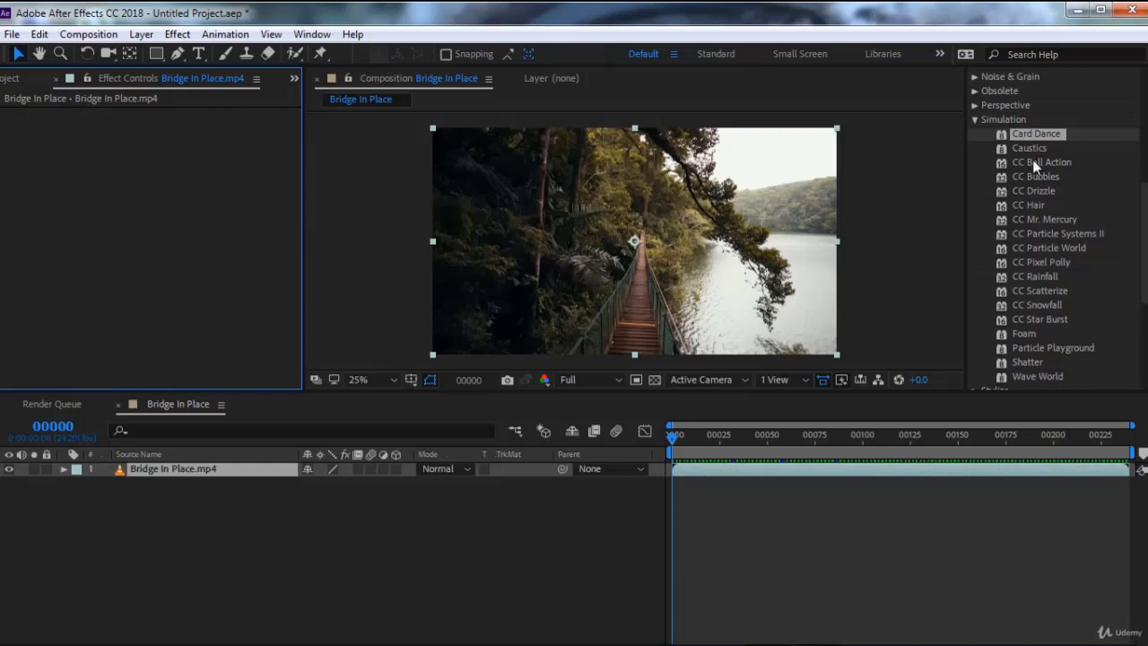
# Apply the Caustics effect with Bridge In Place.mp4 as its Bottom layer, and check the Repeat Mode options, keeping Reflected
pyautogui.doubleClick(1030, 147)
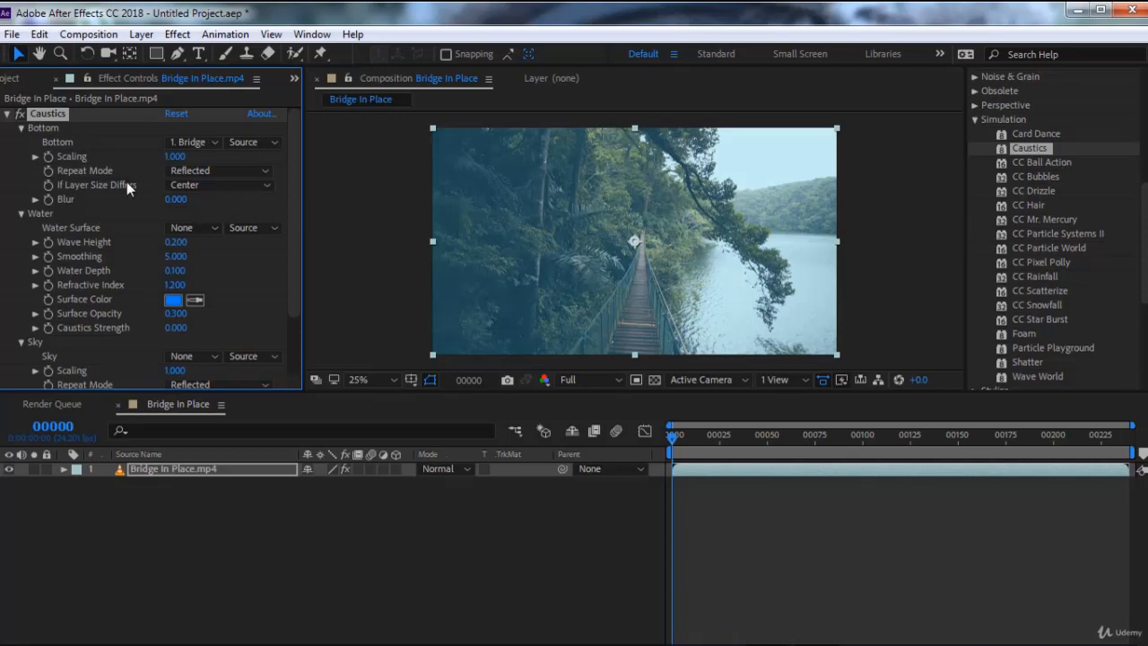
pyautogui.click(192, 142)
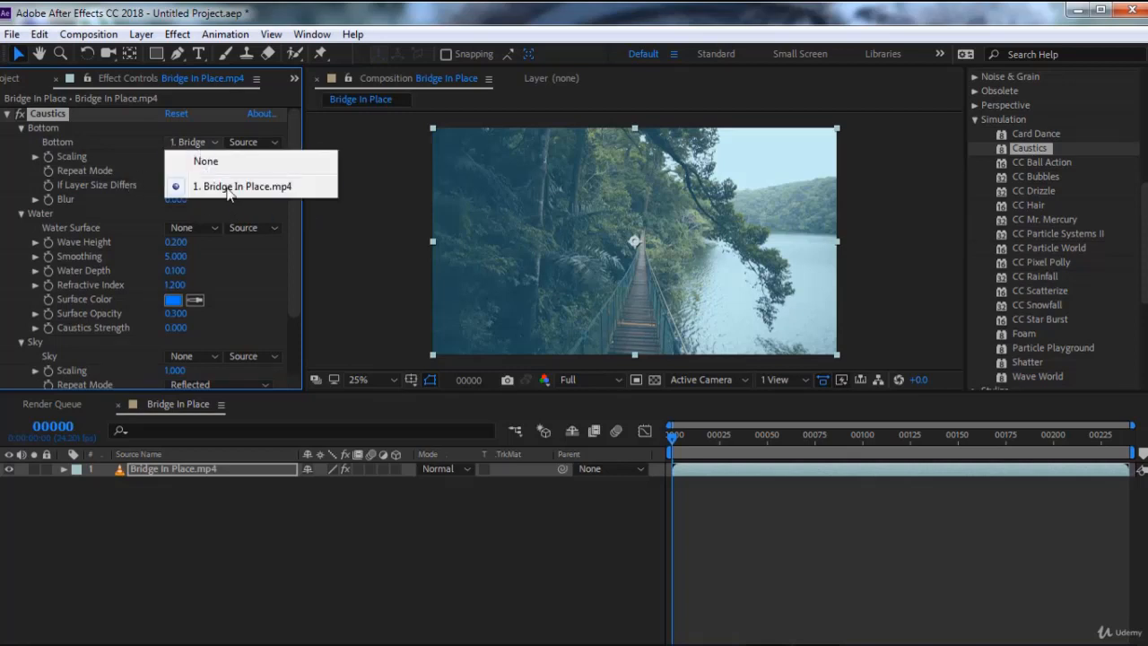
pyautogui.click(232, 188)
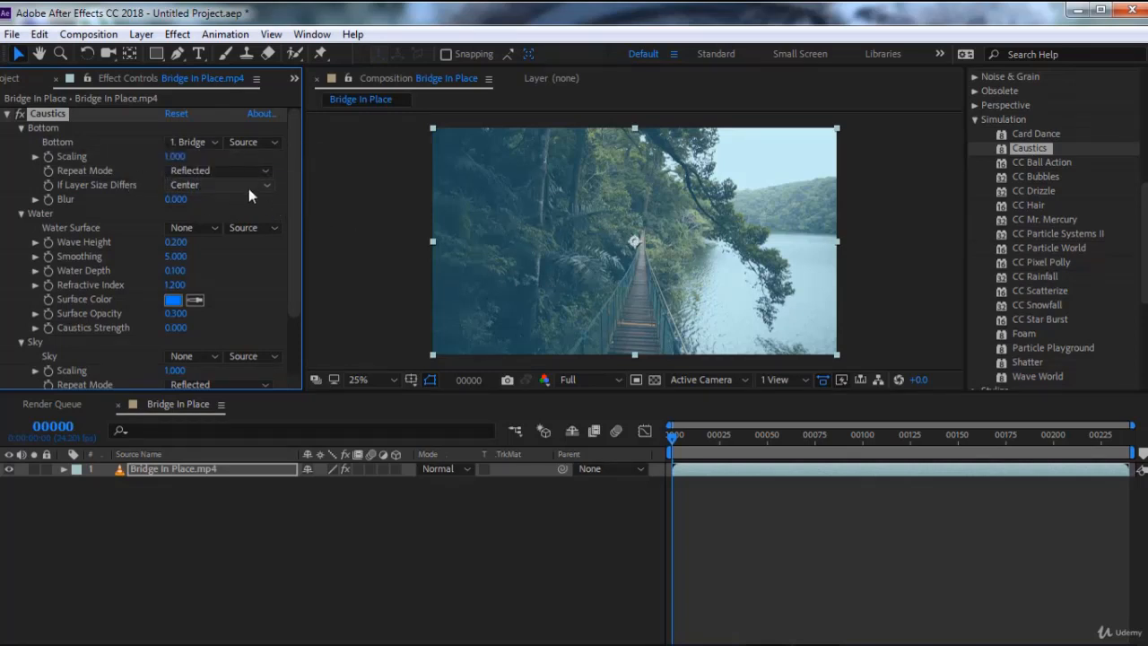
pyautogui.click(231, 172)
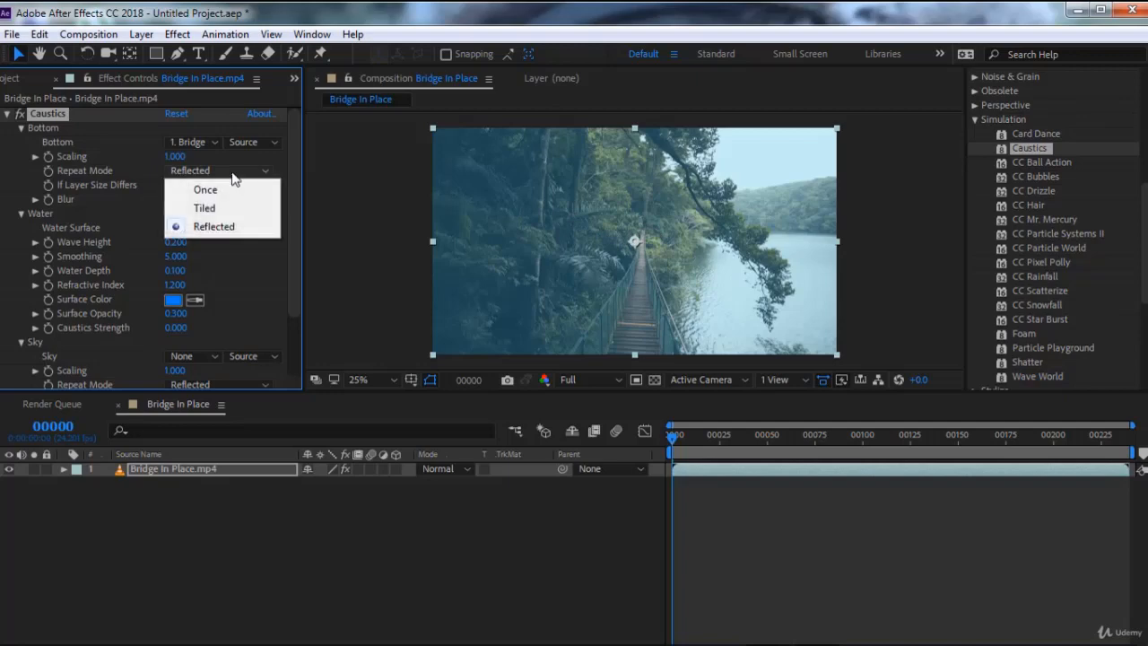
pyautogui.click(146, 206)
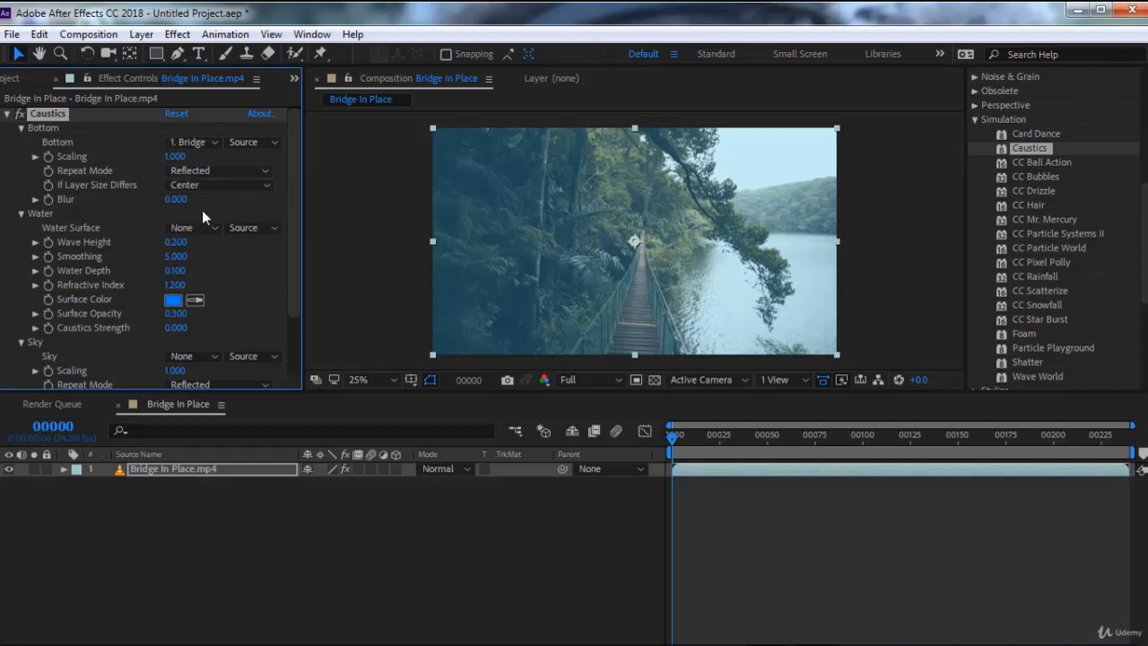
# Set the Caustics effect's bottom Blur to 0.98 and its water Wave Height to 1
pyautogui.click(174, 200)
pyautogui.moveTo(175, 200); pyautogui.dragTo(258, 201)
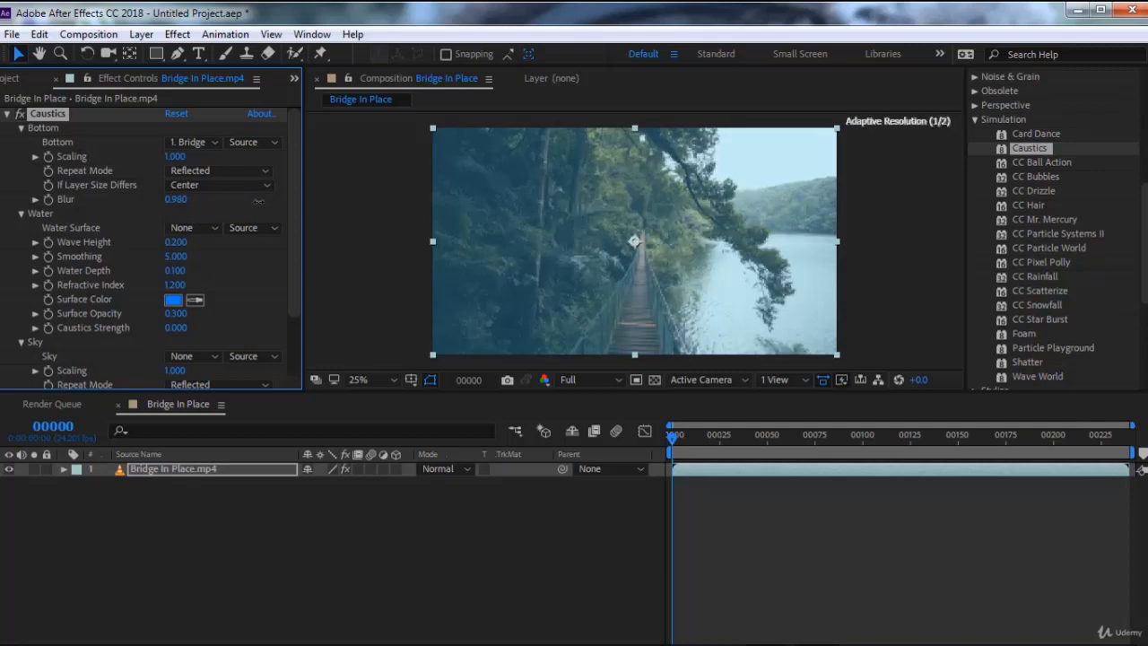
pyautogui.click(184, 243)
pyautogui.write('1')
pyautogui.press('Return')
# Use Bridge In Place.mp4 as the Water Surface layer in Caustics and inspect the rippled image up close
pyautogui.click(200, 228)
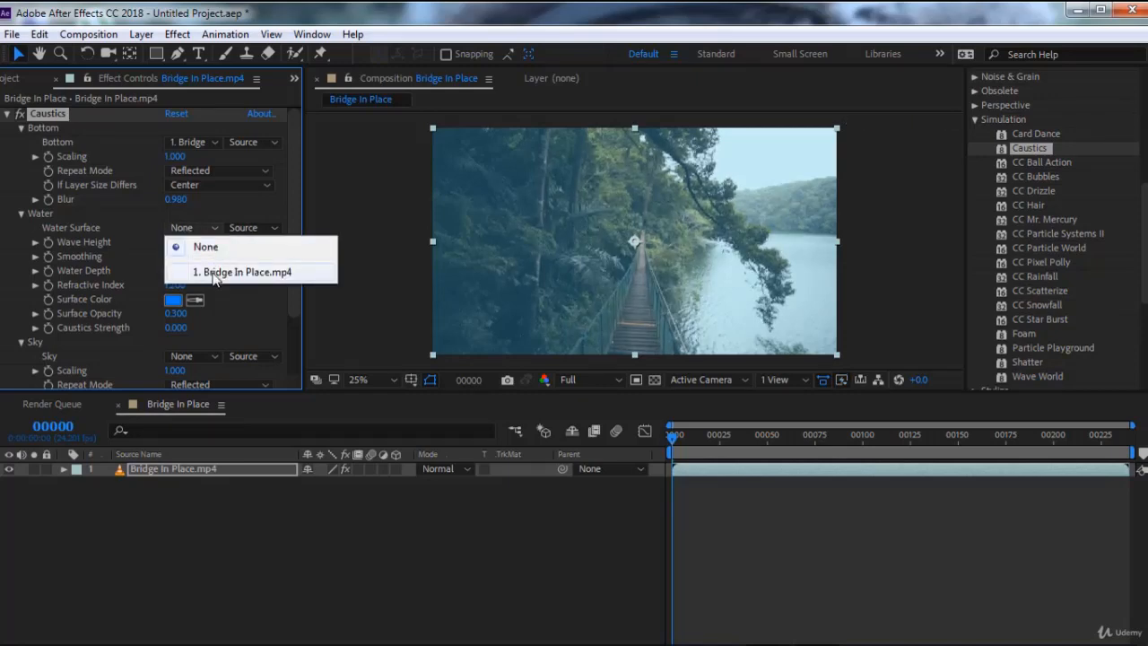
pyautogui.click(213, 274)
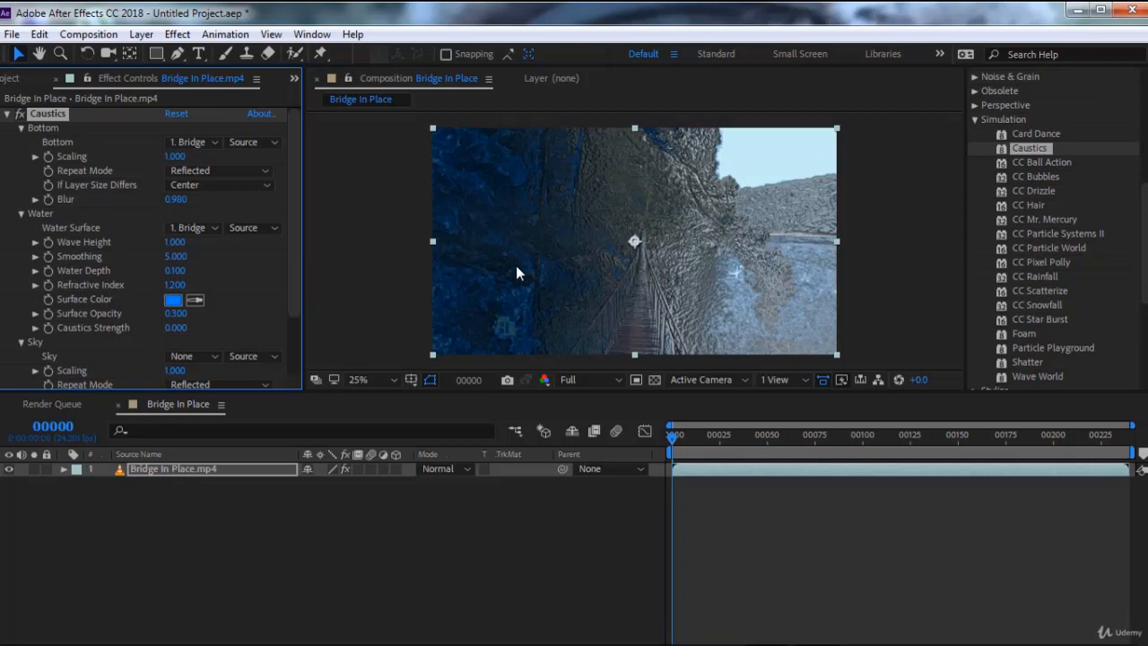
pyautogui.press('.')
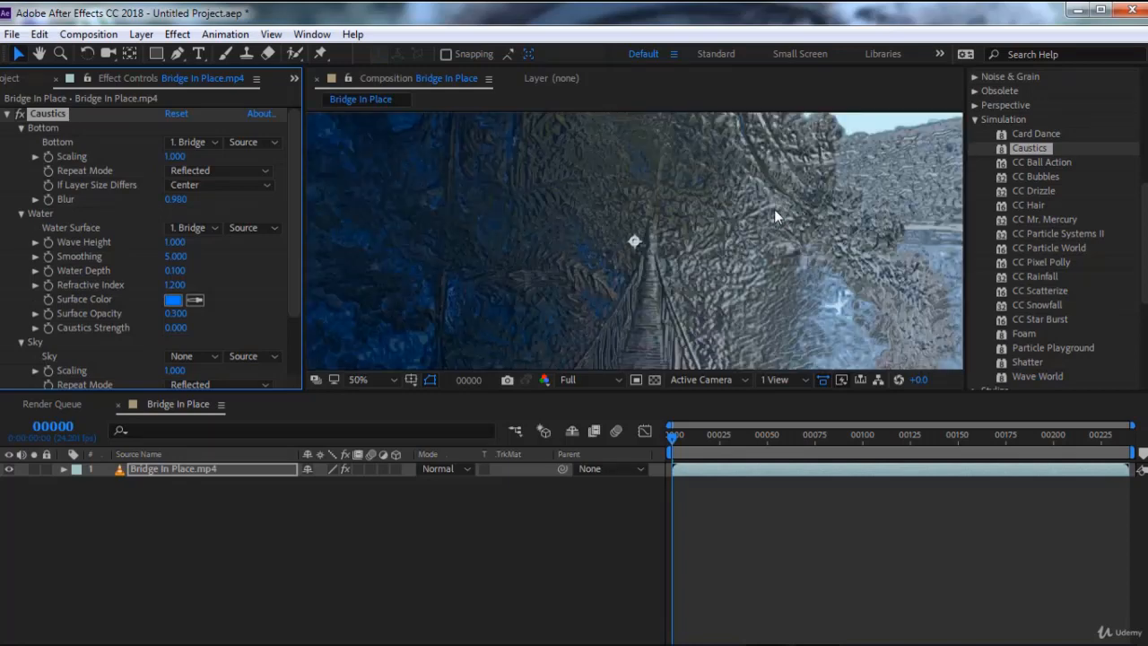
pyautogui.press(',')
pyautogui.press('.')
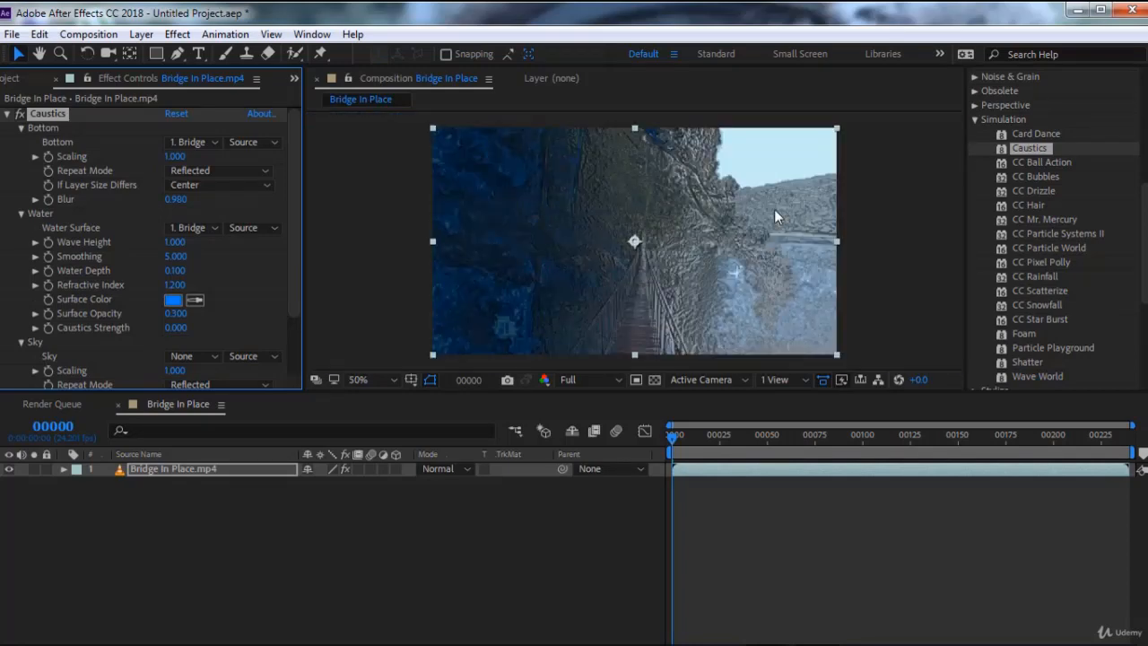
pyautogui.press(',')
# Set the water Smoothing in Caustics to 12 and preview the footage from the first frame
pyautogui.click(175, 256)
pyautogui.write('12')
pyautogui.press('Return')
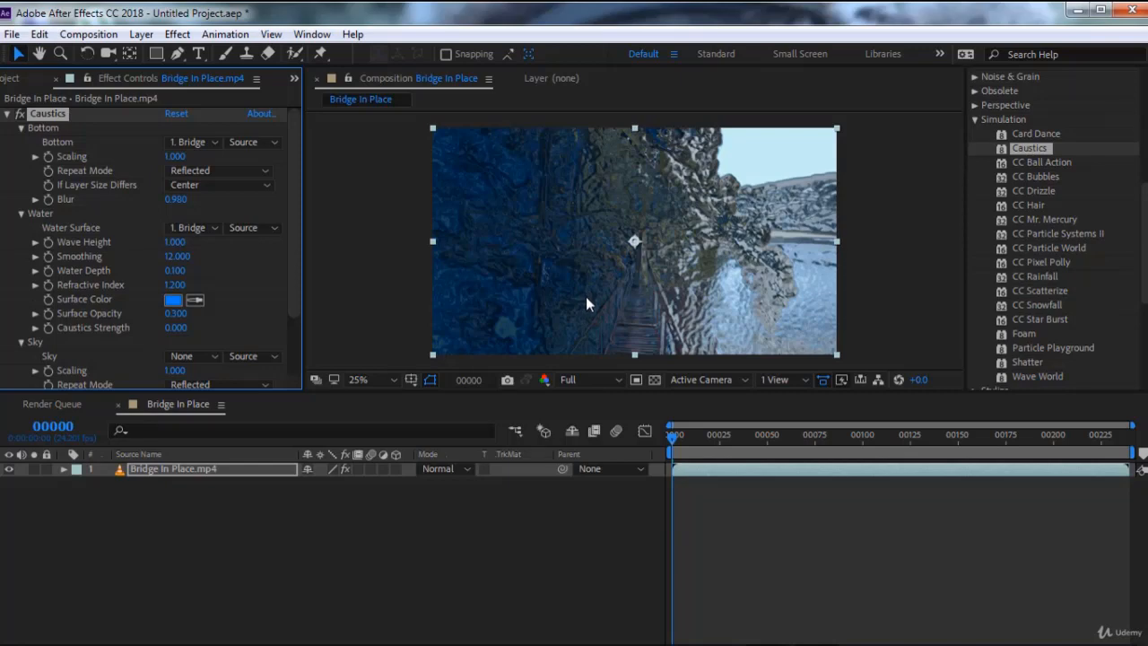
pyautogui.click(674, 438)
pyautogui.press('space')
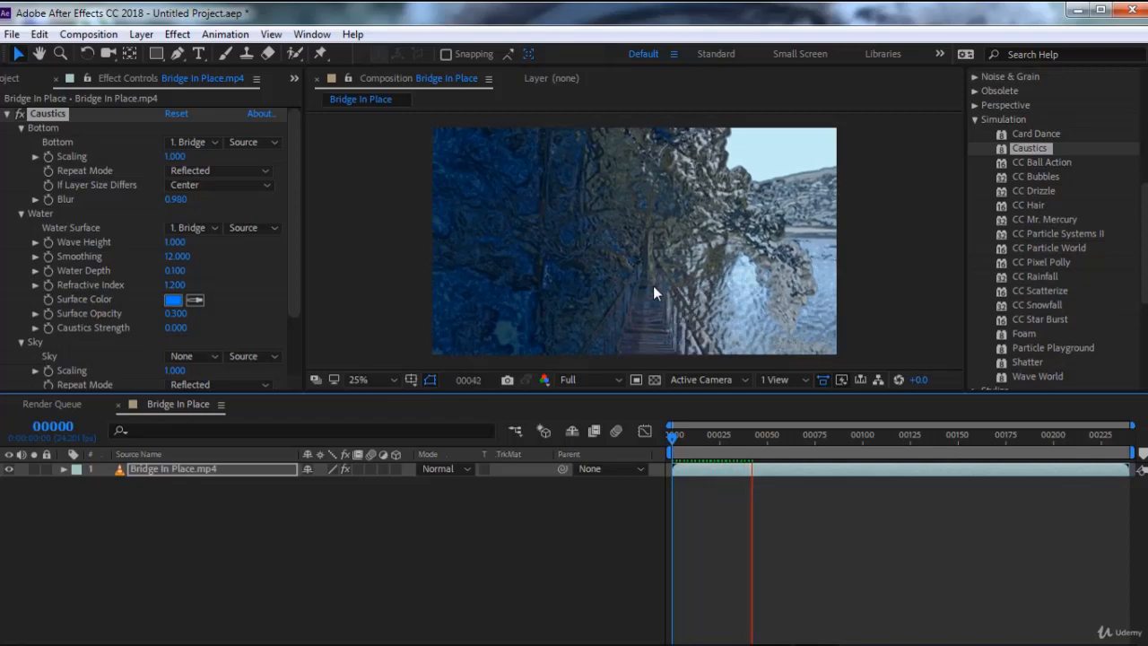
pyautogui.press('space')
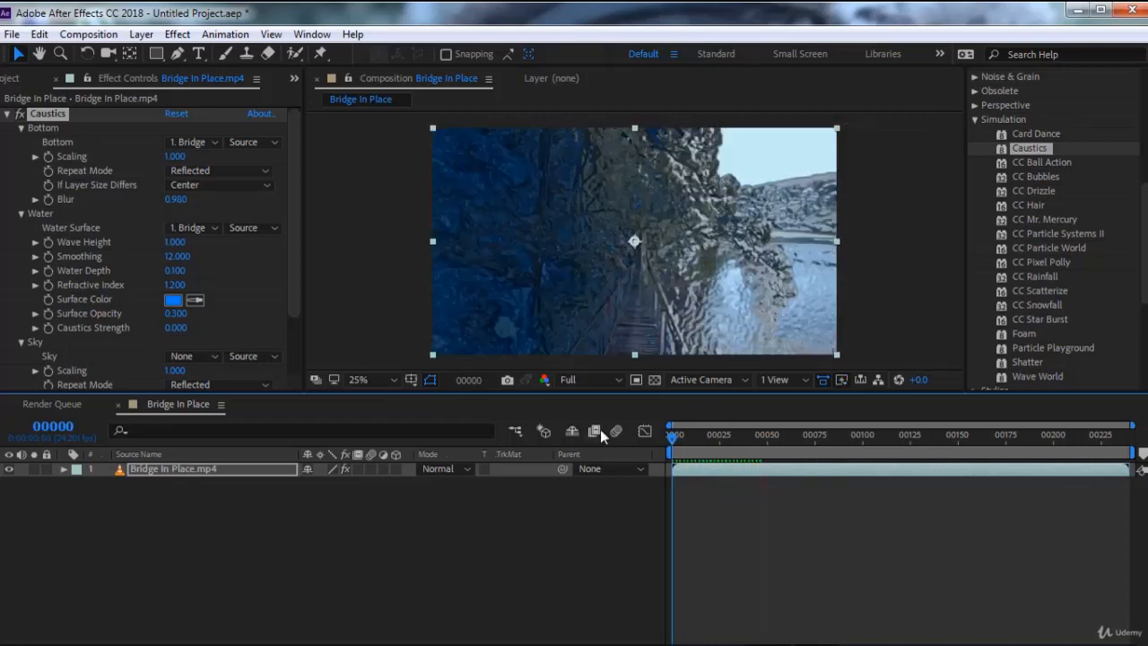
# Replace Caustics with the CC Ball Action effect on the Bridge In Place.mp4 layer and set its Scatter to 18
pyautogui.press('Delete')
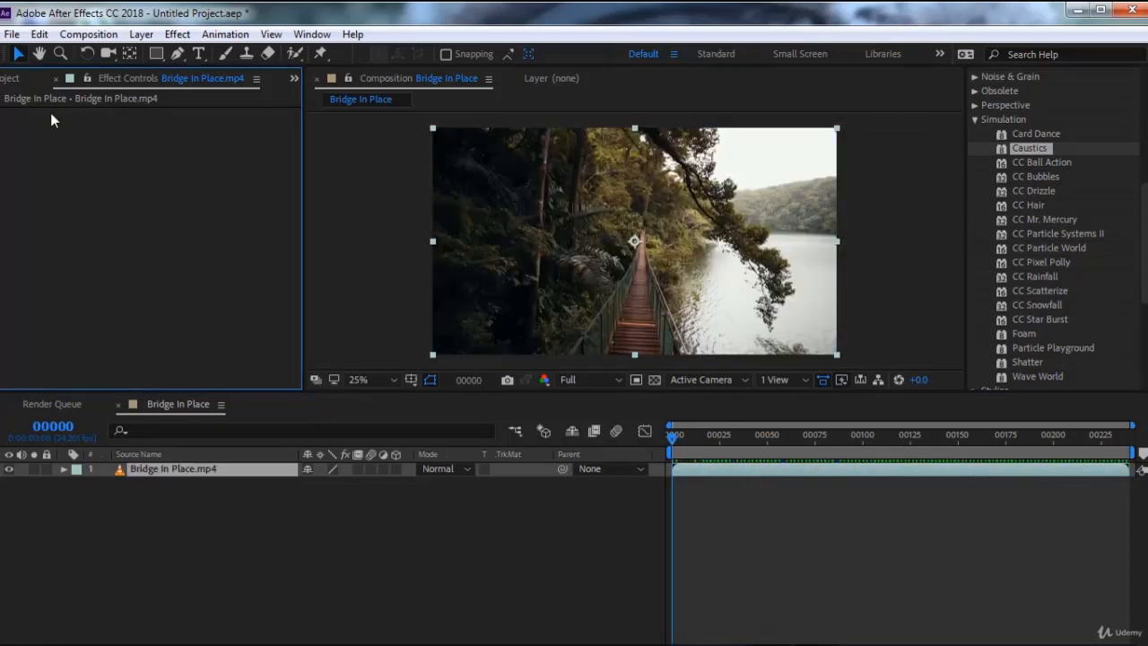
pyautogui.click(1034, 163)
pyautogui.doubleClick(1034, 163)
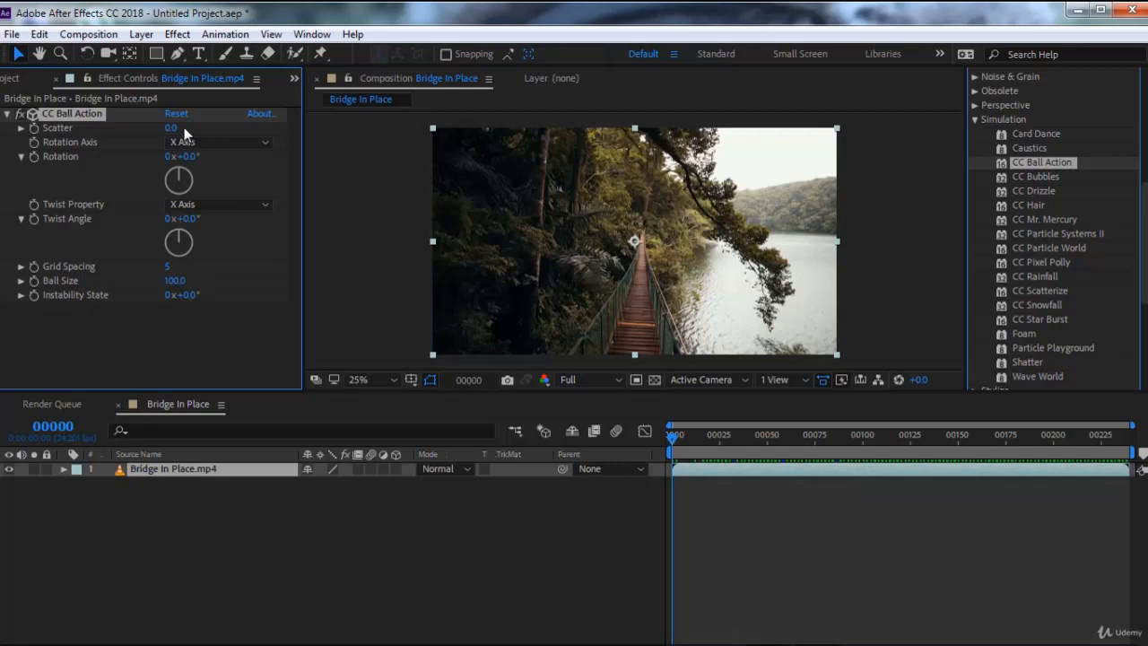
pyautogui.moveTo(184, 128); pyautogui.dragTo(191, 127)
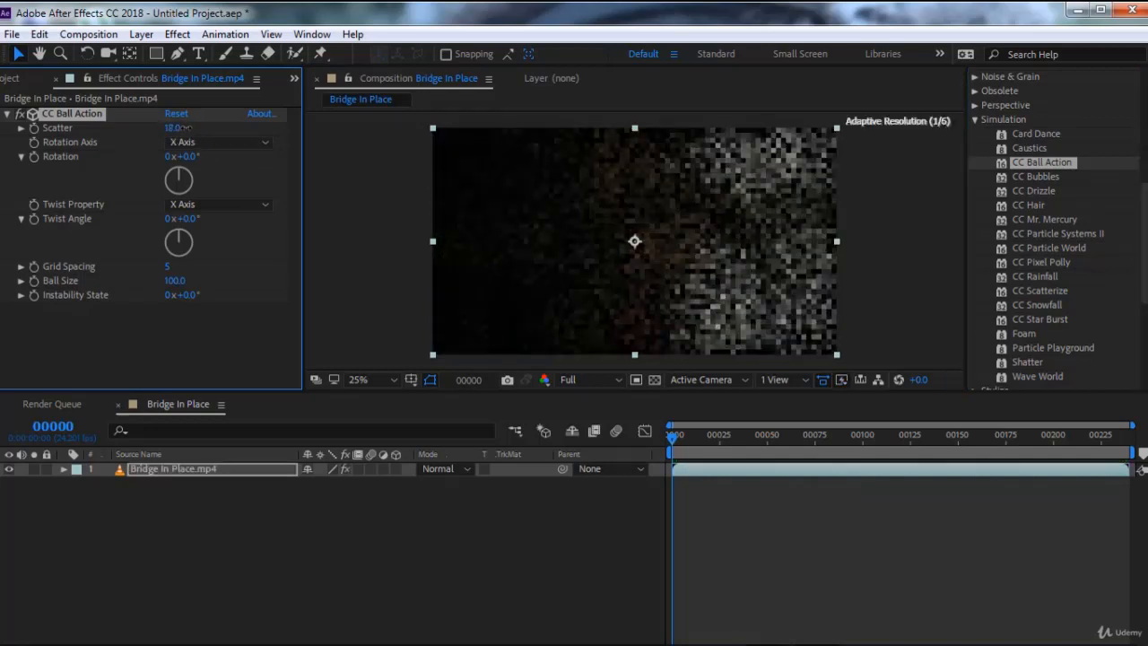
# Examine the scattered balls up close in different areas of the composition, including the bright and dark regions
pyautogui.press('.')
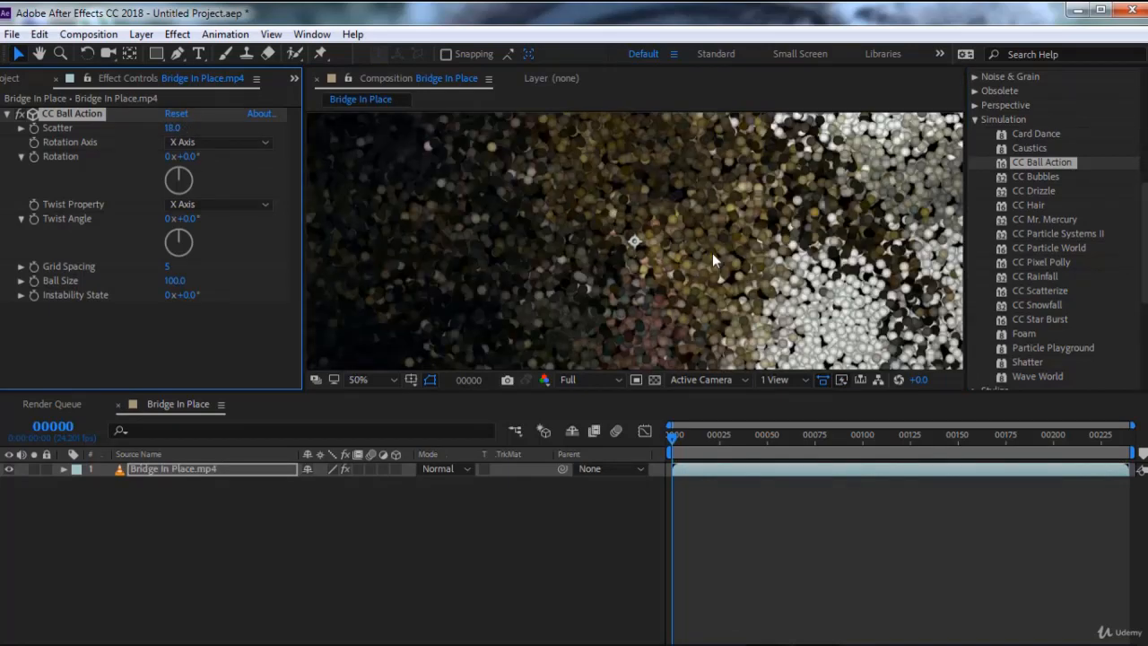
pyautogui.press(',')
pyautogui.scroll(4, 712, 252)
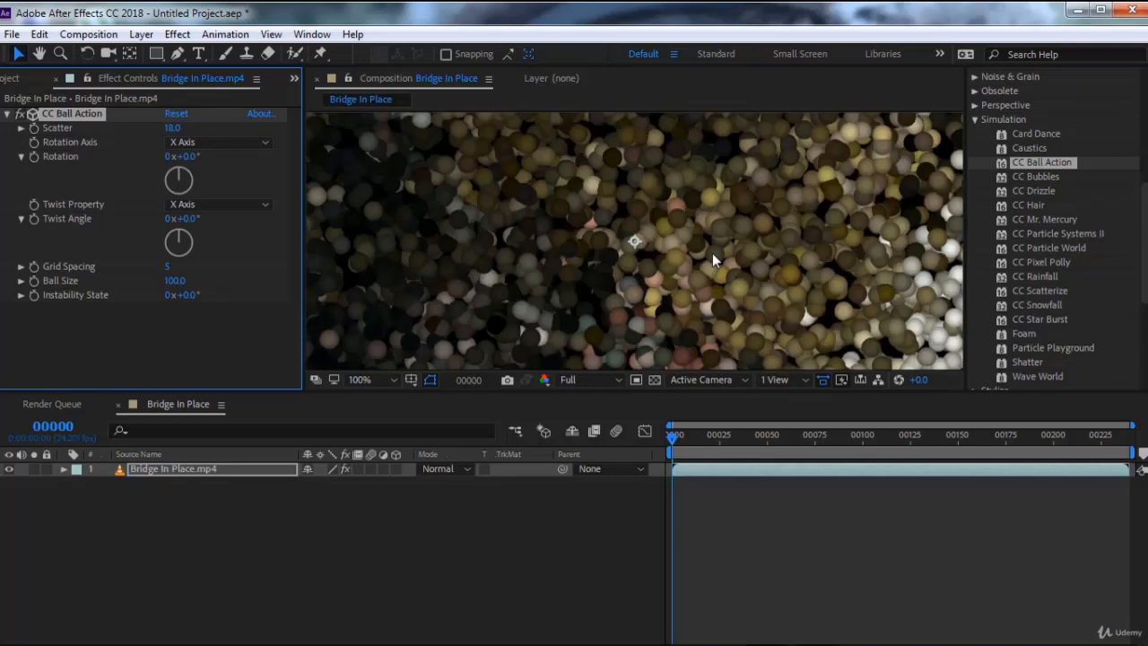
pyautogui.moveTo(699, 238); pyautogui.dragTo(641, 264)
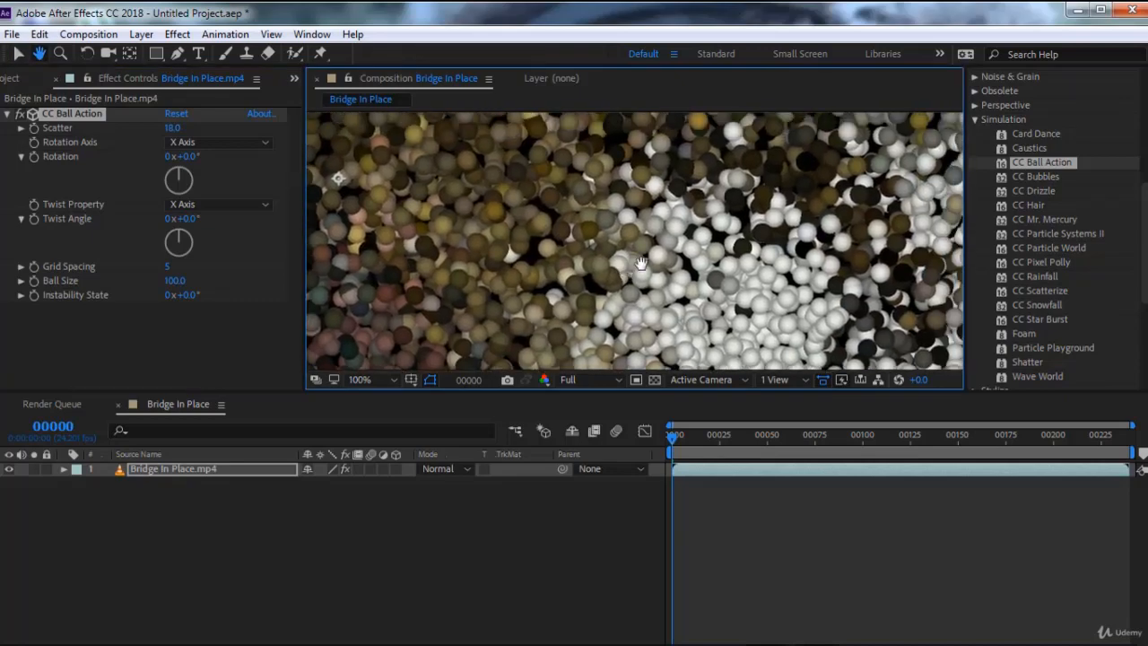
pyautogui.moveTo(726, 184); pyautogui.dragTo(675, 313)
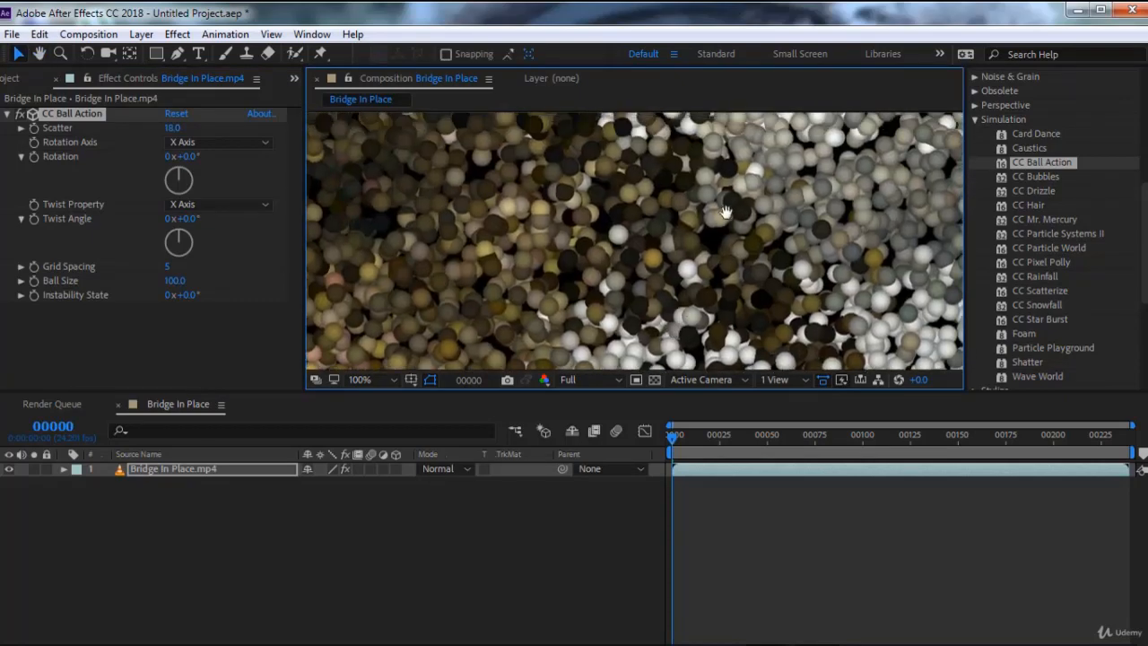
pyautogui.moveTo(731, 192); pyautogui.dragTo(701, 294)
pyautogui.moveTo(638, 199); pyautogui.dragTo(688, 310)
pyautogui.moveTo(361, 330); pyautogui.dragTo(578, 234)
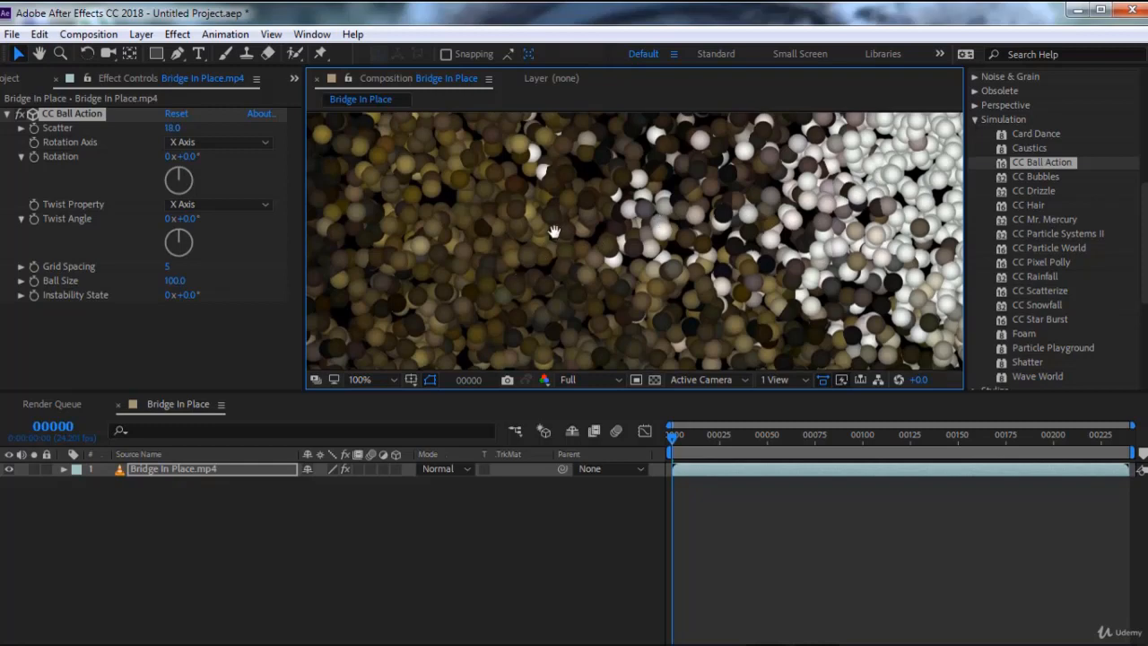
pyautogui.scroll(-4, 627, 215)
pyautogui.press('space')
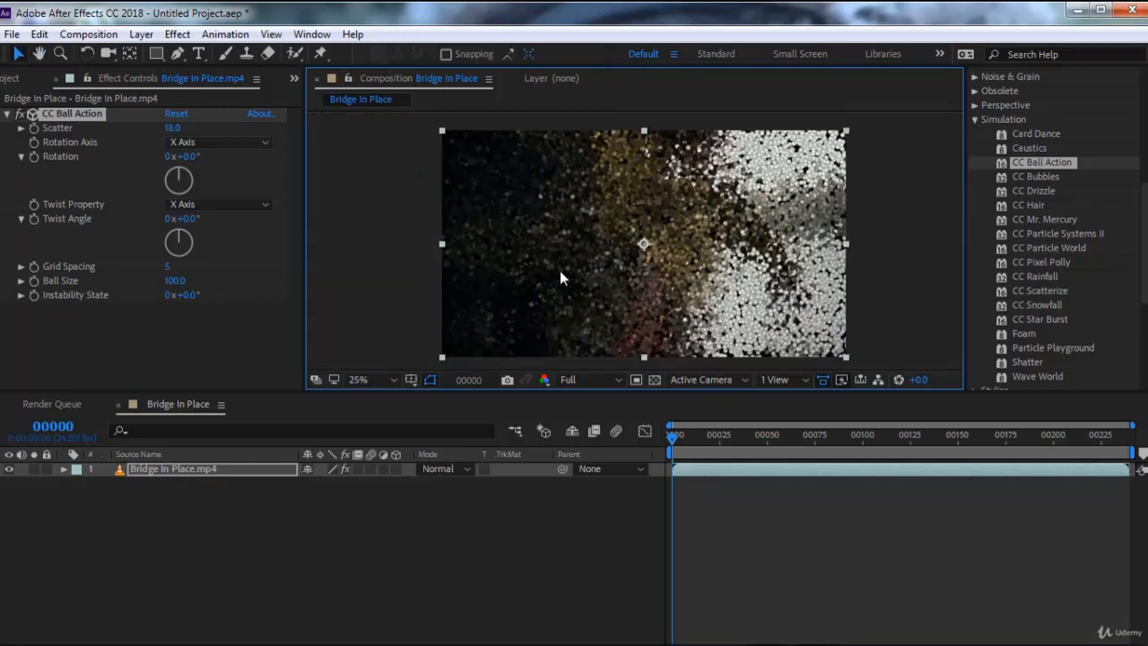
# Set CC Ball Action's Scatter to 47 and its Rotation to 1x+315° around the X axis
pyautogui.moveTo(175, 129); pyautogui.dragTo(201, 129)
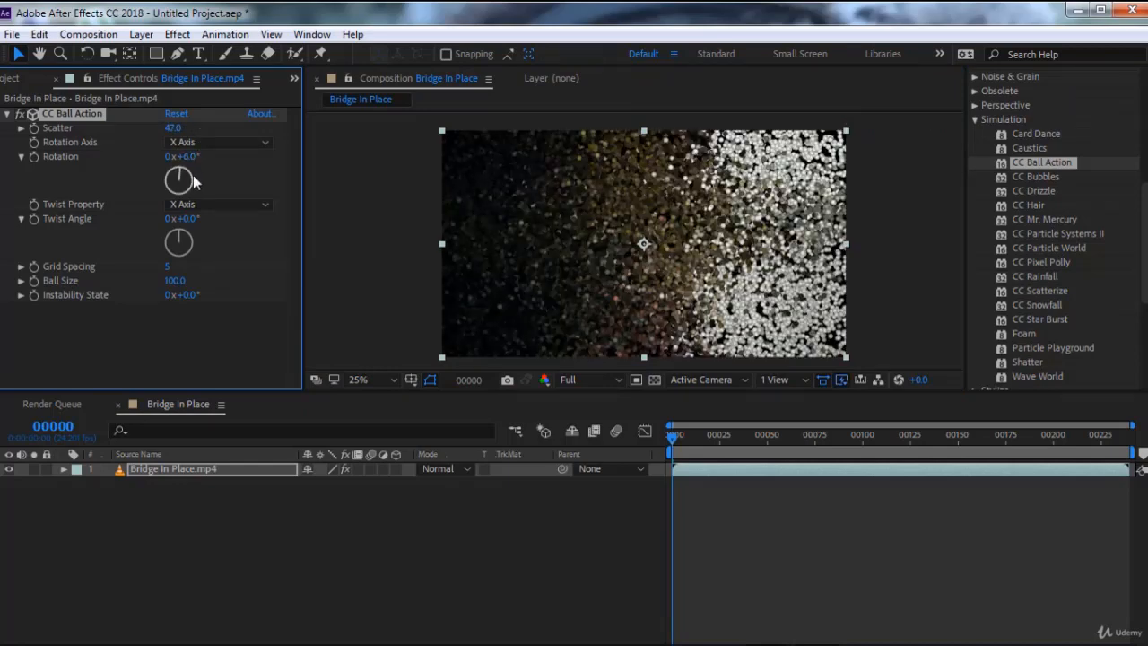
pyautogui.moveTo(192, 182); pyautogui.dragTo(196, 184)
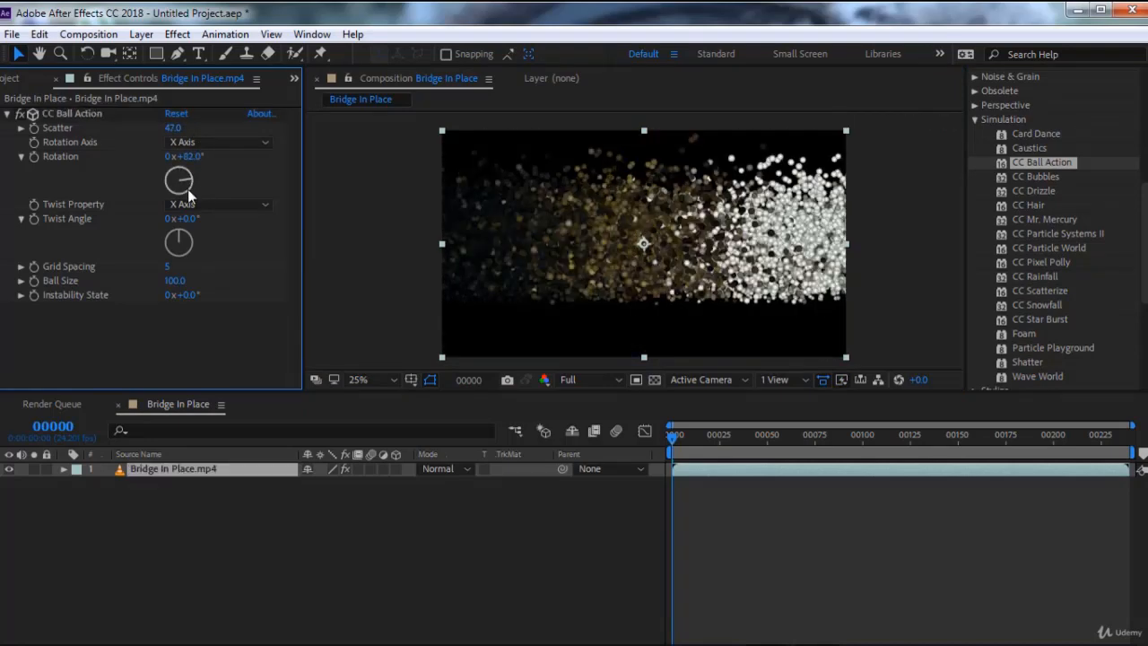
pyautogui.hotkey('ctrl', 'z')
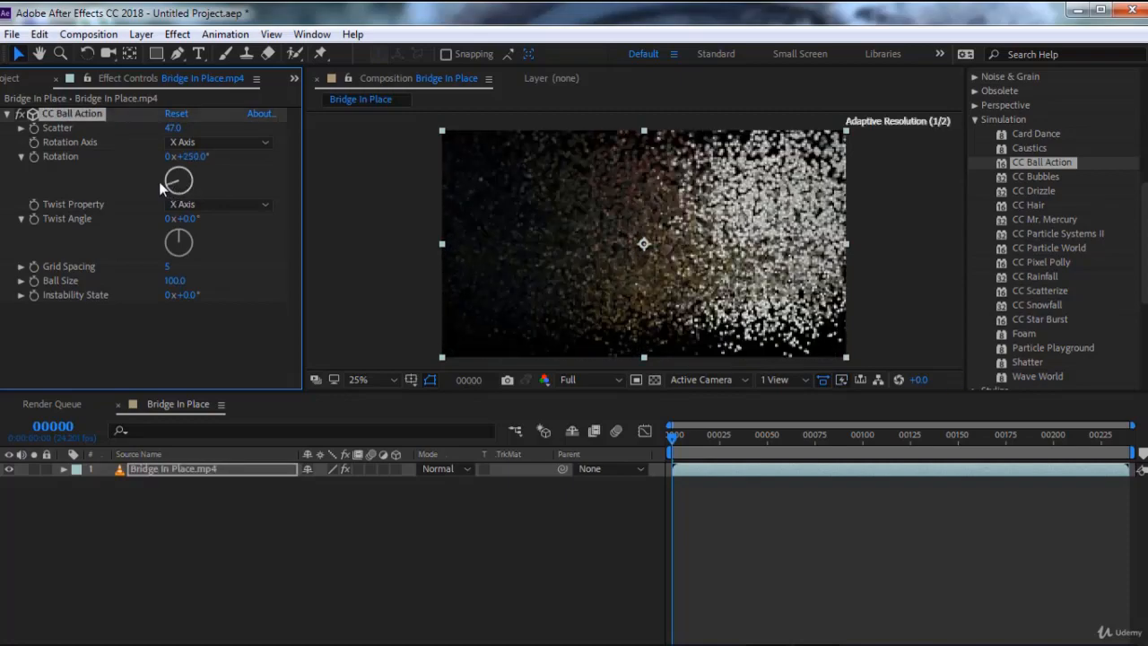
pyautogui.moveTo(183, 162)
pyautogui.mouseDown()
pyautogui.moveTo(194, 179)
pyautogui.moveTo(179, 195)
pyautogui.moveTo(170, 177)
pyautogui.mouseUp()
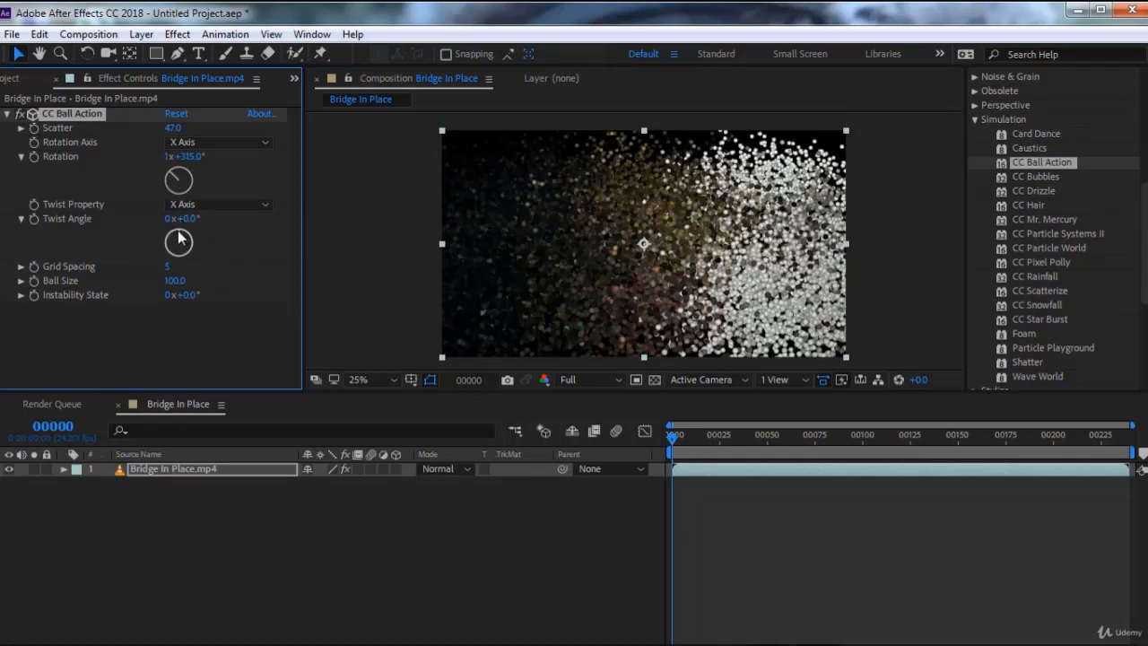
# Set CC Ball Action's Twist Angle to 322° and preview the ball effect from the first frame
pyautogui.moveTo(179, 239); pyautogui.dragTo(148, 198)
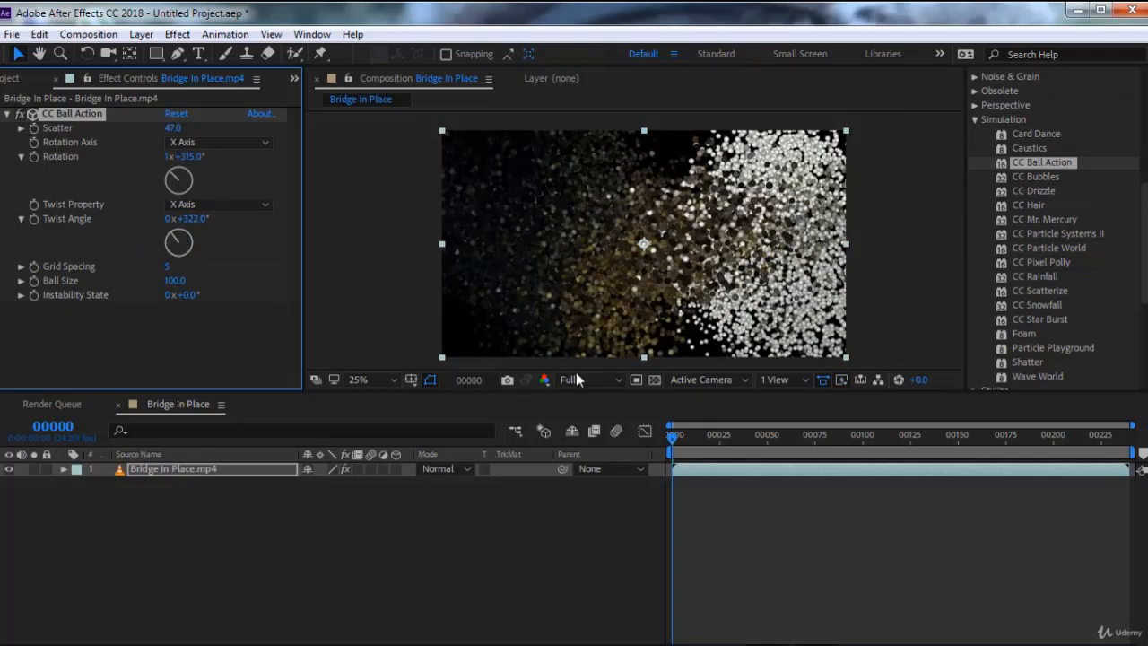
pyautogui.click(674, 439)
pyautogui.press('space')
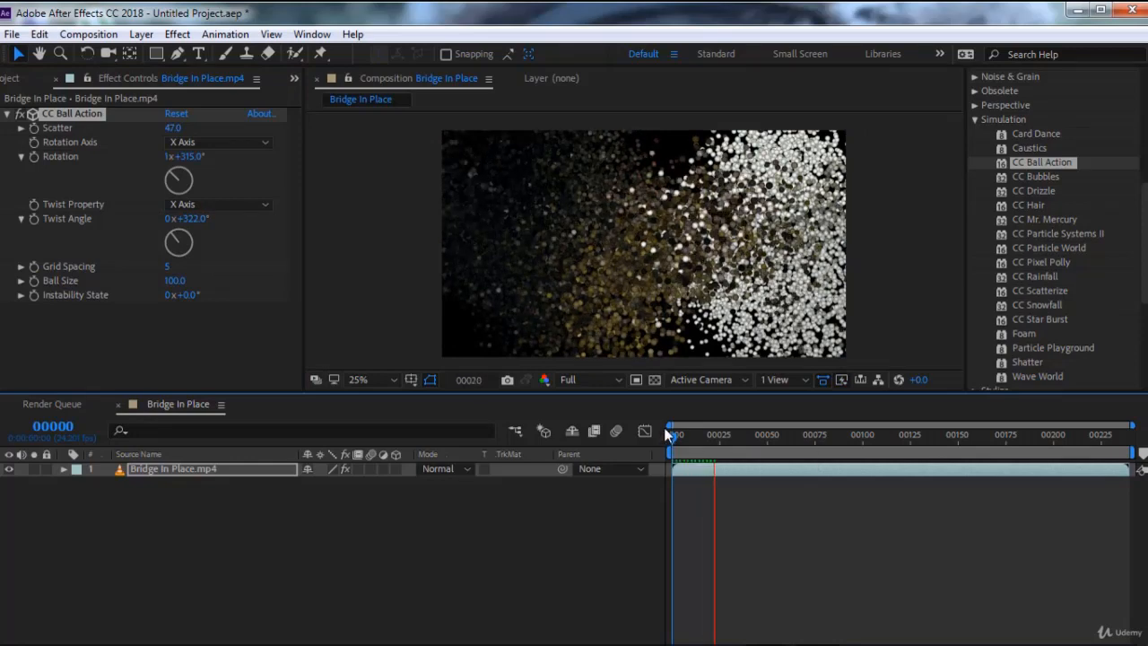
pyautogui.press('space')
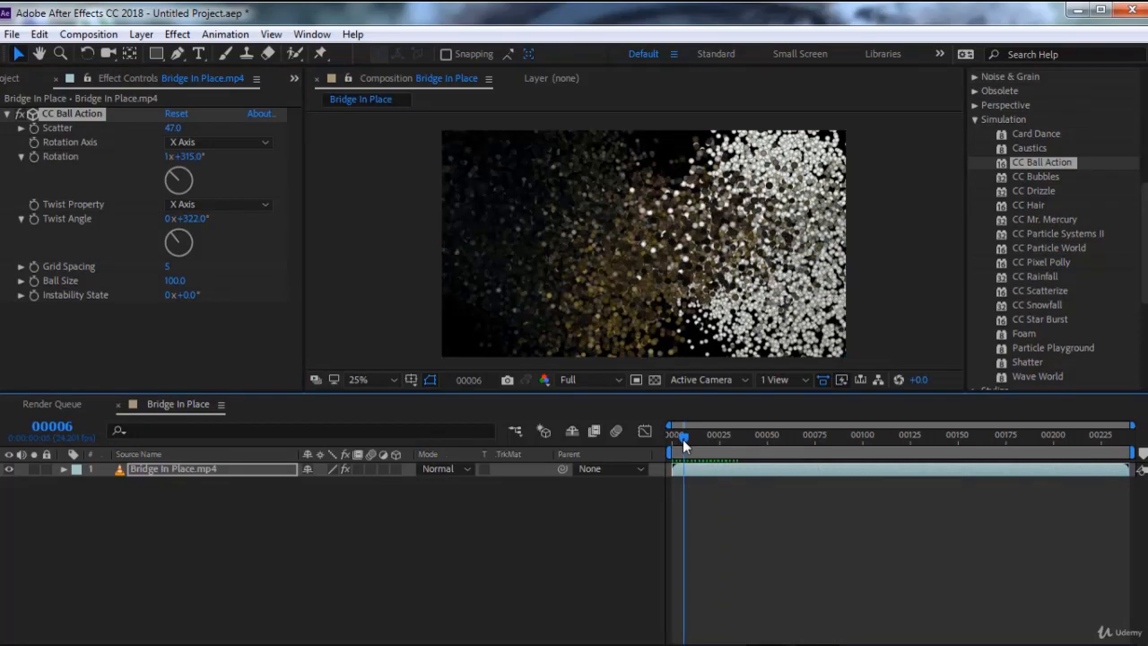
# Replace CC Ball Action with the CC Bubbles effect on the Bridge In Place.mp4 layer
pyautogui.click(95, 113)
pyautogui.press('Delete')
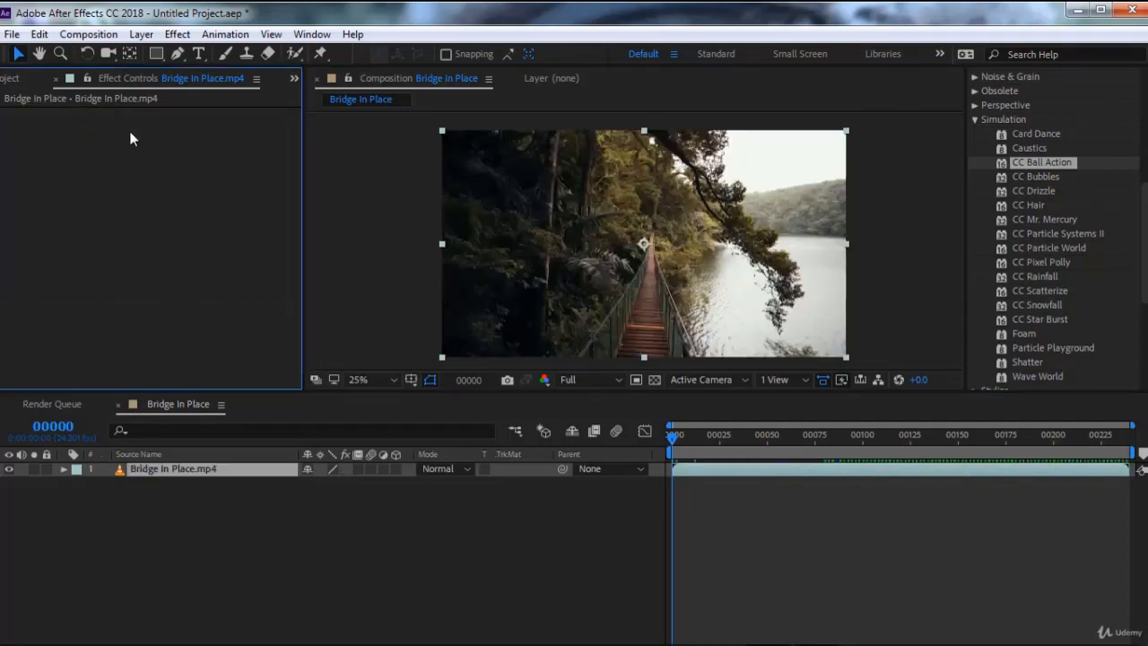
pyautogui.doubleClick(1040, 177)
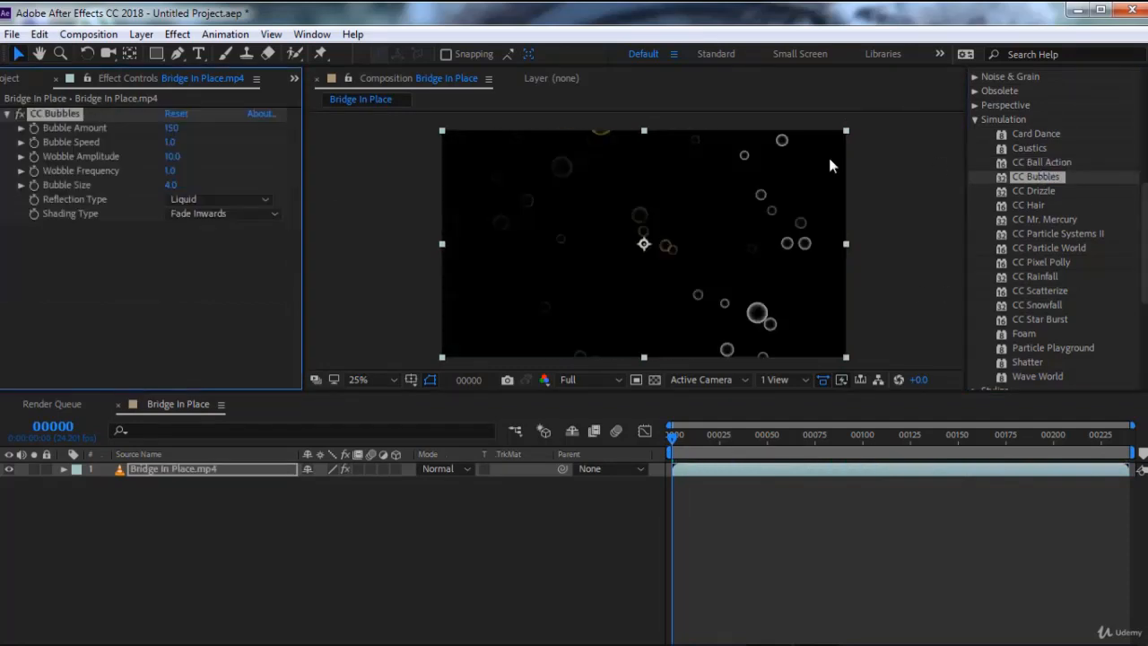
pyautogui.click(174, 128)
# Set CC Bubbles' Reflection Type to Metal and its Shading Type to None
pyautogui.click(221, 198)
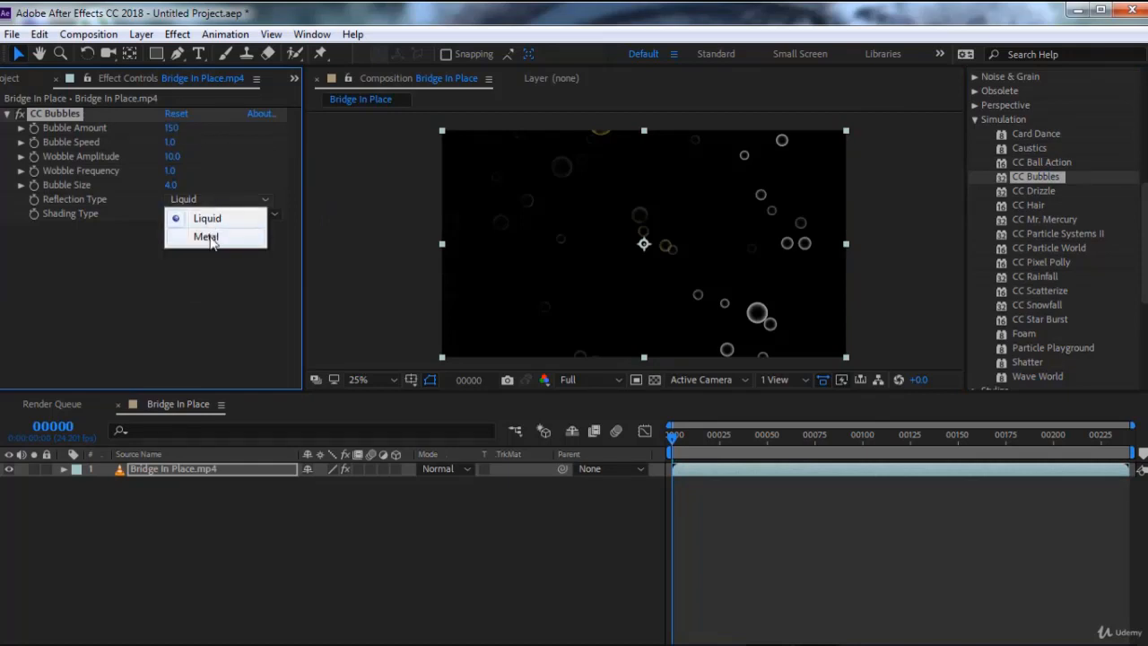
pyautogui.click(208, 238)
pyautogui.click(211, 214)
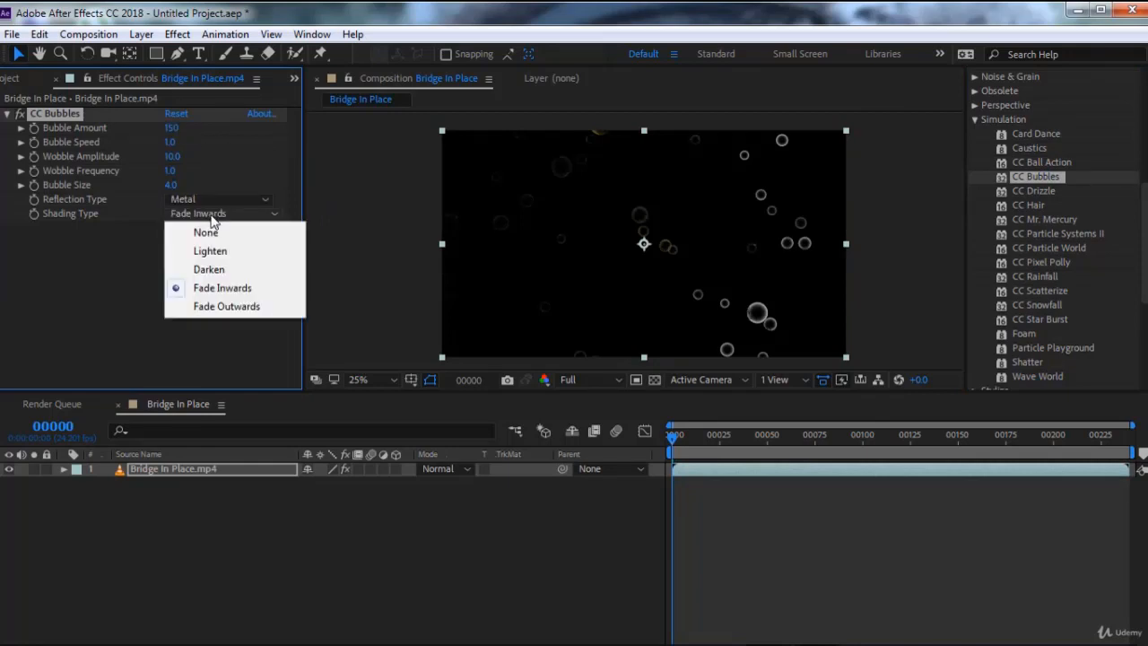
pyautogui.click(214, 234)
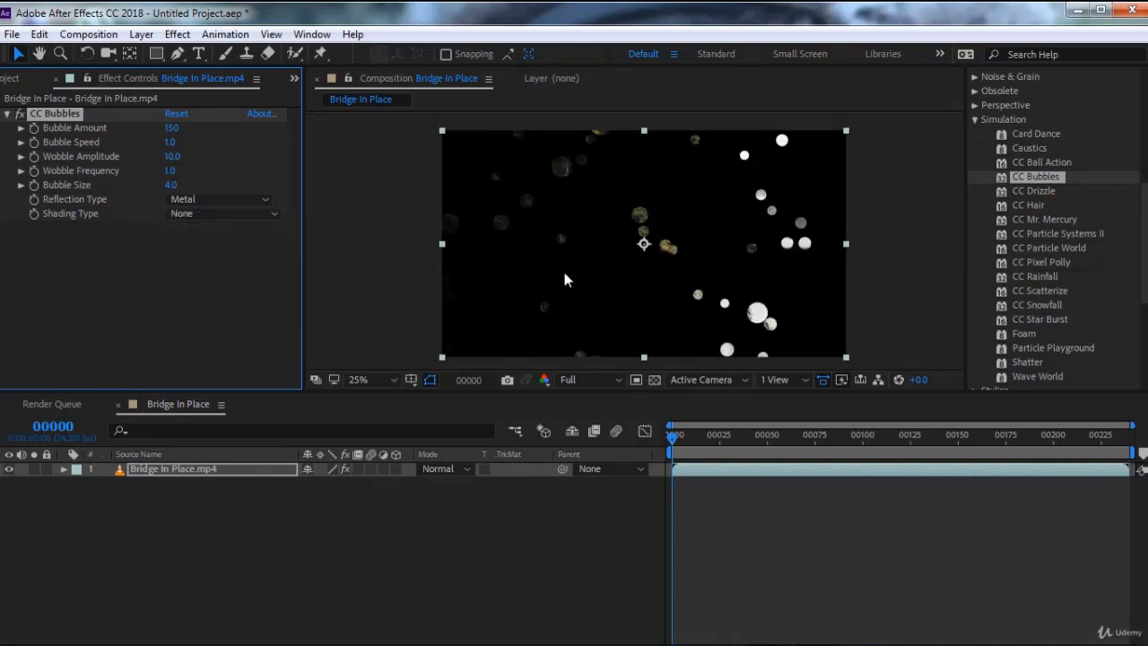
# Try the Lighten, Darken, Fade Inwards and Fade Outwards shading types of CC Bubbles on a bubble seen up close
pyautogui.scroll(4, 701, 260)
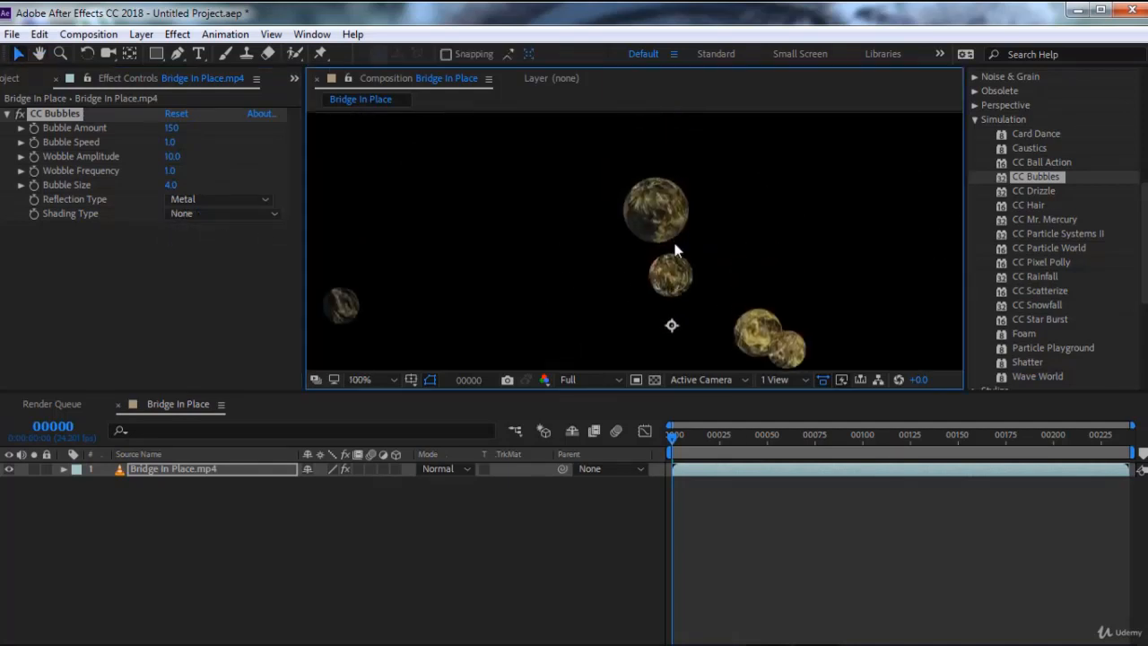
pyautogui.scroll(2, 677, 250)
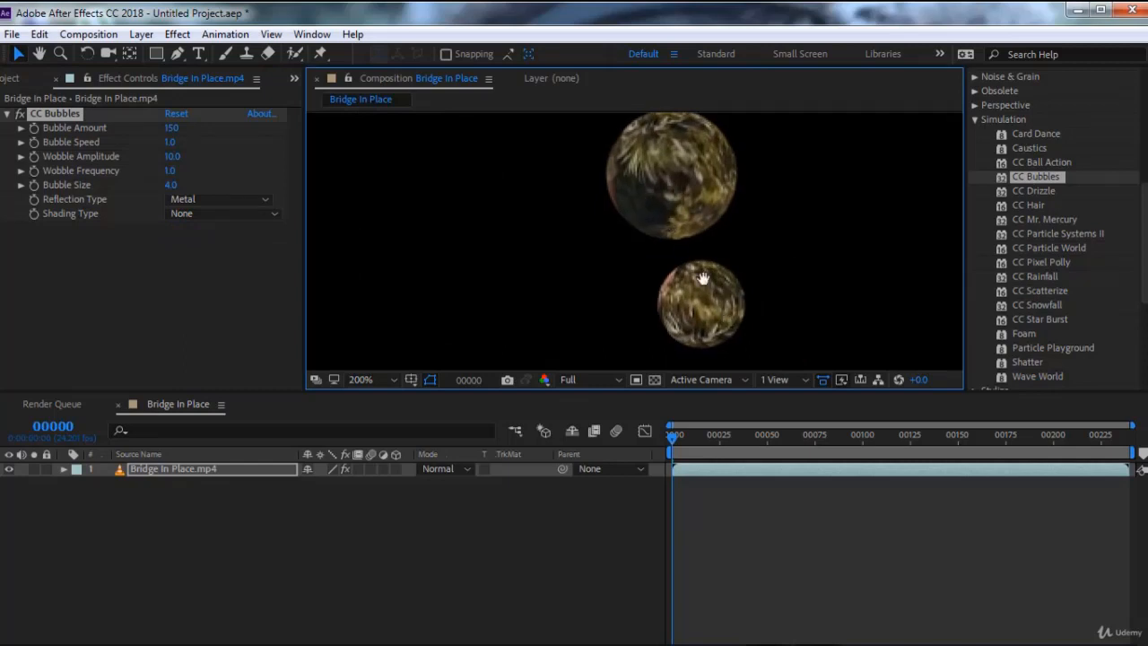
pyautogui.moveTo(703, 279); pyautogui.dragTo(674, 320)
pyautogui.moveTo(576, 135); pyautogui.dragTo(590, 259)
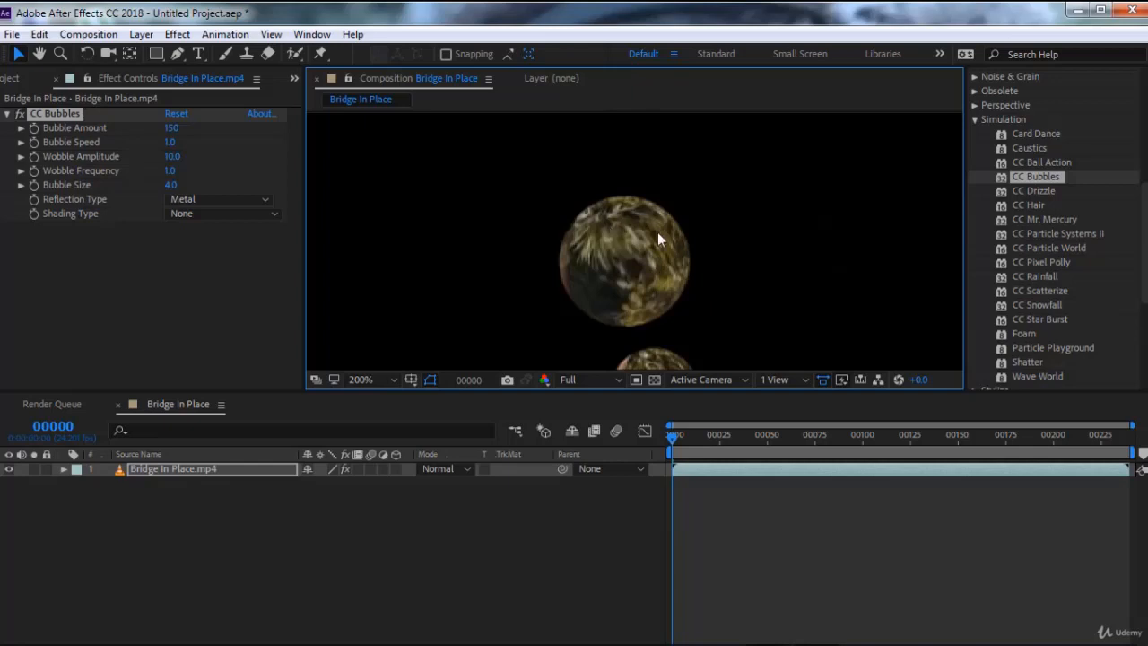
pyautogui.click(221, 216)
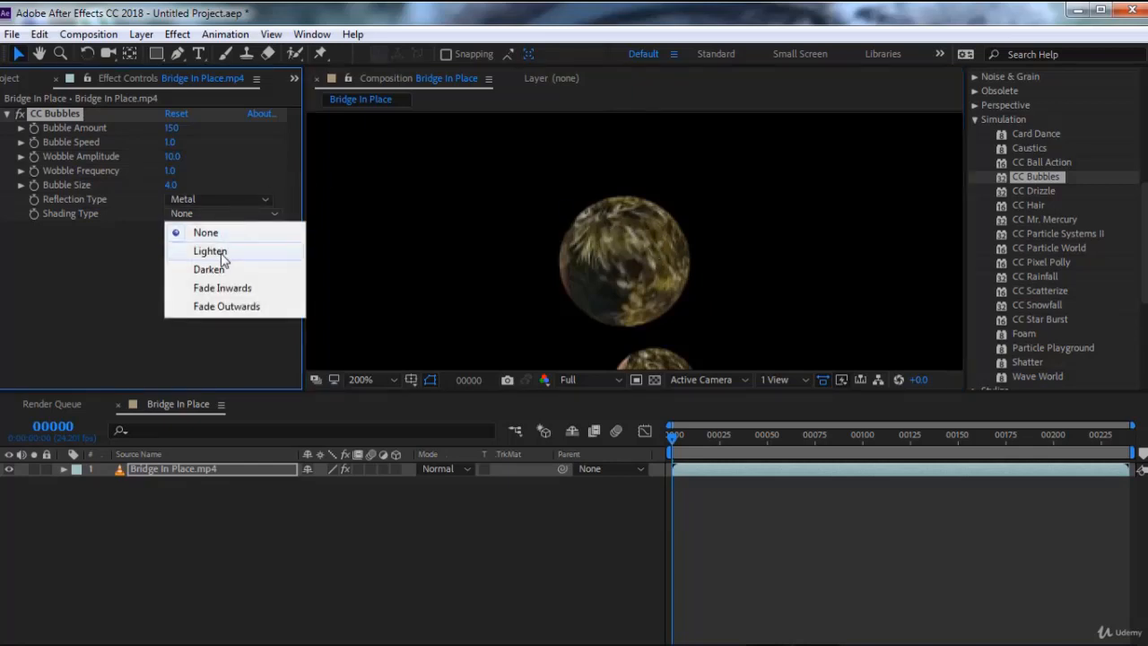
pyautogui.click(220, 251)
pyautogui.click(209, 221)
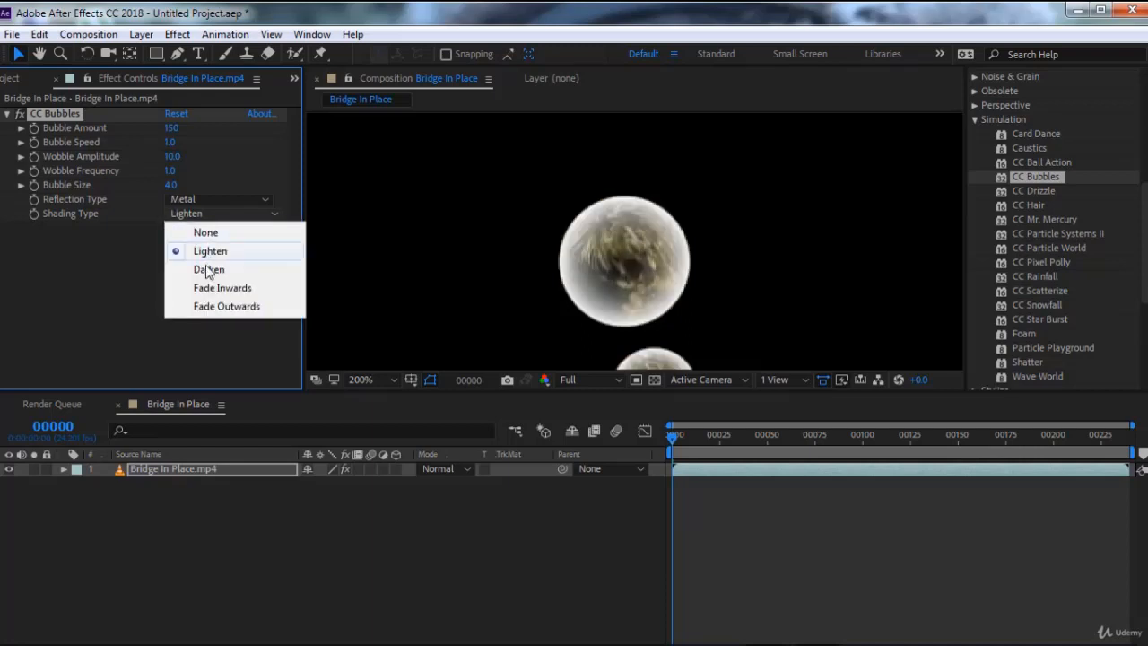
pyautogui.click(206, 265)
pyautogui.click(210, 216)
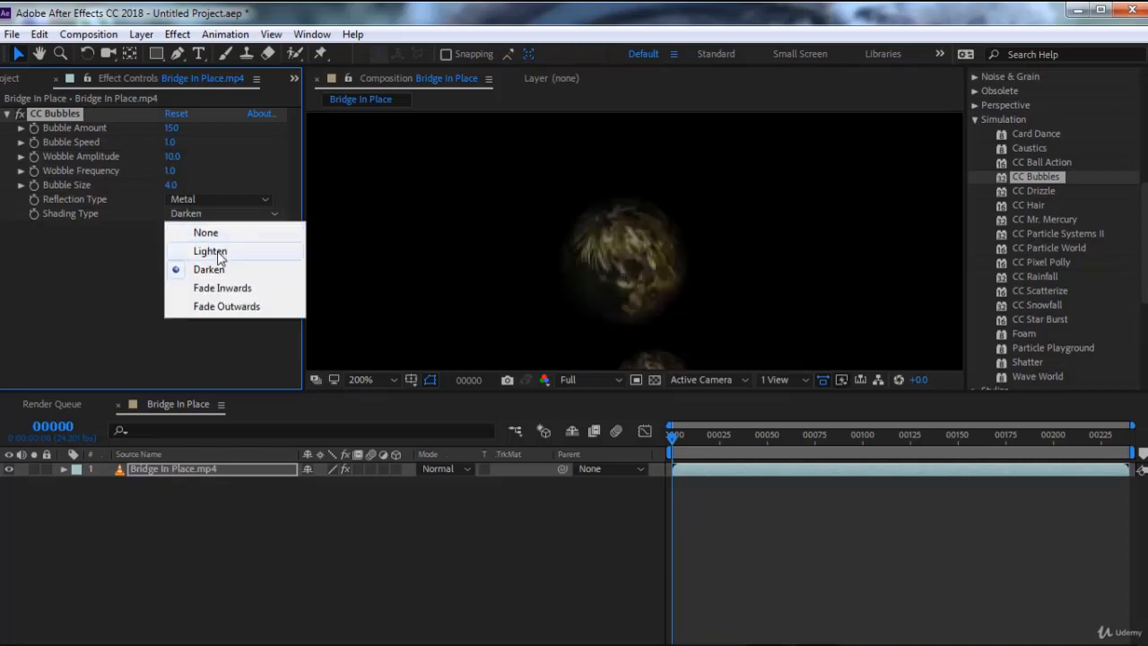
pyautogui.click(219, 287)
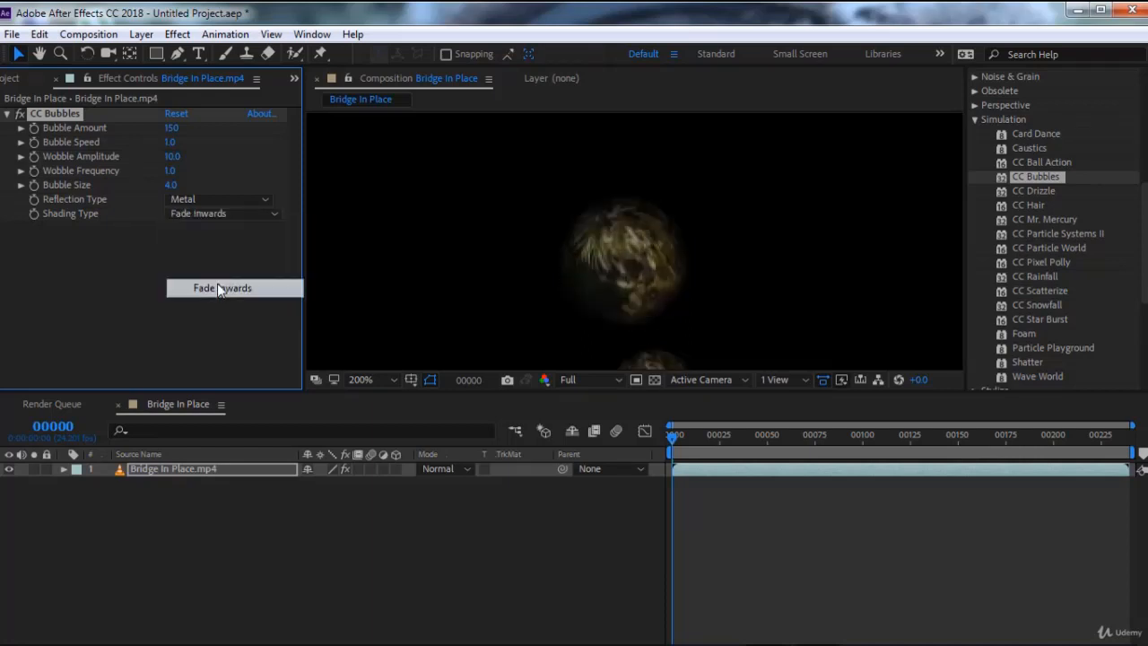
pyautogui.click(217, 216)
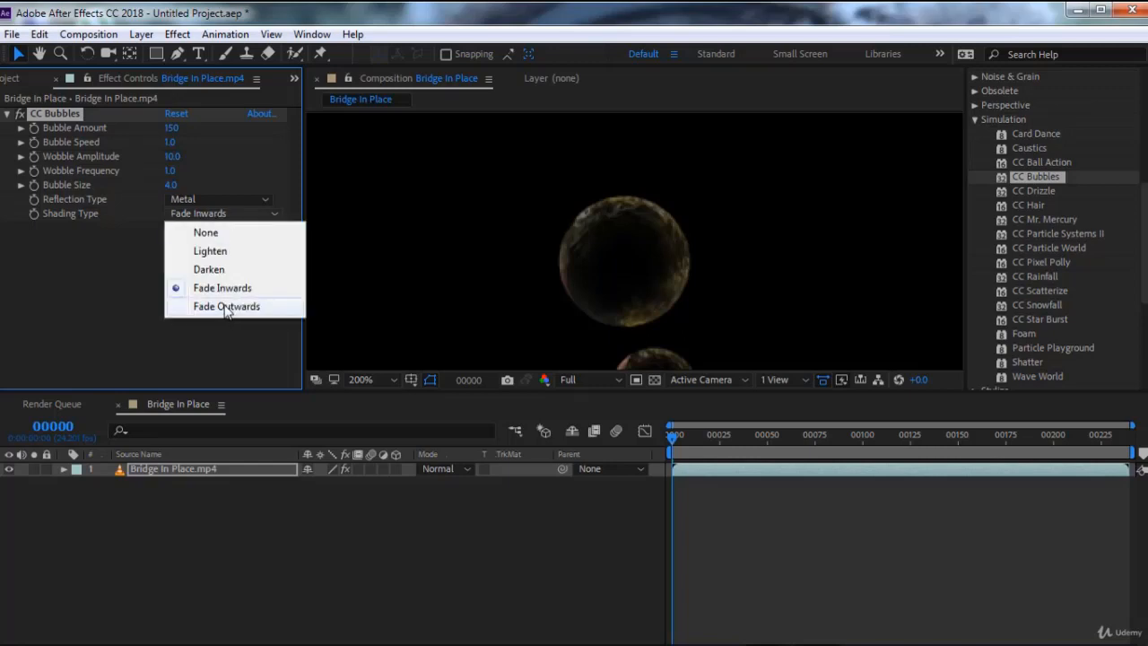
pyautogui.click(224, 306)
# Compare the Lighten and Darken shading once more and set CC Bubbles' Shading Type back to None
pyautogui.click(214, 217)
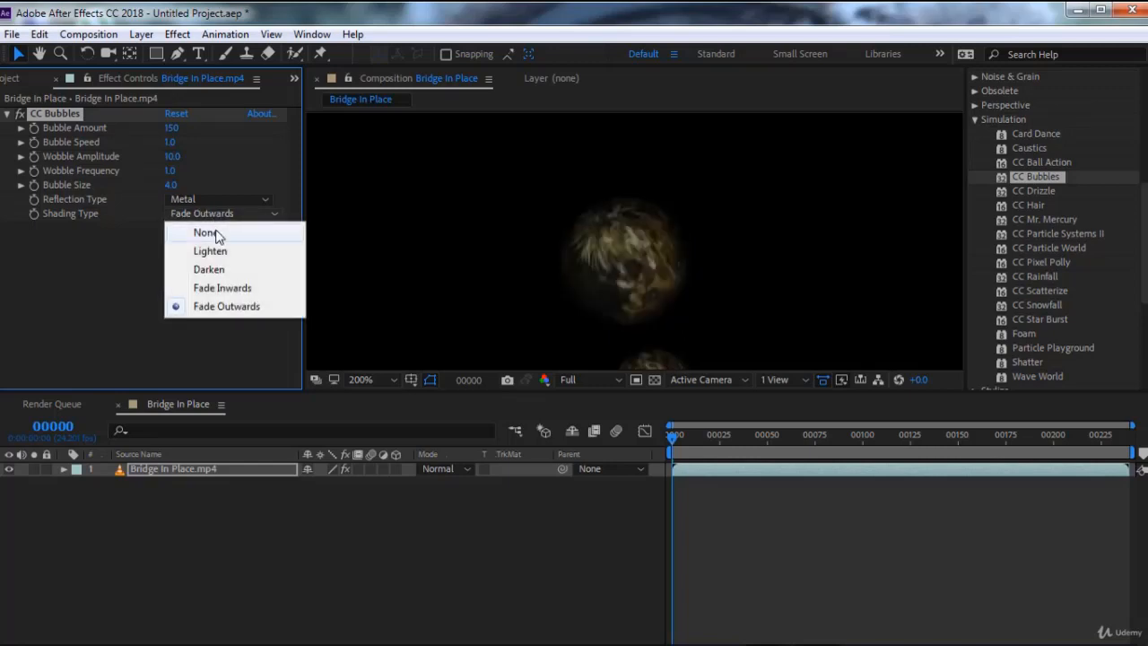
pyautogui.click(215, 248)
pyautogui.click(213, 217)
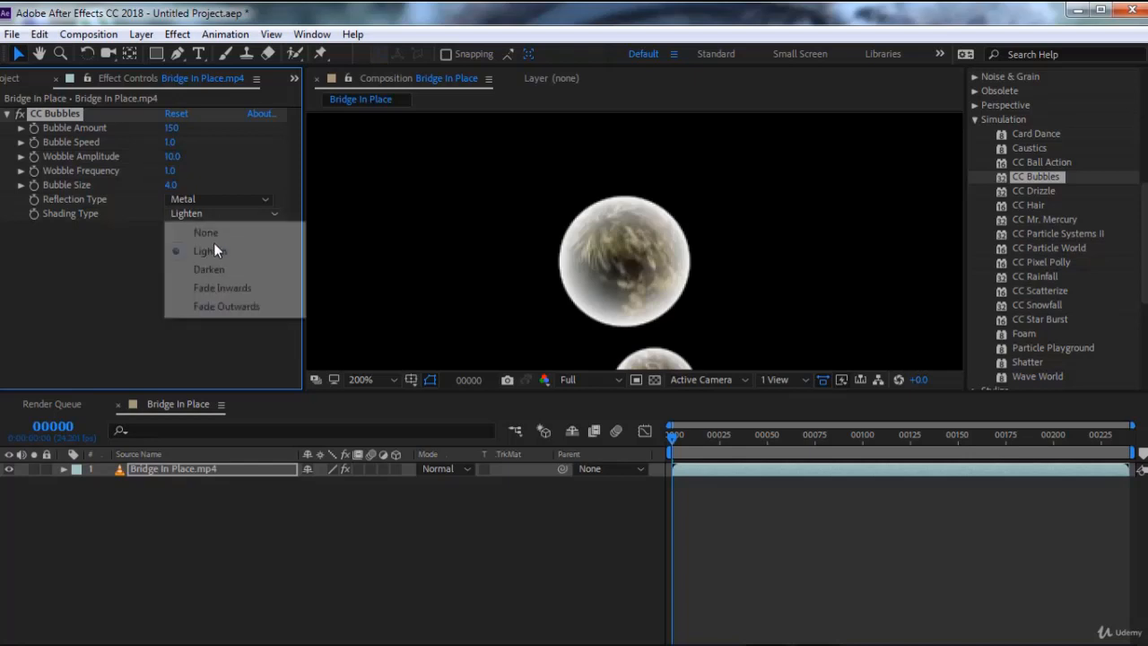
pyautogui.click(215, 264)
pyautogui.click(217, 219)
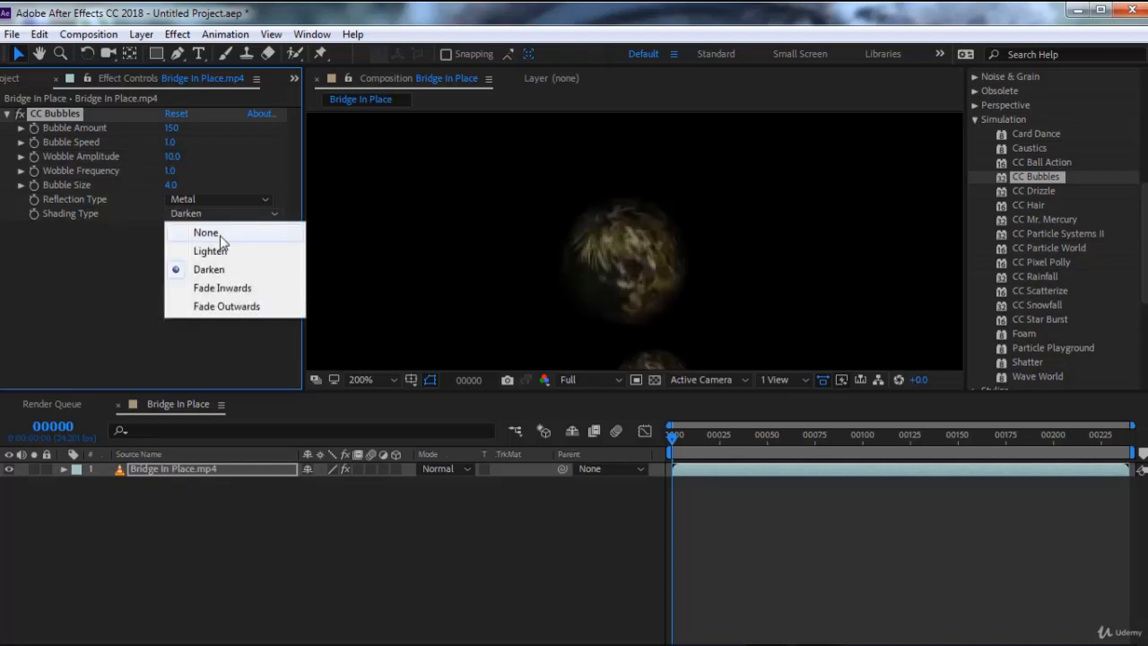
pyautogui.click(219, 234)
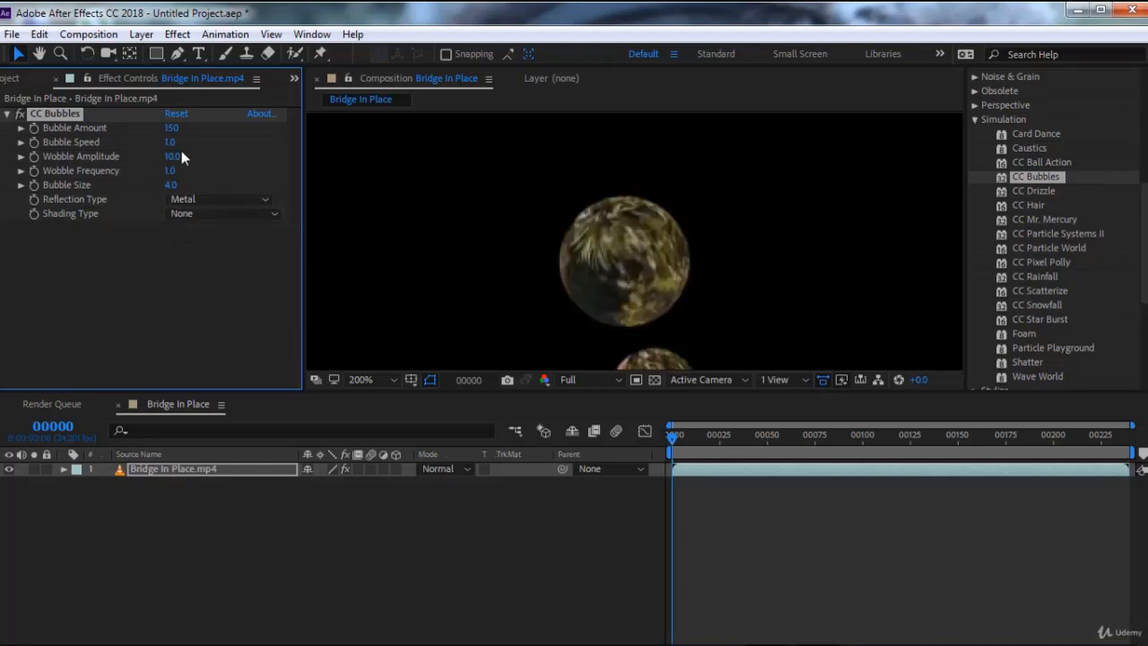
# Set CC Bubbles' Bubble Speed to 1.4, Wobble Amplitude to 27.9 and Wobble Frequency to 3.5, and preview from the first frame
pyautogui.scroll(-4, 730, 230)
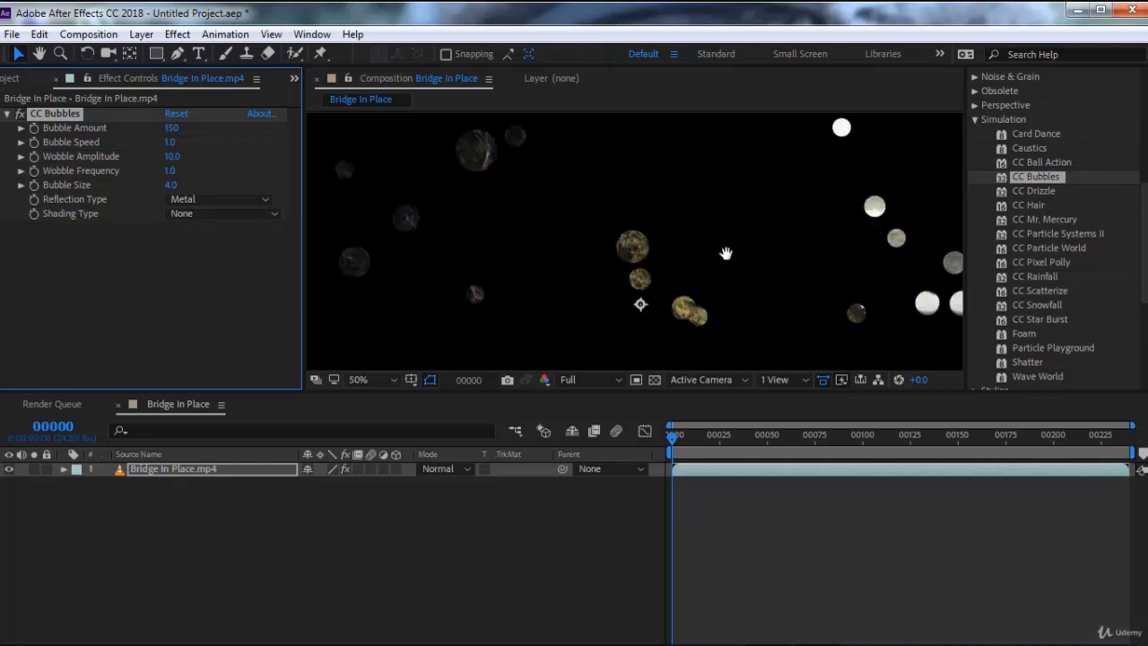
pyautogui.scroll(-4, 722, 260)
pyautogui.scroll(2, 723, 260)
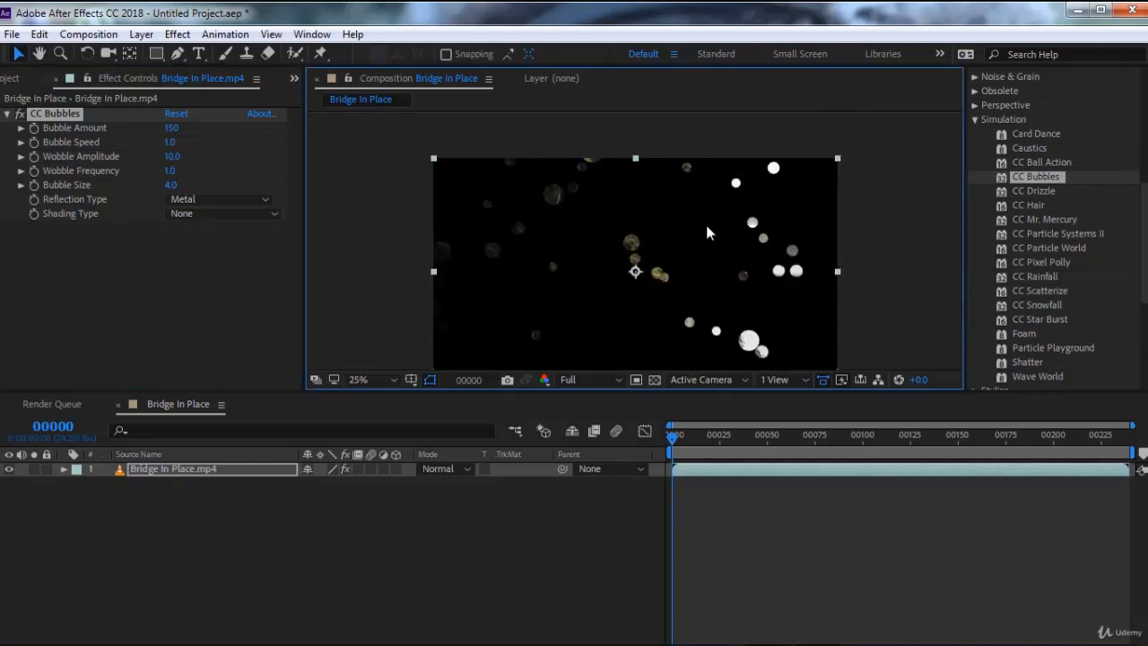
pyautogui.moveTo(167, 145); pyautogui.dragTo(249, 159)
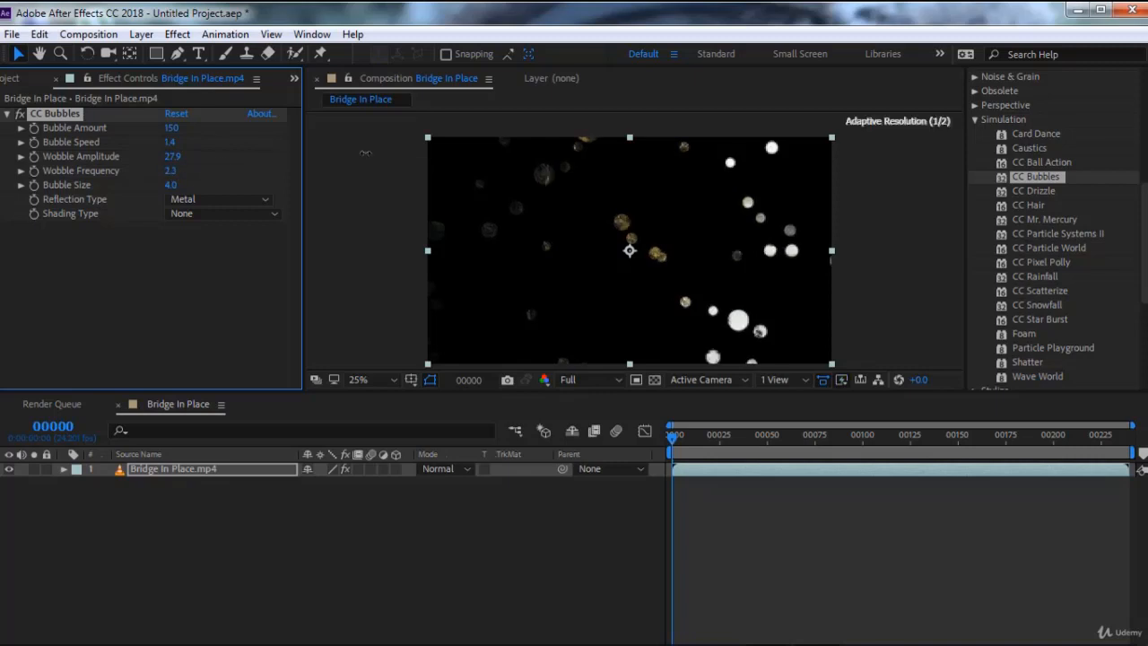
pyautogui.moveTo(365, 152); pyautogui.dragTo(219, 174)
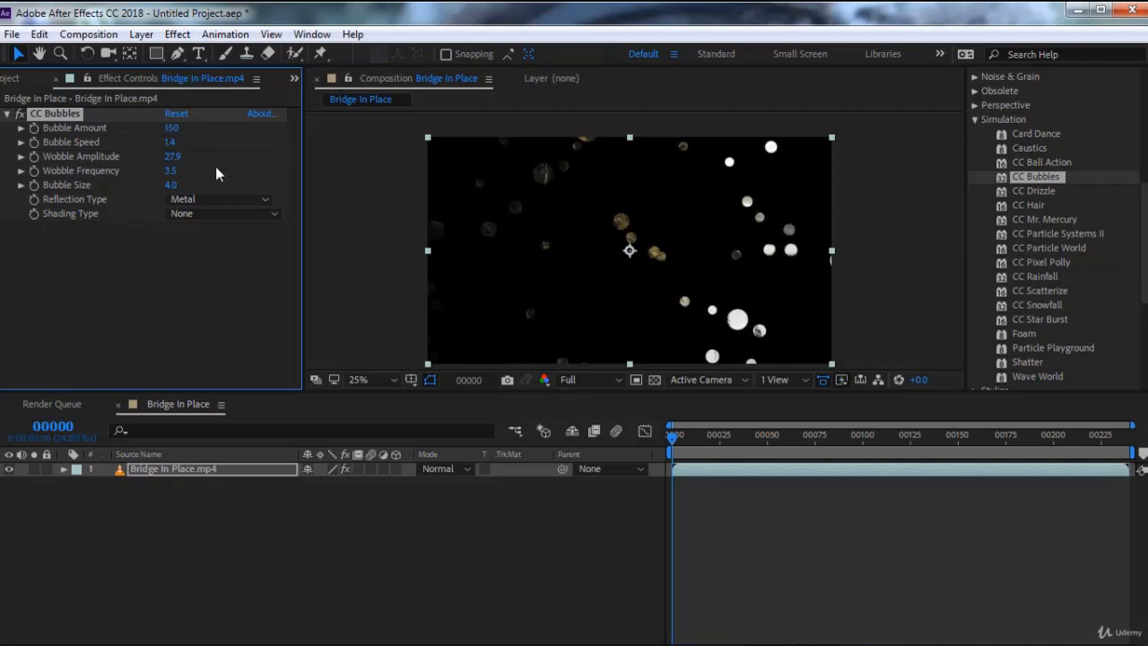
pyautogui.click(674, 438)
pyautogui.press('space')
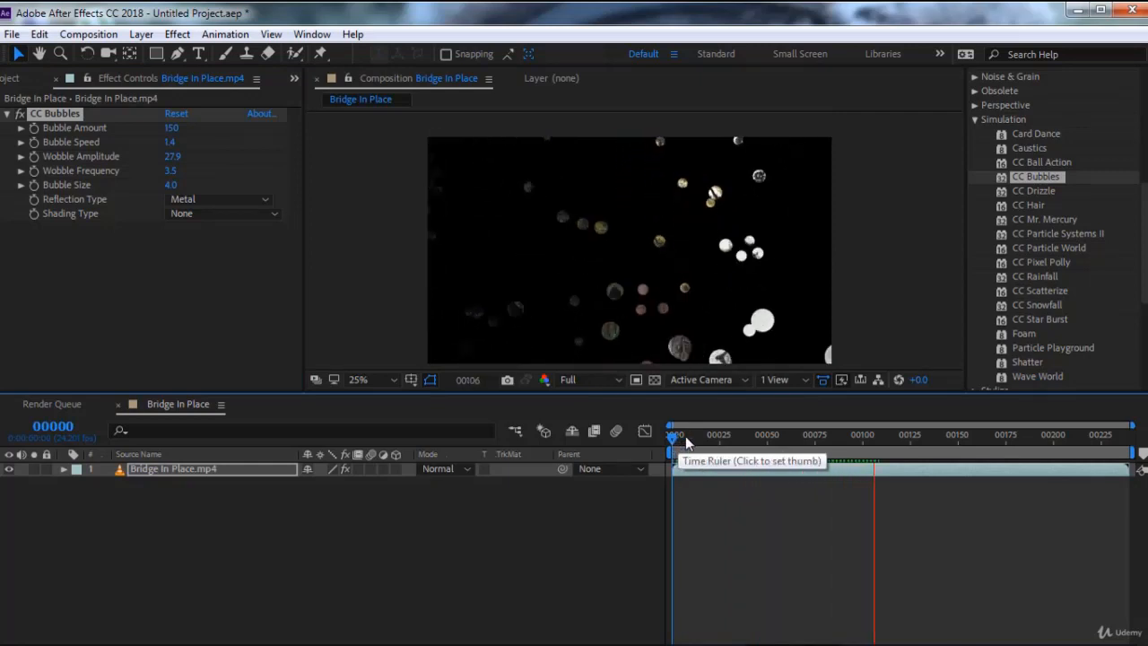
pyautogui.press('space')
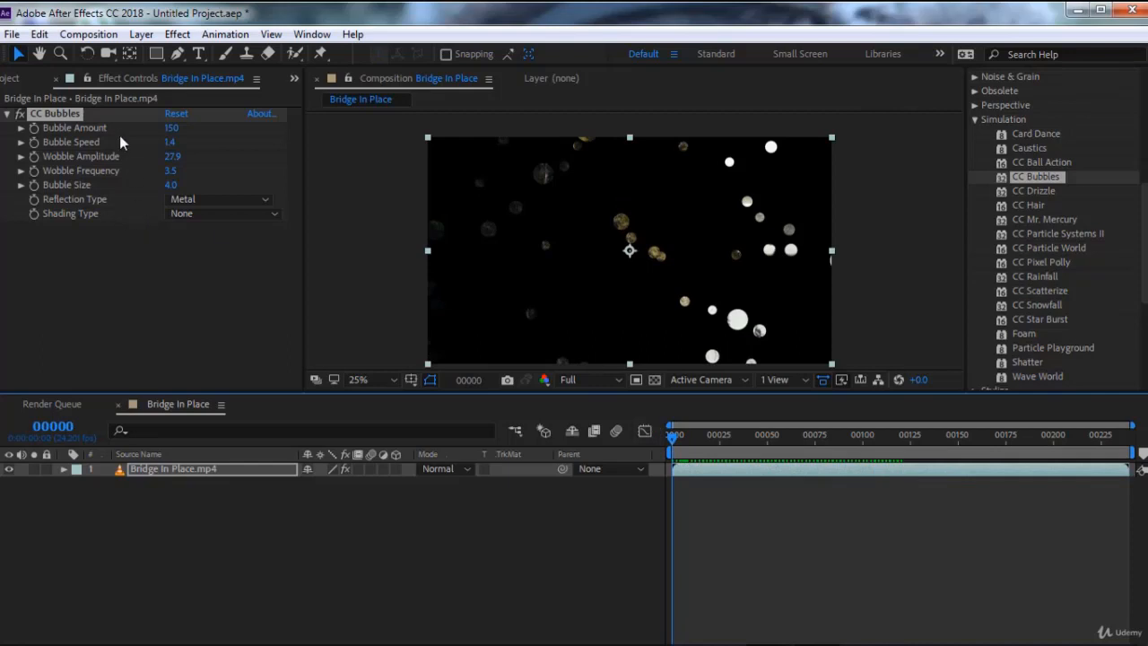
# Replace CC Bubbles with the CC Drizzle effect on the Bridge In Place.mp4 layer
pyautogui.click(70, 117)
pyautogui.press('Delete')
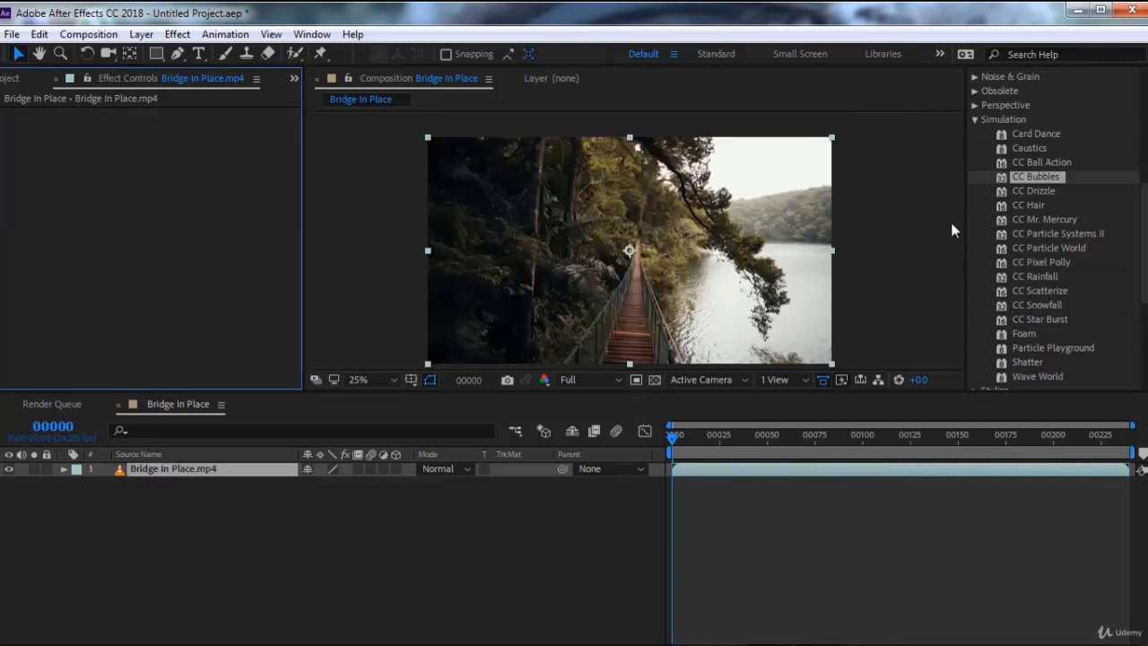
pyautogui.click(1034, 190)
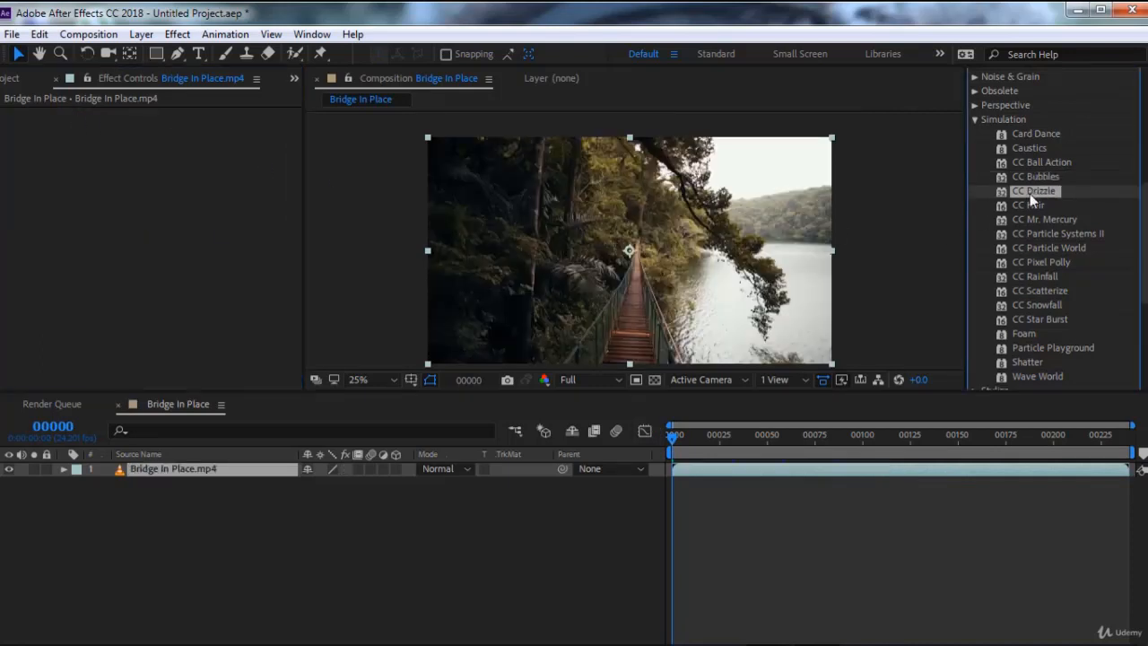
pyautogui.moveTo(1030, 194); pyautogui.dragTo(608, 205)
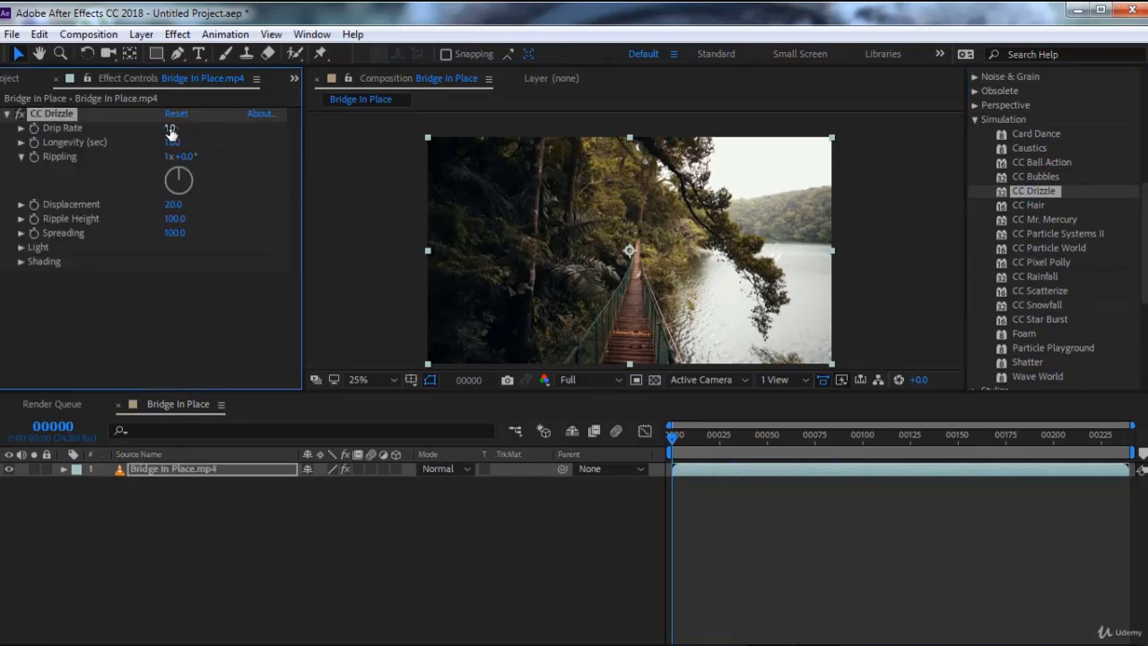
# Set CC Drizzle's Drip Rate to 2.1, preview the ripples from the first frame and stop at frame 28
pyautogui.moveTo(170, 131); pyautogui.dragTo(257, 127)
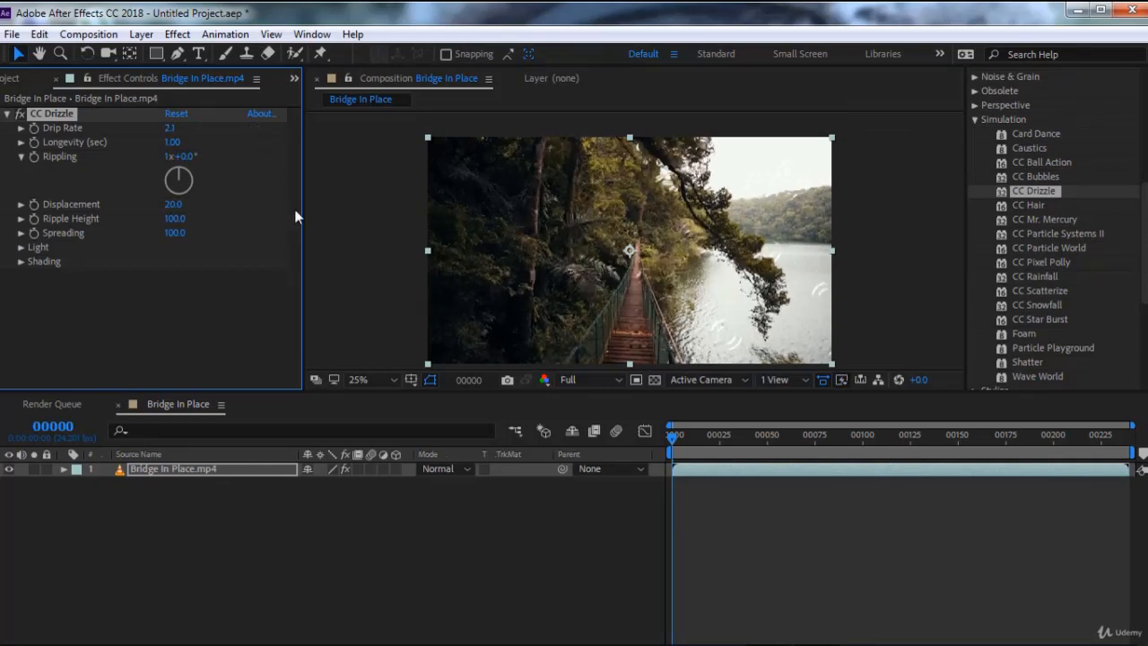
pyautogui.click(675, 438)
pyautogui.press('space')
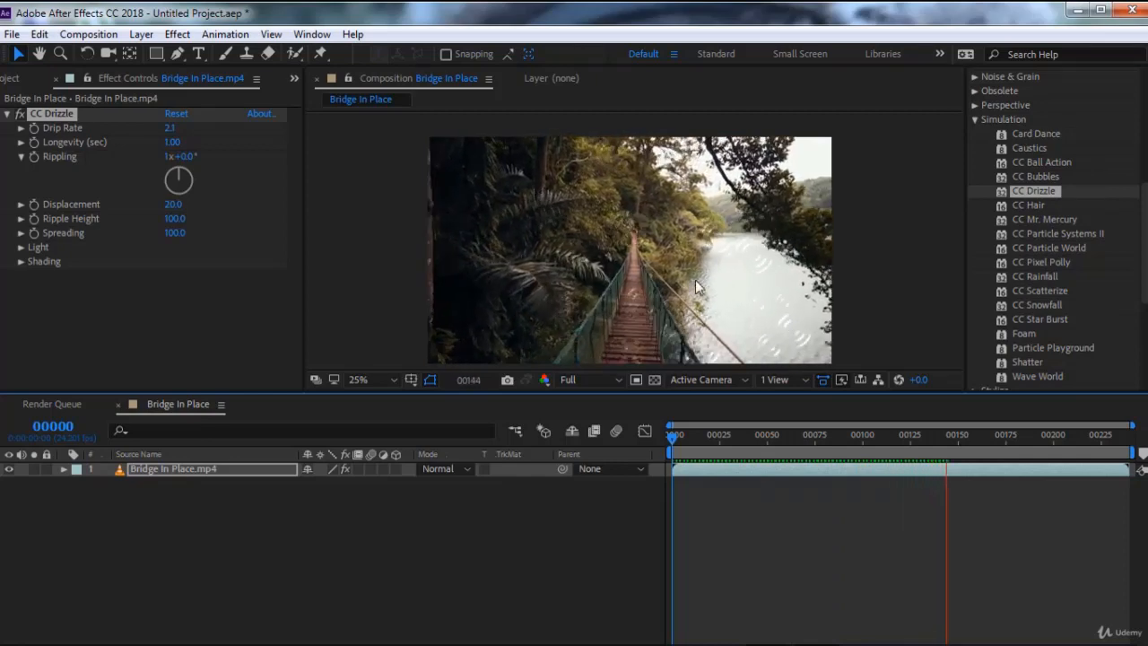
pyautogui.click(725, 436)
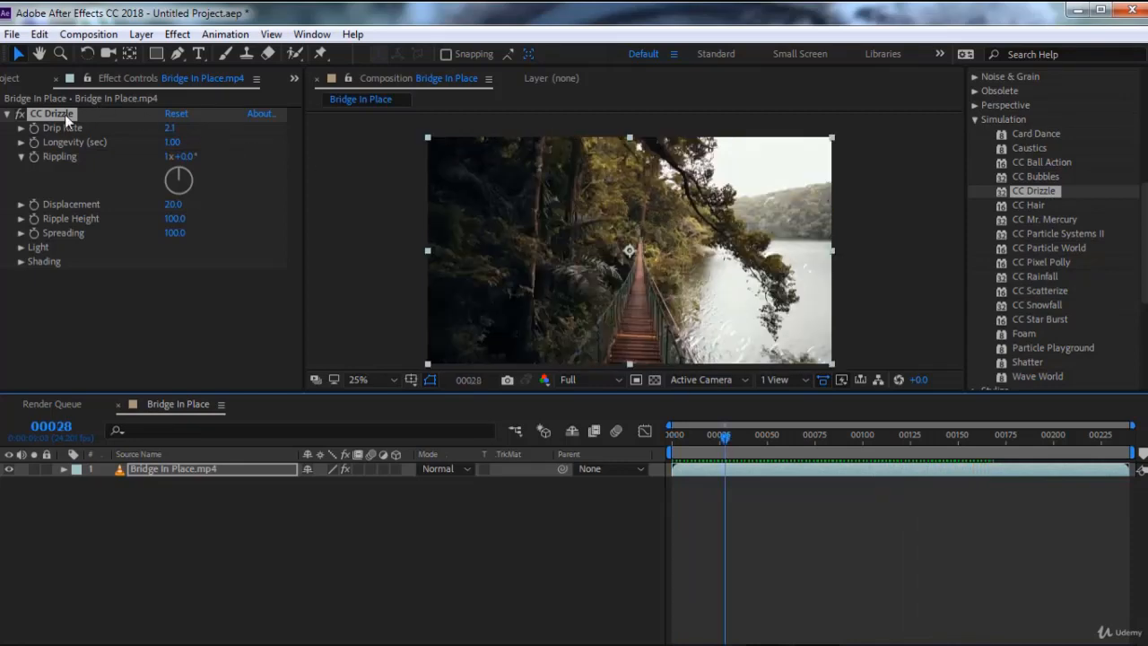
# Replace CC Drizzle with the CC Hair effect on the Bridge In Place.mp4 layer, with the playhead at the first frame
pyautogui.press('Delete')
pyautogui.press('Home')
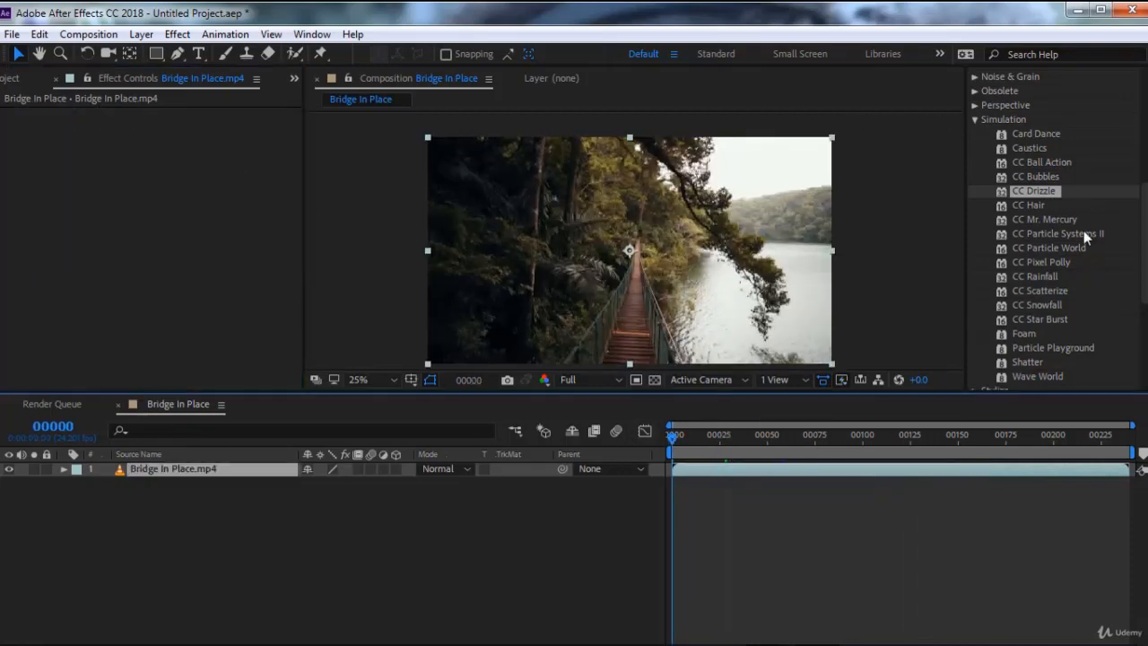
pyautogui.doubleClick(1031, 206)
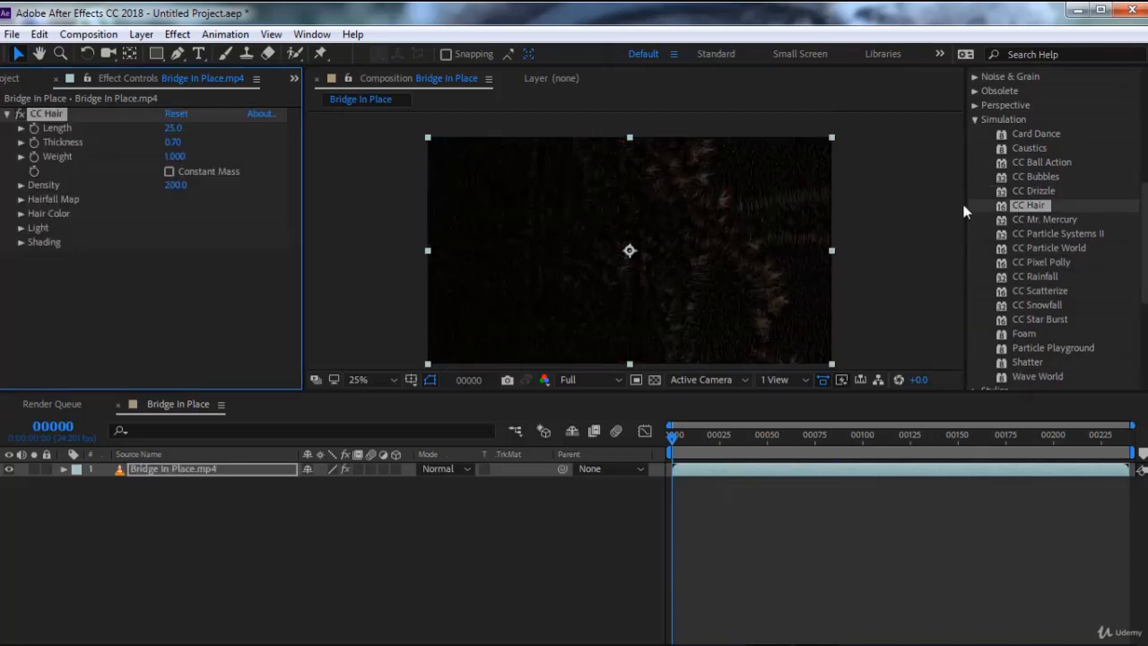
# Inspect the CC Hair strands up close, set their Length to 59 and check the whole frame
pyautogui.press('/')
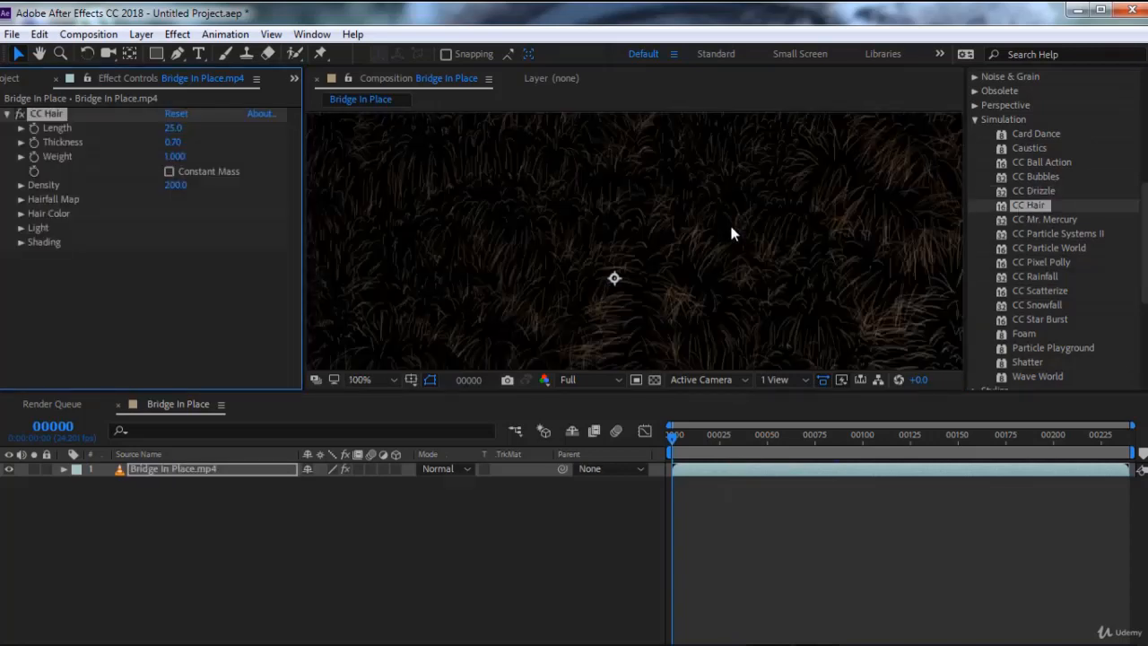
pyautogui.scroll(2, 732, 234)
pyautogui.scroll(-2, 731, 233)
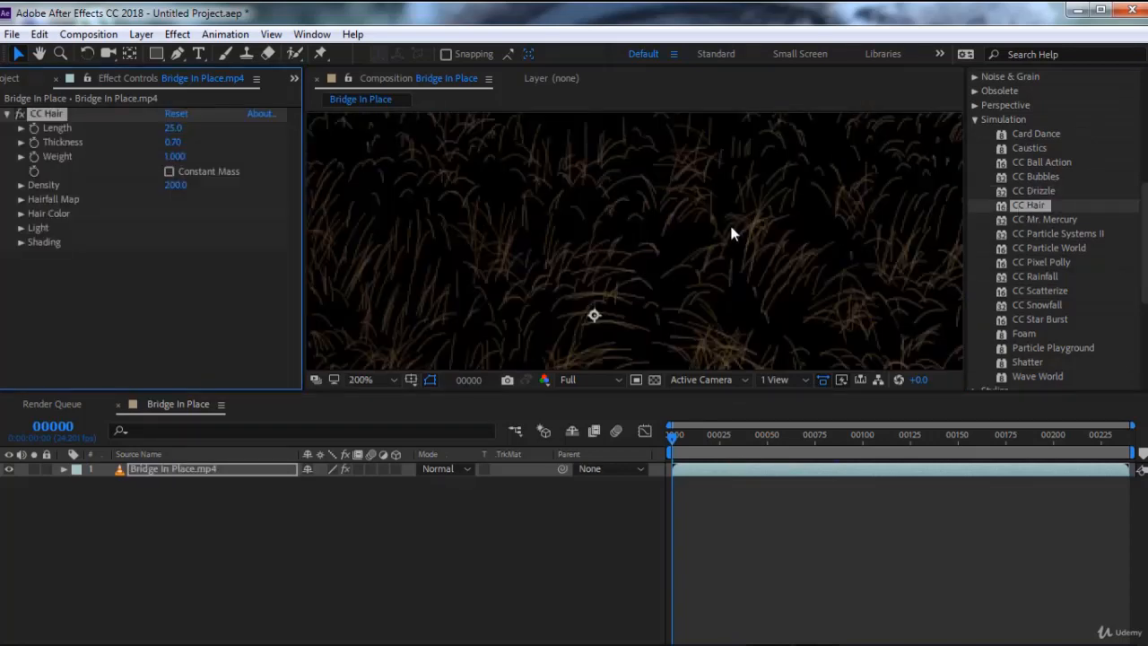
pyautogui.scroll(-1, 732, 233)
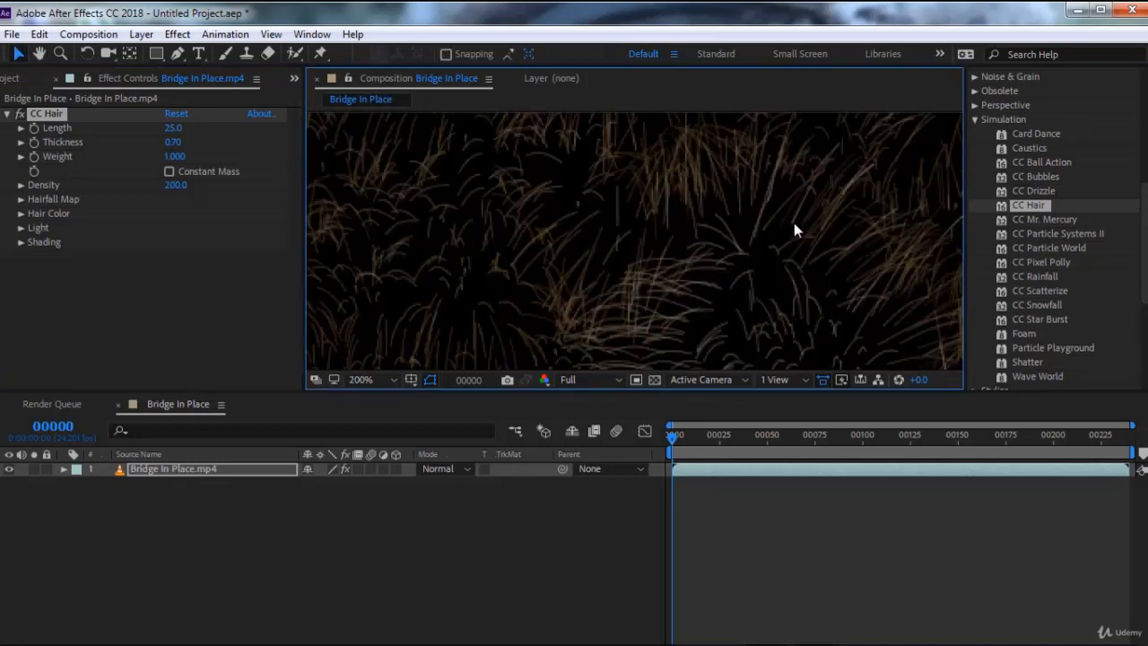
pyautogui.press(',')
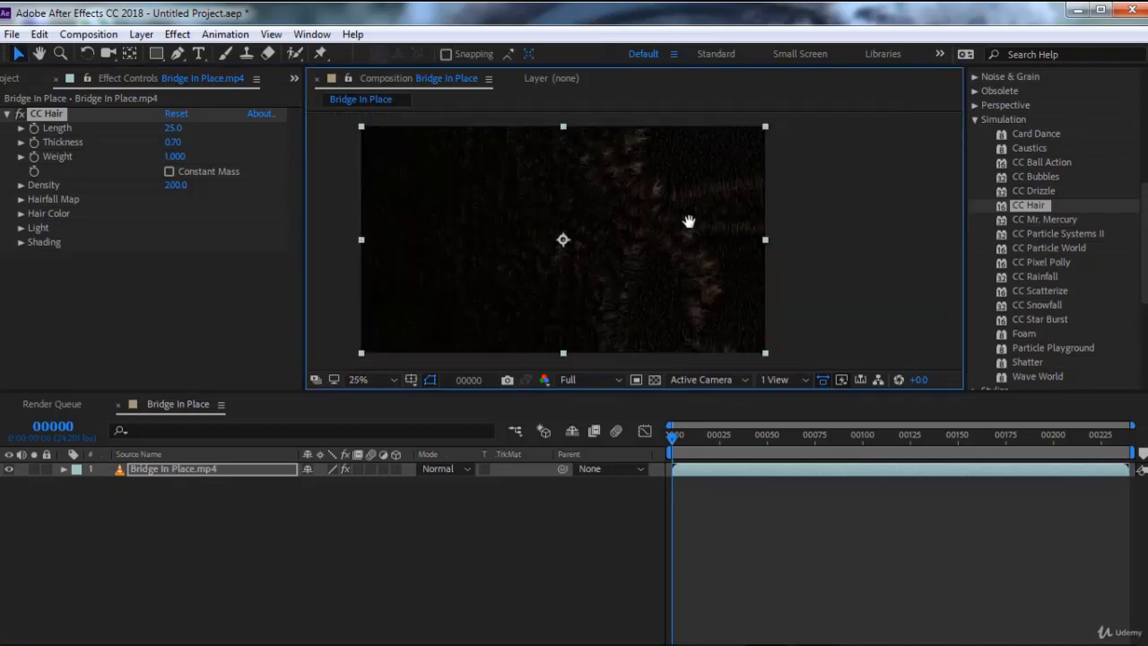
pyautogui.press('.')
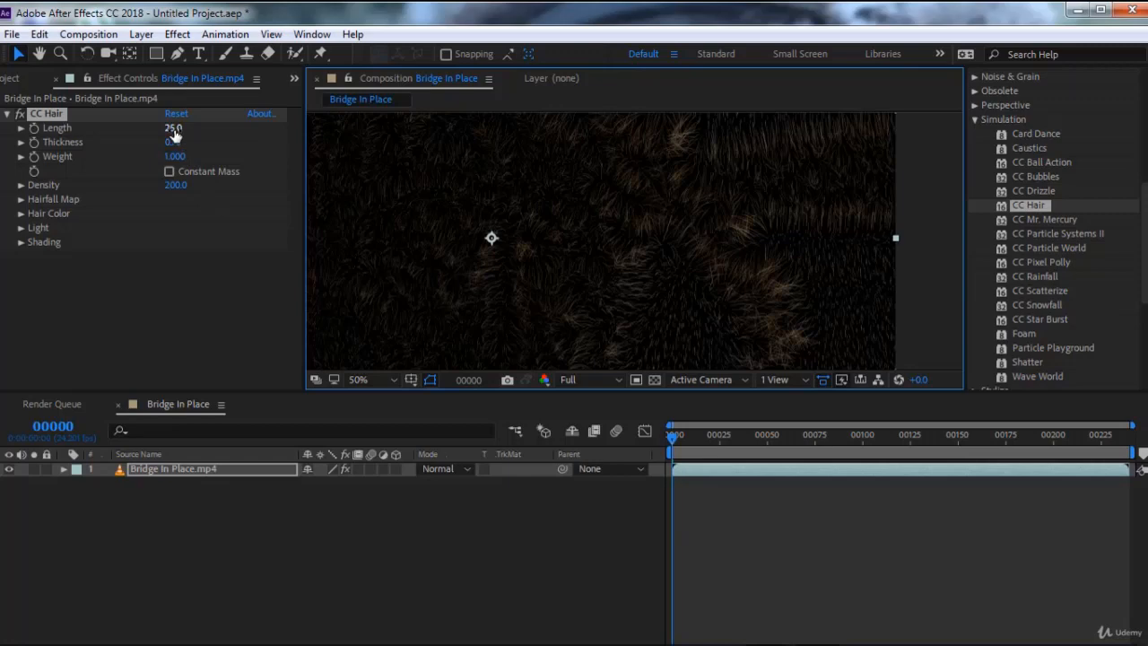
pyautogui.moveTo(173, 128); pyautogui.dragTo(202, 129)
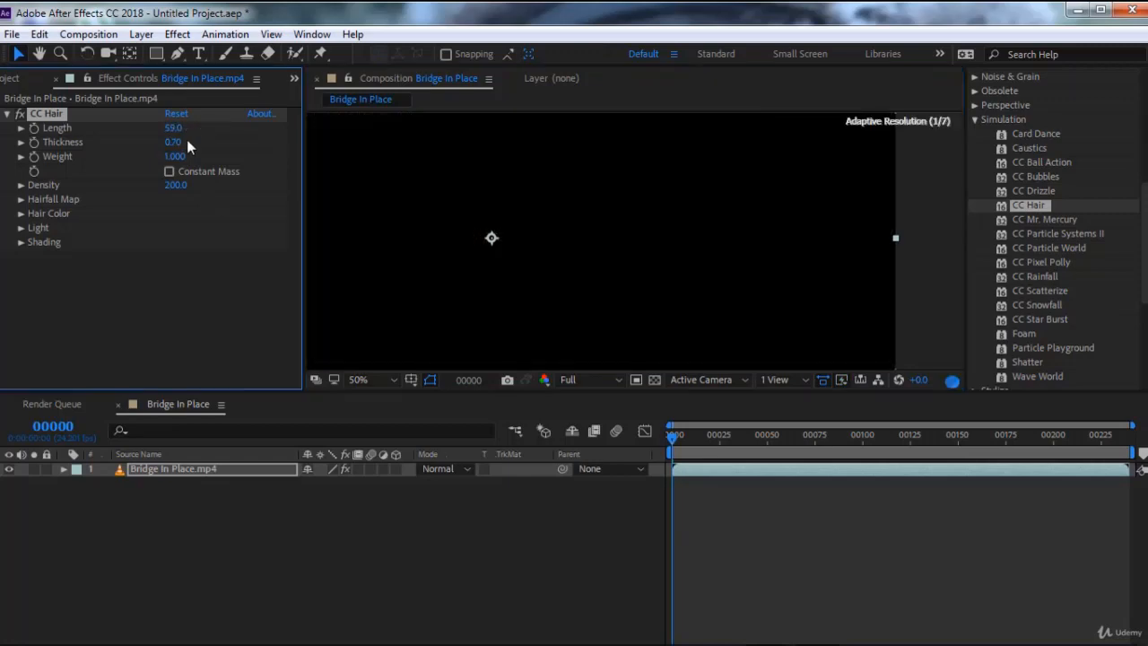
pyautogui.scroll(-4, 725, 295)
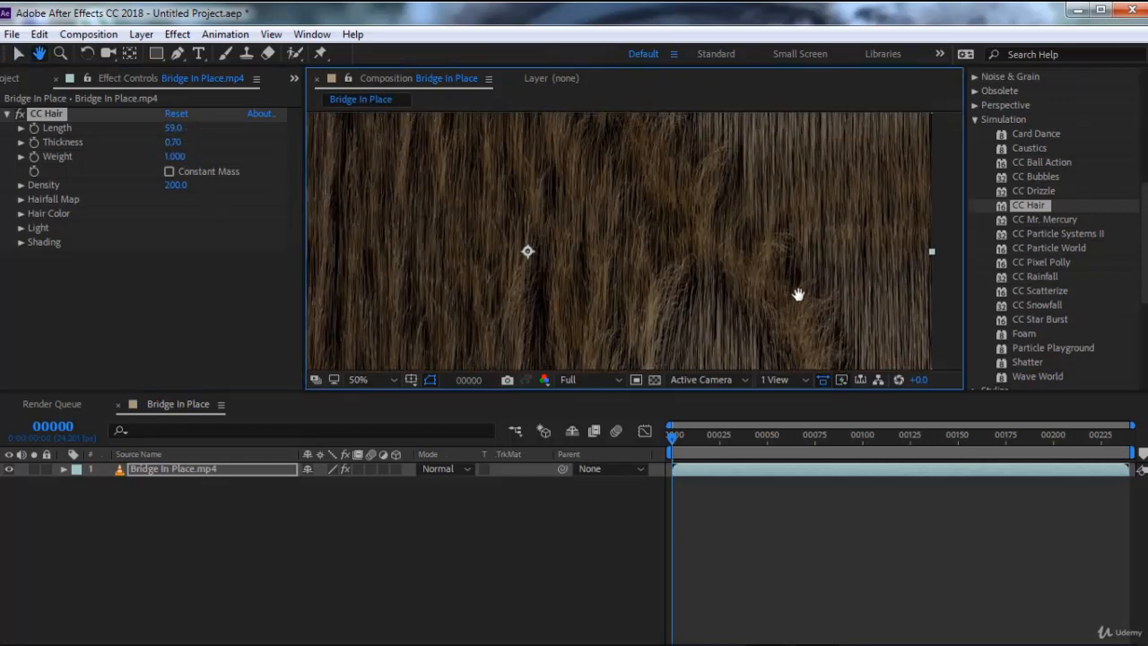
pyautogui.scroll(2, 648, 273)
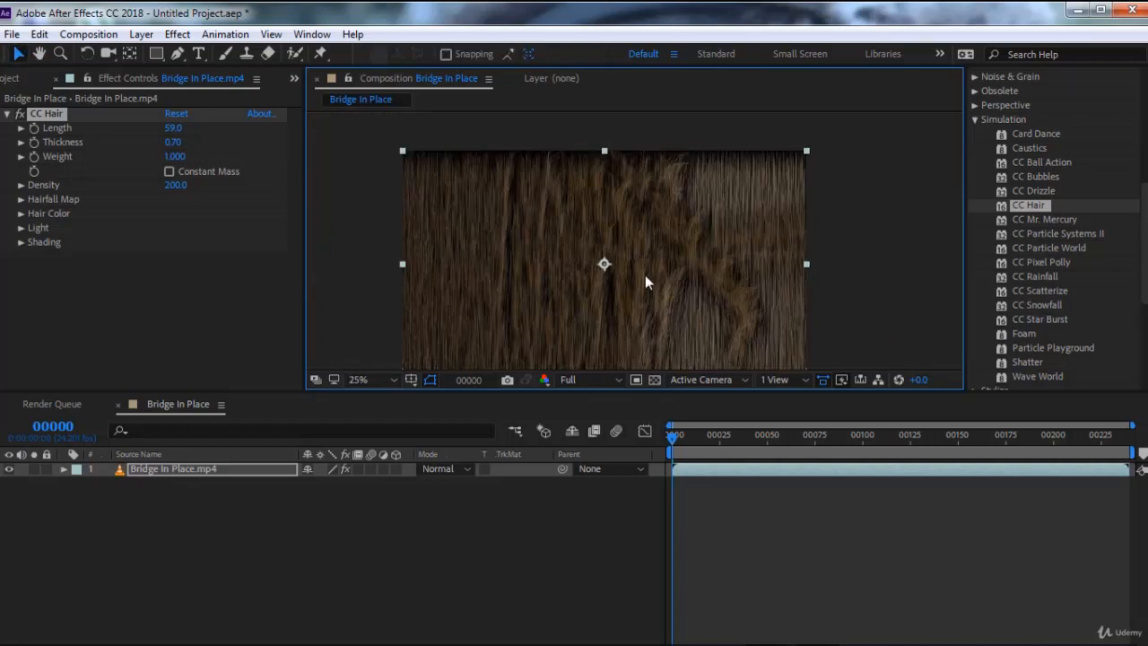
pyautogui.click(674, 450)
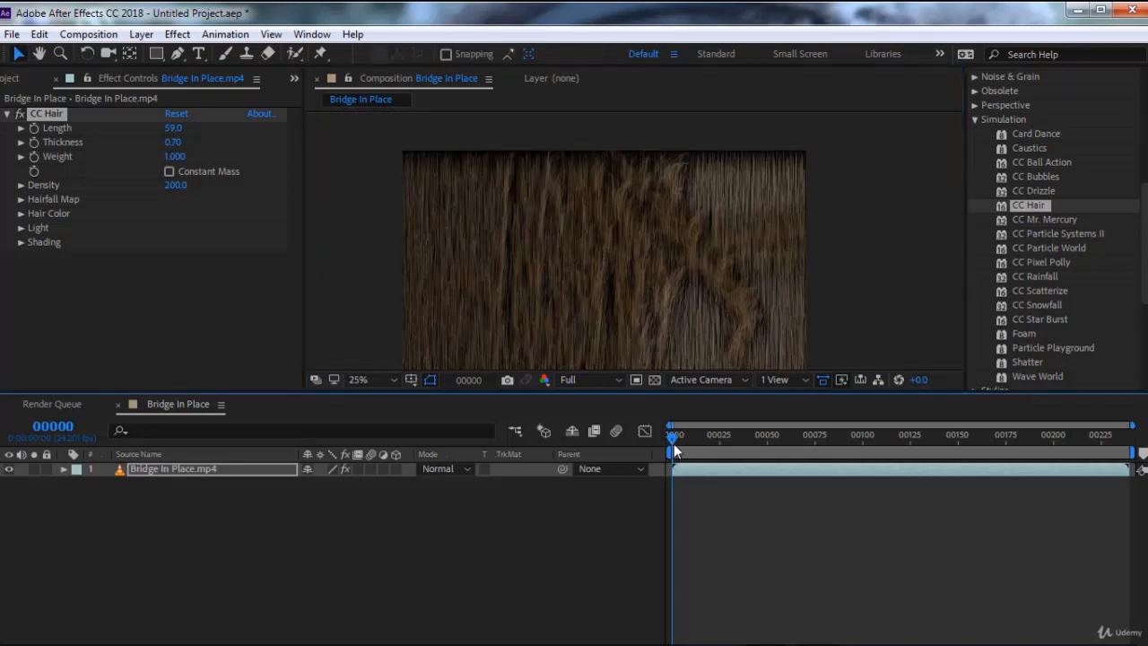
# Preview CC Hair from the first frame, then replace it with the CC Mr. Mercury effect on the Bridge In Place.mp4 layer
pyautogui.press('space')
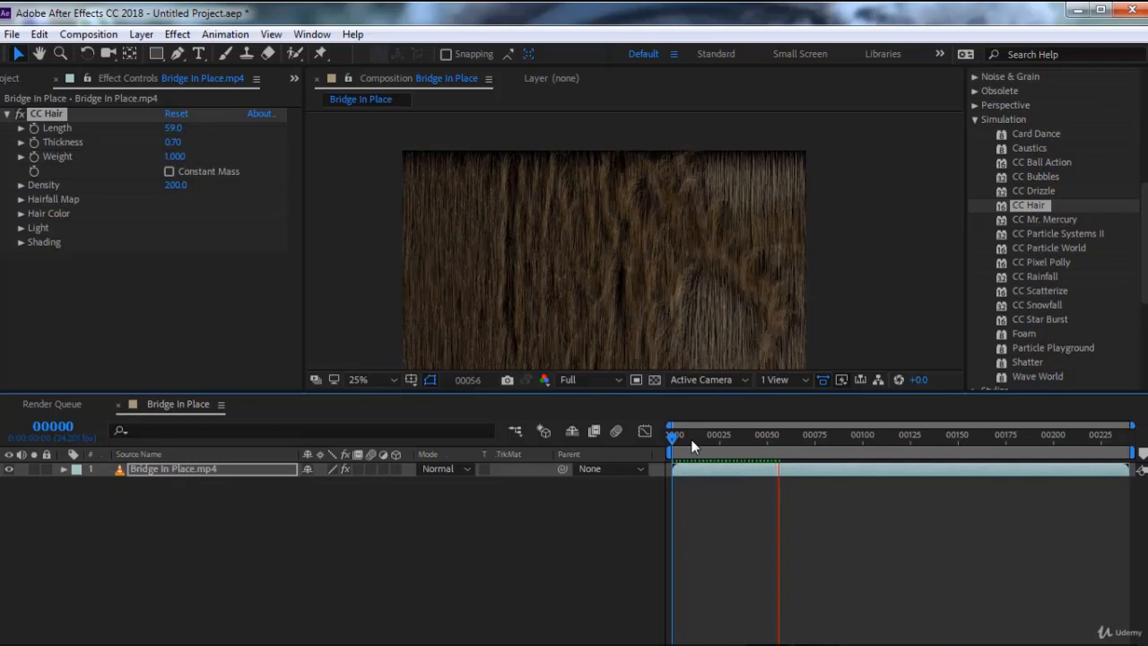
pyautogui.press('space')
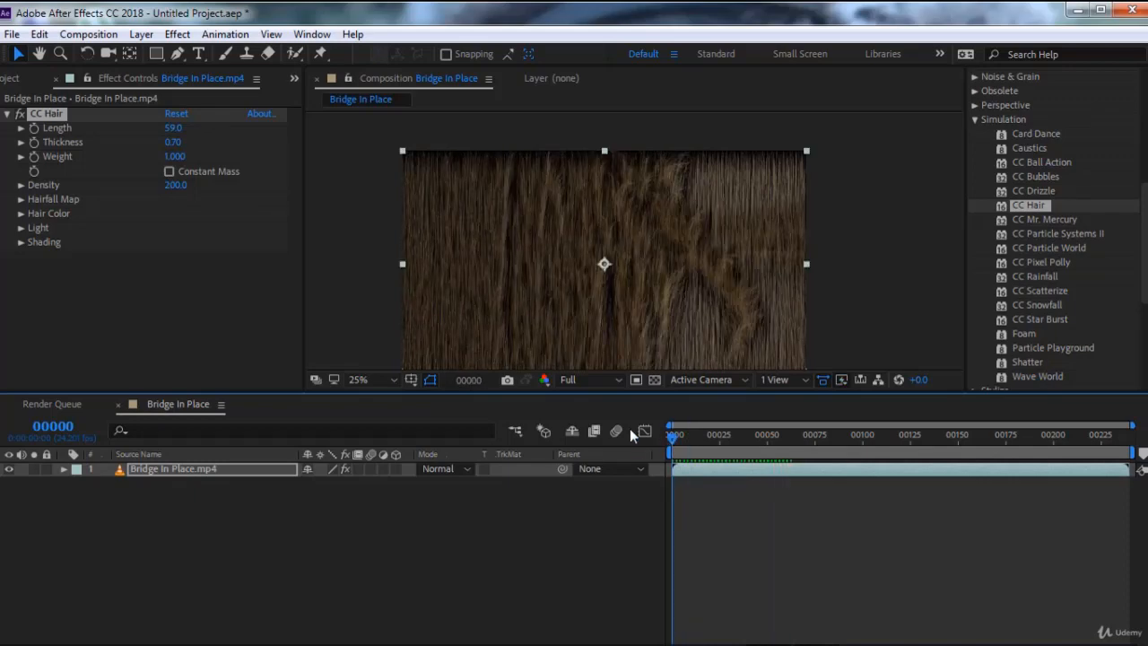
pyautogui.press('Delete')
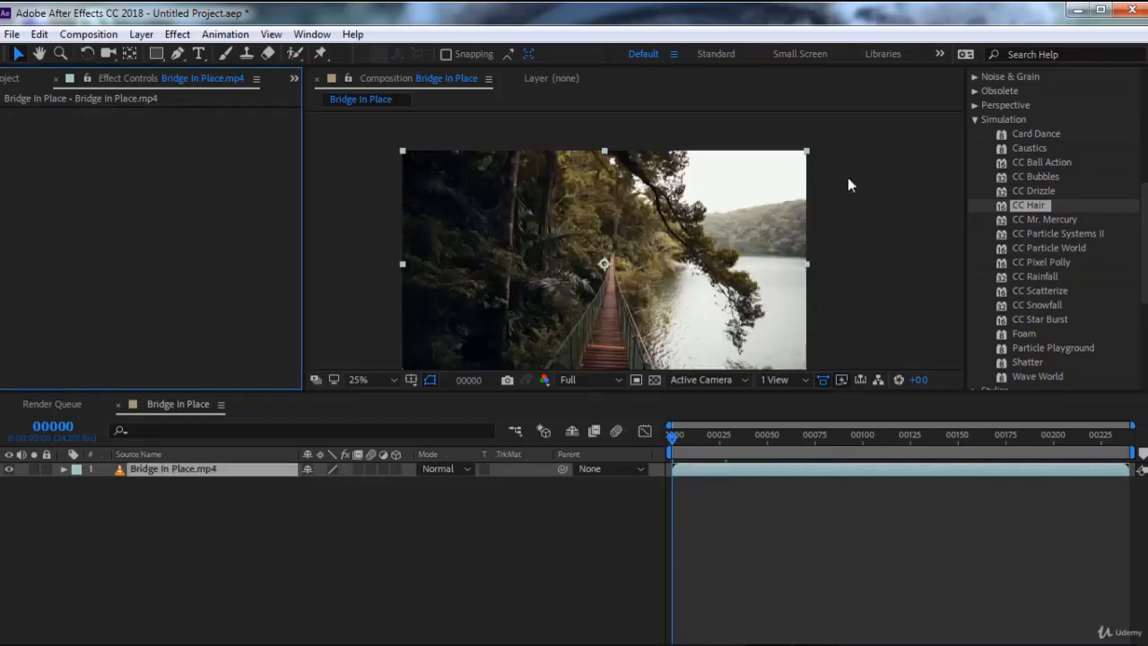
pyautogui.doubleClick(1038, 218)
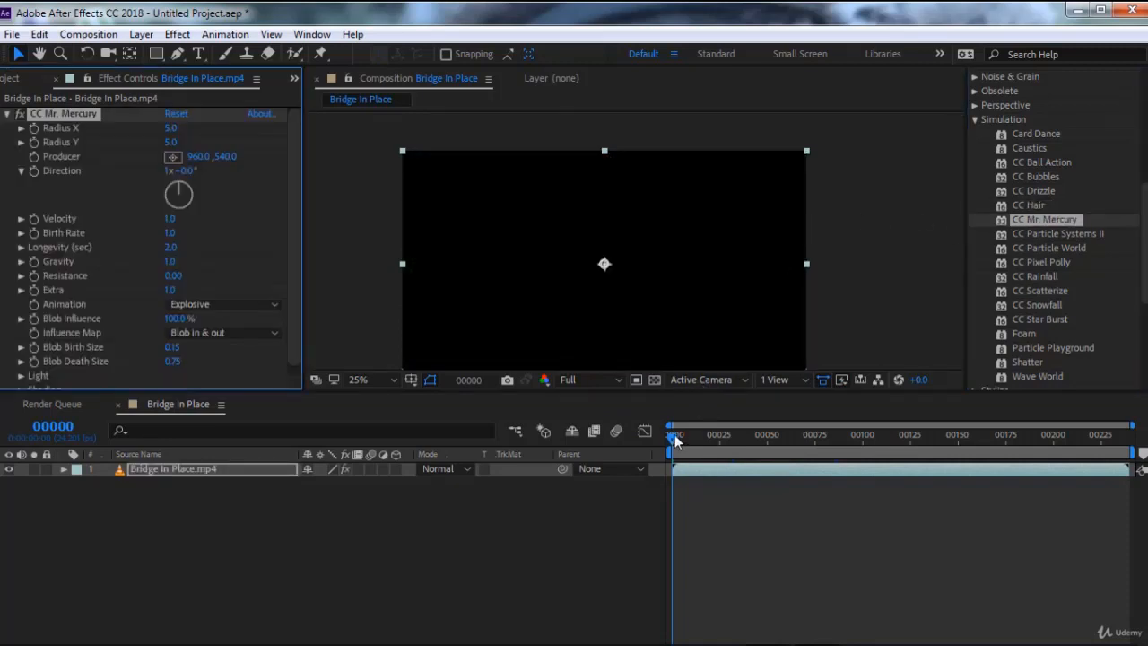
# Preview the CC Mr. Mercury blobs from the first frame, move to frame 51 and inspect them up close
pyautogui.press('space')
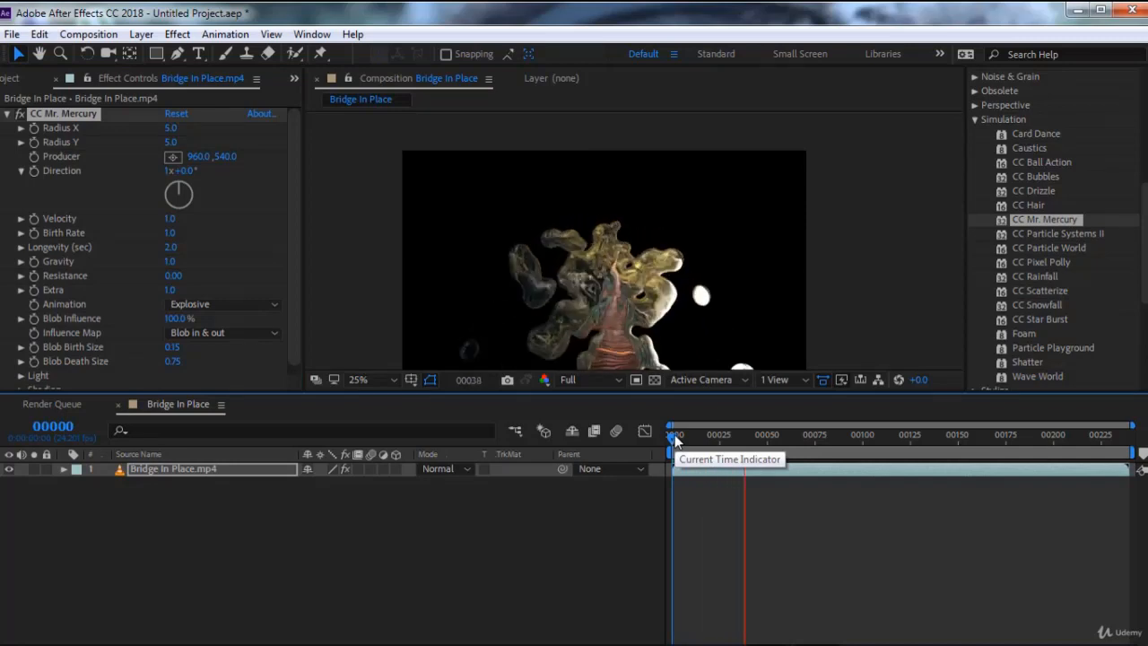
pyautogui.moveTo(723, 433); pyautogui.dragTo(770, 437)
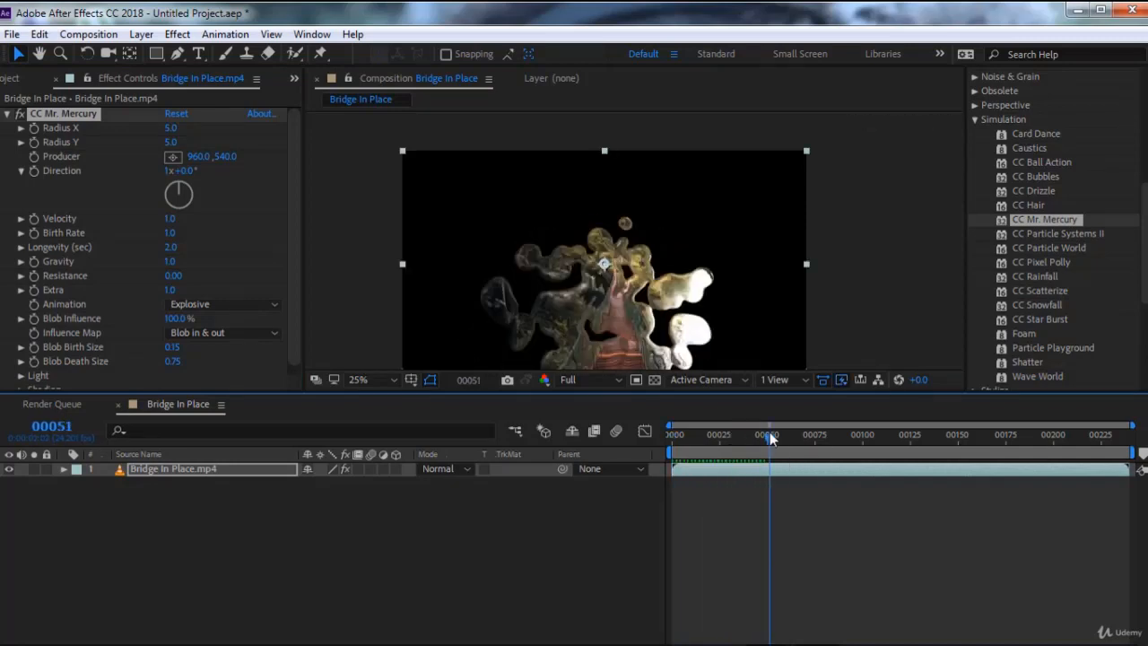
pyautogui.scroll(2, 630, 212)
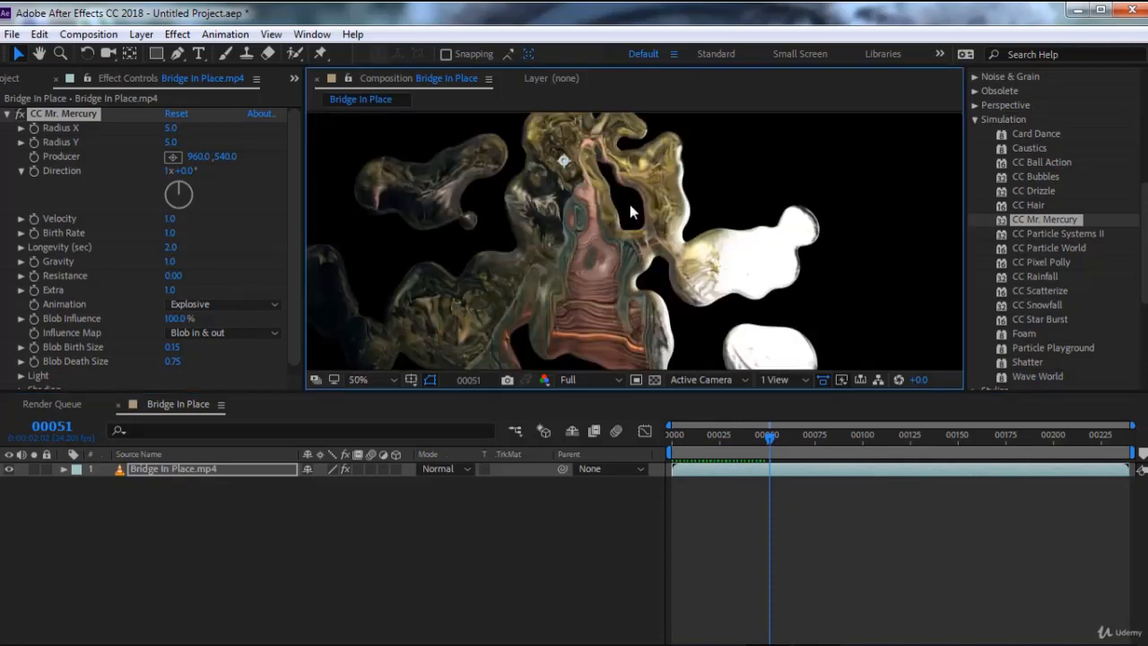
pyautogui.moveTo(605, 179); pyautogui.dragTo(632, 250)
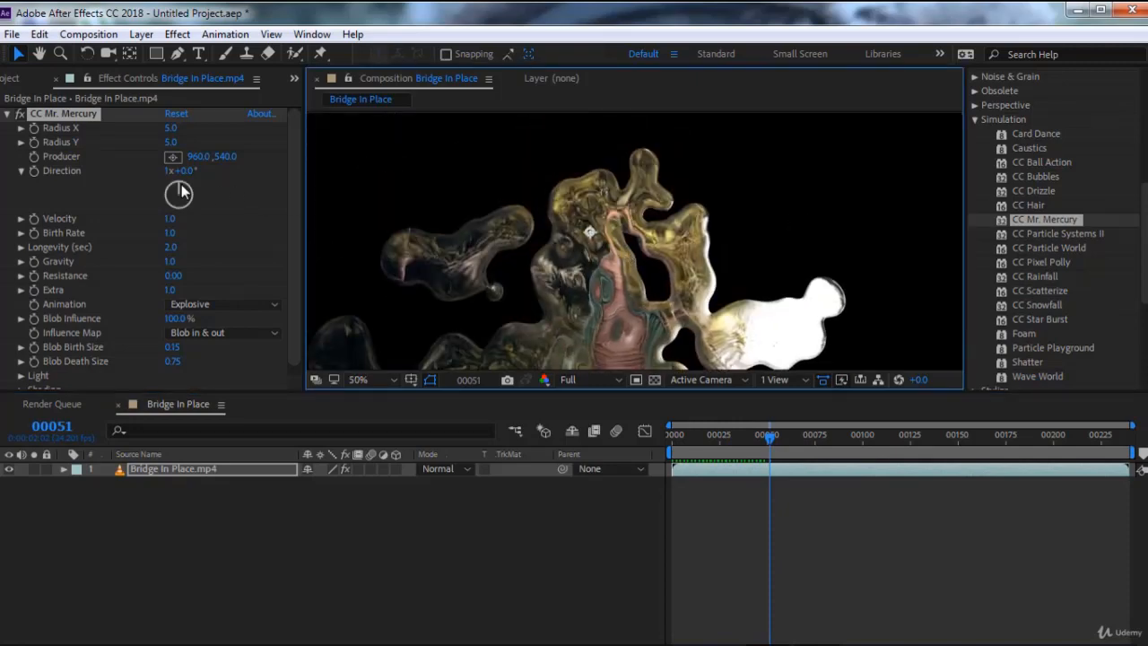
# Set CC Mr. Mercury's Radius X to 34 and Radius Y to 70, and check the blobs against the transparency grid
pyautogui.moveTo(170, 128); pyautogui.dragTo(229, 145)
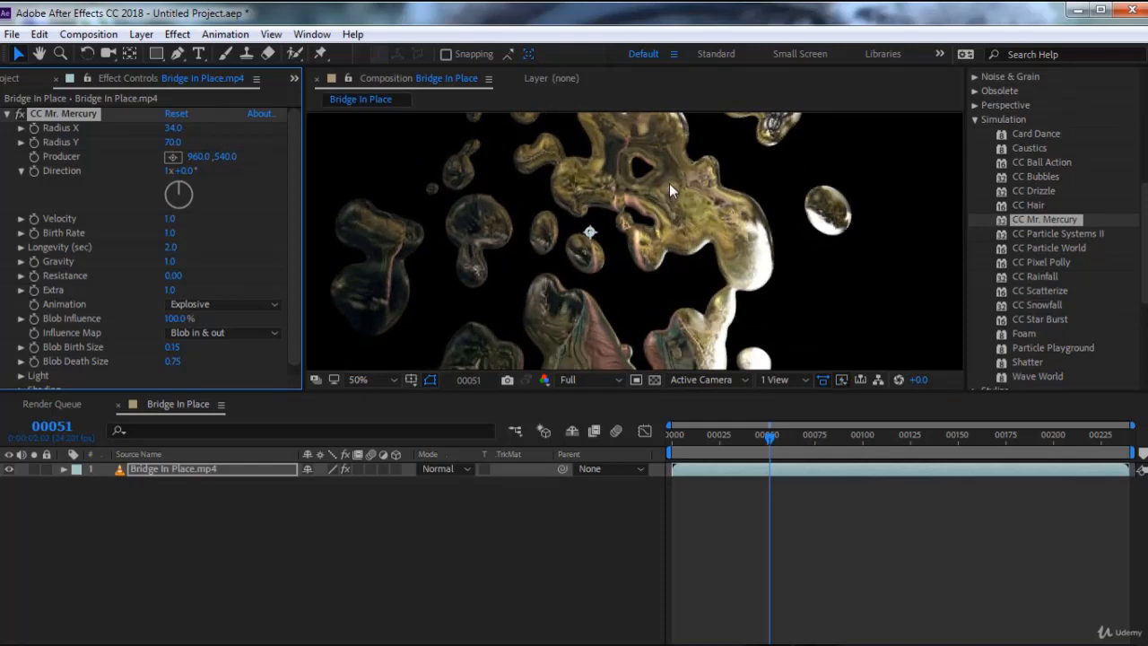
pyautogui.scroll(-2, 669, 183)
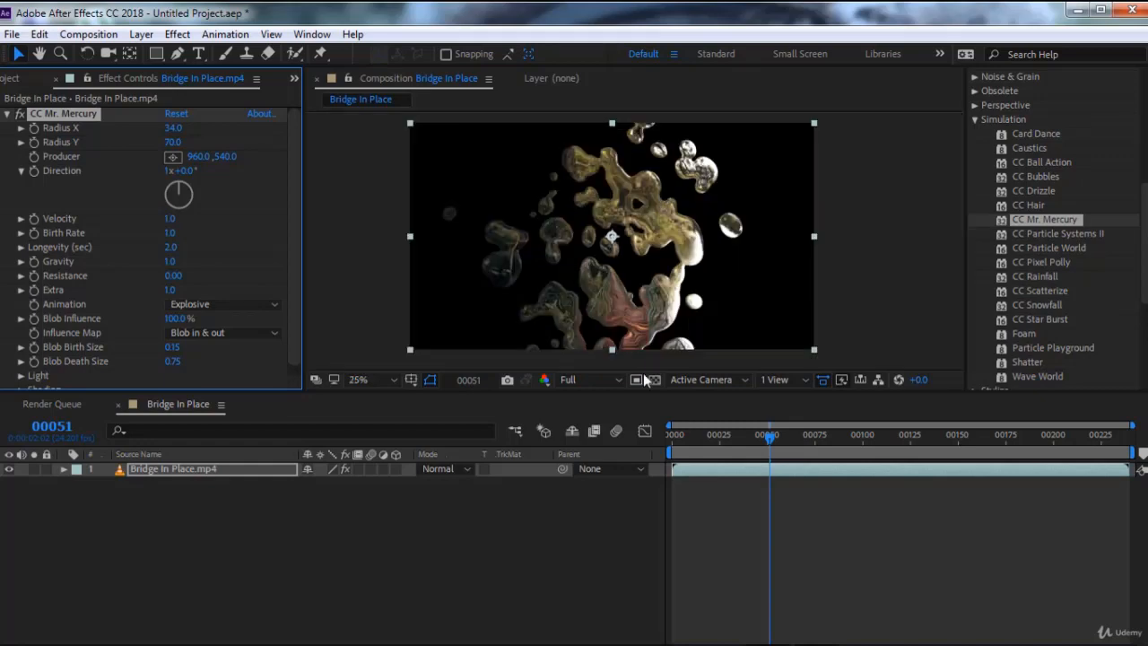
pyautogui.click(653, 380)
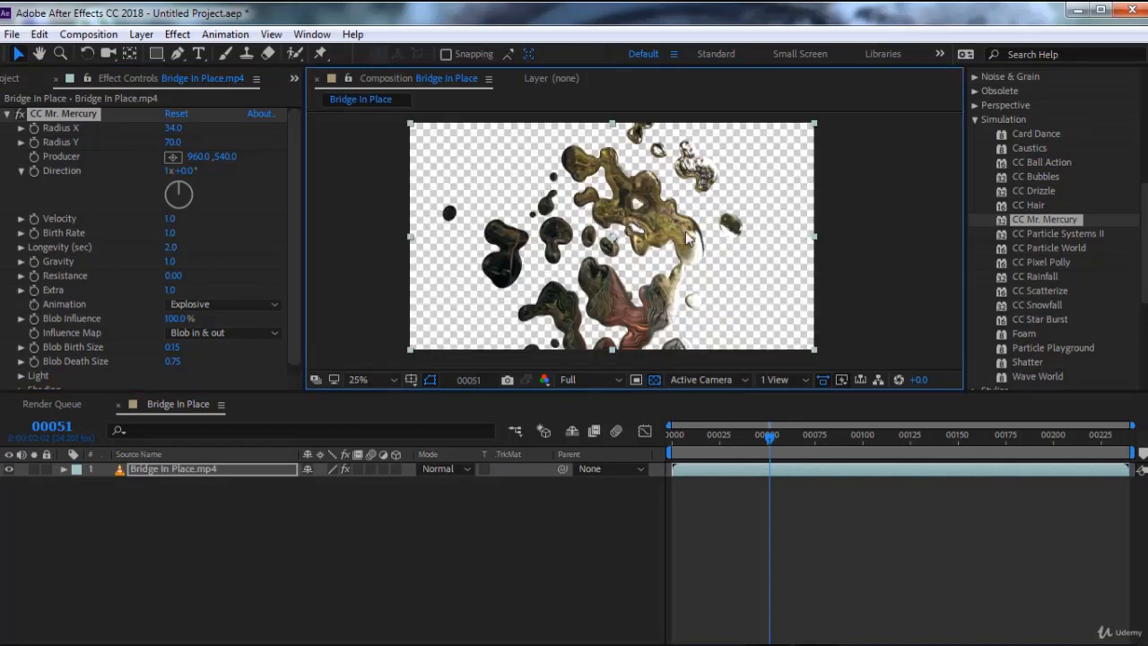
pyautogui.click(654, 380)
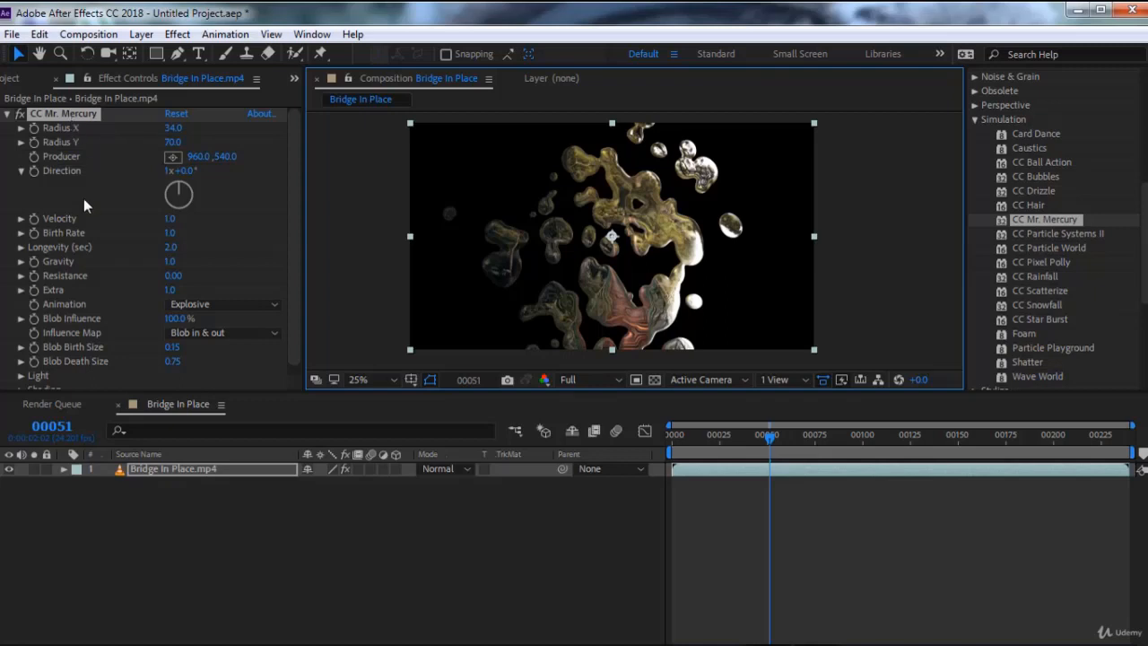
# Start importing a file into the project and browse to the BG folder through its desktop shortcut
pyautogui.click(194, 531)
pyautogui.rightClick(195, 531)
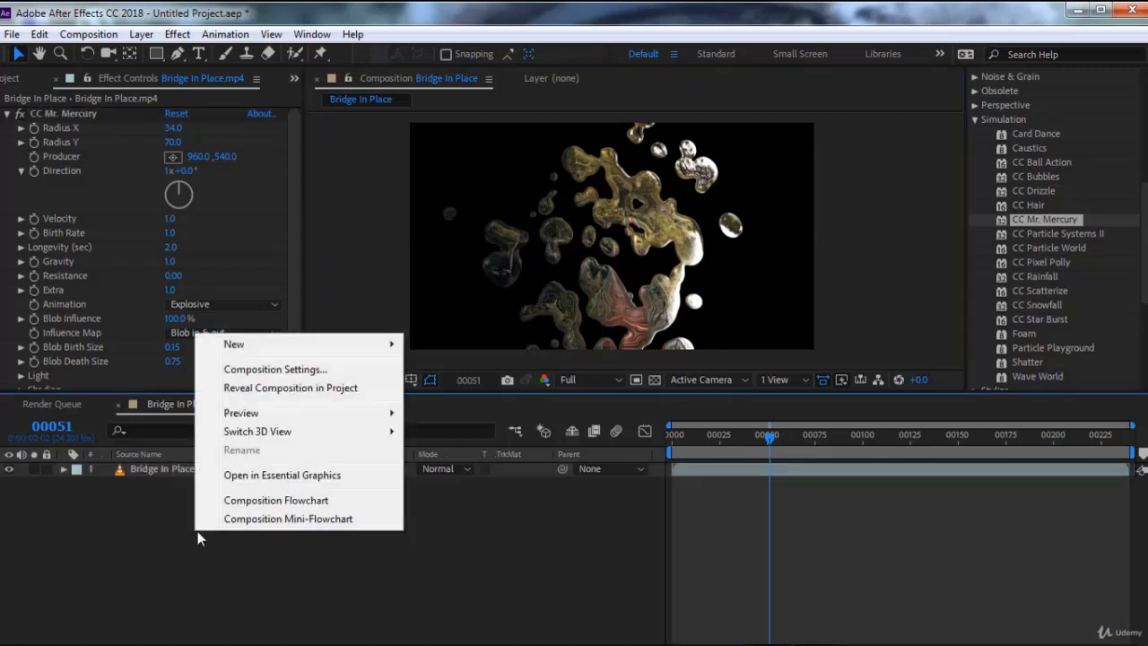
pyautogui.click(17, 79)
pyautogui.click(16, 79)
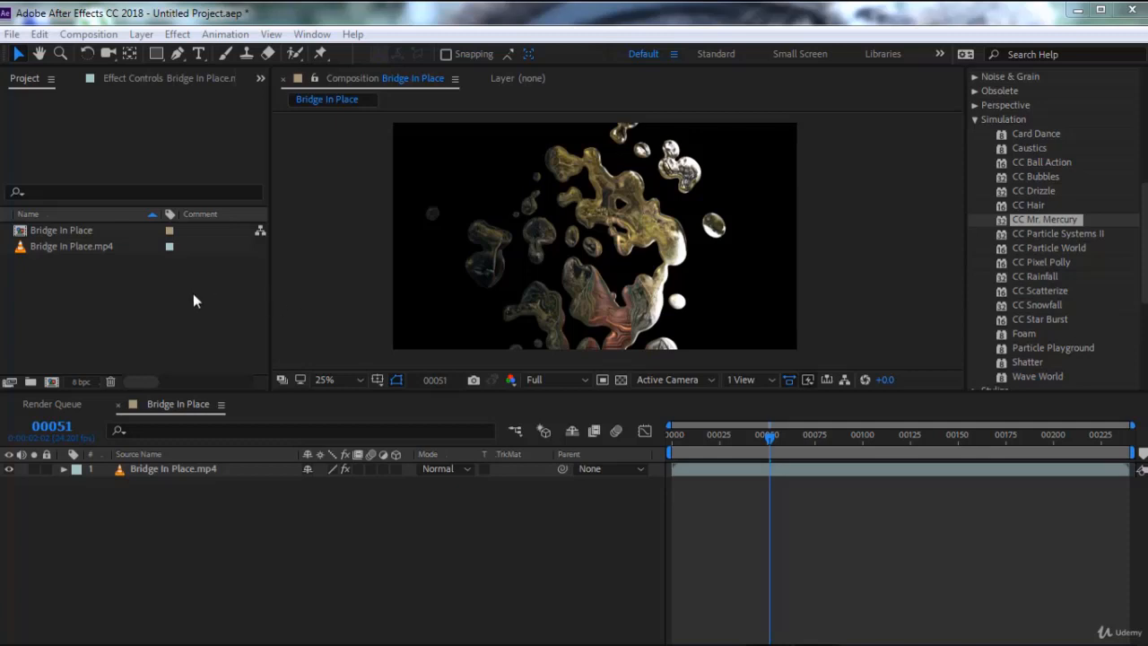
pyautogui.doubleClick(296, 303)
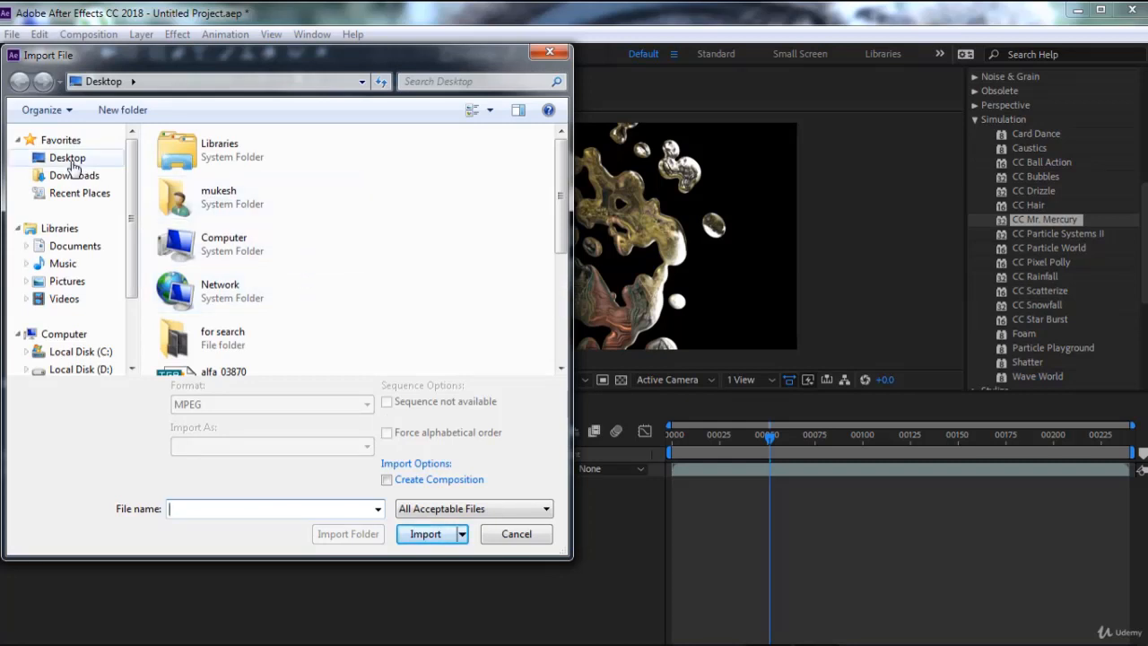
pyautogui.click(227, 206)
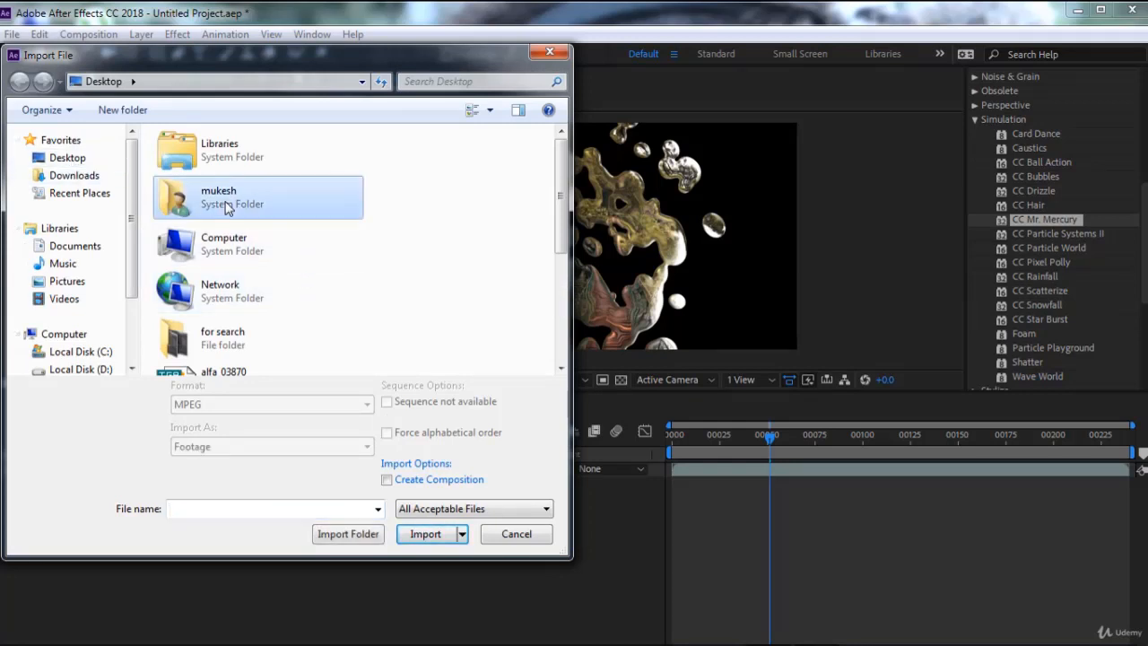
pyautogui.scroll(-5, 226, 206)
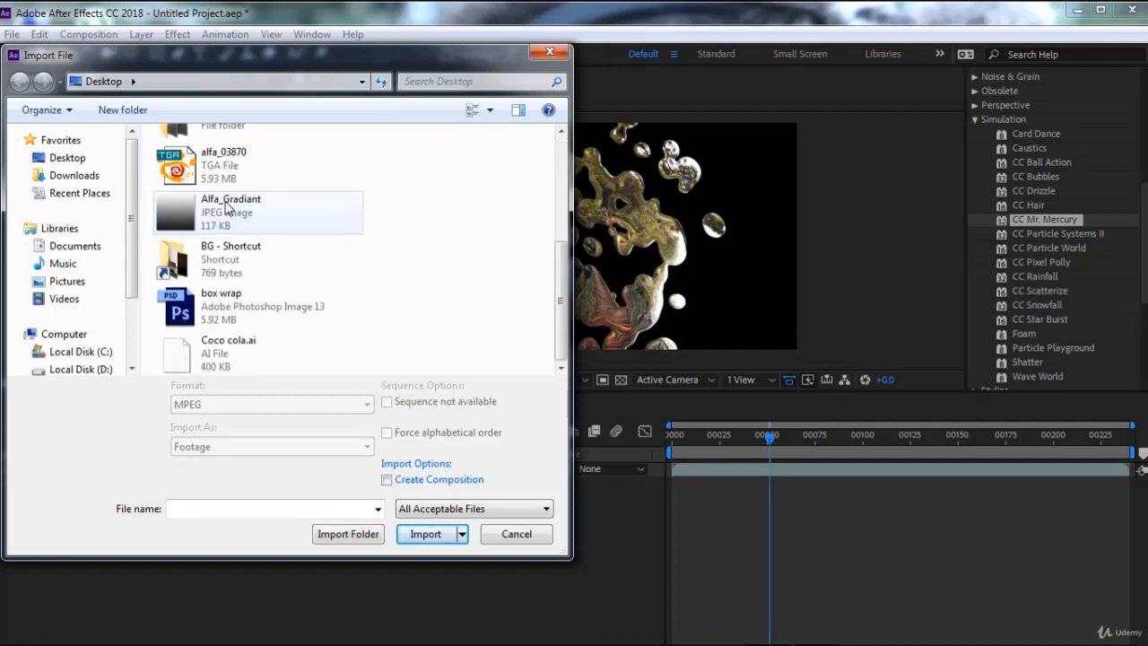
pyautogui.doubleClick(233, 259)
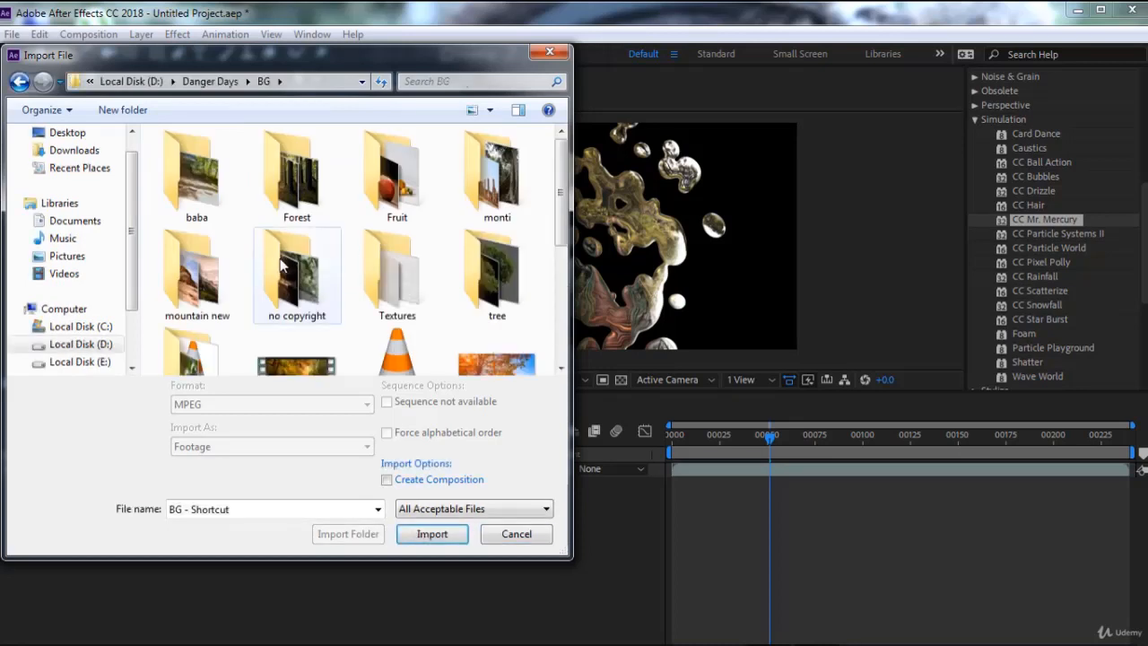
# Import the autumn lake JPEG from the BG folder and place it below Bridge In Place.mp4 in the composition
pyautogui.click(488, 280)
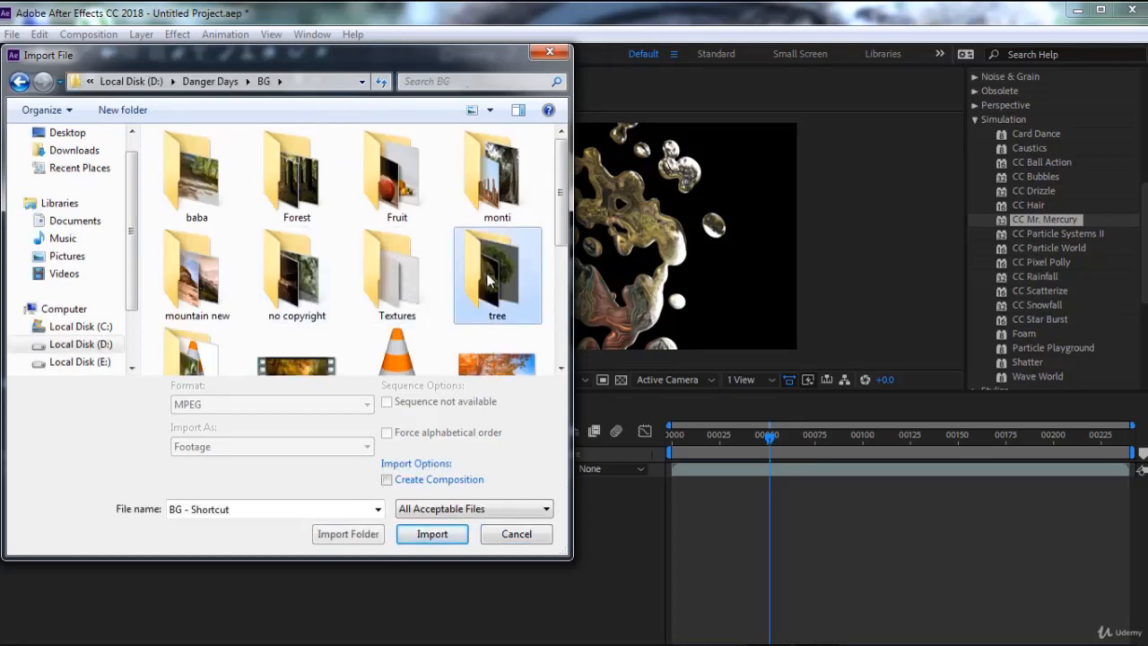
pyautogui.doubleClick(489, 280)
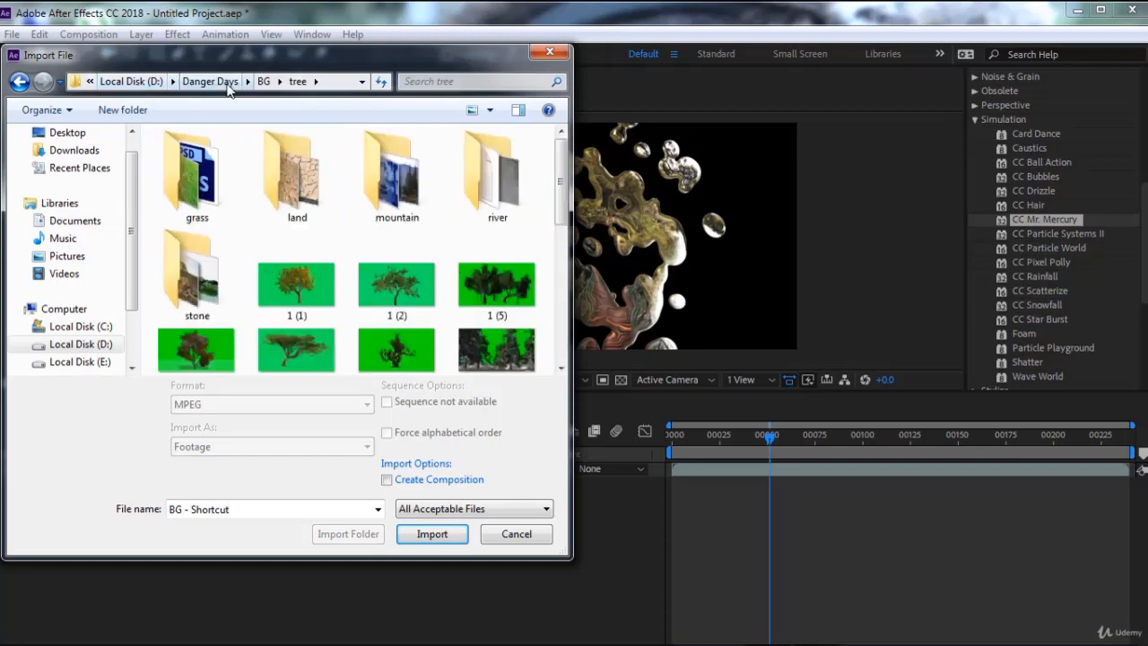
pyautogui.click(260, 85)
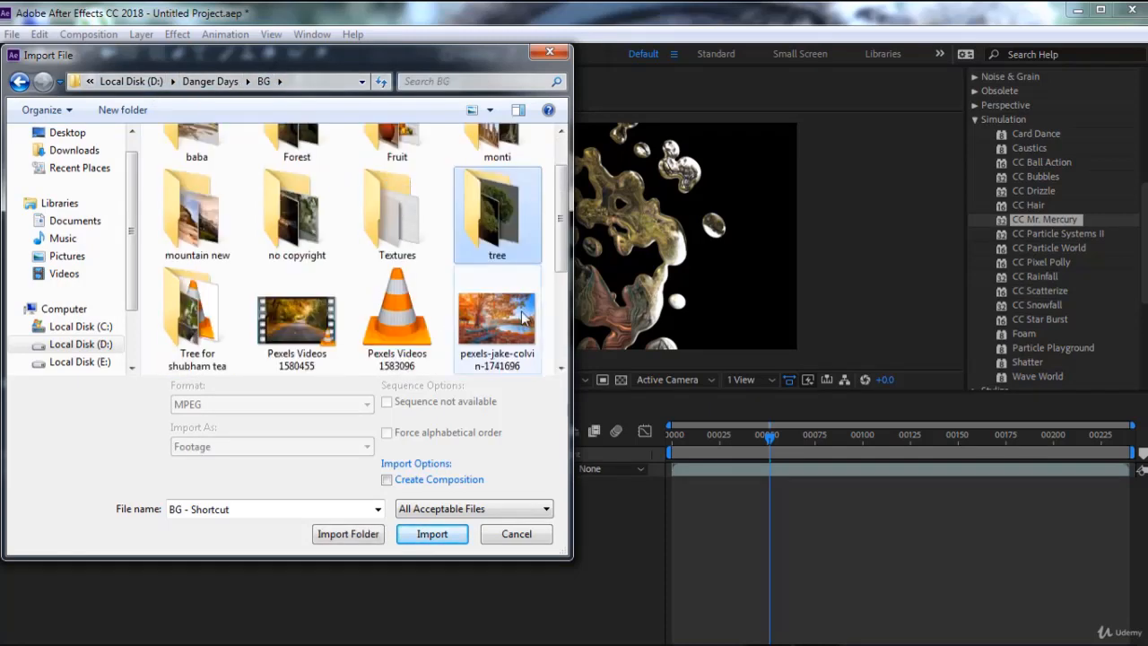
pyautogui.click(520, 317)
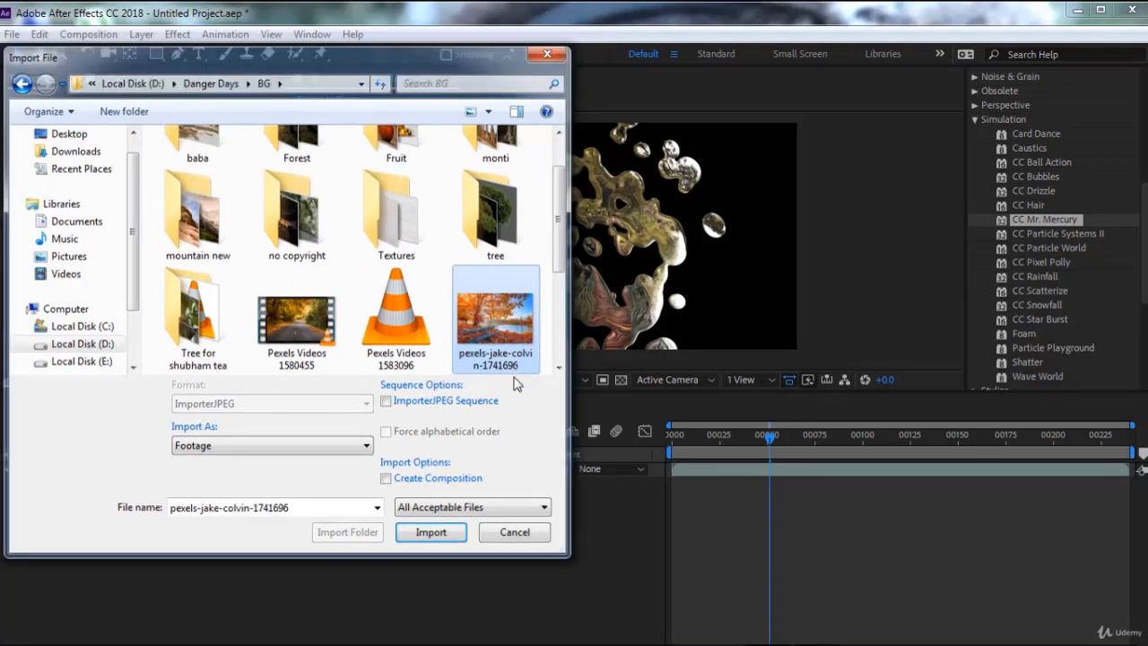
pyautogui.click(515, 533)
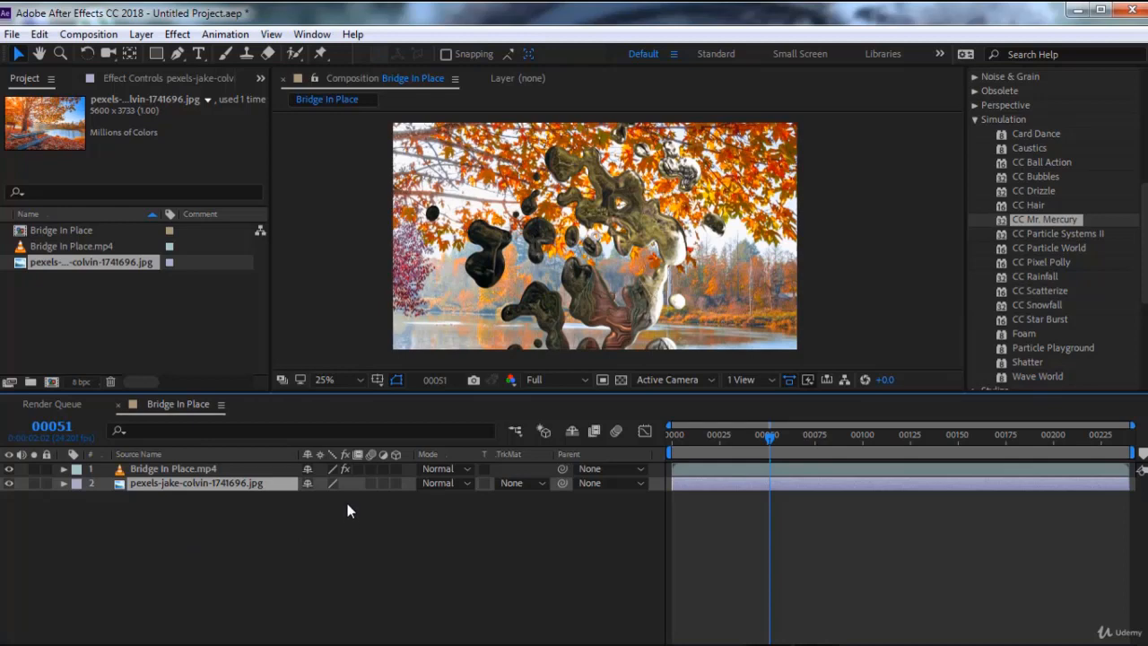
# Set the Scale of the autumn lake photo layer to 40%
pyautogui.press('s')
pyautogui.press('Return')
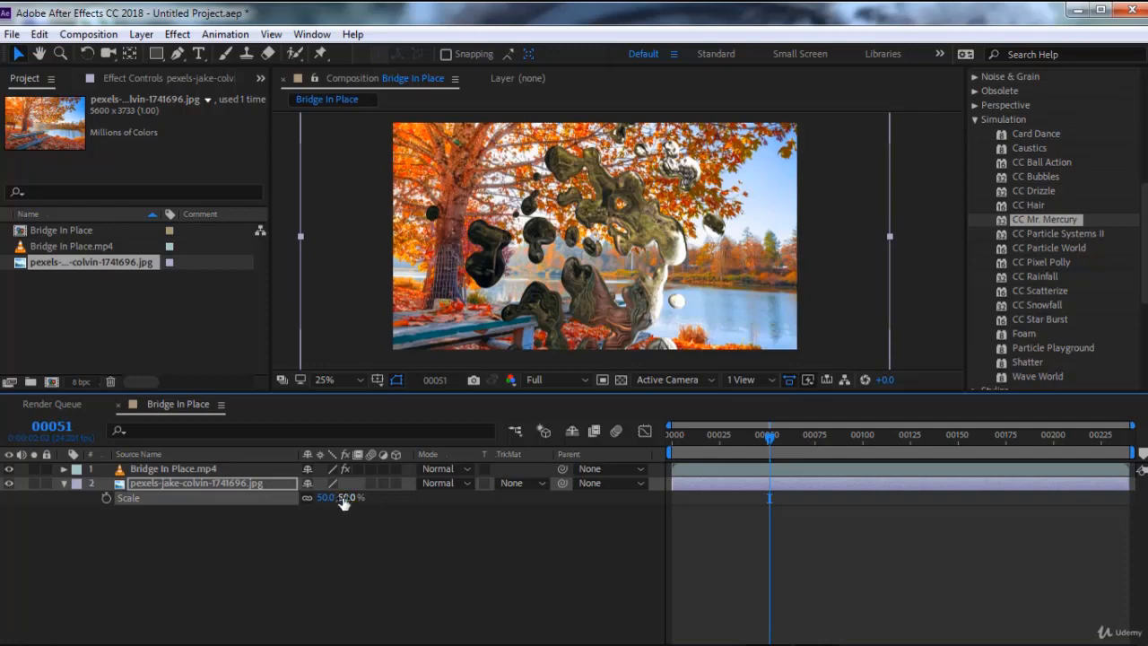
pyautogui.click(348, 497)
pyautogui.write('40')
pyautogui.press('Return')
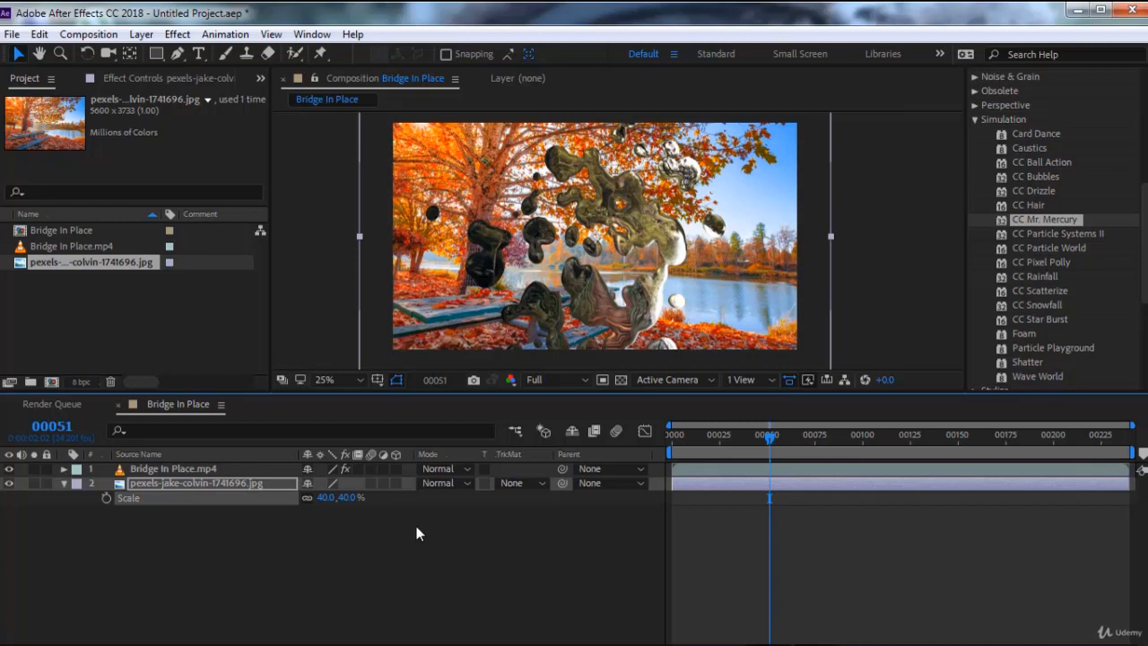
# Set the photo layer's track matte to Alpha Matte "Bridge In Place.mp4", preview from the first frame and review the matte options
pyautogui.click(529, 482)
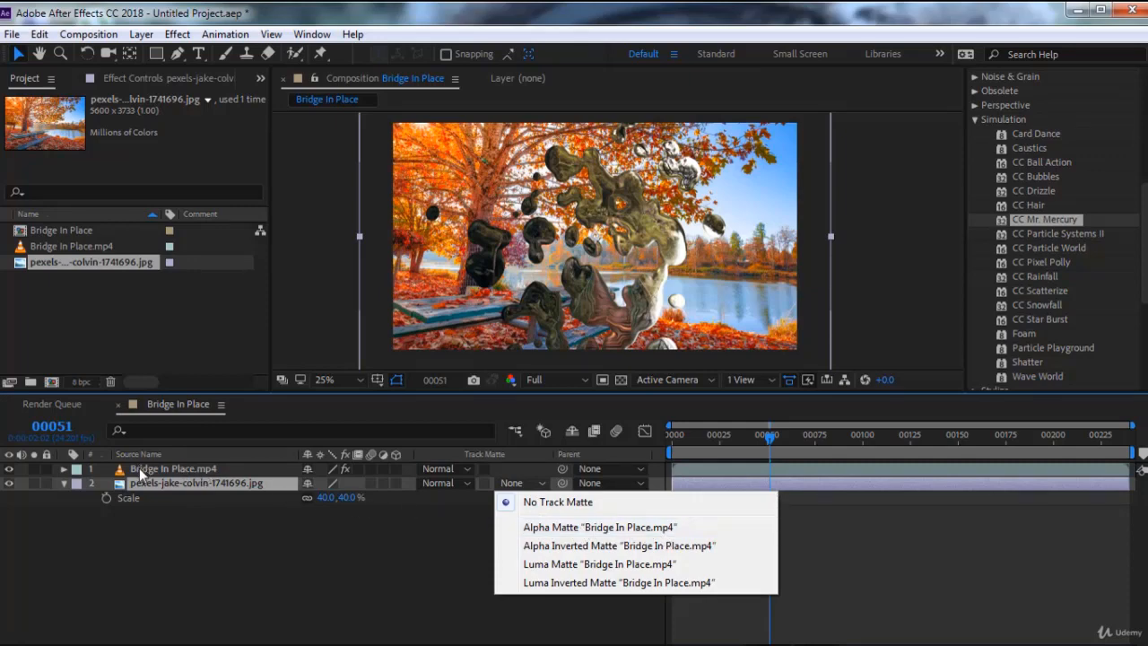
pyautogui.click(616, 529)
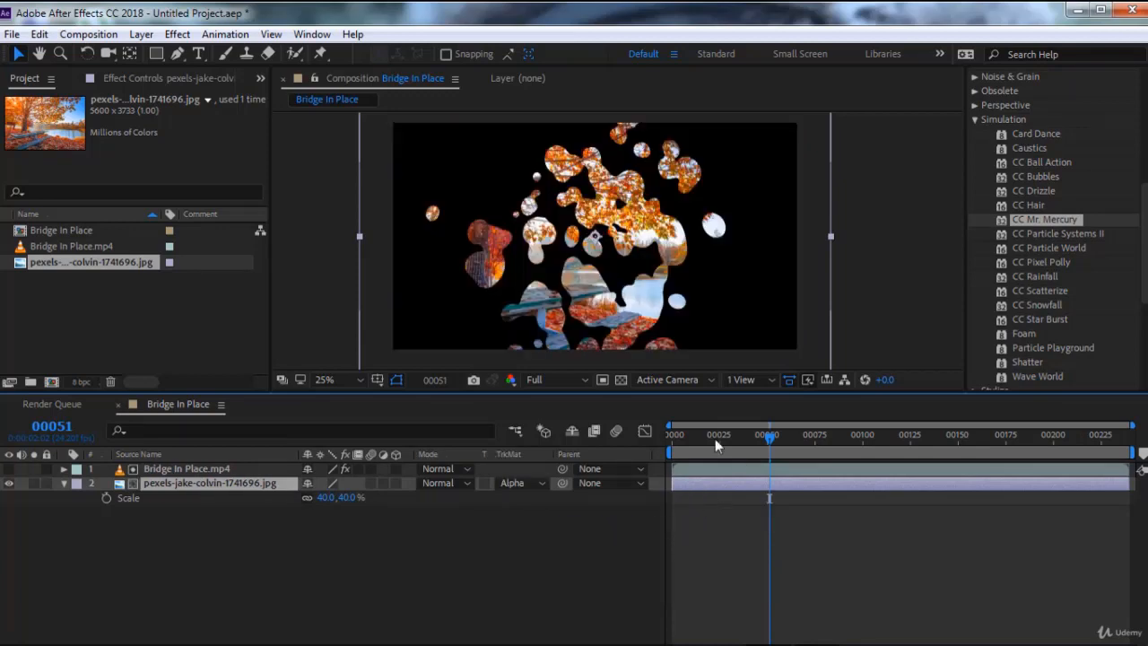
pyautogui.moveTo(715, 438); pyautogui.dragTo(672, 437)
pyautogui.press('h')
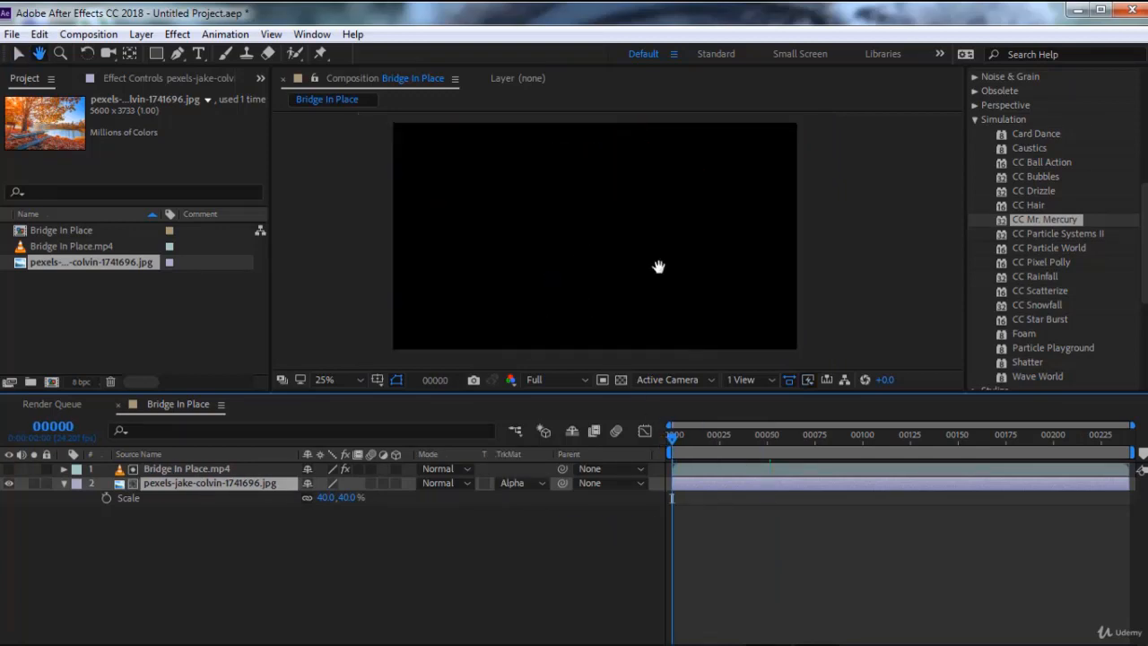
pyautogui.press('space')
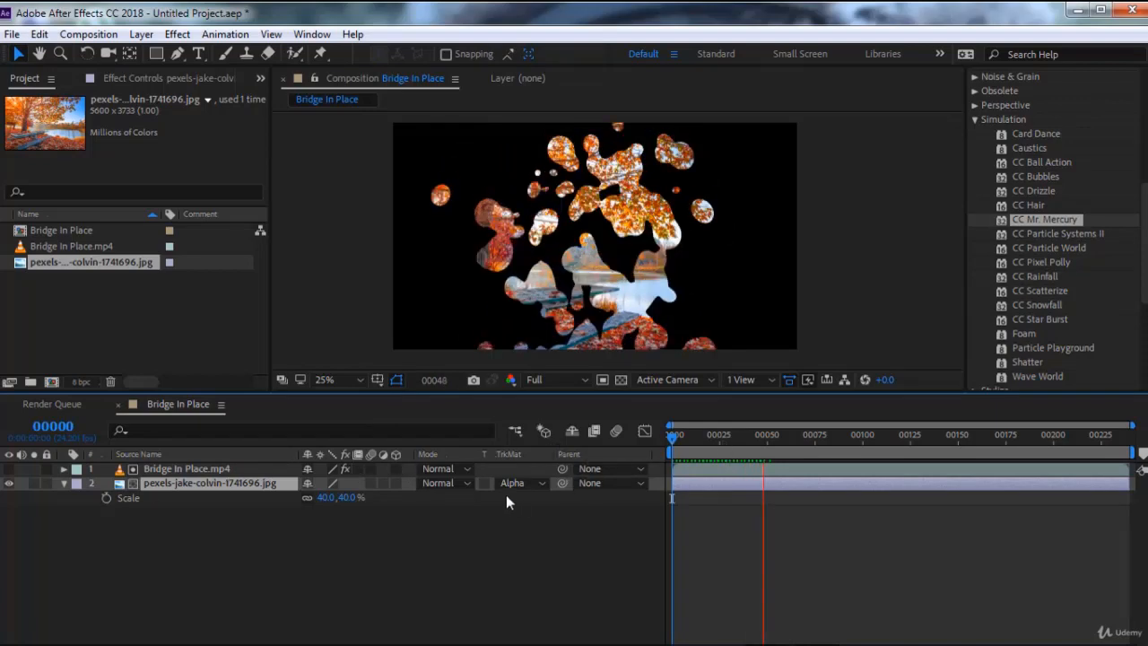
pyautogui.press('space')
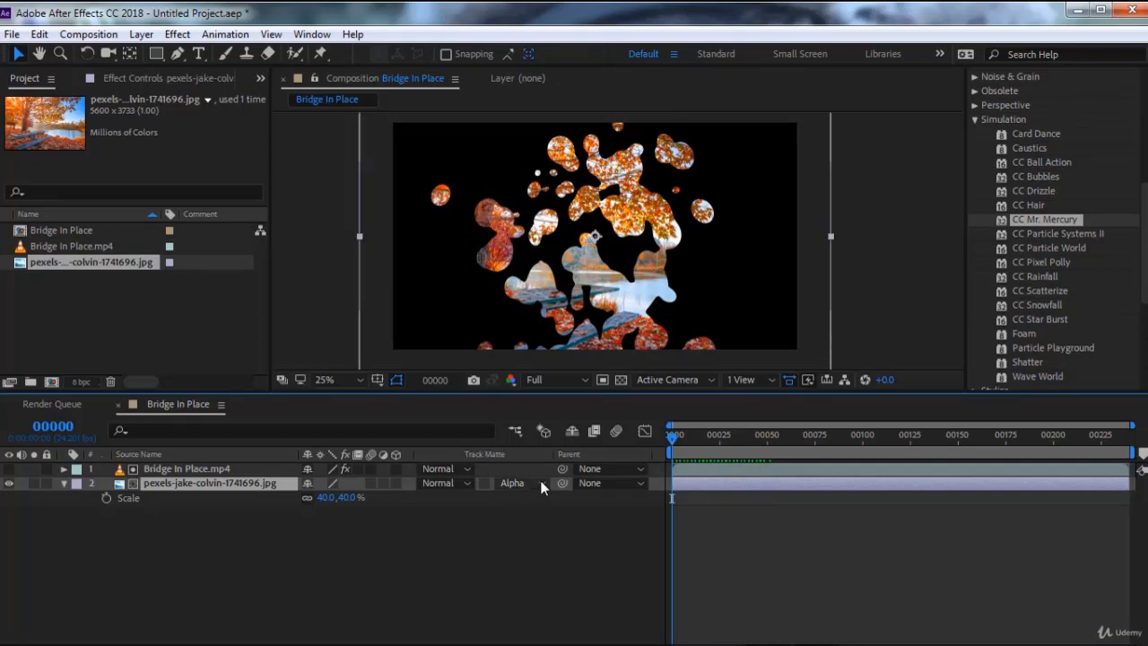
pyautogui.click(541, 485)
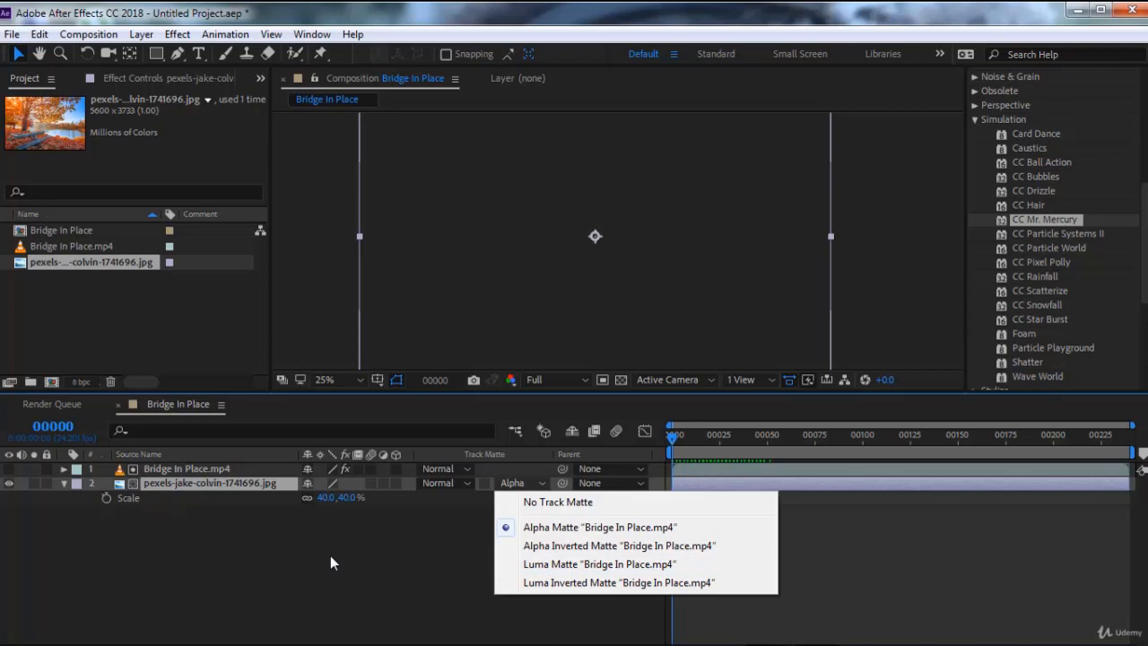
pyautogui.click(507, 529)
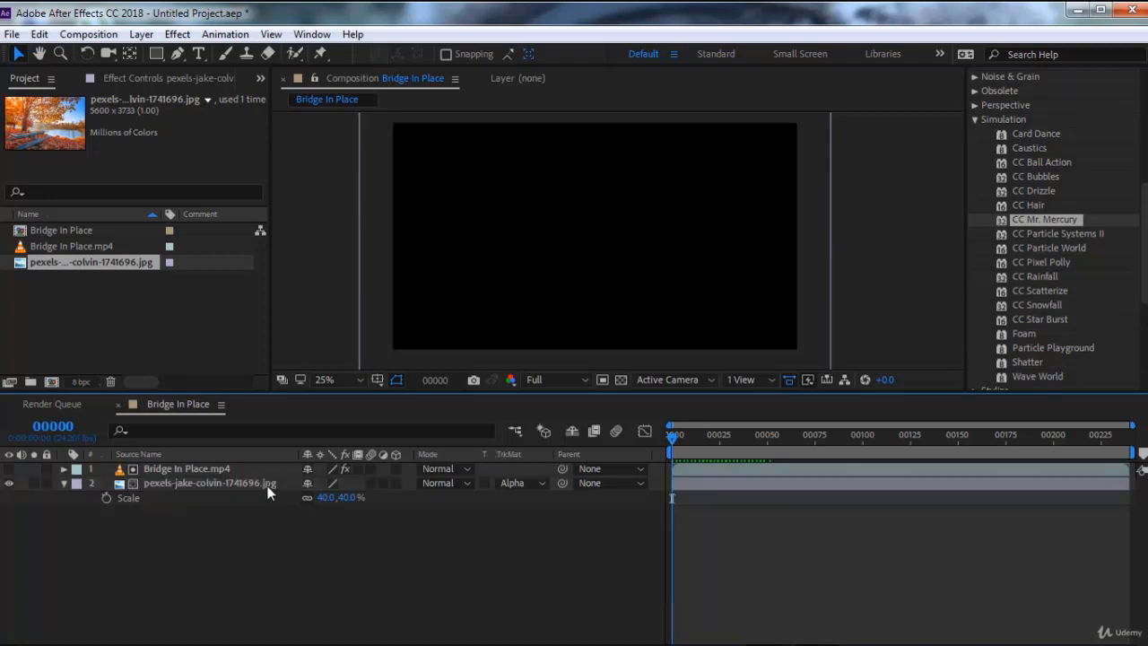
# Try deleting the Bridge In Place.mp4 matte layer and selecting the autumn lake photo layer
pyautogui.click(242, 471)
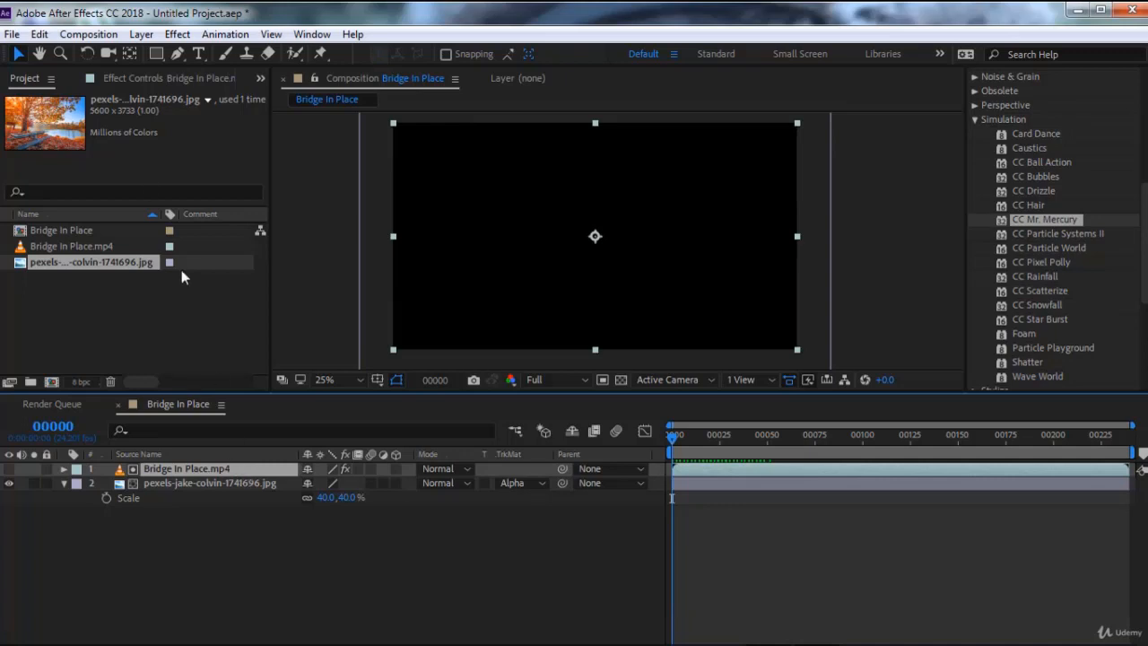
pyautogui.press('Delete')
pyautogui.click(200, 469)
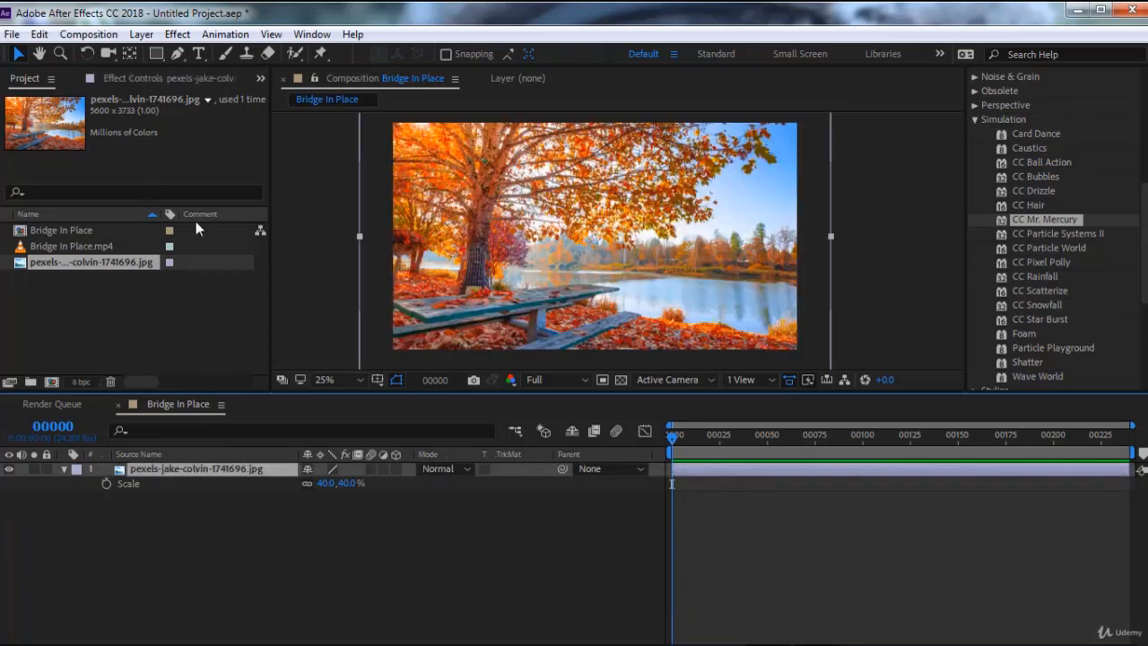
# Display the CC Mr. Mercury settings of the Bridge In Place.mp4 layer
pyautogui.click(175, 77)
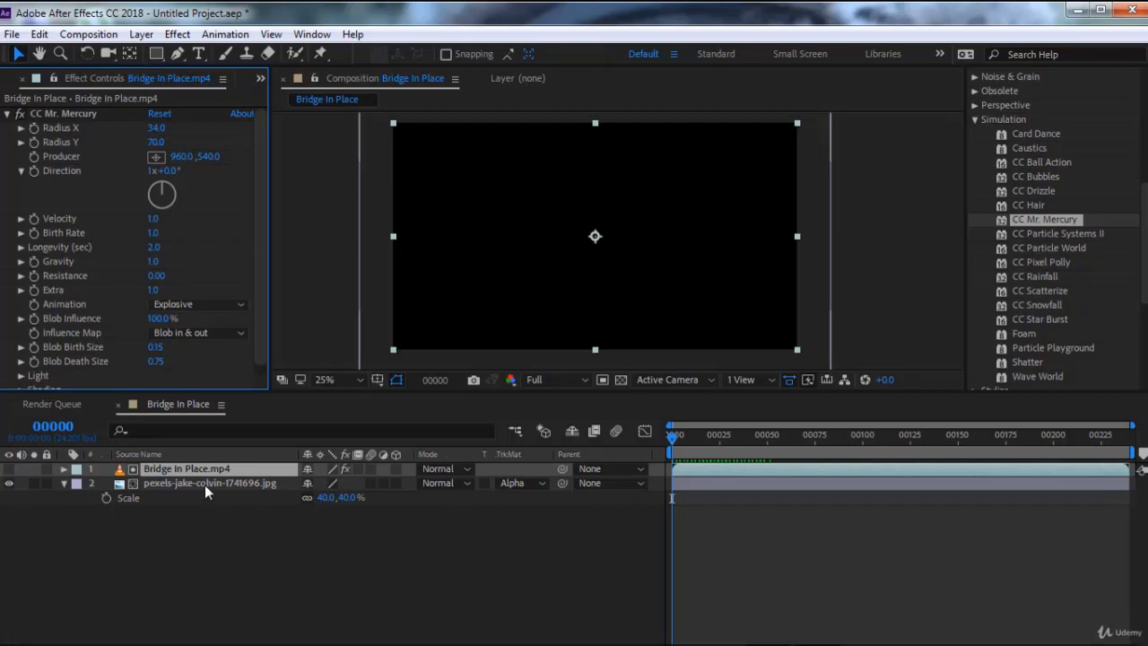
# Delete the autumn lake photo layer and make the Bridge In Place.mp4 layer visible
pyautogui.click(205, 485)
pyautogui.press('Delete')
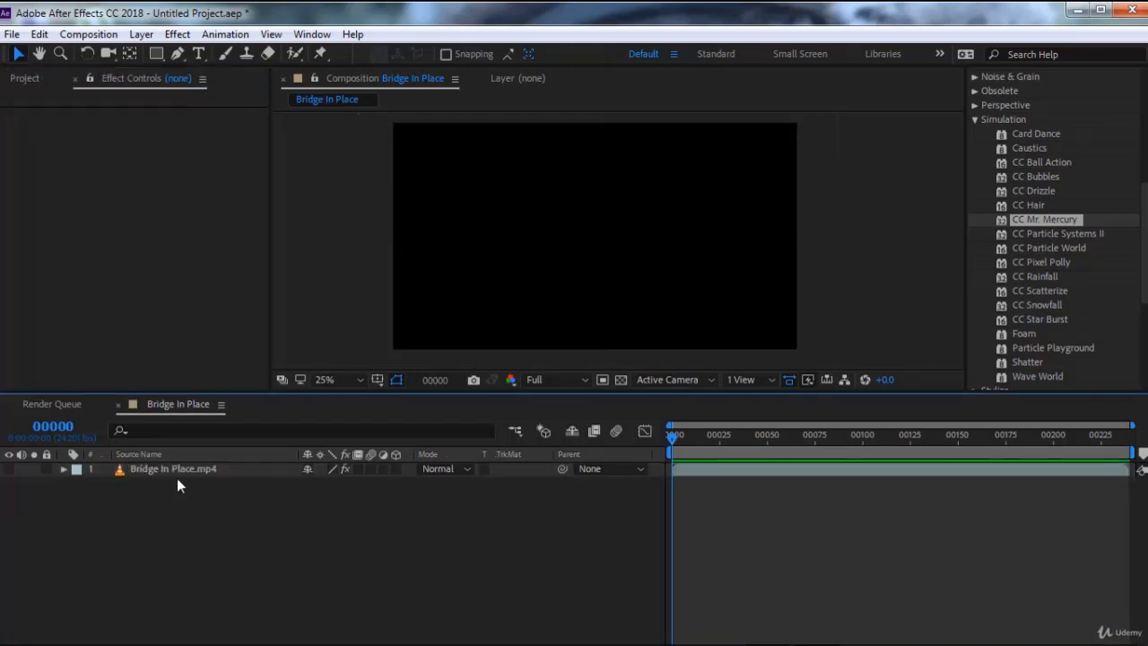
pyautogui.click(9, 469)
# Remove the CC Mr. Mercury effect from the Bridge In Place.mp4 layer
pyautogui.click(174, 470)
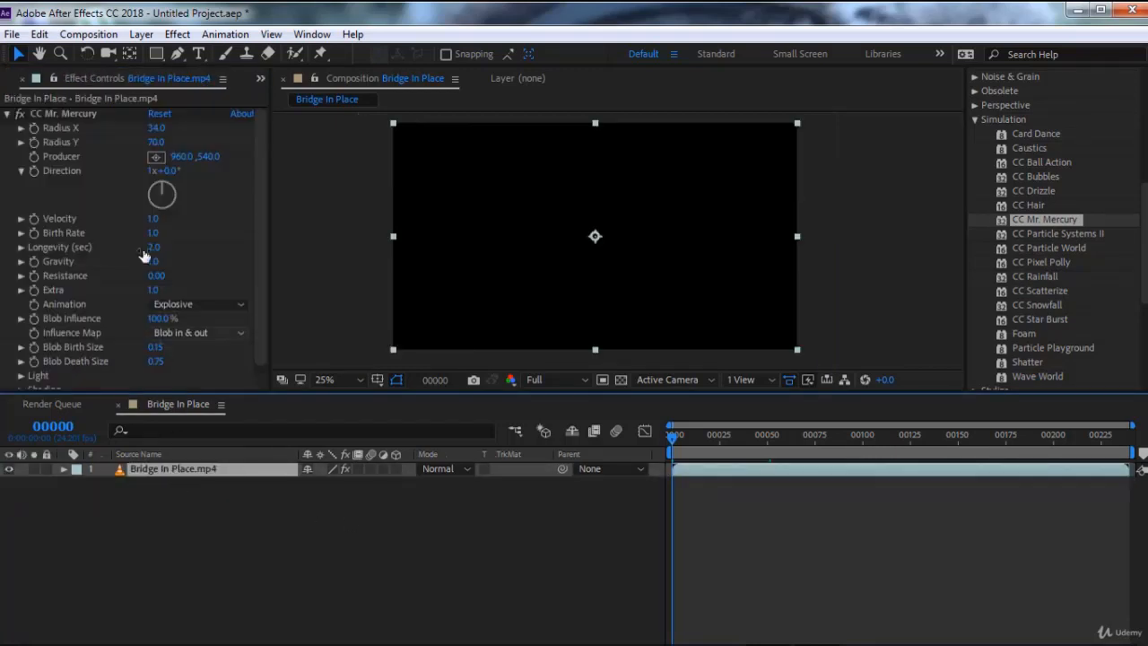
pyautogui.click(71, 116)
pyautogui.press('Delete')
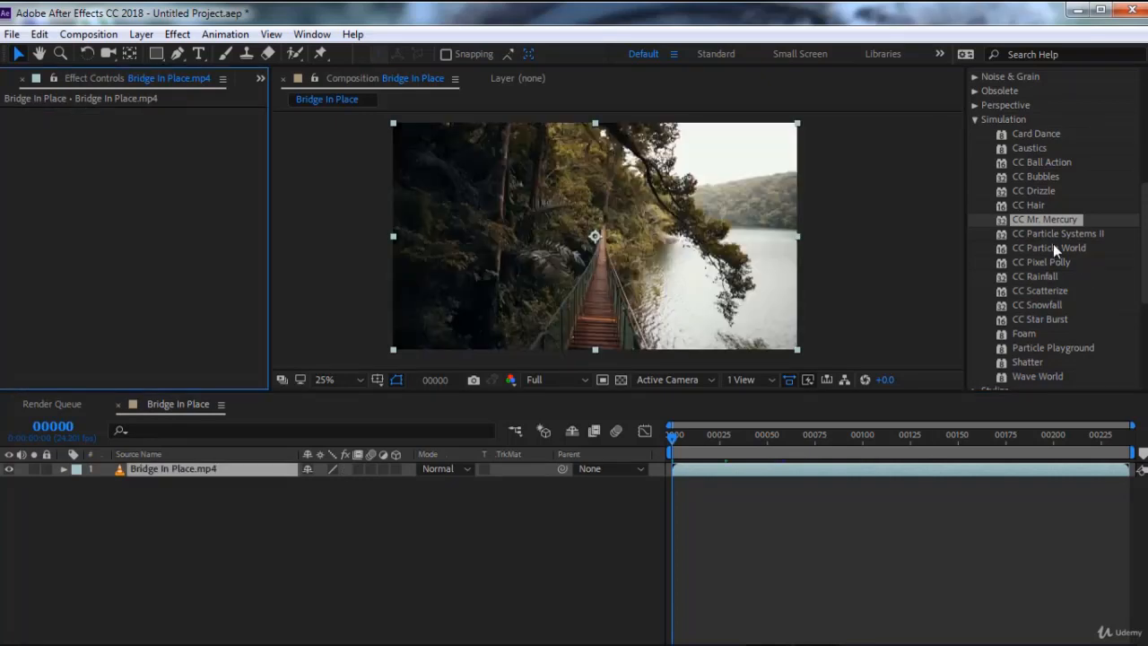
# Apply CC Particle Systems II to the Bridge In Place.mp4 layer and preview it from the first frame to frame 60
pyautogui.click(1052, 235)
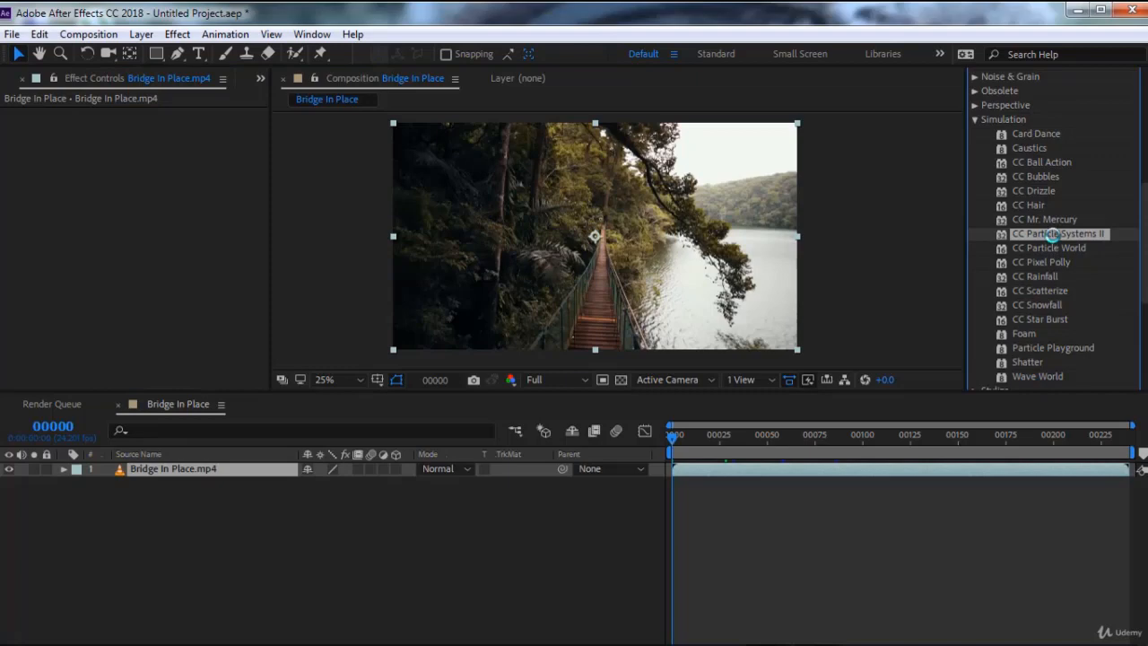
pyautogui.doubleClick(1052, 235)
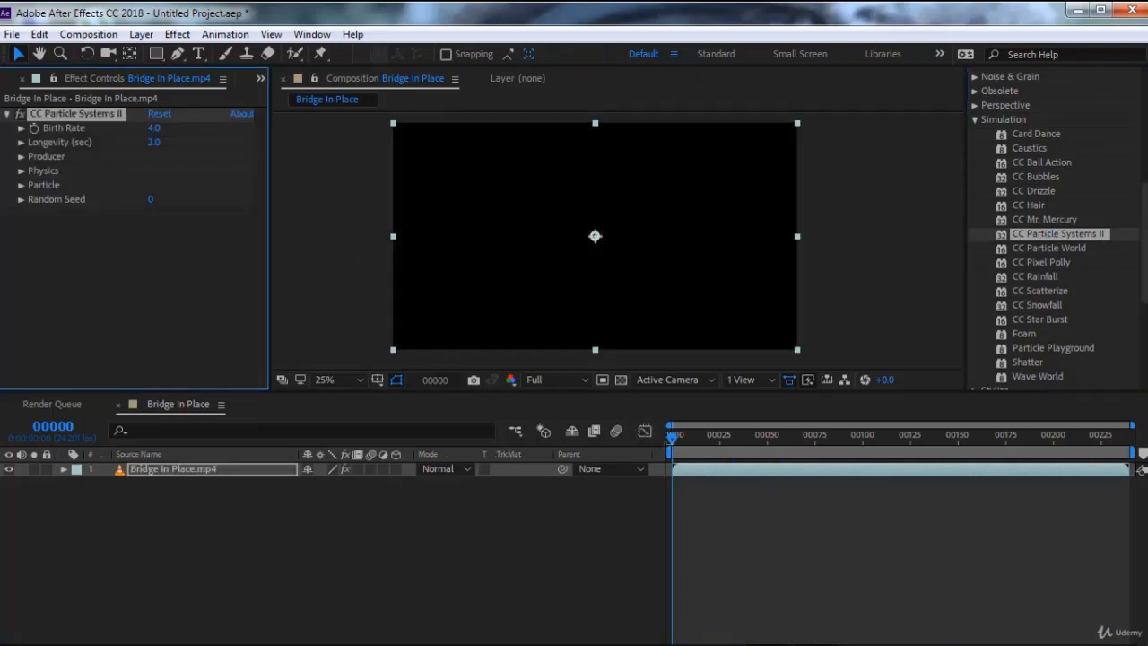
pyautogui.click(673, 440)
pyautogui.press('space')
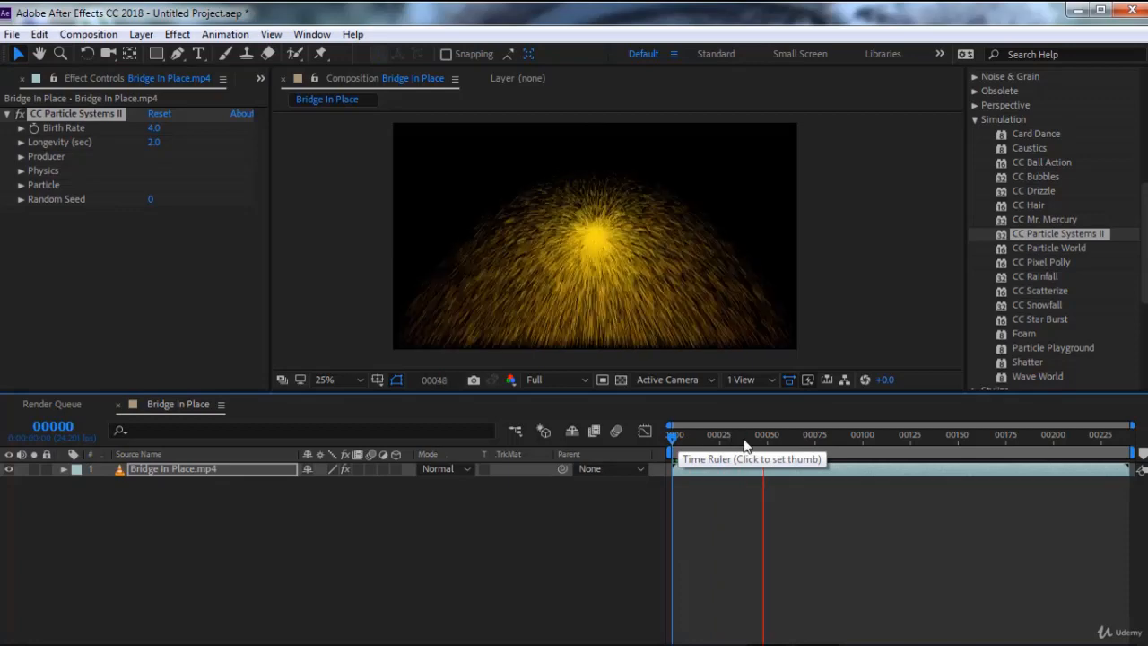
pyautogui.moveTo(767, 441); pyautogui.dragTo(794, 446)
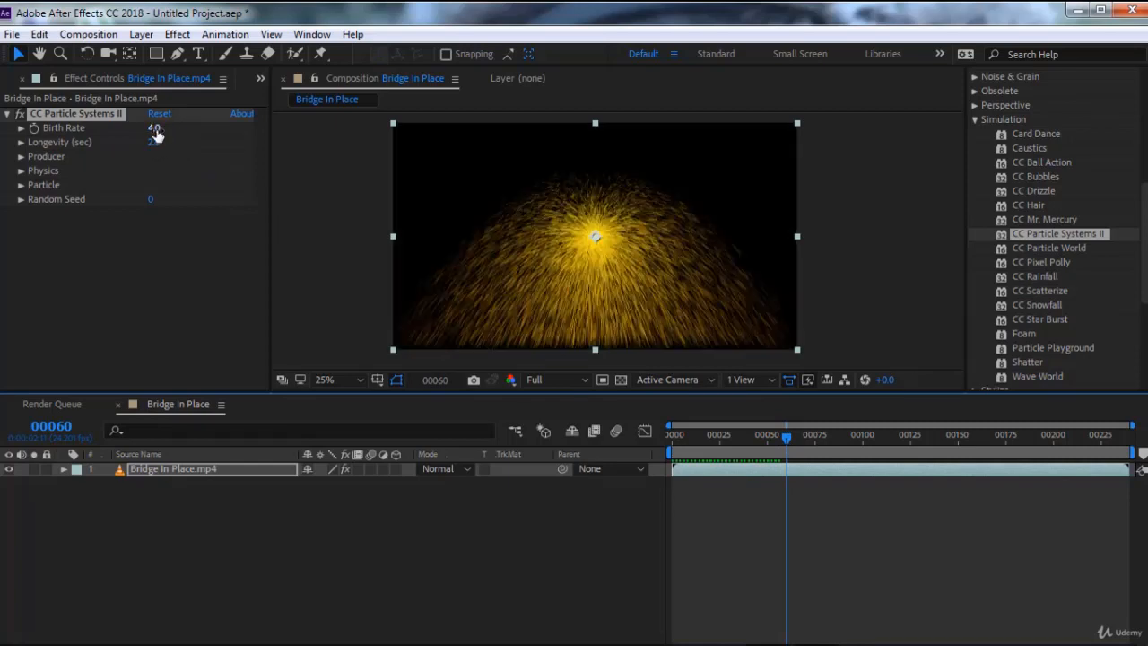
# Try a Birth Rate of 23.4 in CC Particle Systems II and remove the effect from the layer
pyautogui.moveTo(160, 129); pyautogui.dragTo(315, 131)
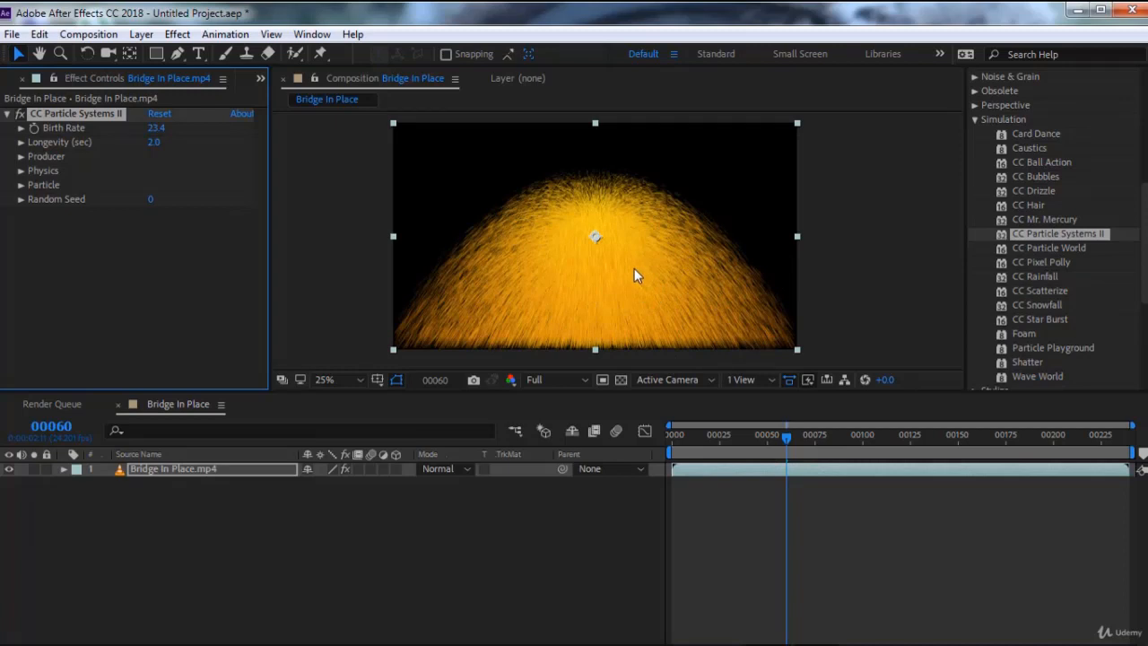
pyautogui.click(825, 439)
pyautogui.click(93, 115)
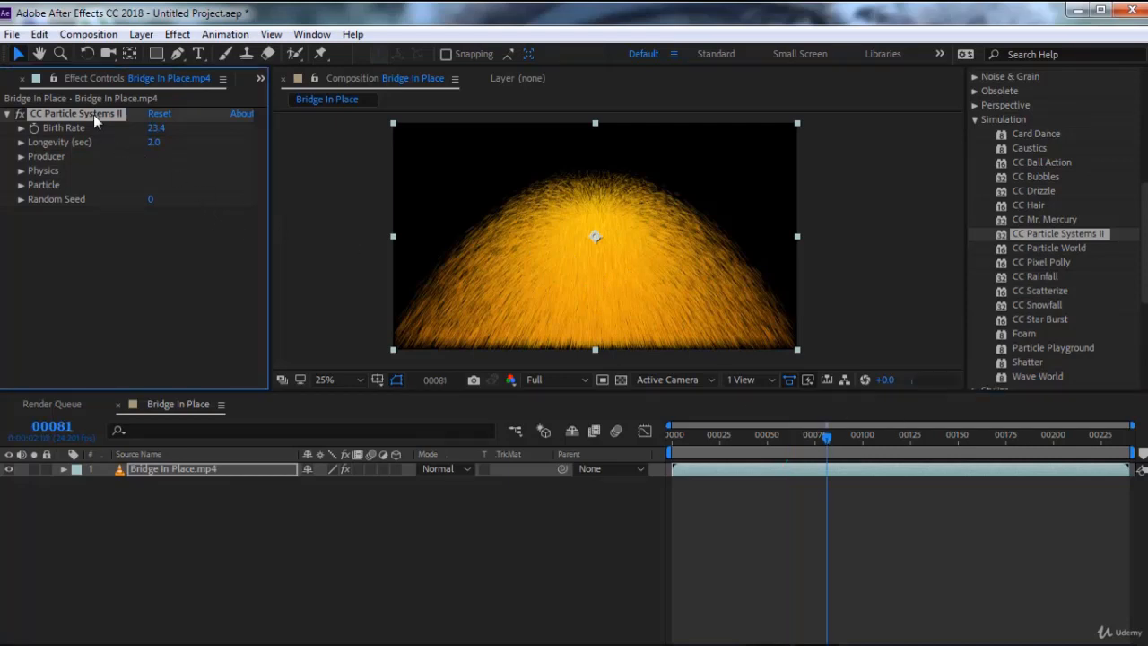
pyautogui.press('Delete')
# Apply CC Particle World to the Bridge In Place.mp4 layer and preview the particles from frame 8
pyautogui.click(1052, 249)
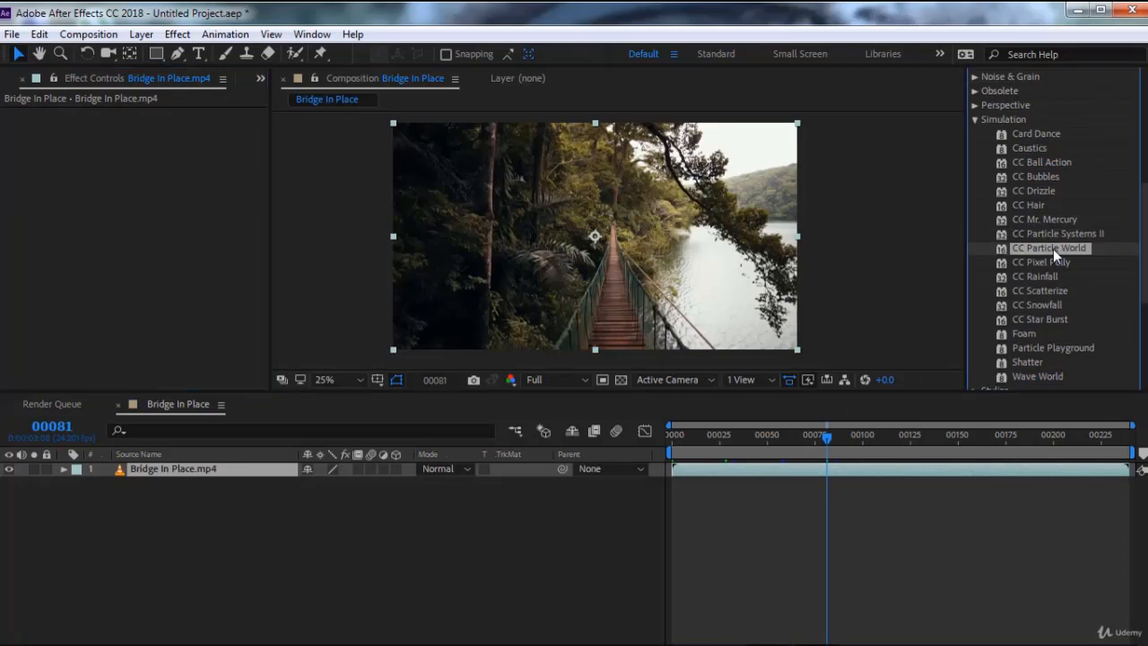
pyautogui.moveTo(1053, 249); pyautogui.dragTo(772, 348)
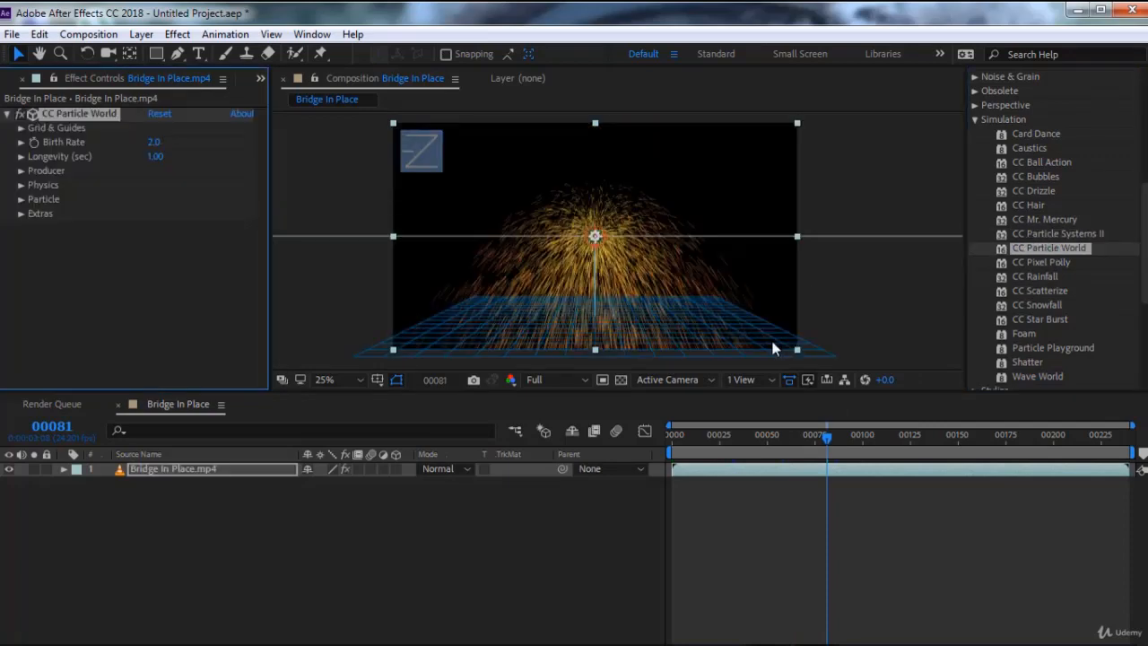
pyautogui.moveTo(769, 440); pyautogui.dragTo(687, 440)
pyautogui.press('space')
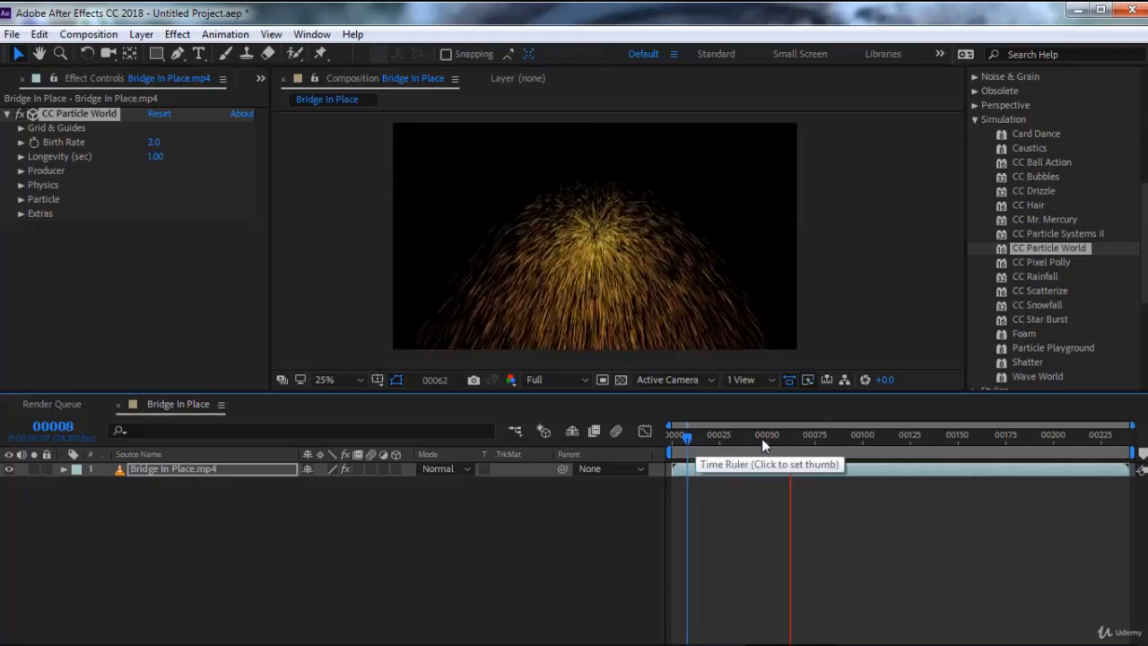
pyautogui.press('space')
# Try rotating the CC Particle World view with its axis box and remove the effect from the layer
pyautogui.moveTo(417, 143); pyautogui.dragTo(394, 173)
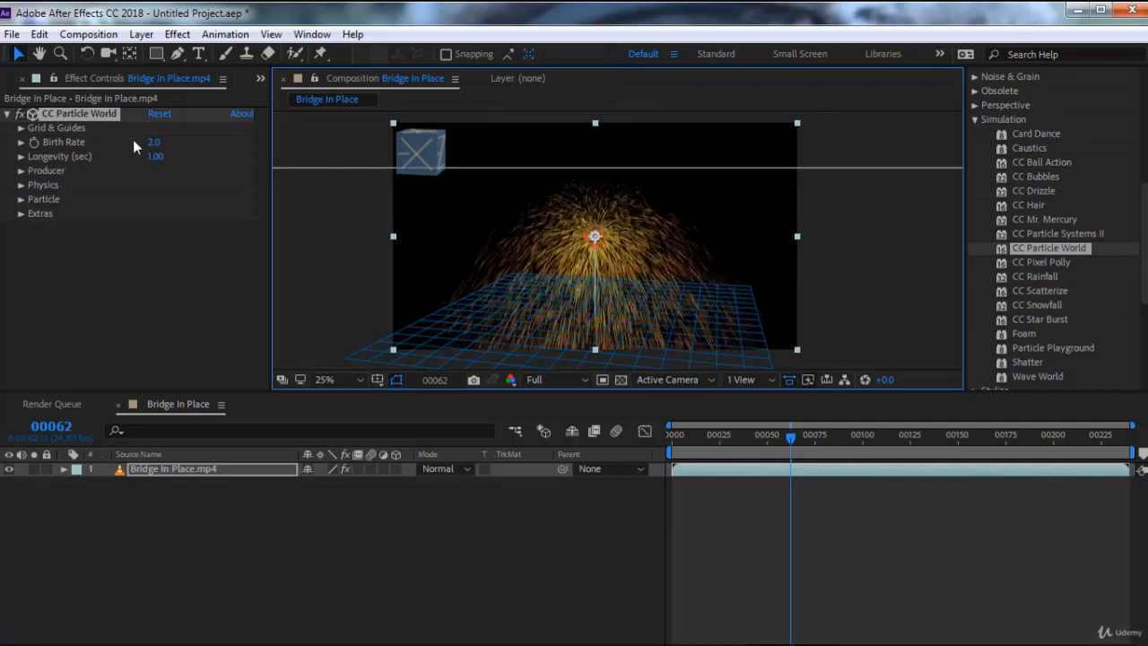
pyautogui.click(145, 132)
pyautogui.press('Delete')
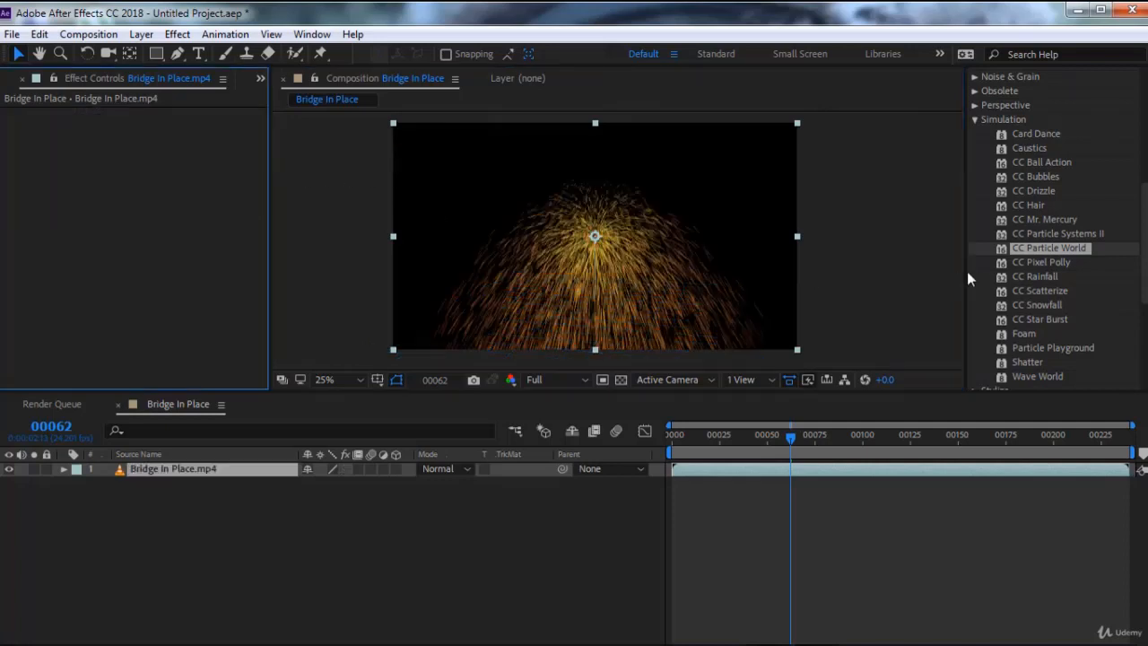
# Apply CC Pixel Polly to the Bridge In Place.mp4 layer, preview the shattering from the first frame and inspect frame 6
pyautogui.click(1036, 262)
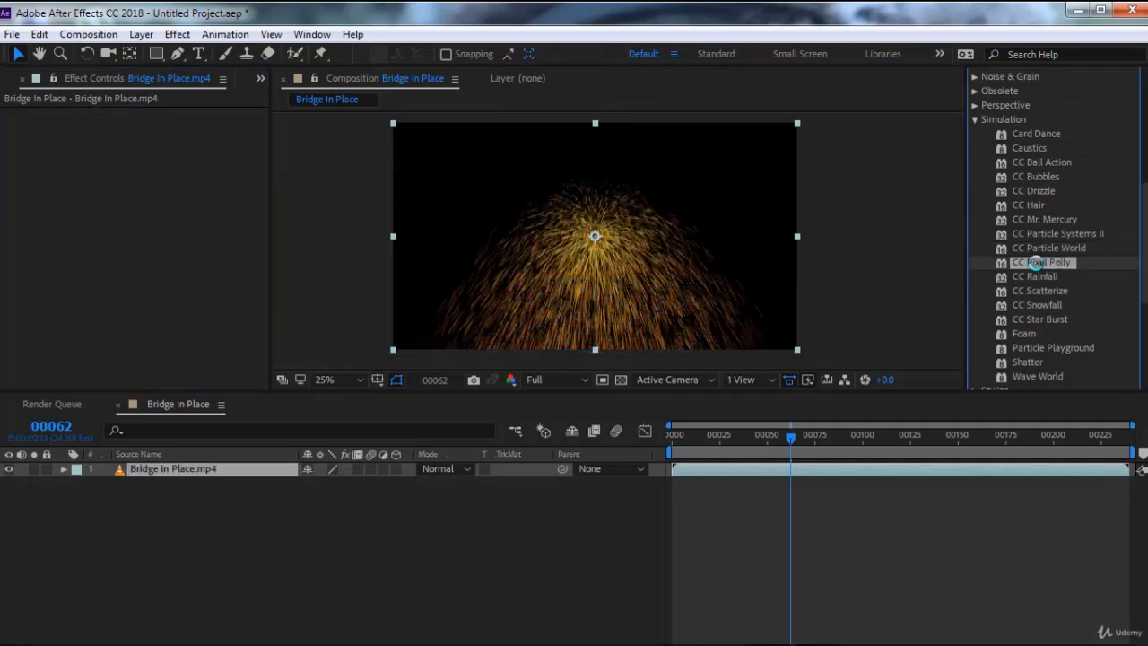
pyautogui.doubleClick(1036, 263)
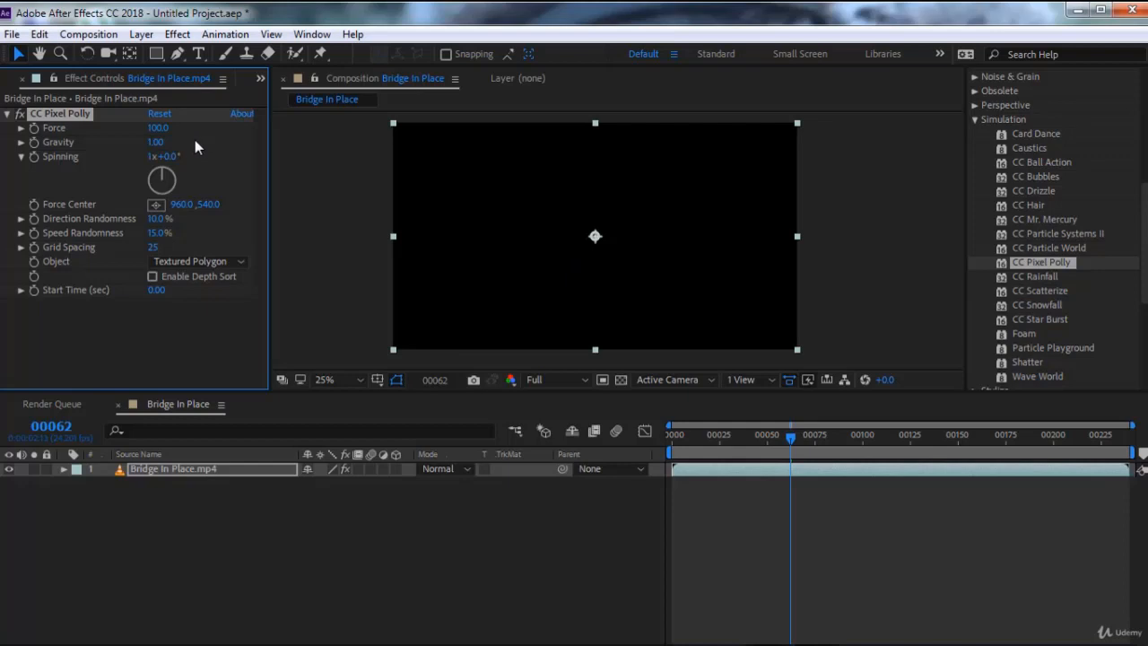
pyautogui.click(686, 451)
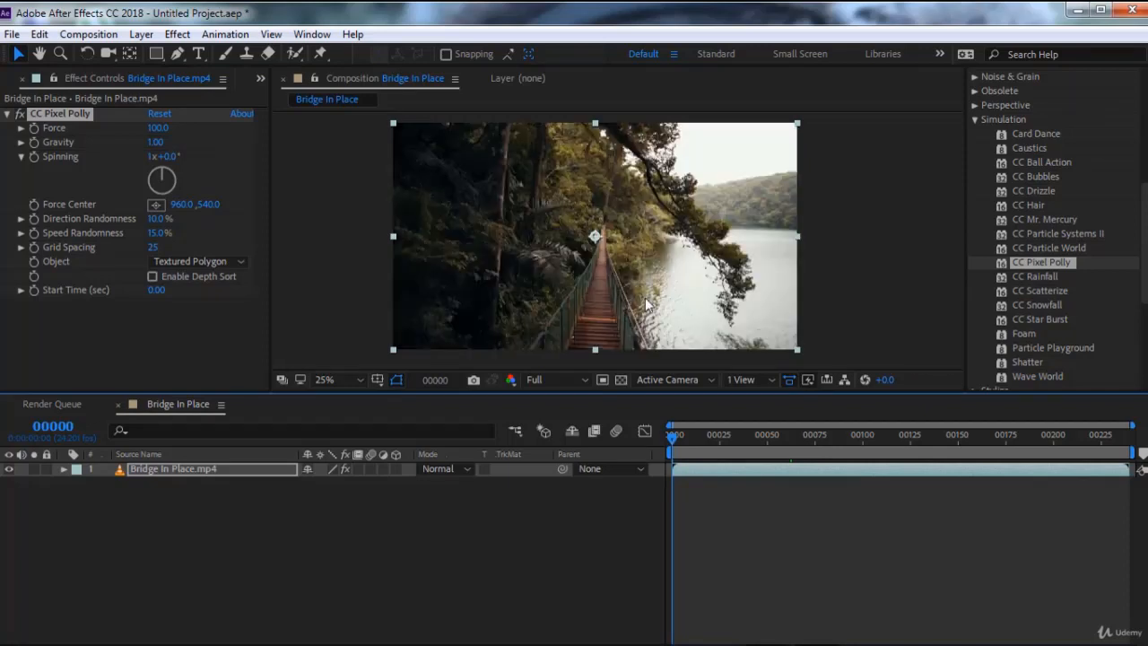
pyautogui.press('space')
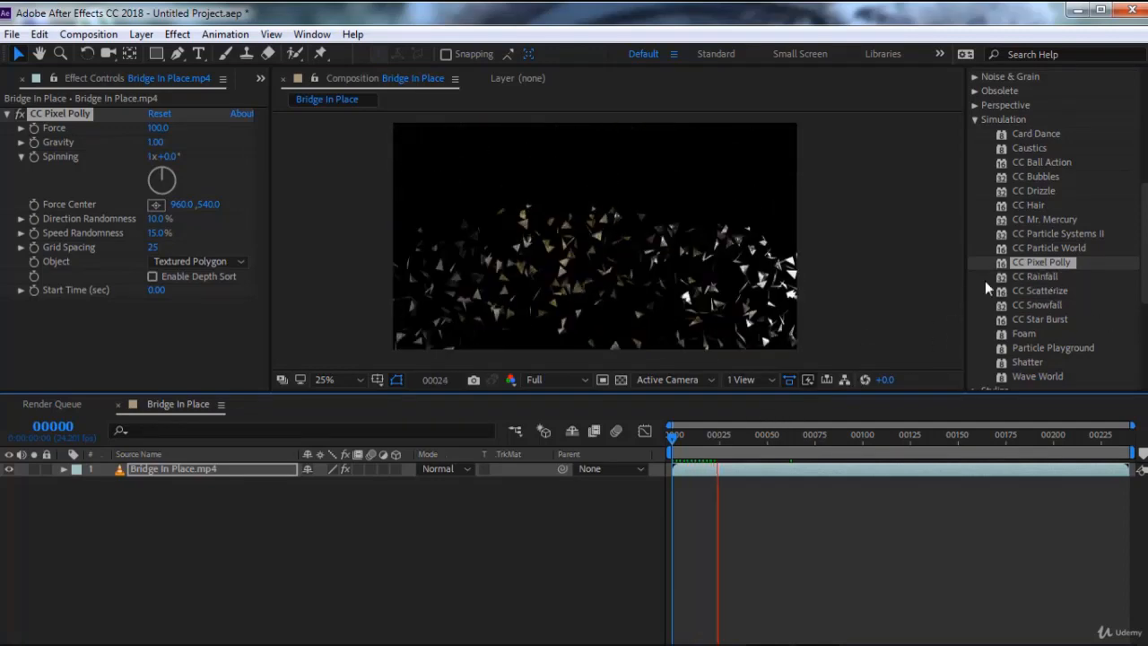
pyautogui.press('space')
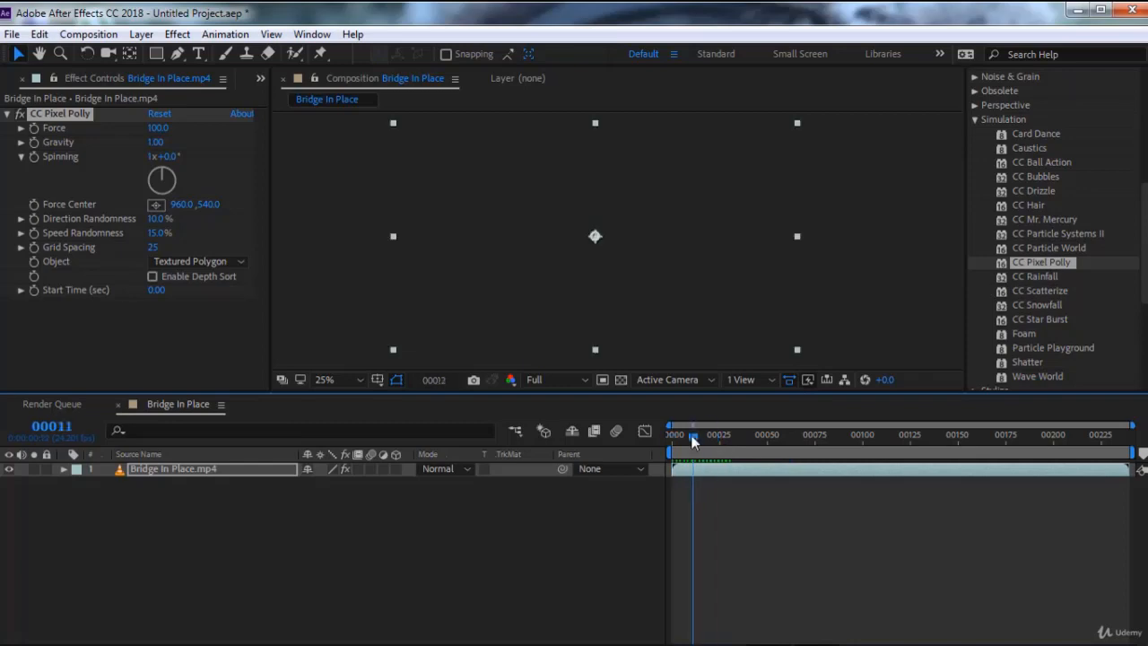
pyautogui.moveTo(680, 431); pyautogui.dragTo(684, 437)
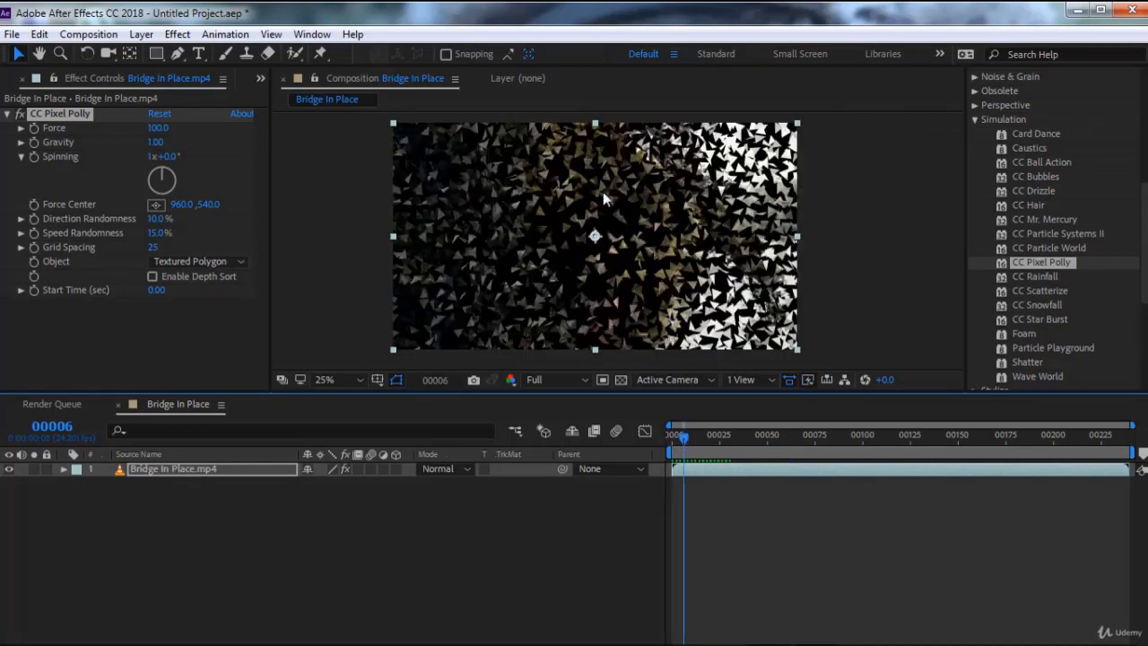
# Try a Gravity of 1.90 and a Spinning of 1x+292.0° in CC Pixel Polly and remove the effect
pyautogui.scroll(2, 602, 193)
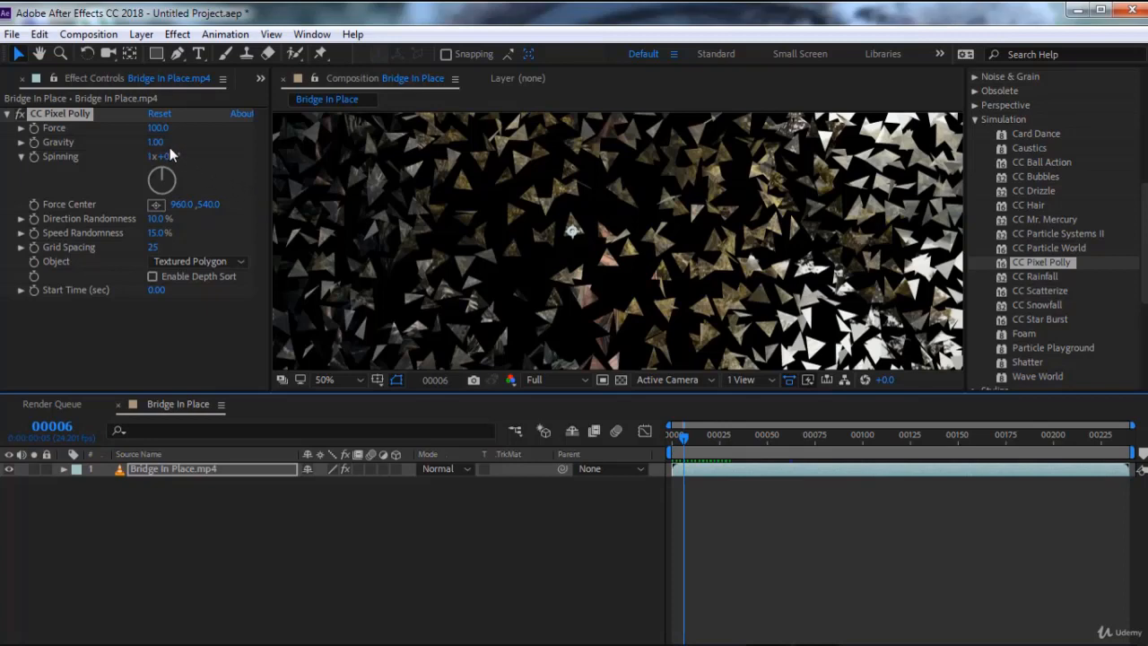
pyautogui.moveTo(162, 144); pyautogui.dragTo(186, 142)
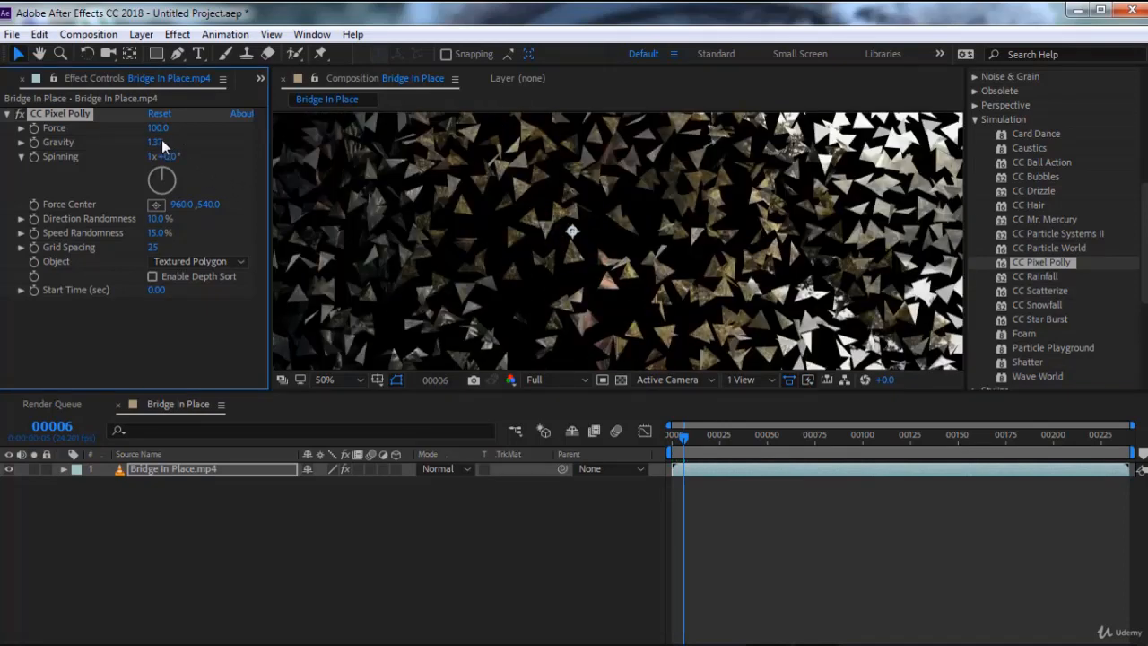
pyautogui.moveTo(153, 142); pyautogui.dragTo(111, 159)
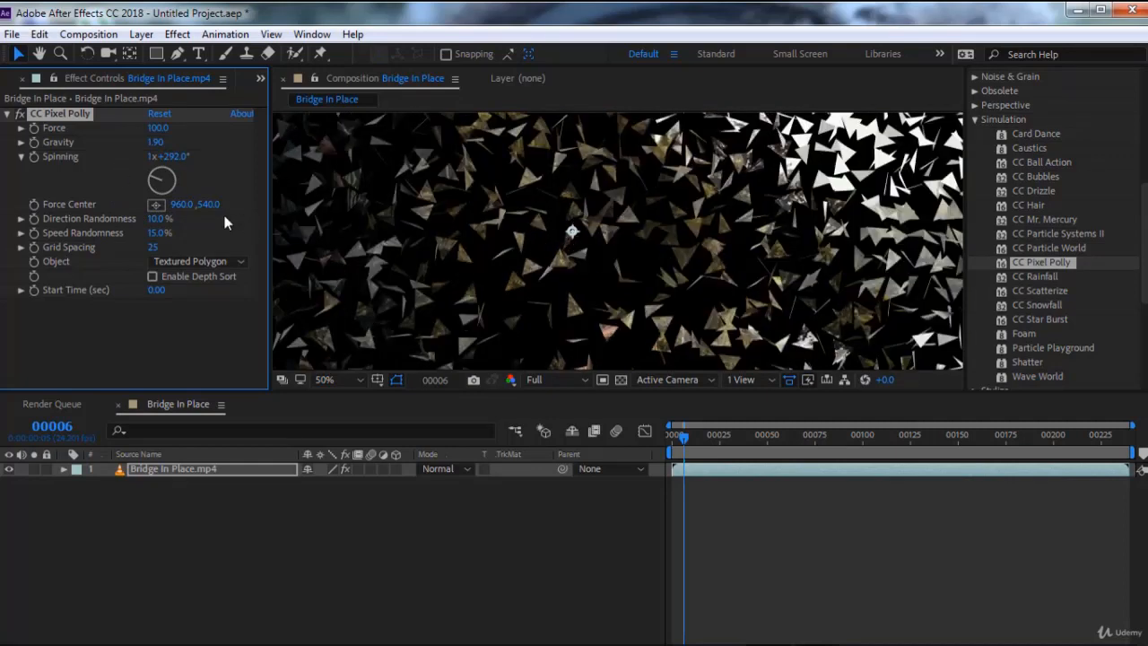
pyautogui.press('Delete')
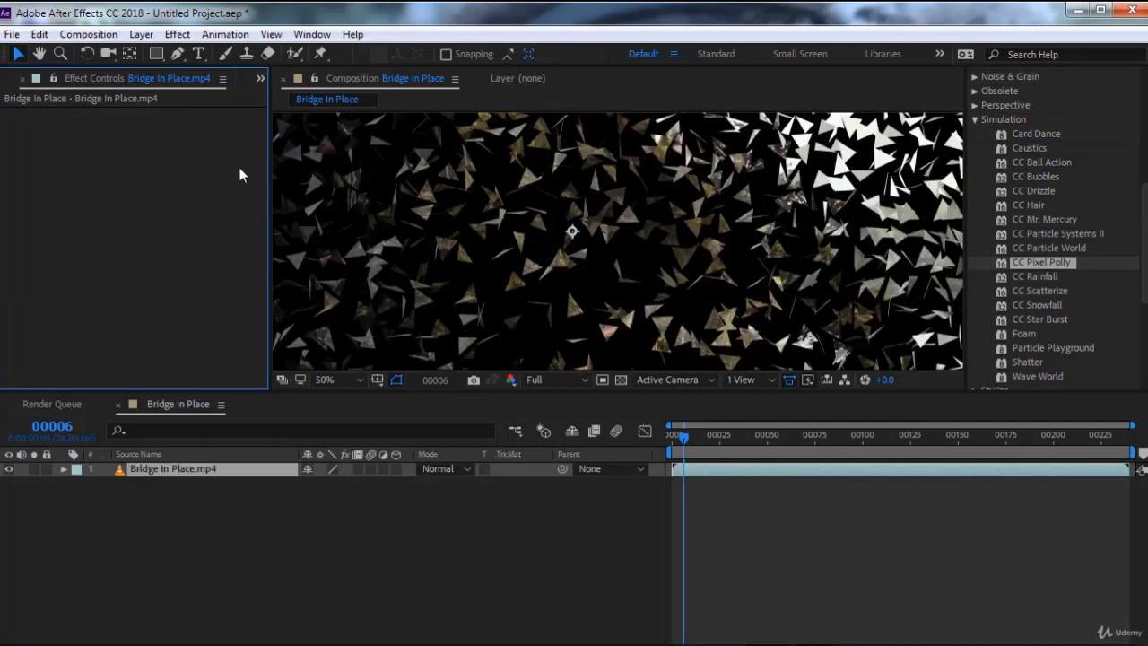
pyautogui.press(',')
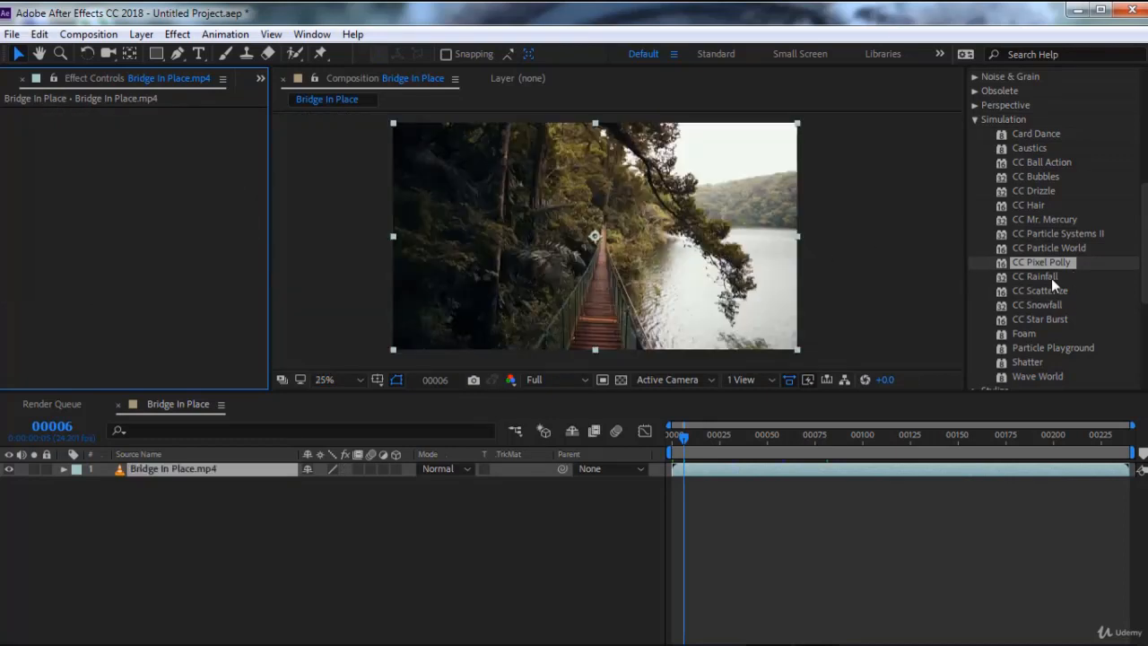
# Apply CC Rainfall to the Bridge In Place.mp4 layer, preview the rain and move to frame 66
pyautogui.doubleClick(1045, 276)
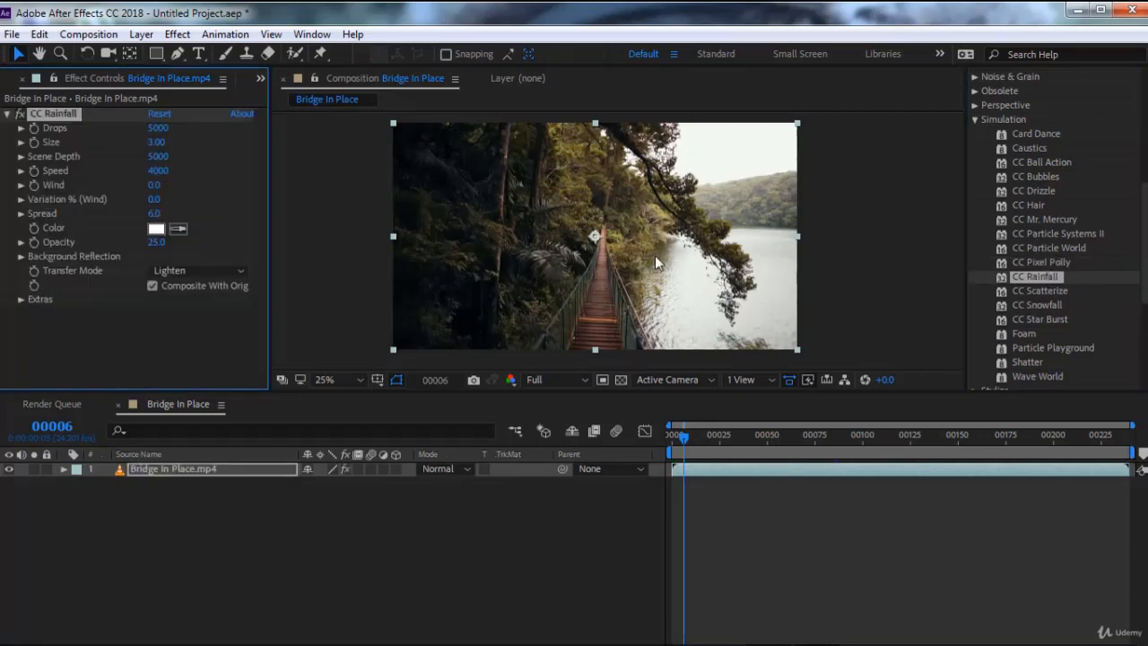
pyautogui.press('.')
pyautogui.press('space')
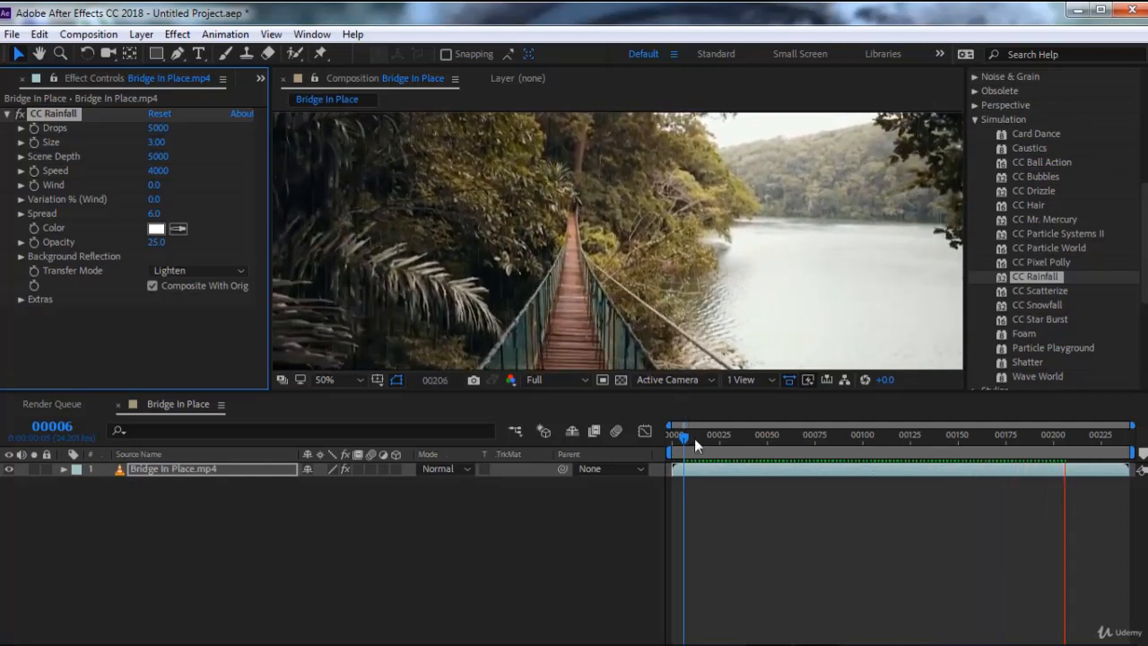
pyautogui.click(692, 437)
pyautogui.moveTo(693, 439); pyautogui.dragTo(665, 437)
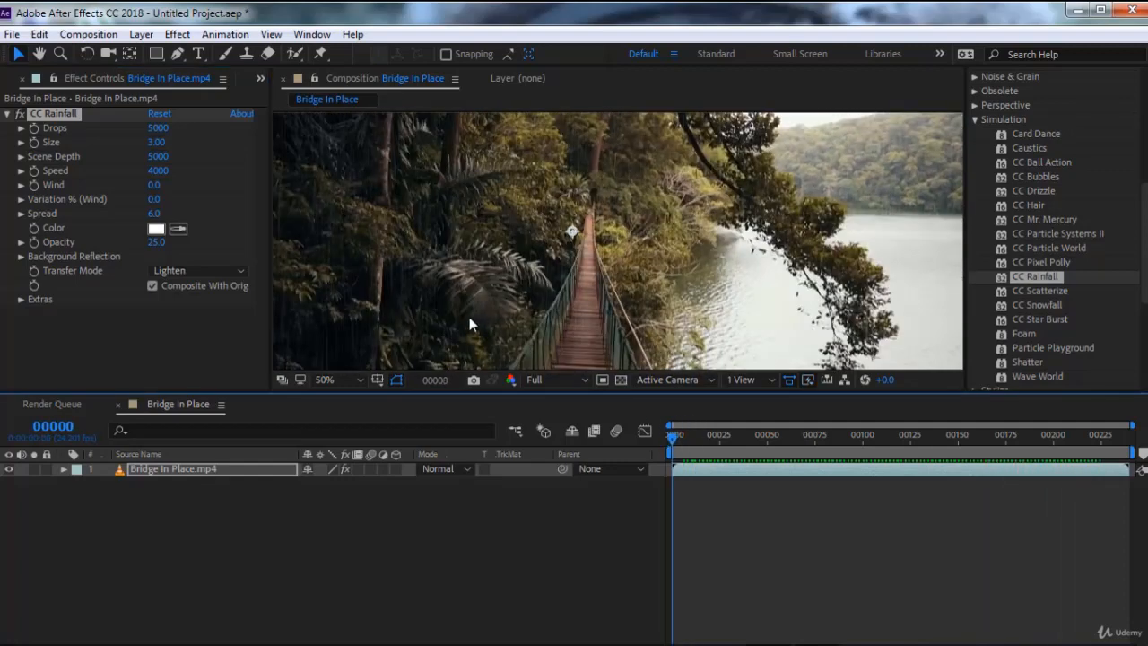
pyautogui.click(763, 436)
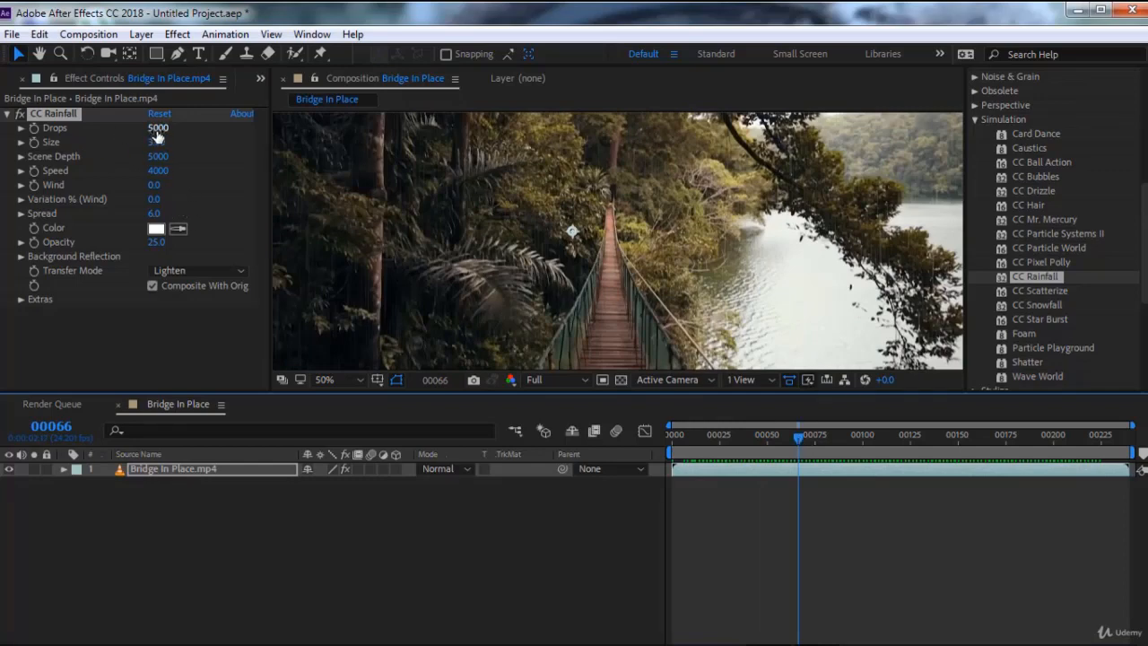
# Set the CC Rainfall Drops to 9600, Size to 3.84 and Opacity to 81, and preview from the first frame
pyautogui.moveTo(157, 128); pyautogui.dragTo(235, 144)
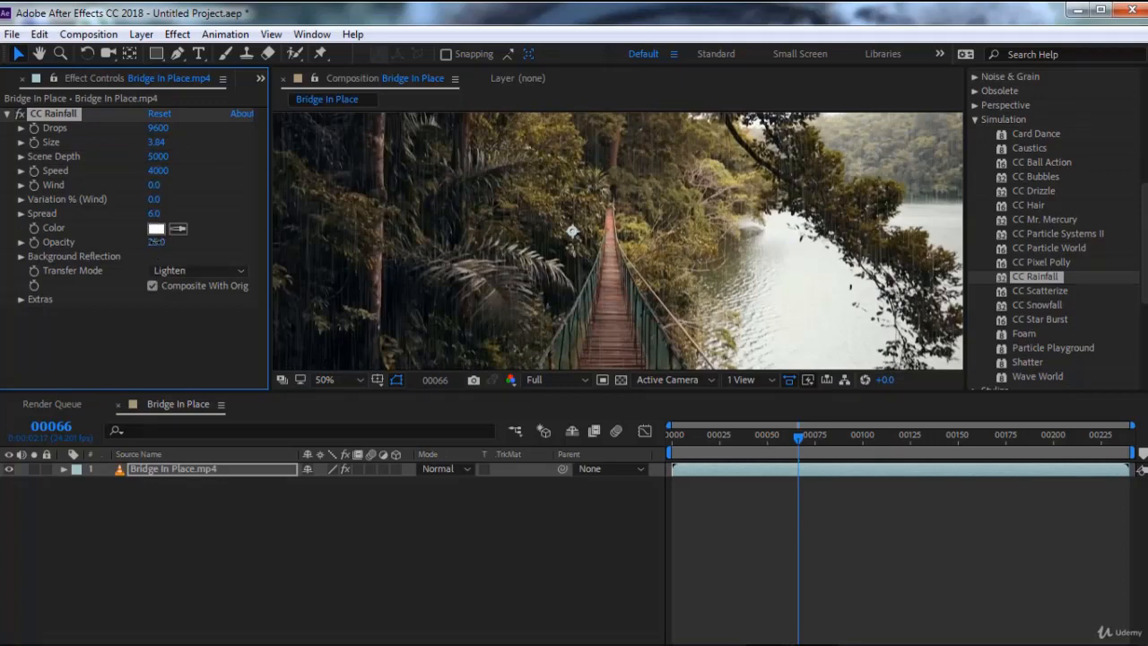
pyautogui.moveTo(178, 242); pyautogui.dragTo(212, 253)
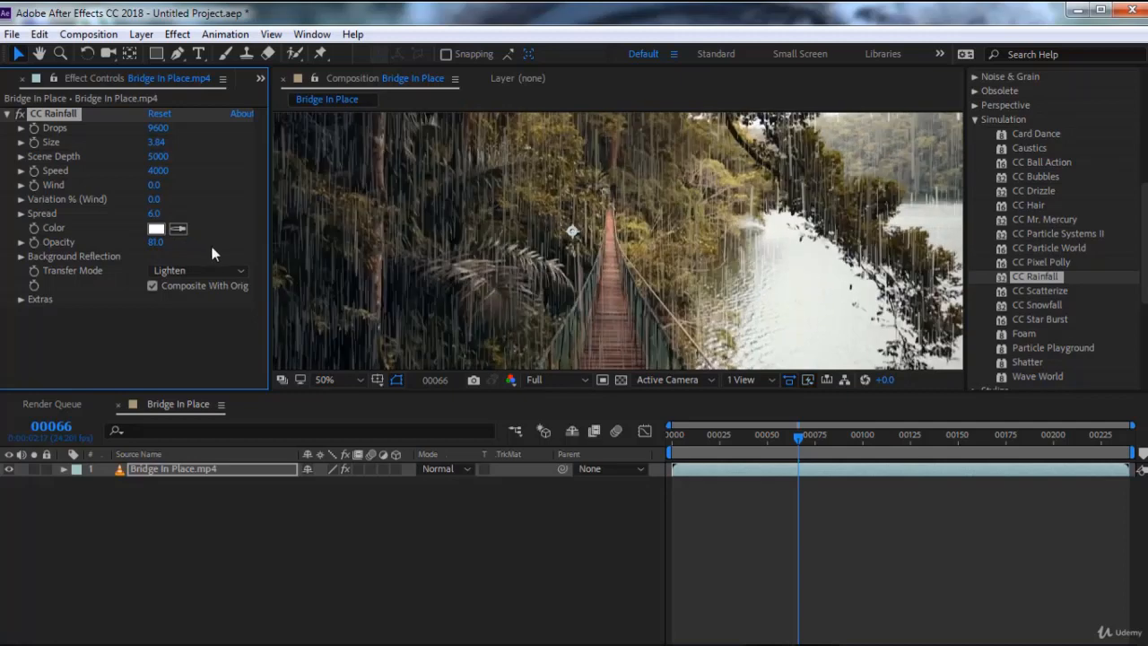
pyautogui.click(627, 440)
pyautogui.press('Home')
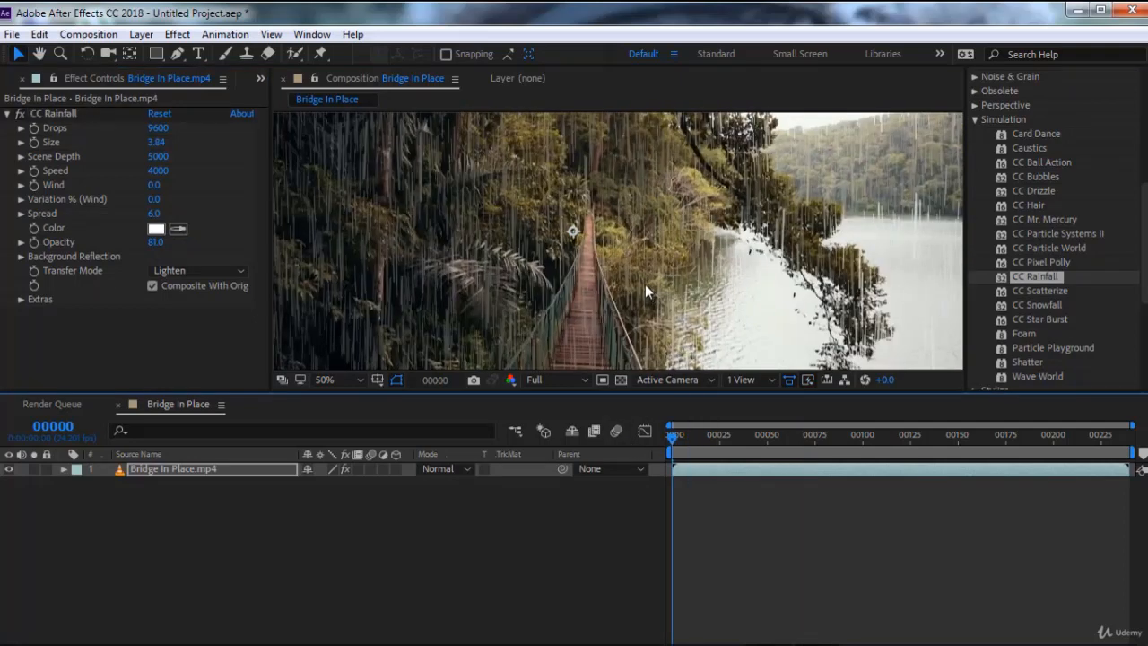
pyautogui.press('space')
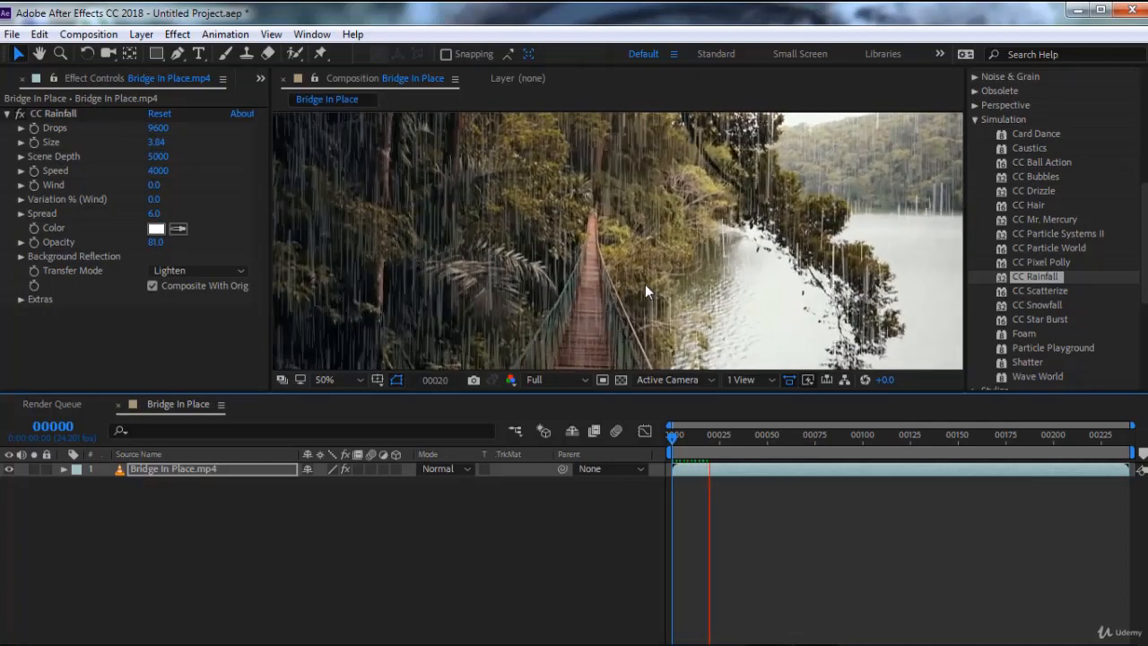
pyautogui.scroll(-2, 645, 284)
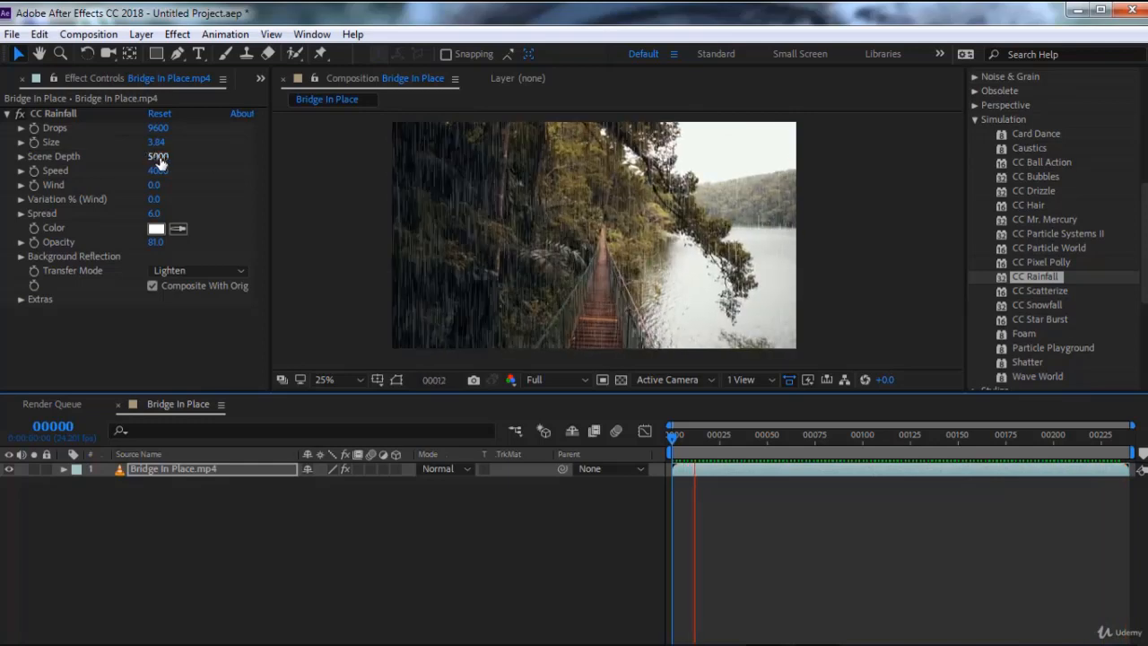
# Remove CC Rainfall from the Bridge In Place.mp4 layer and return to the first frame
pyautogui.click(51, 113)
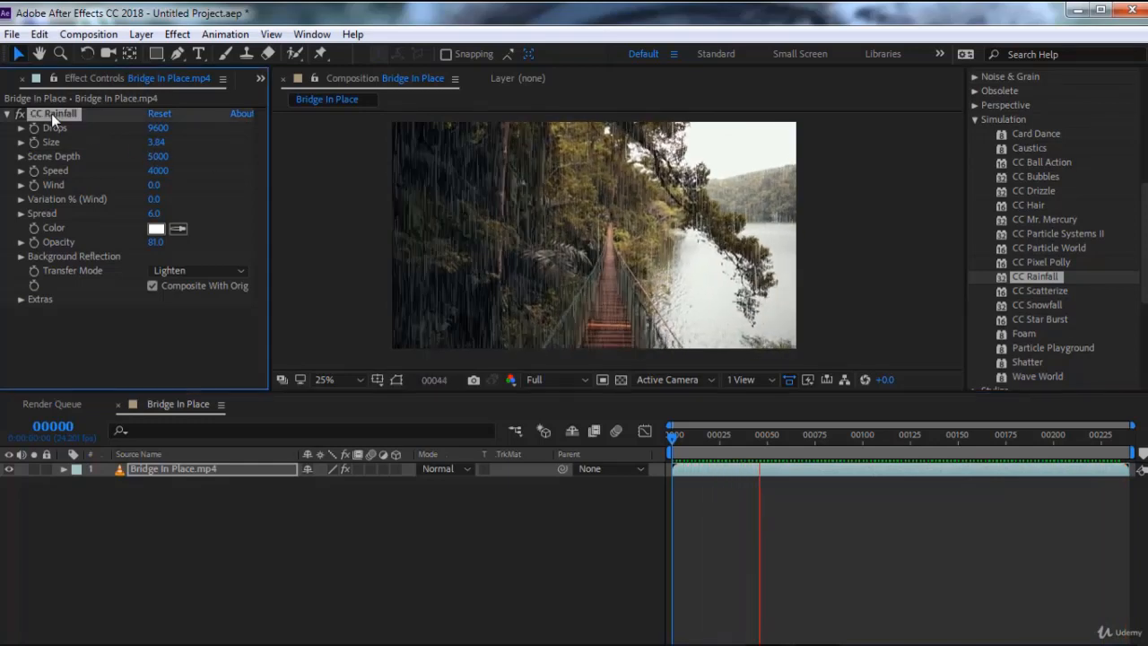
pyautogui.press('Delete')
pyautogui.click(691, 443)
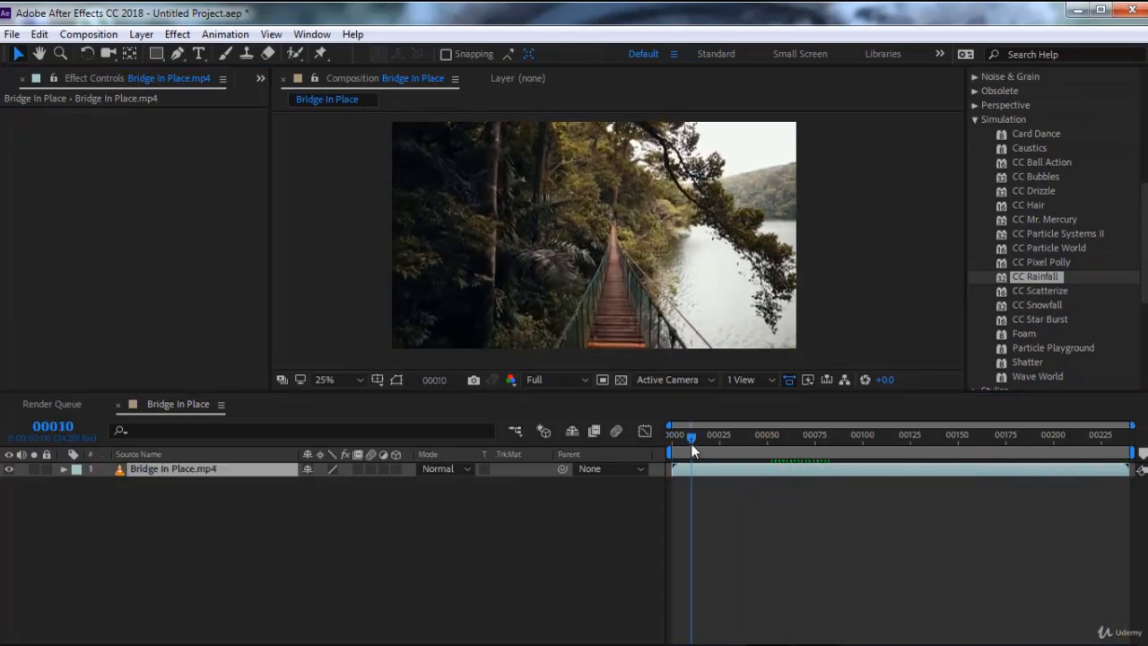
pyautogui.moveTo(691, 443); pyautogui.dragTo(673, 443)
# Try CC Scatterize on the Bridge In Place.mp4 layer with a Scatter of 23.0 and a Right Twist of 0x+145.0°, and remove the effect
pyautogui.click(1047, 292)
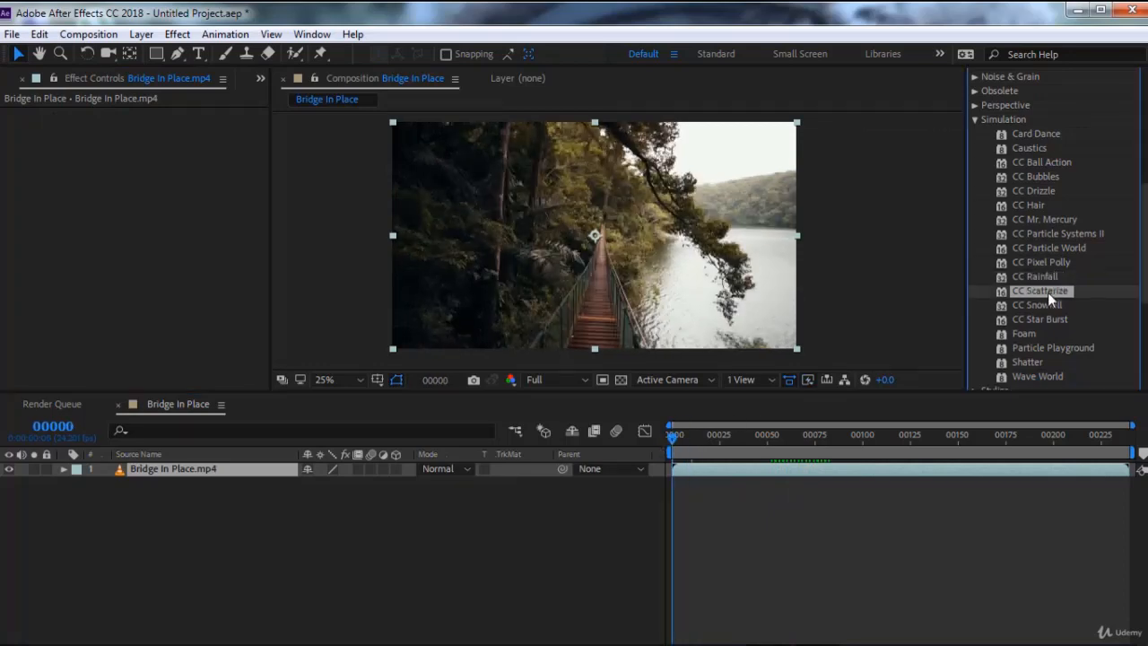
pyautogui.doubleClick(1047, 293)
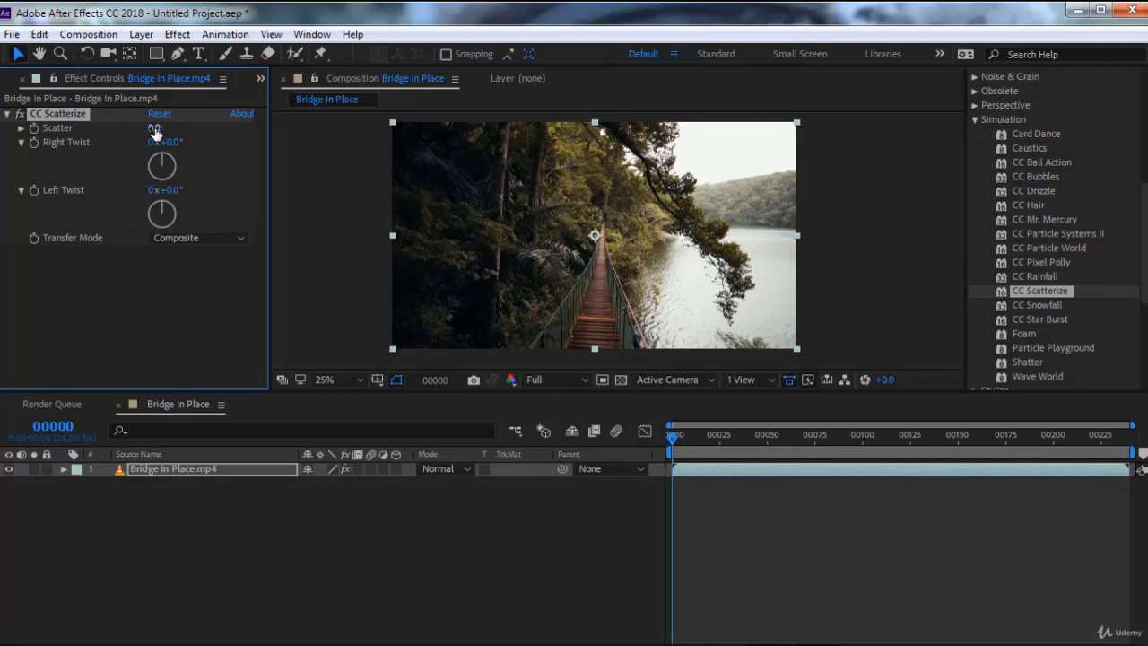
pyautogui.moveTo(157, 127); pyautogui.dragTo(176, 130)
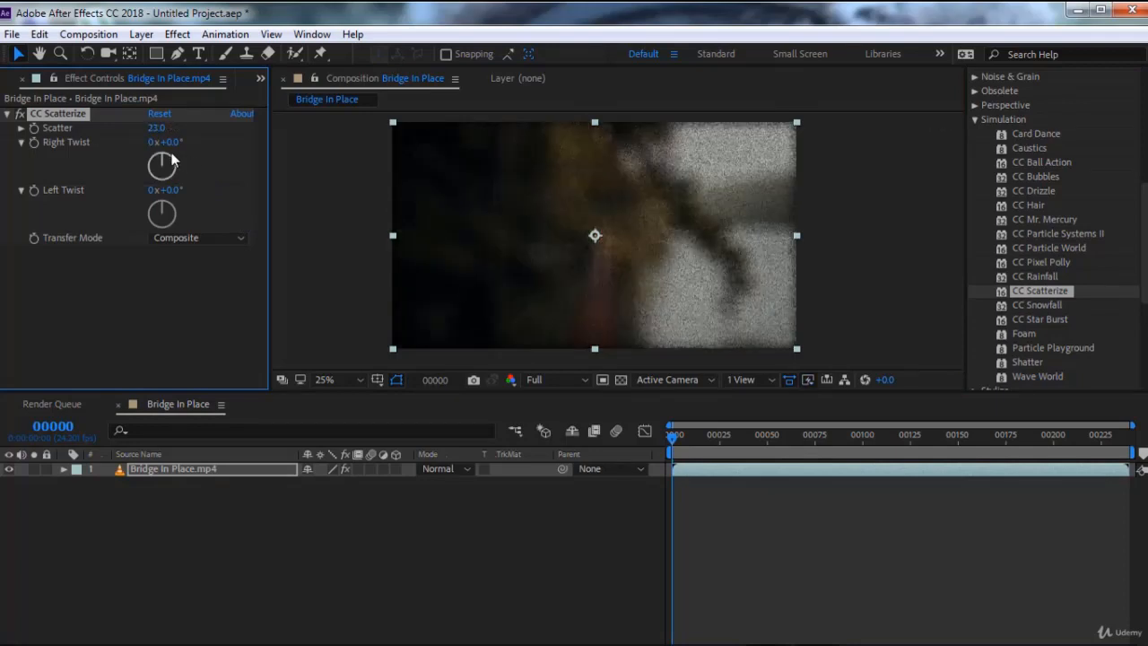
pyautogui.moveTo(163, 161)
pyautogui.mouseDown()
pyautogui.moveTo(184, 177)
pyautogui.moveTo(169, 174)
pyautogui.mouseUp()
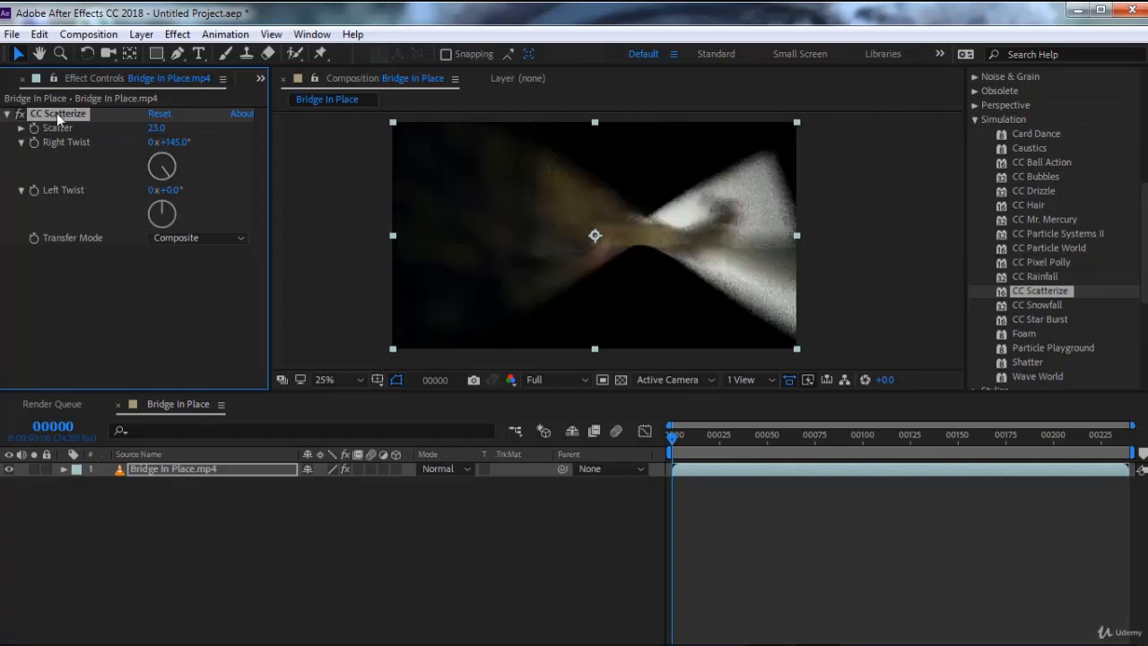
pyautogui.press('Delete')
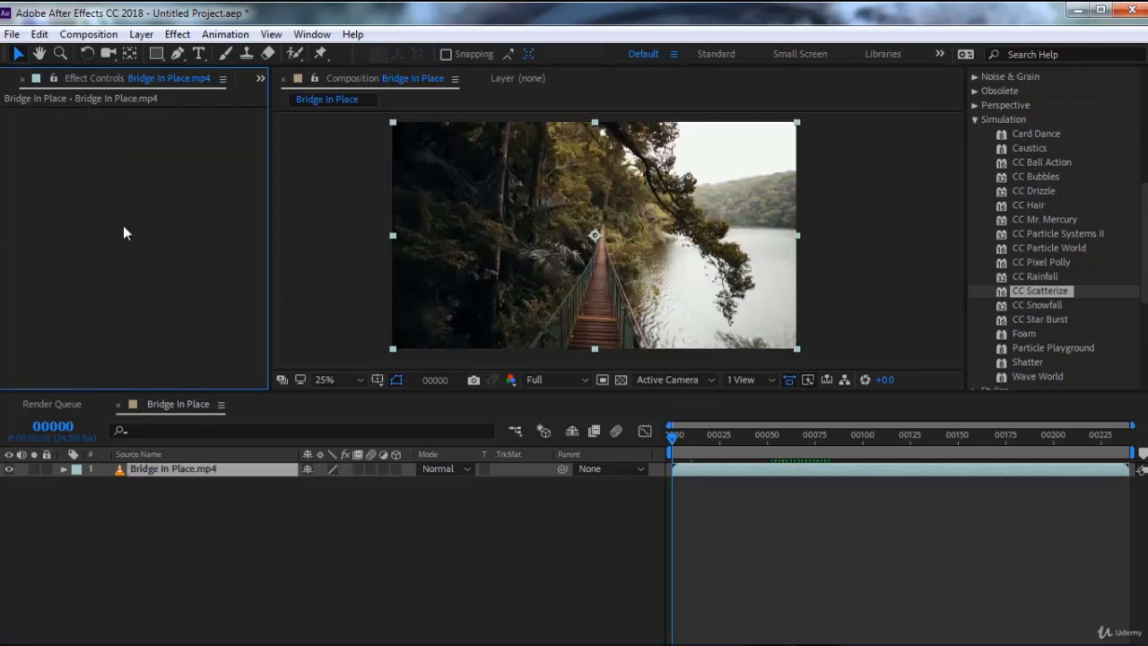
# Create a text layer reading PIXEL over the bridge footage
pyautogui.rightClick(283, 534)
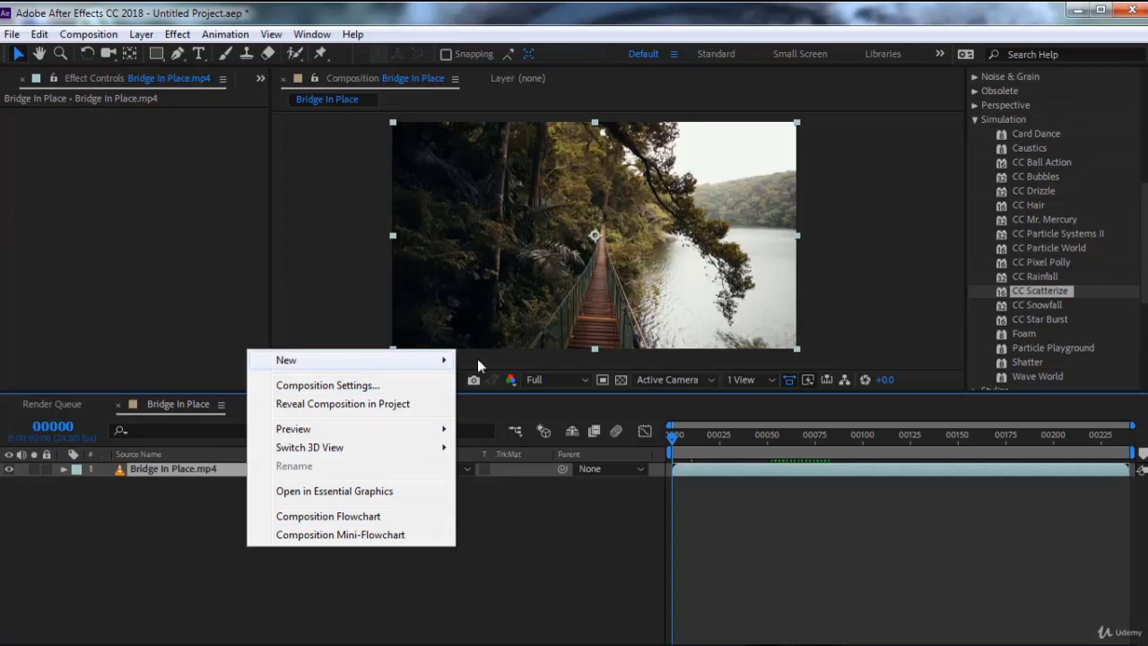
pyautogui.moveTo(448, 359)
pyautogui.click(511, 385)
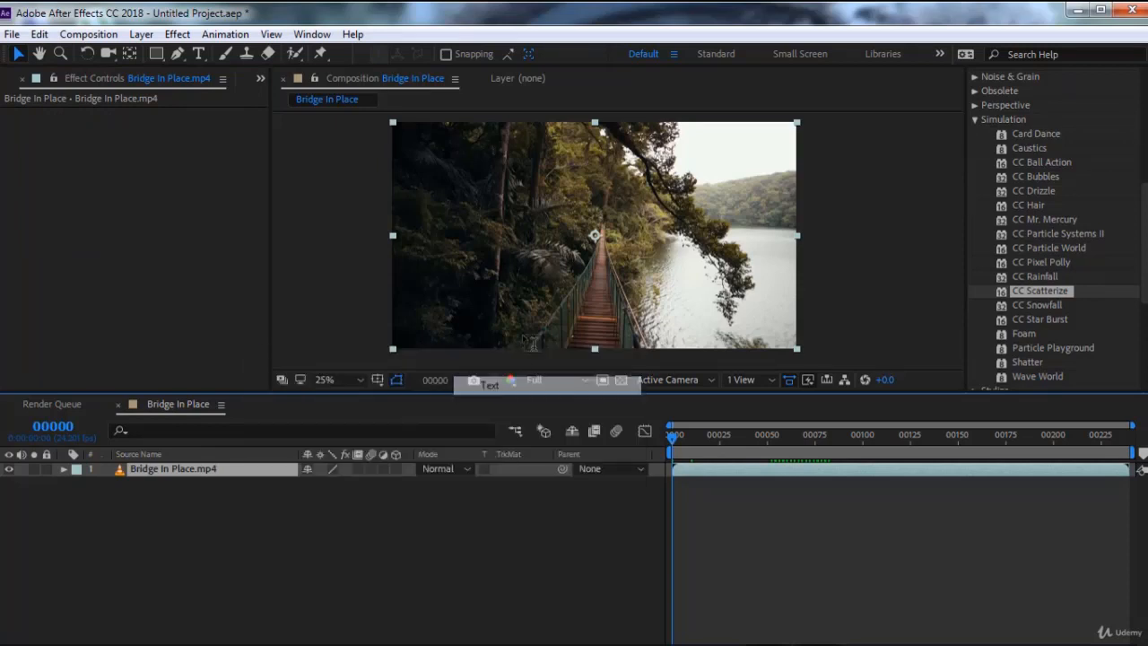
pyautogui.click(434, 209)
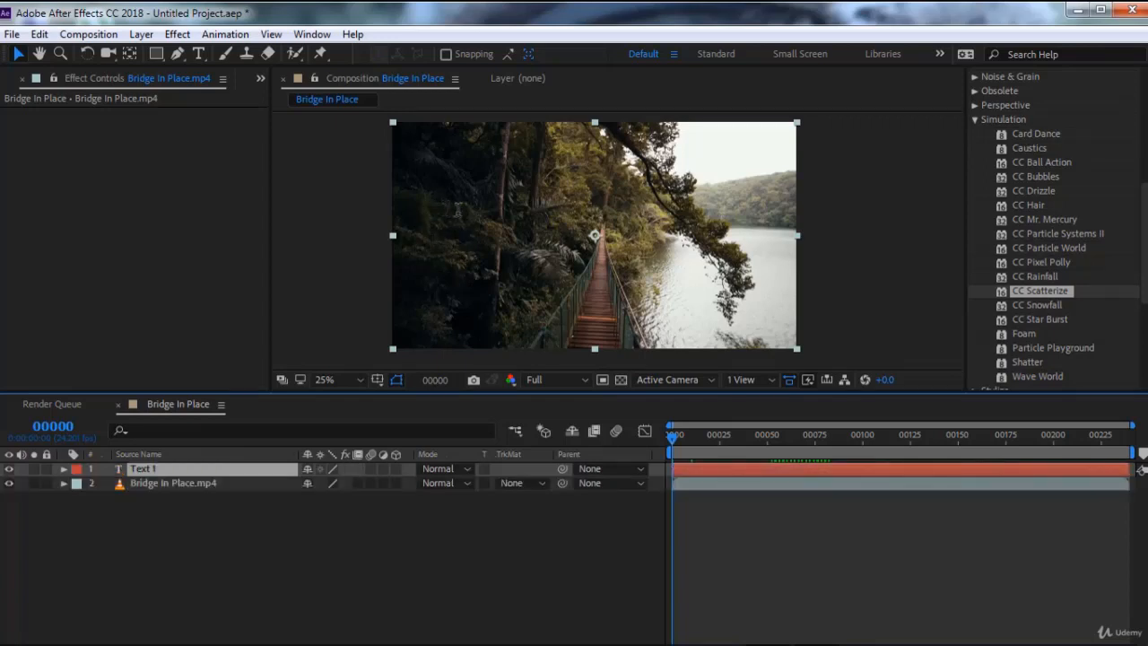
pyautogui.click(432, 208)
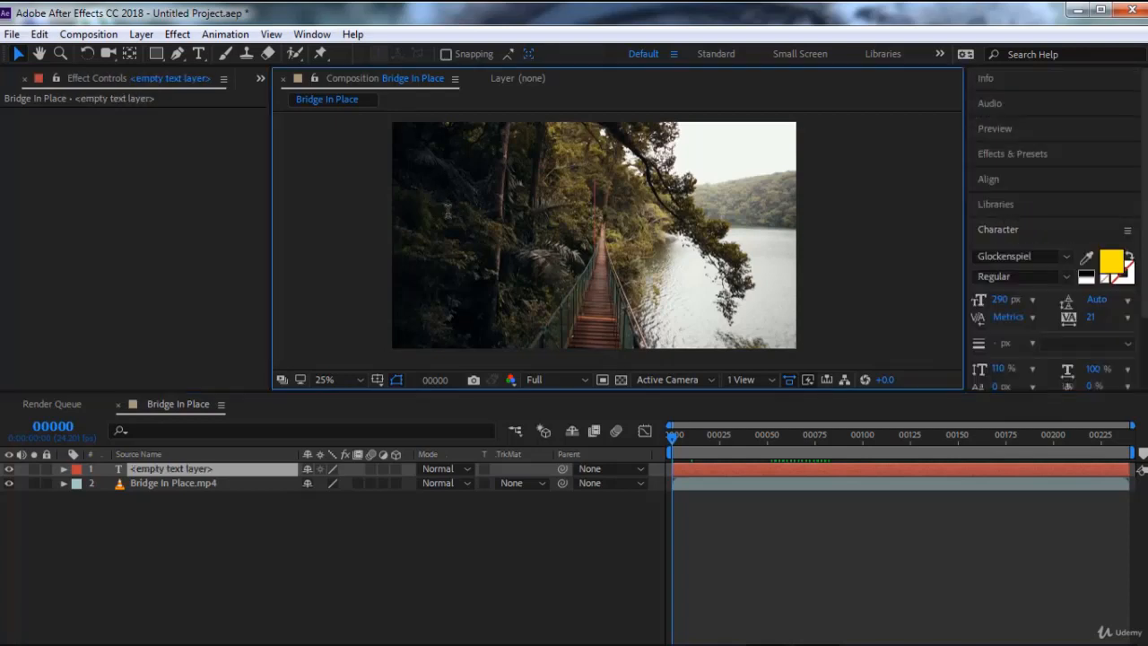
pyautogui.hotkey('ctrl', 't')
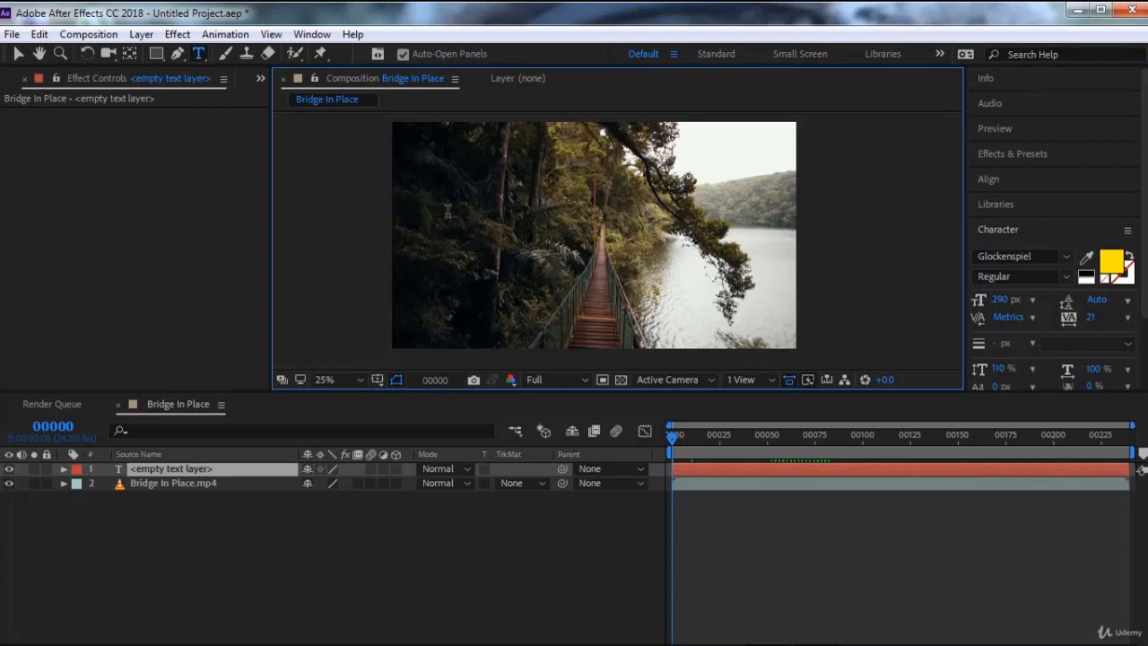
pyautogui.write('P')
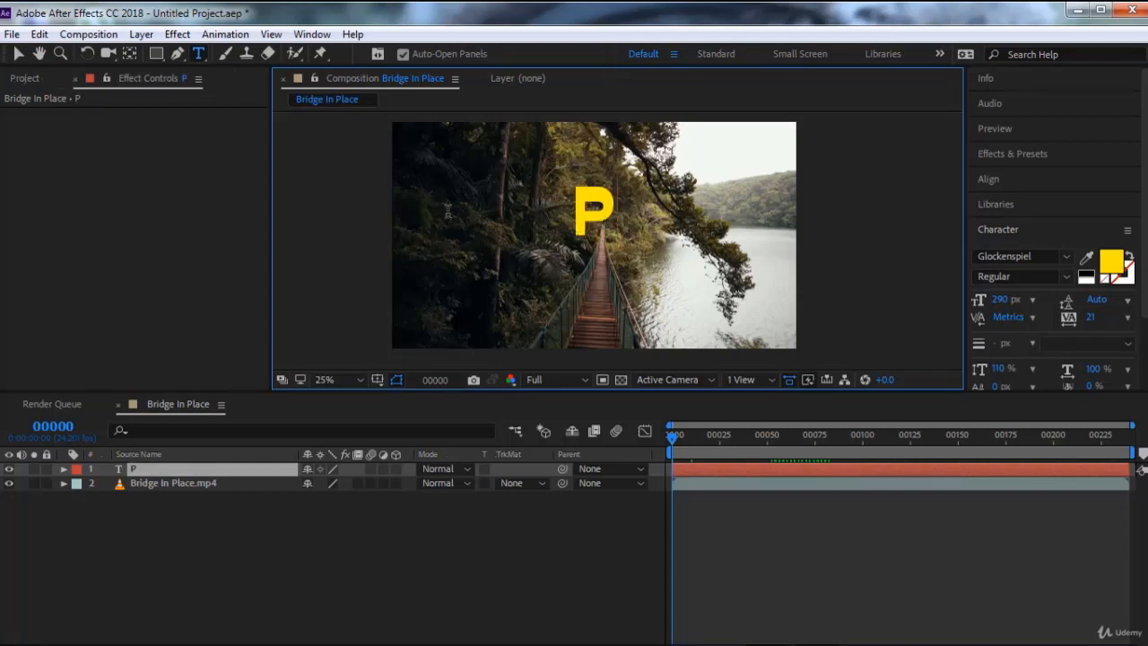
pyautogui.write('IXEL')
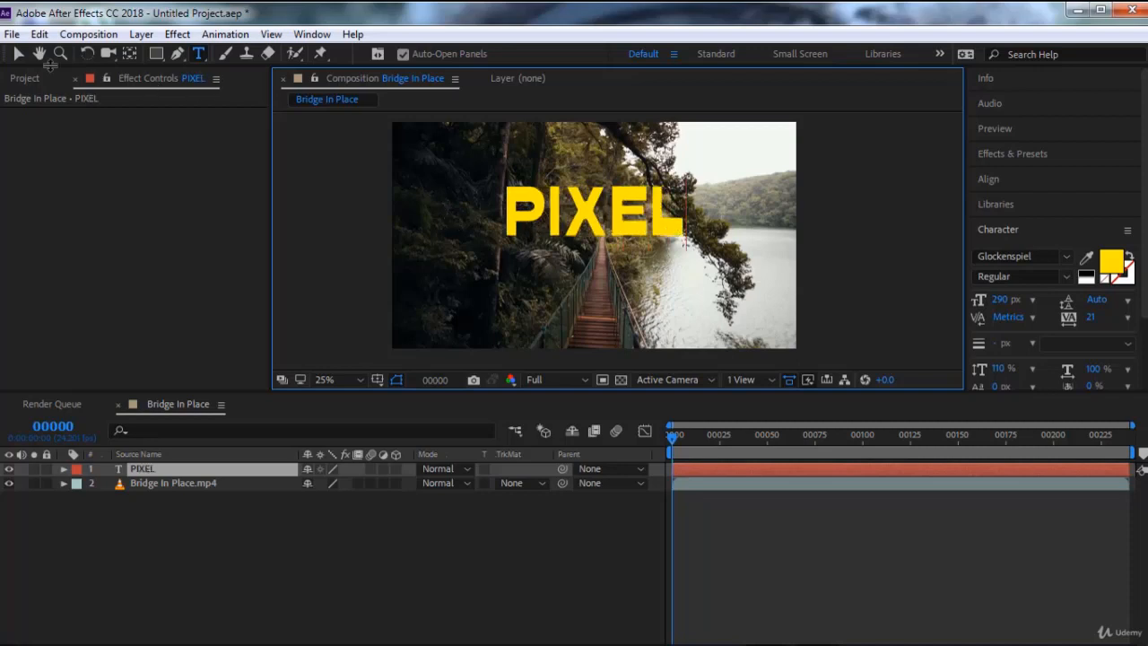
pyautogui.click(18, 54)
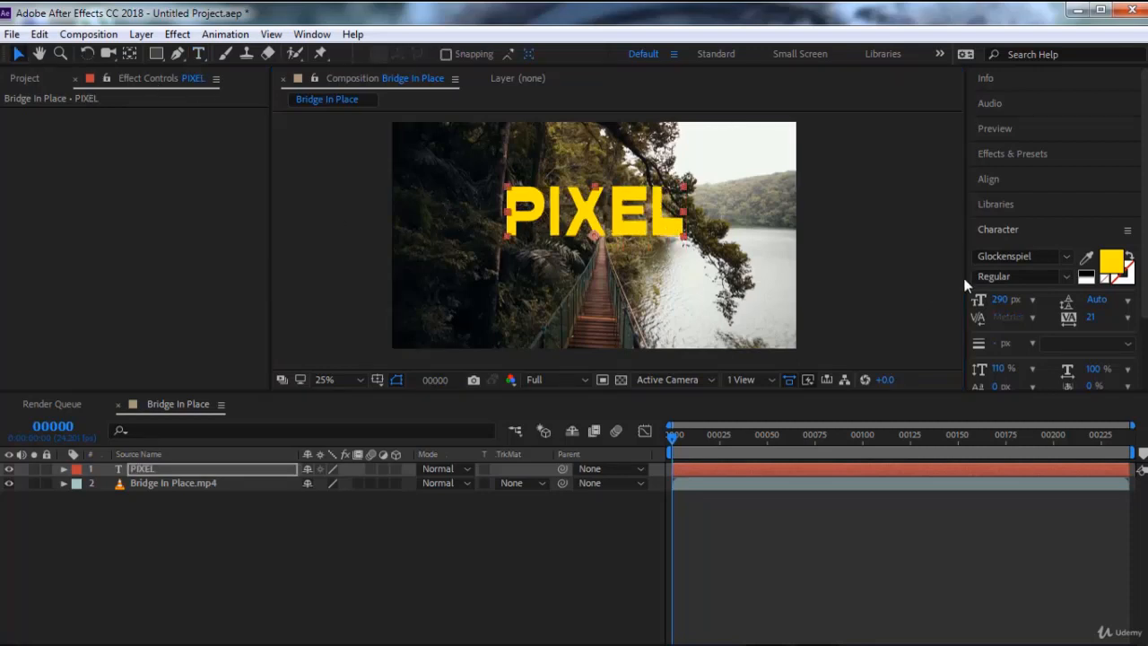
# Apply CC Scatterize to the PIXEL text layer, set its Scatter to 37.0 and inspect the scattered letters up close
pyautogui.click(999, 159)
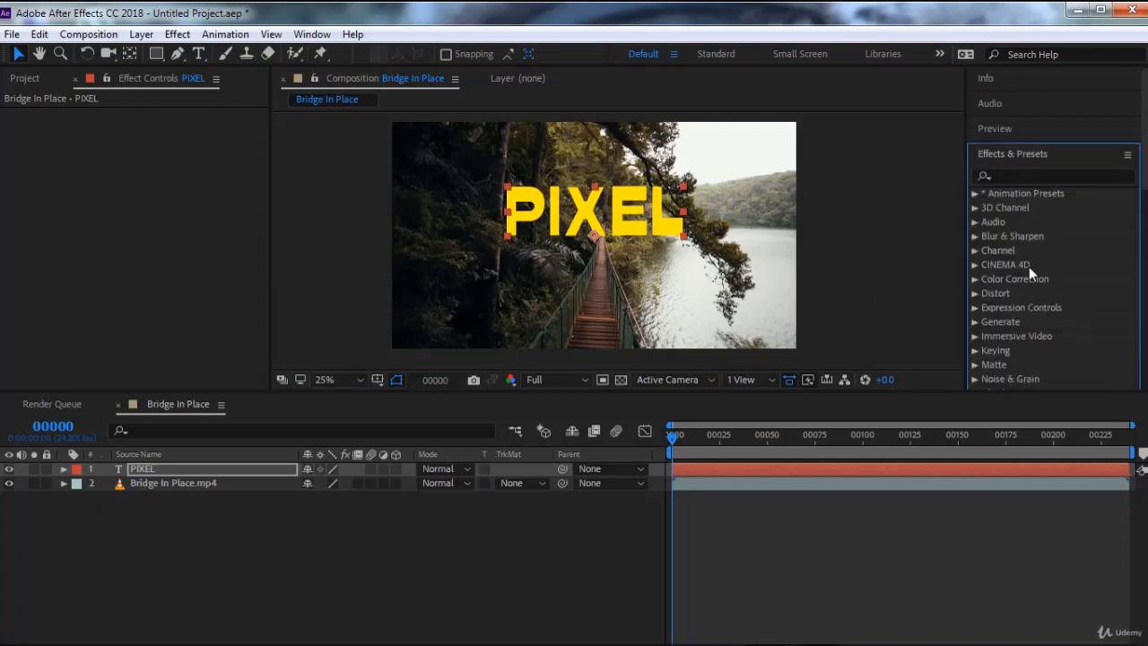
pyautogui.scroll(-4, 1027, 289)
pyautogui.scroll(-3, 1027, 290)
pyautogui.click(1026, 305)
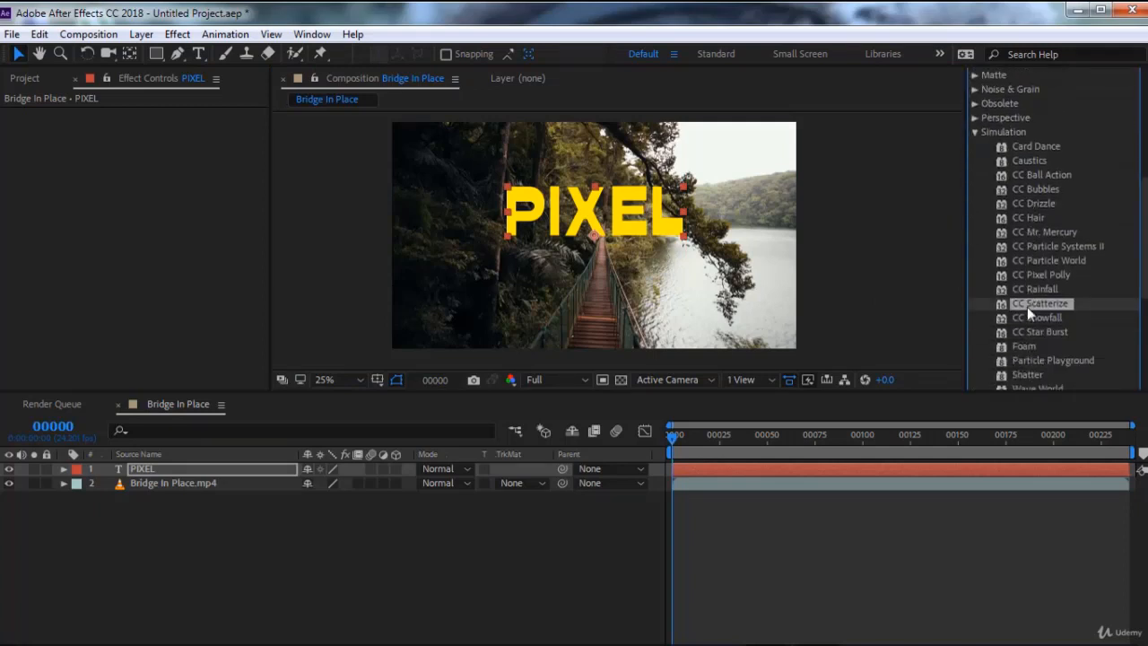
pyautogui.doubleClick(1027, 306)
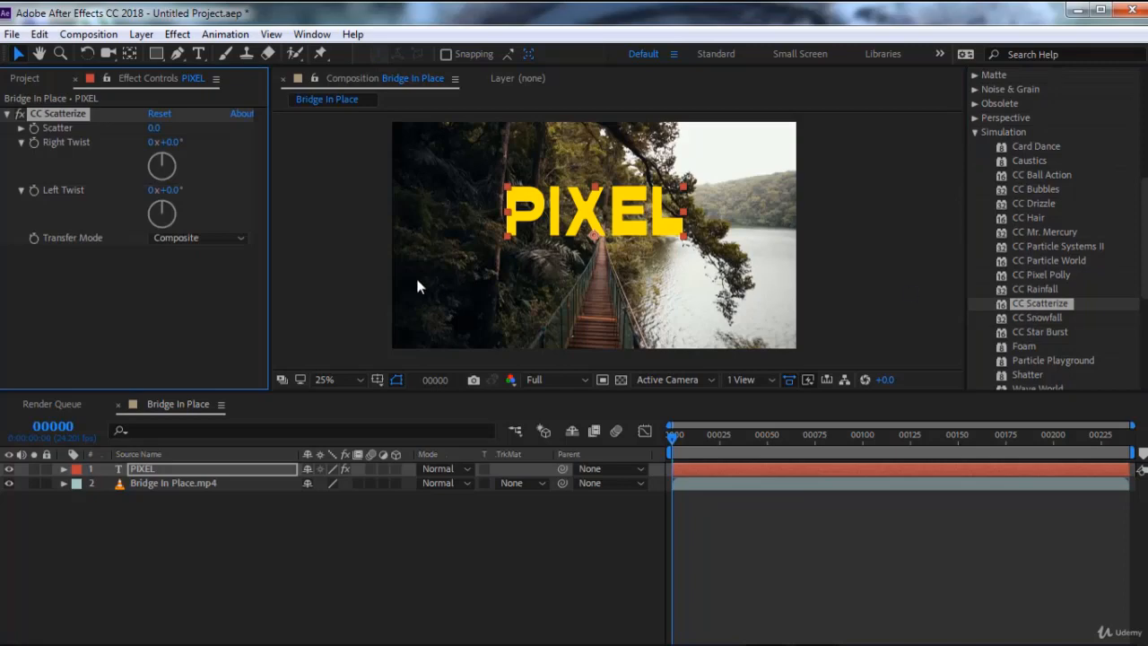
pyautogui.press('capslock')
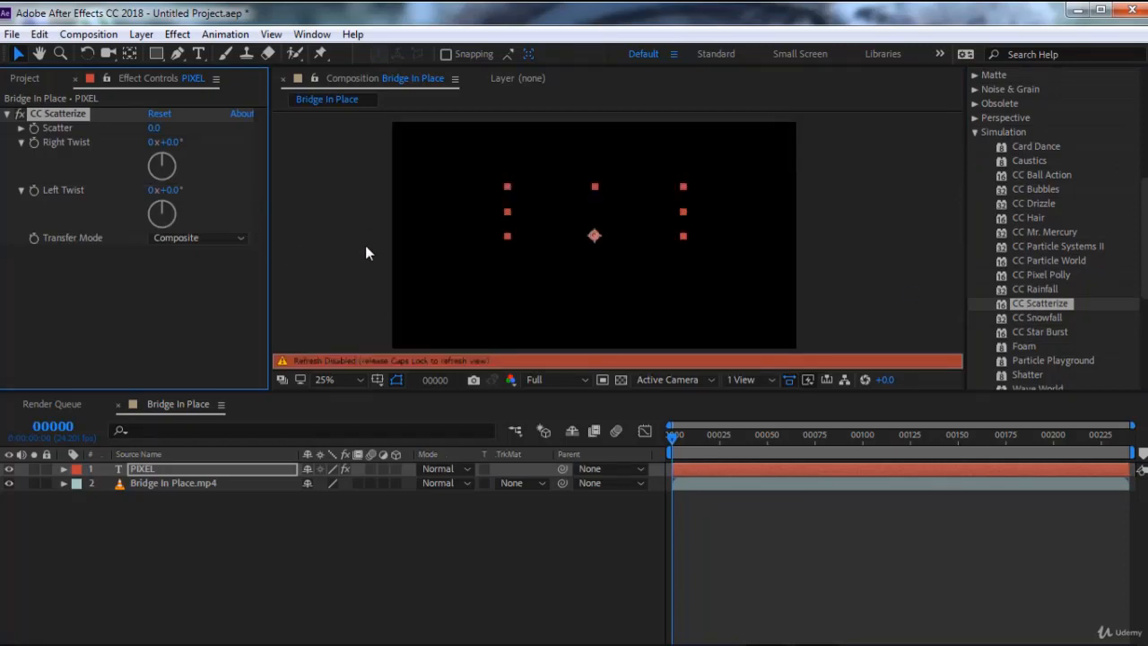
pyautogui.press('capslock')
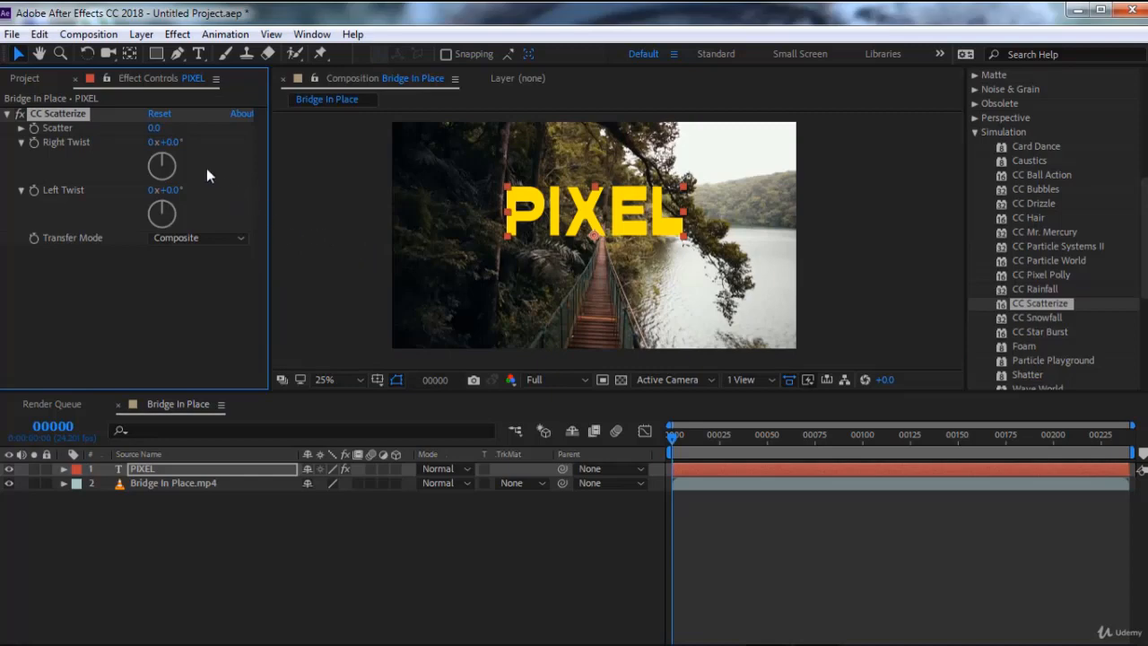
pyautogui.moveTo(158, 128); pyautogui.dragTo(198, 138)
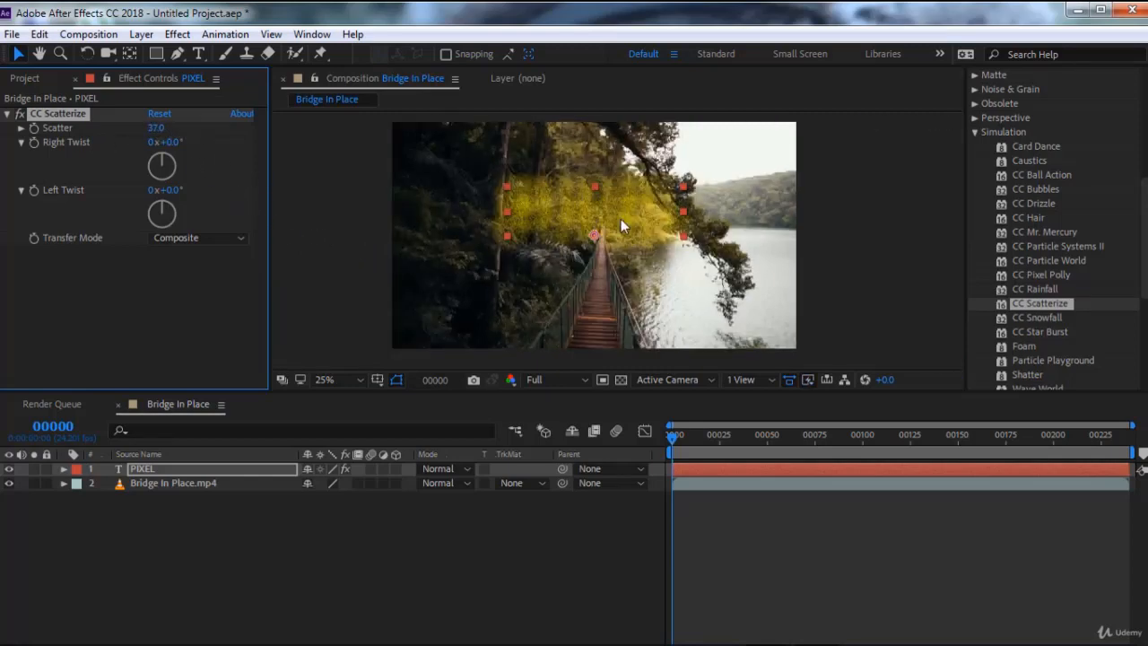
pyautogui.scroll(1, 620, 220)
pyautogui.press('h')
pyautogui.moveTo(621, 219); pyautogui.dragTo(648, 302)
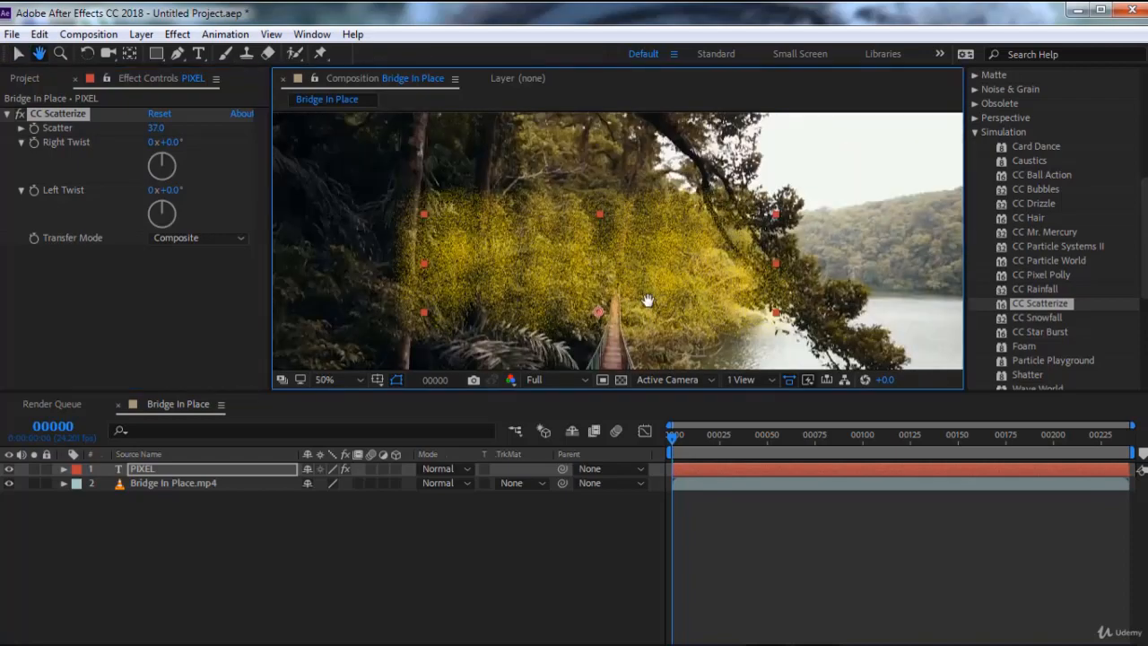
# At frame 47, keyframe all CC Scatterize properties and set Right Twist to 0x+140.0° and Left Twist to 0x+123.0°
pyautogui.moveTo(674, 437); pyautogui.dragTo(765, 443)
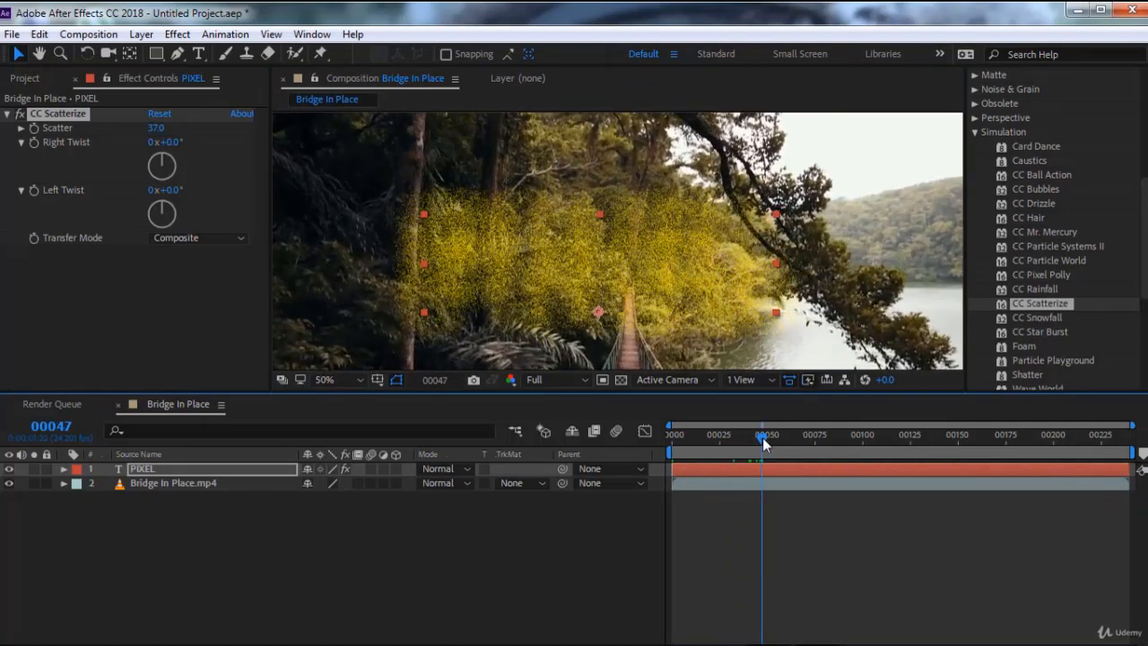
pyautogui.click(34, 127)
pyautogui.click(35, 141)
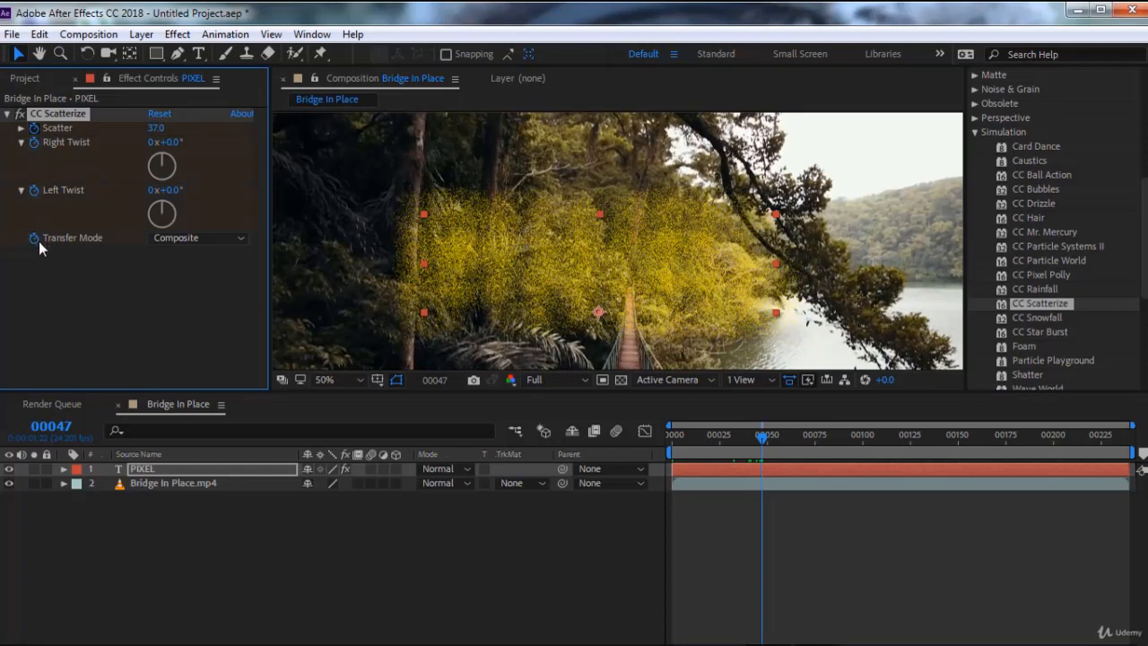
pyautogui.click(156, 127)
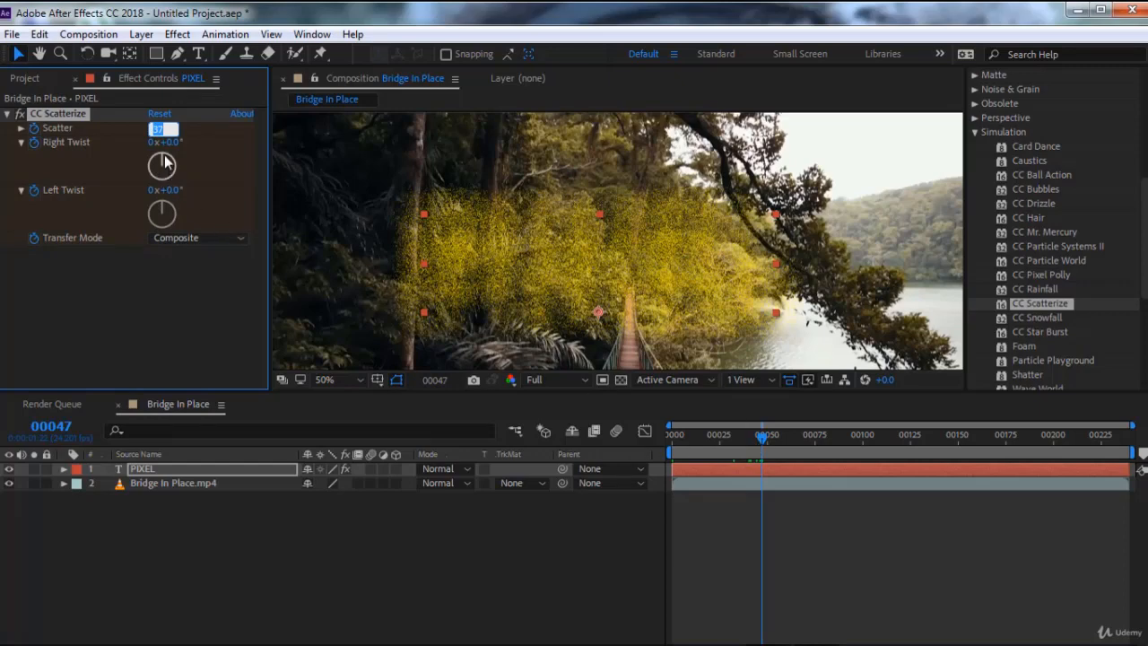
pyautogui.moveTo(176, 168); pyautogui.dragTo(201, 239)
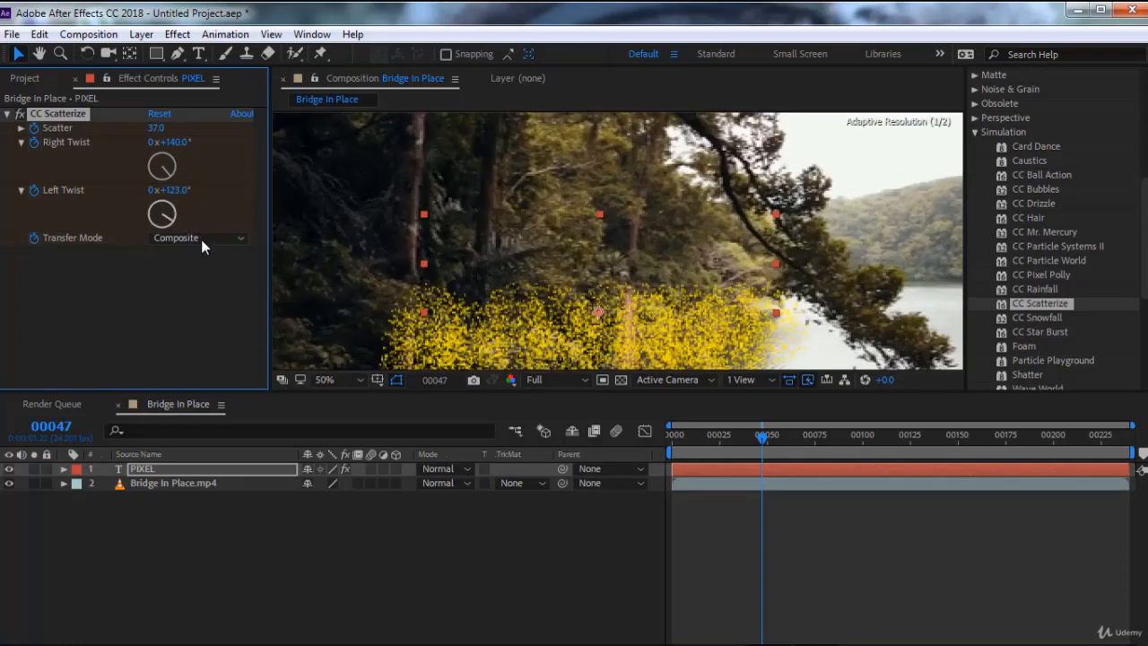
# At the first frame, set the CC Scatterize Scatter, Right Twist and Left Twist to 0
pyautogui.moveTo(761, 441); pyautogui.dragTo(598, 448)
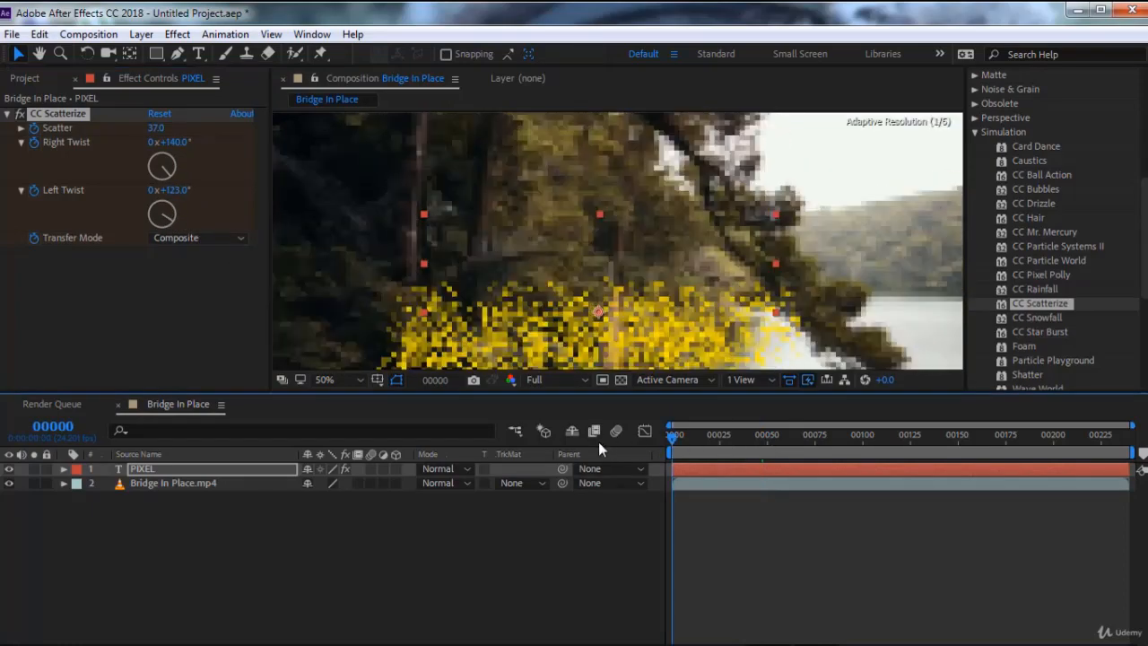
pyautogui.click(158, 129)
pyautogui.write('0')
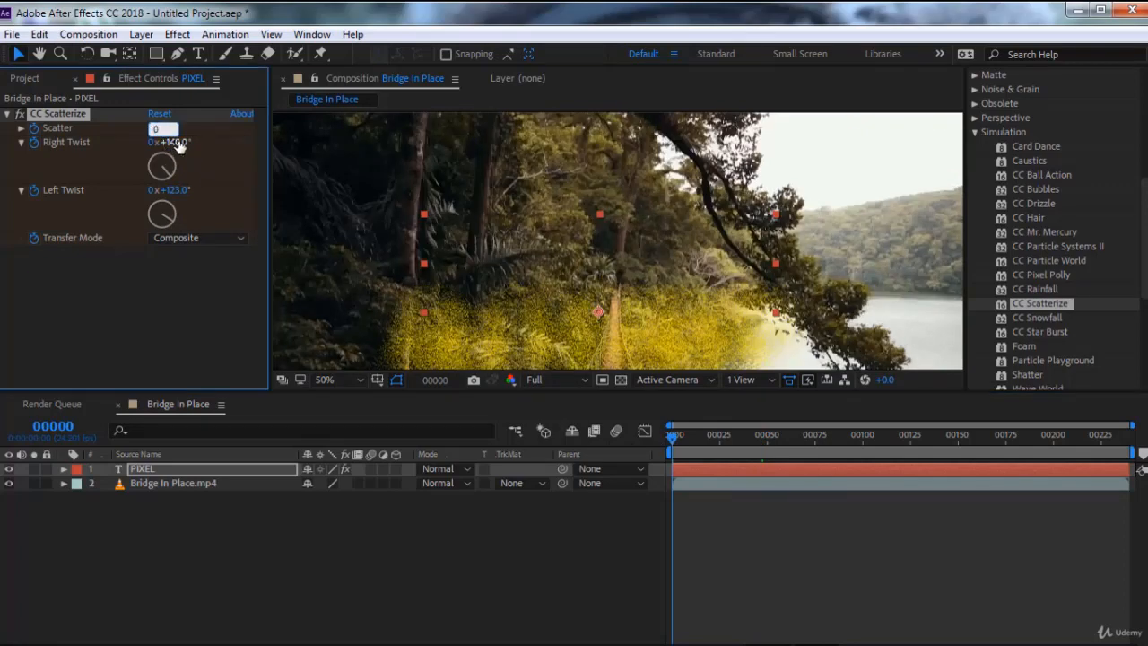
pyautogui.click(178, 142)
pyautogui.write('0')
pyautogui.click(178, 190)
pyautogui.write('0')
pyautogui.press('Return')
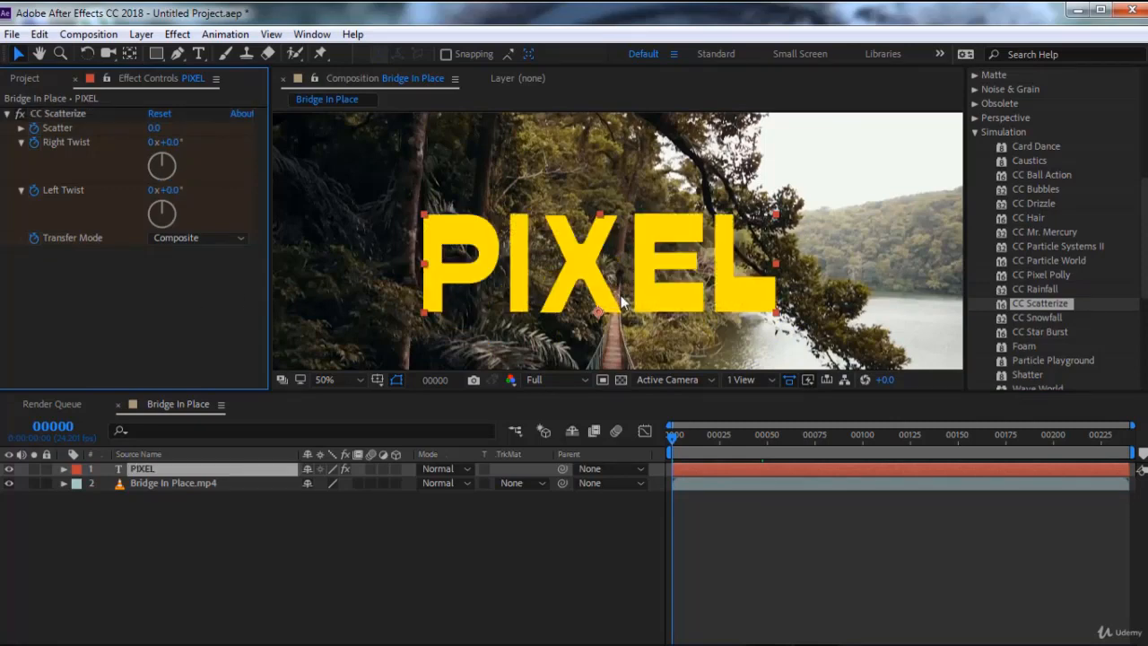
# End the work area at frame 60, preview the scatter animation from the first frame and remove CC Scatterize from the PIXEL layer
pyautogui.click(787, 438)
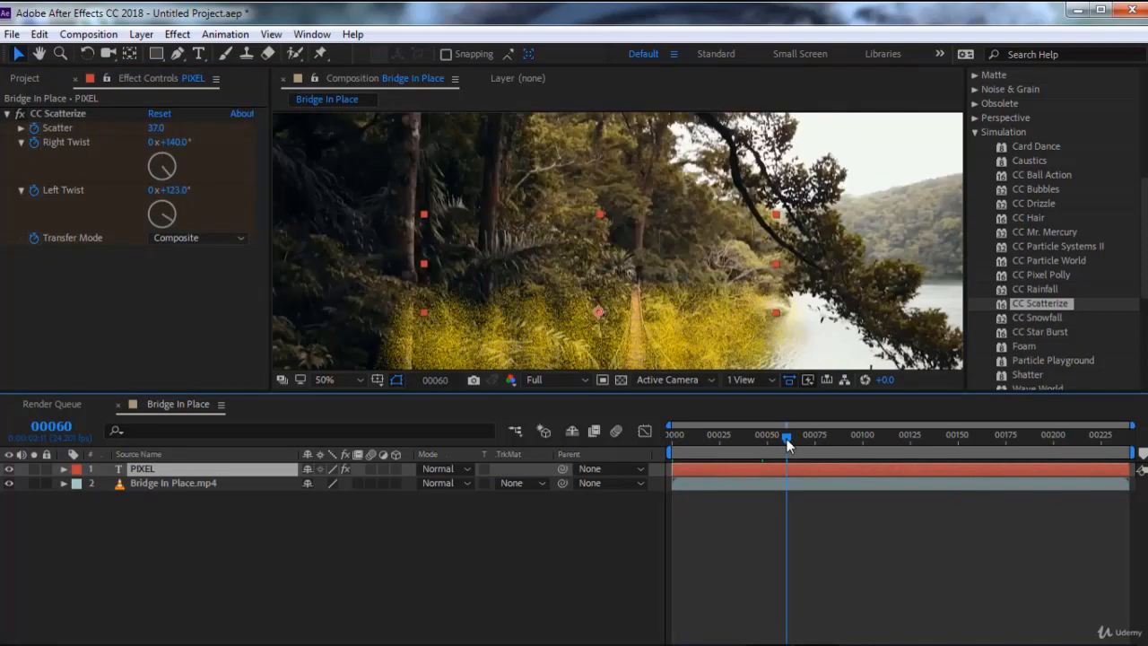
pyautogui.press('Home')
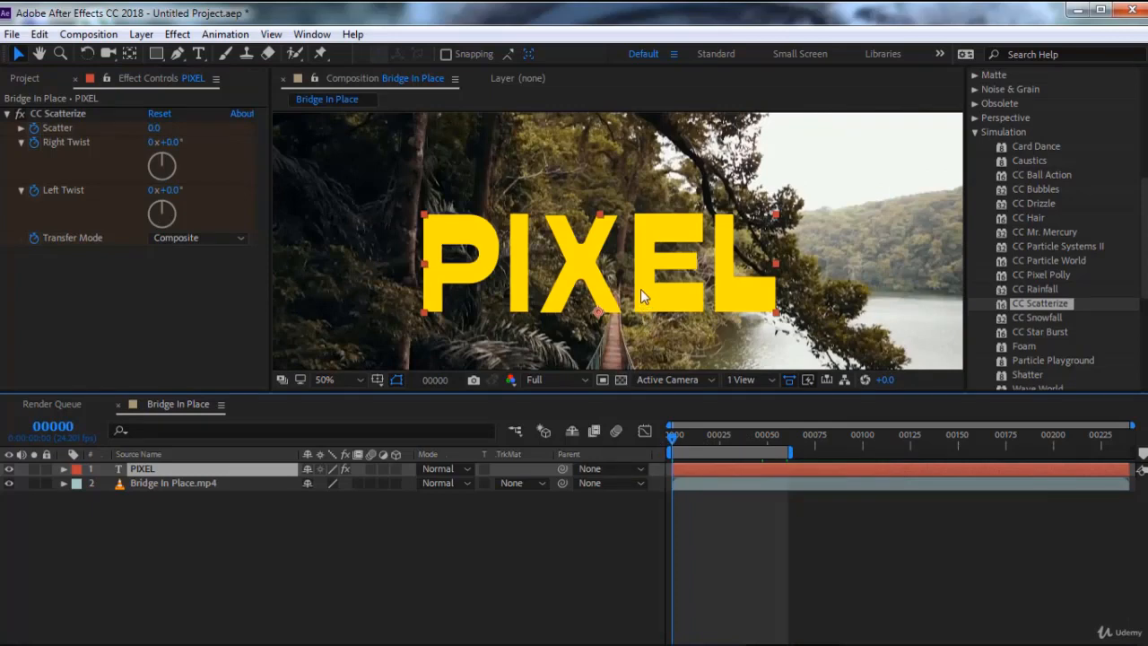
pyautogui.scroll(-2, 641, 289)
pyautogui.moveTo(640, 285); pyautogui.dragTo(643, 259)
pyautogui.press('space')
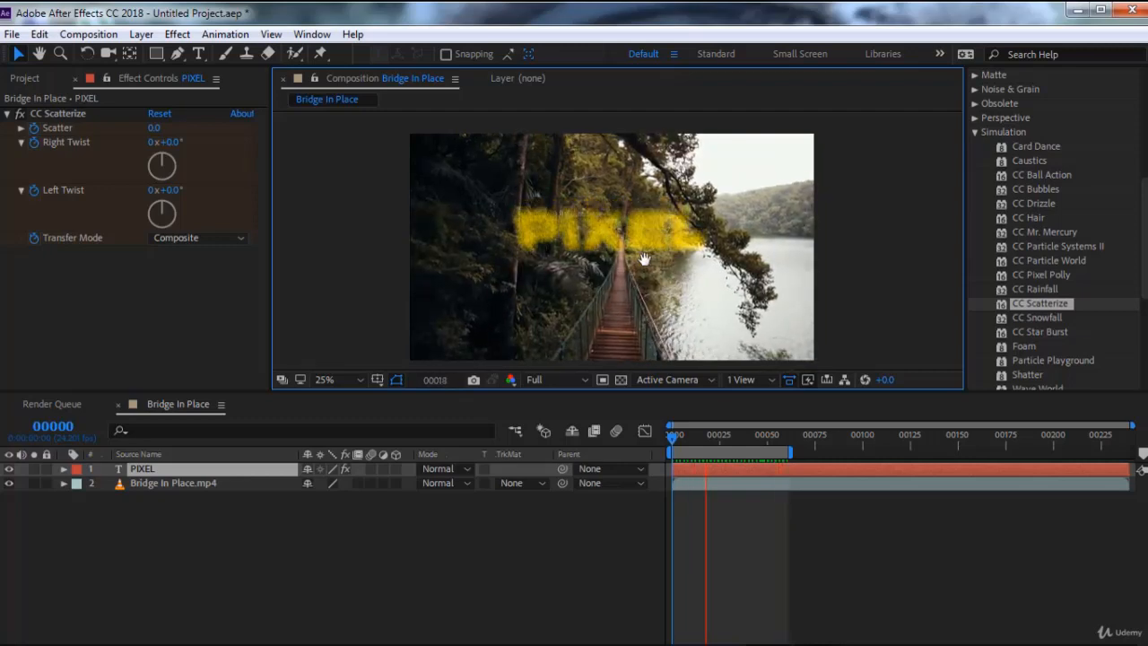
pyautogui.press('space')
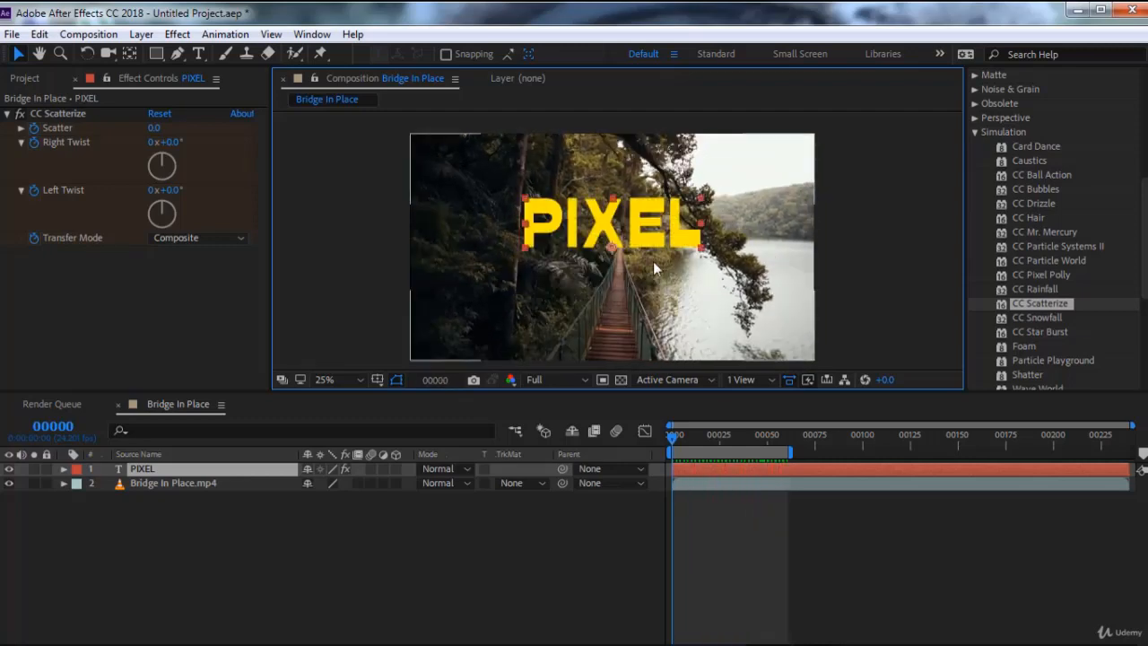
pyautogui.click(83, 117)
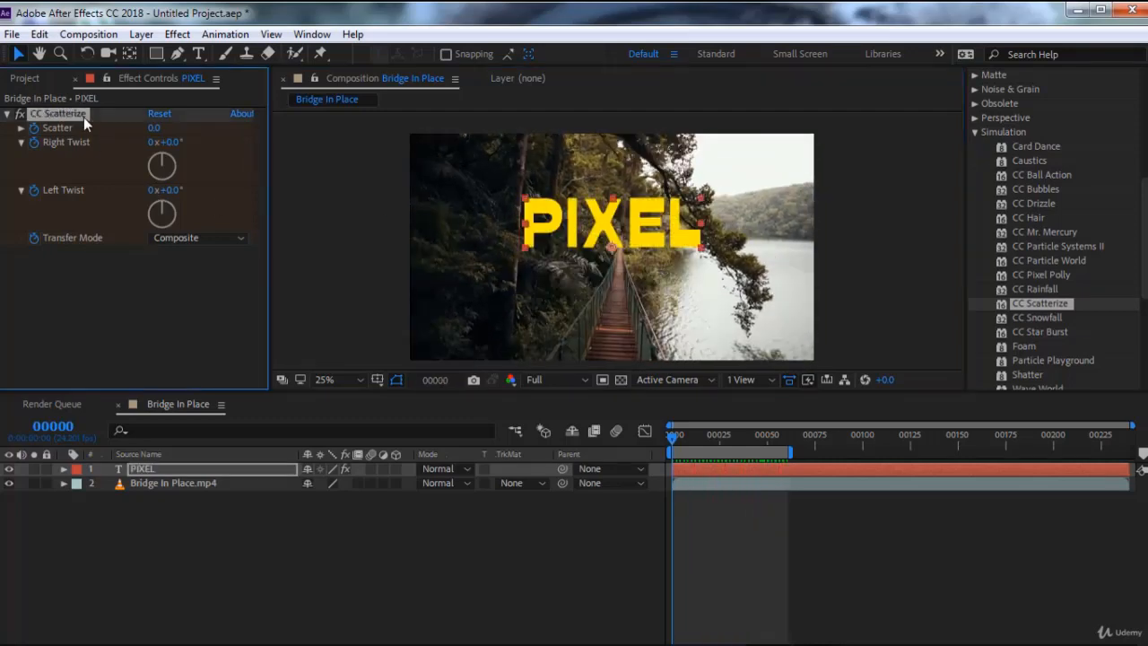
pyautogui.press('Delete')
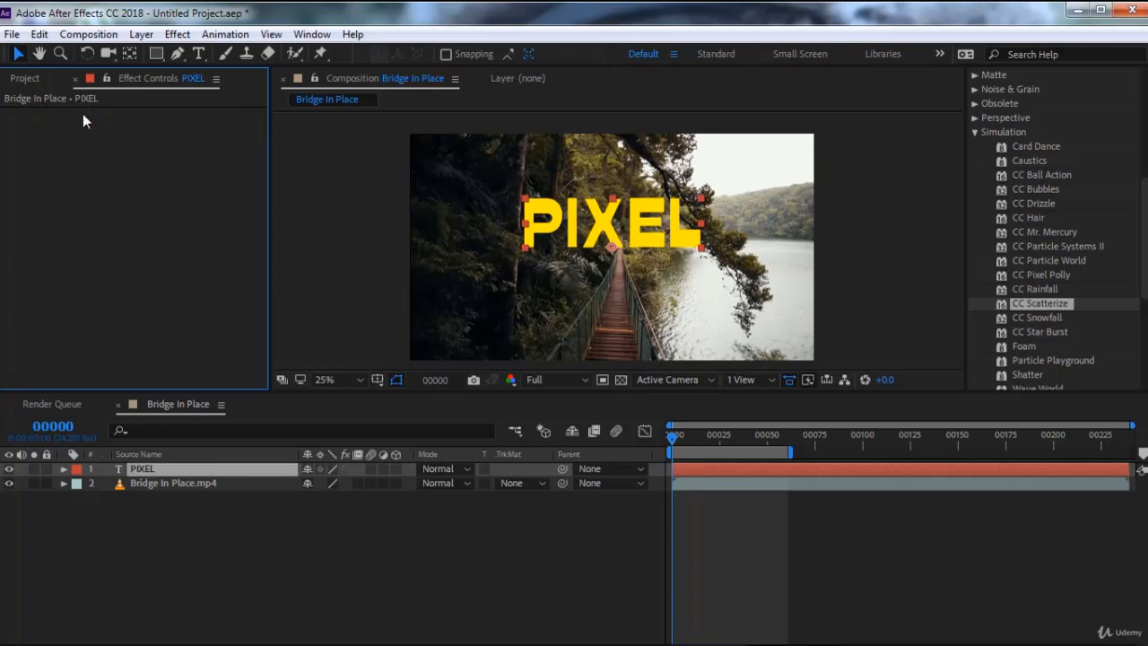
# Apply CC Snowfall to the PIXEL text layer, inspect the letters up close and delete the PIXEL layer
pyautogui.doubleClick(1039, 318)
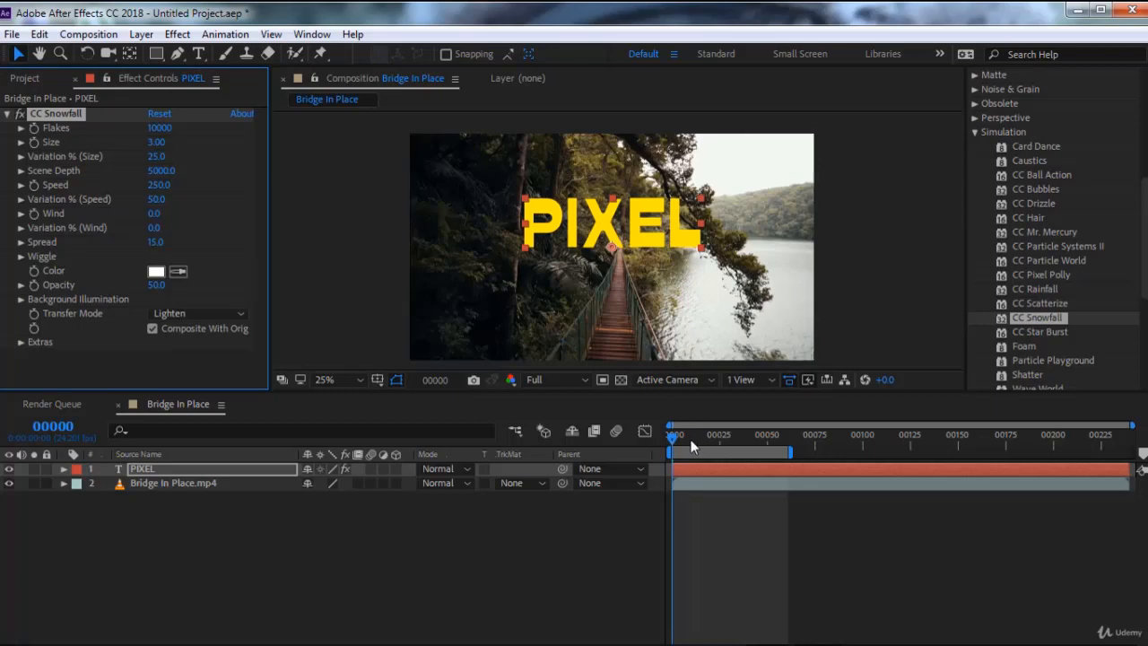
pyautogui.moveTo(688, 436); pyautogui.dragTo(670, 437)
pyautogui.scroll(2, 669, 214)
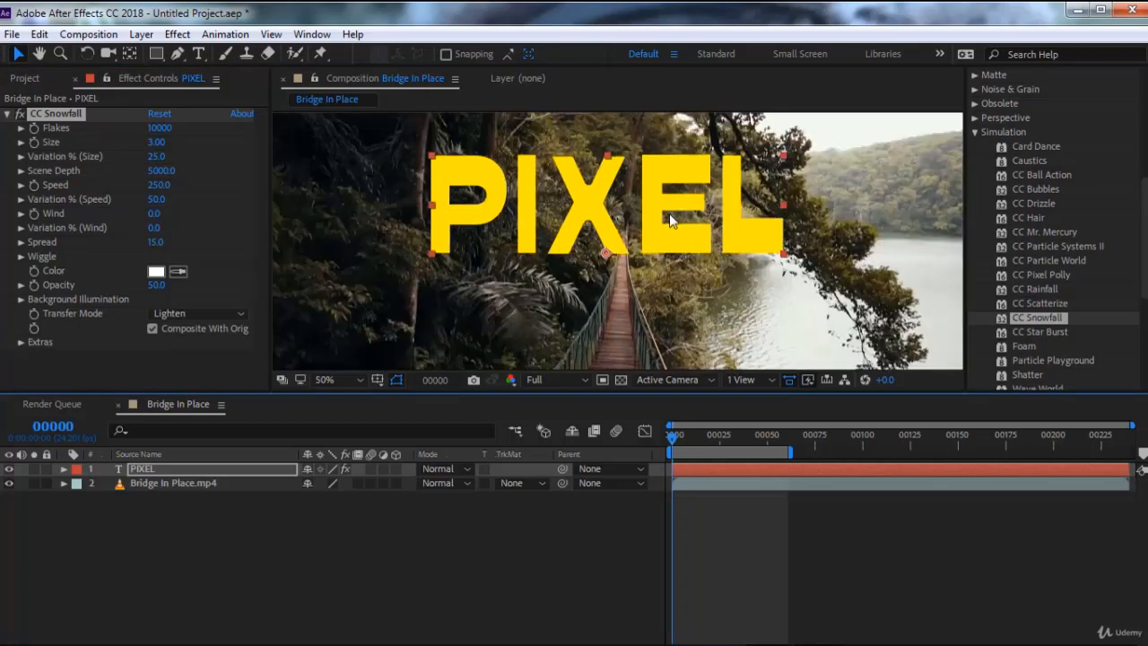
pyautogui.click(200, 468)
pyautogui.press('Delete')
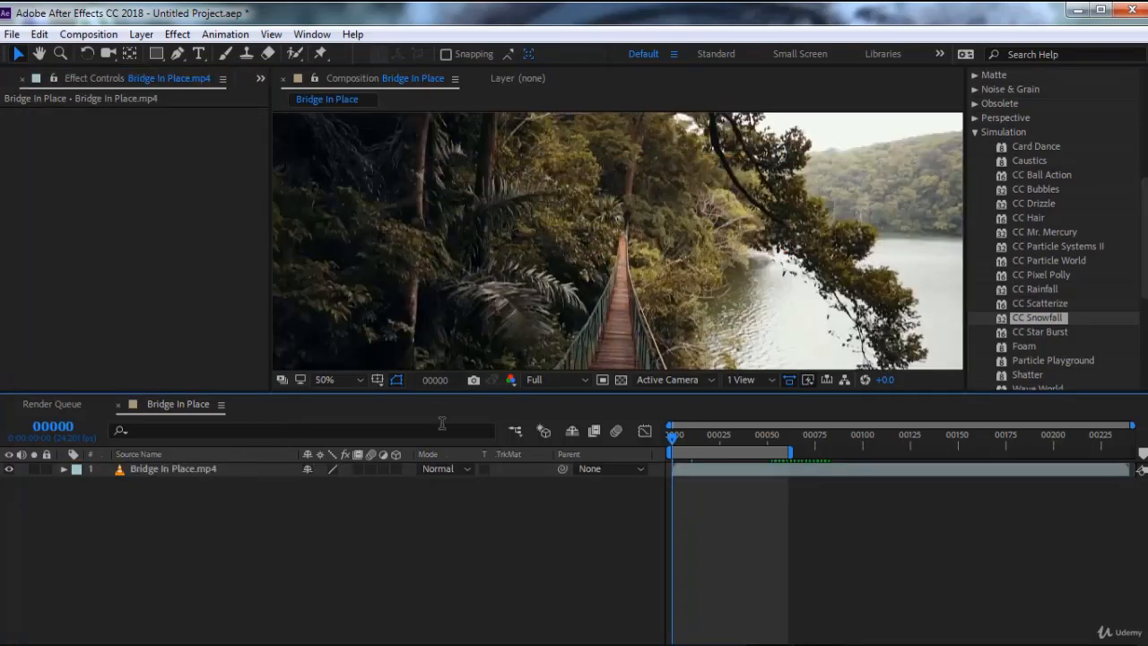
# Preview the bridge footage without any effect and return to the first frame
pyautogui.press('space')
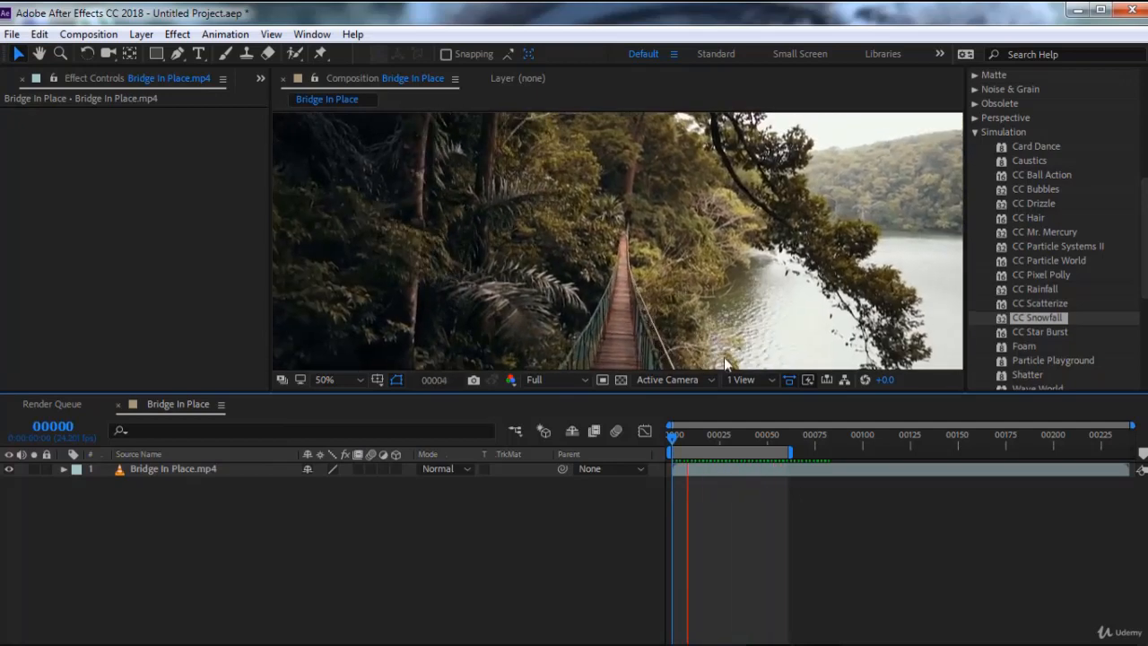
pyautogui.click(705, 438)
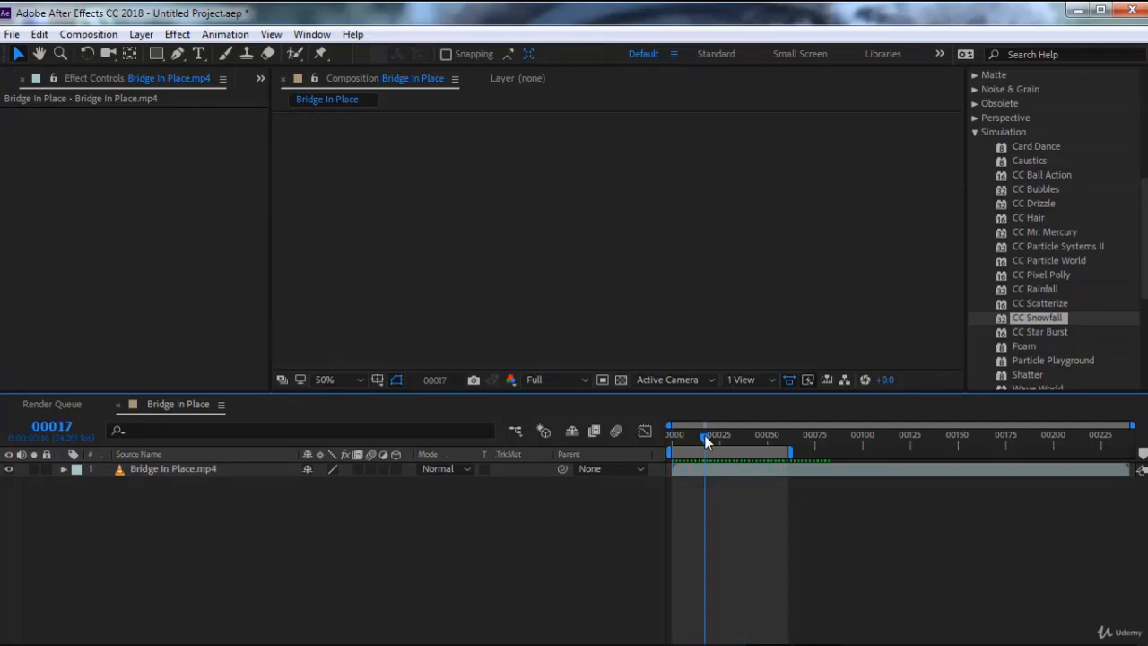
pyautogui.press('Home')
# Apply CC Snowfall to the Bridge In Place.mp4 layer and preview the falling snow from the first frame
pyautogui.click(208, 467)
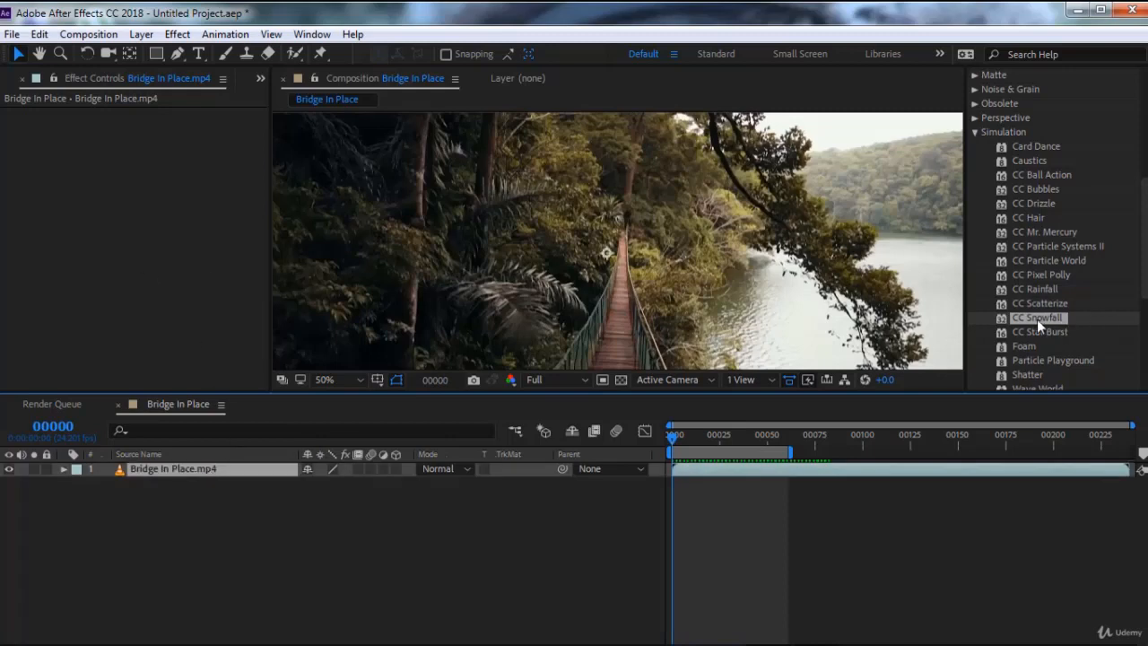
pyautogui.doubleClick(1036, 319)
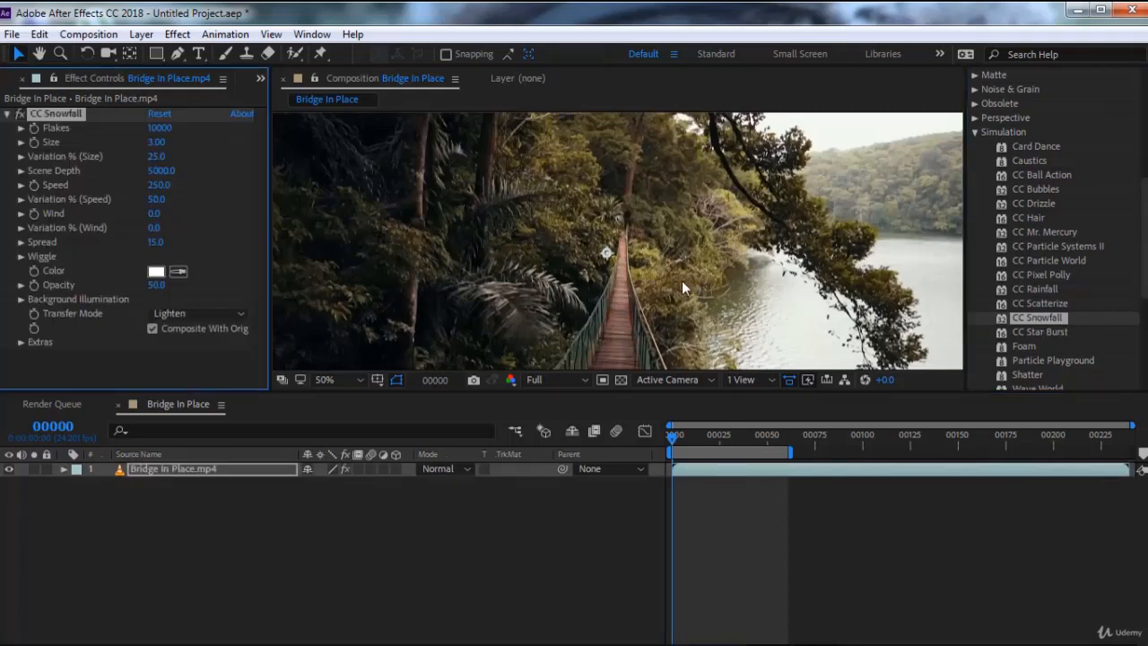
pyautogui.click(634, 437)
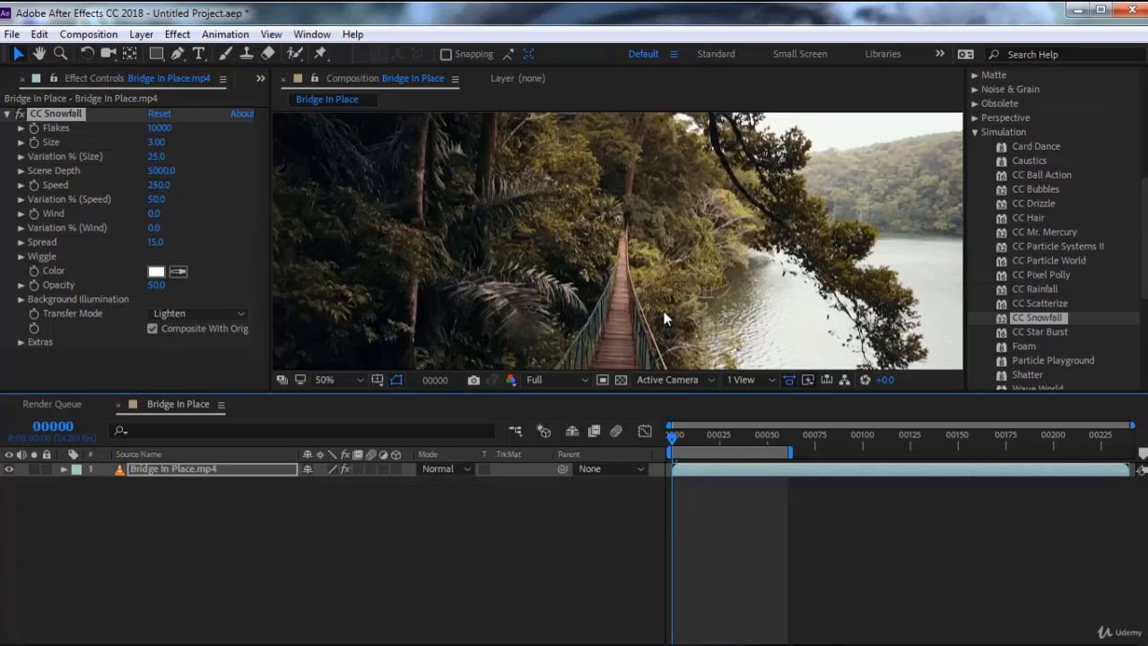
pyautogui.press('space')
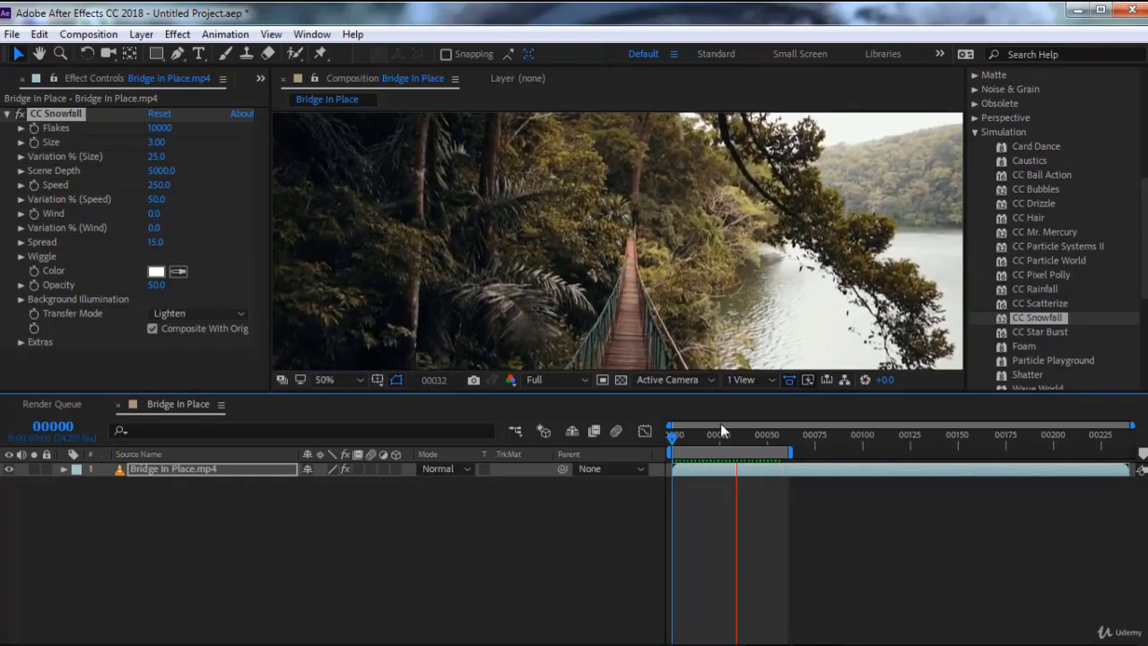
pyautogui.press('space')
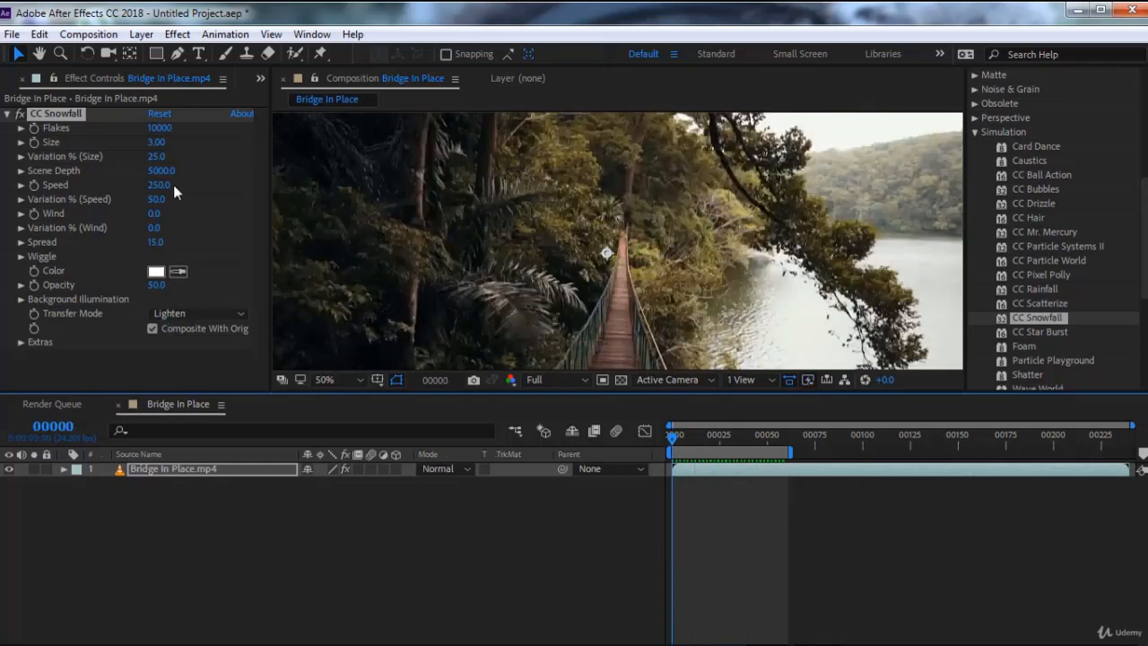
# Set the CC Snowfall Size to 4.08 and Variation % (Size) to 44.0, and preview the snow
pyautogui.moveTo(149, 148); pyautogui.dragTo(251, 152)
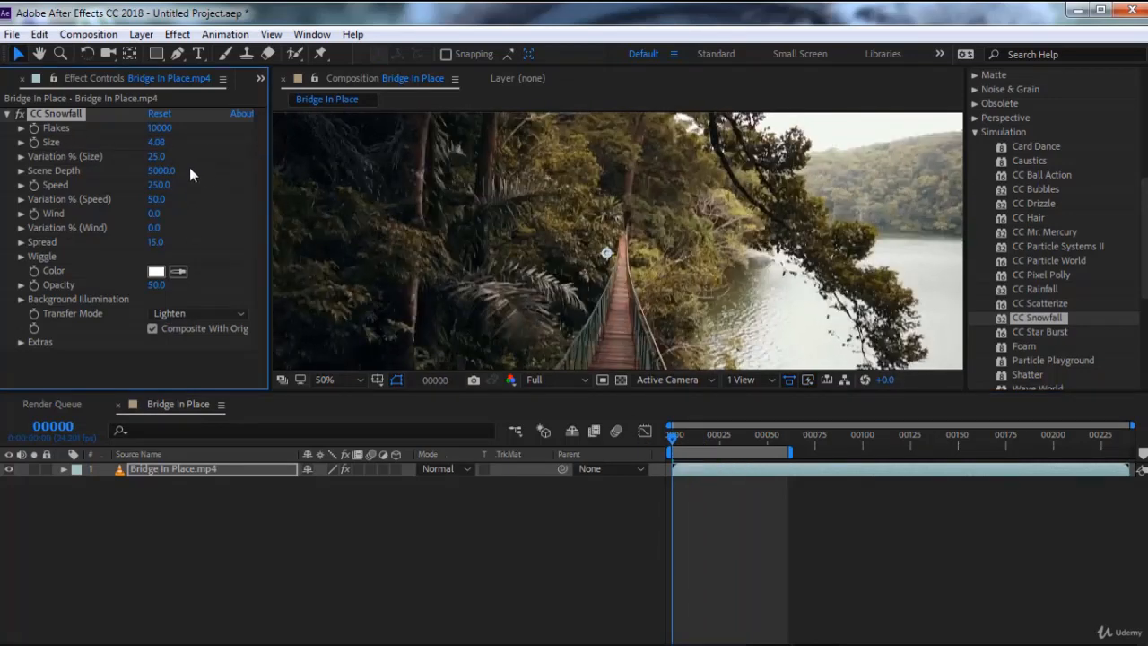
pyautogui.moveTo(158, 159); pyautogui.dragTo(177, 157)
pyautogui.press('space')
pyautogui.press('space')
pyautogui.press('space')
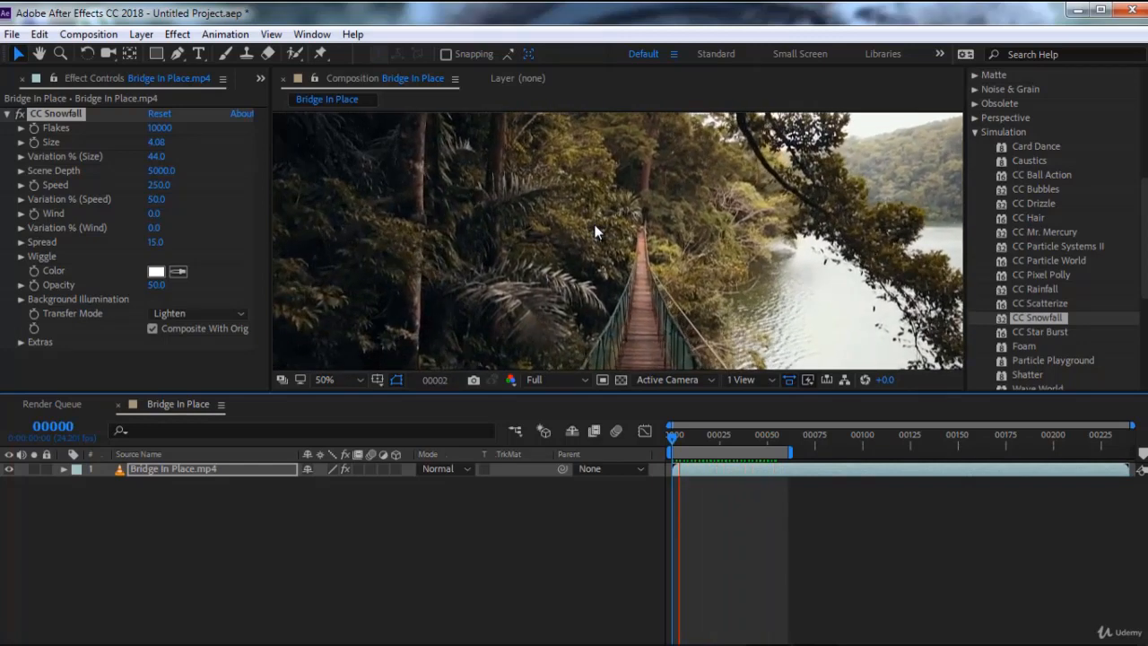
pyautogui.click(595, 226)
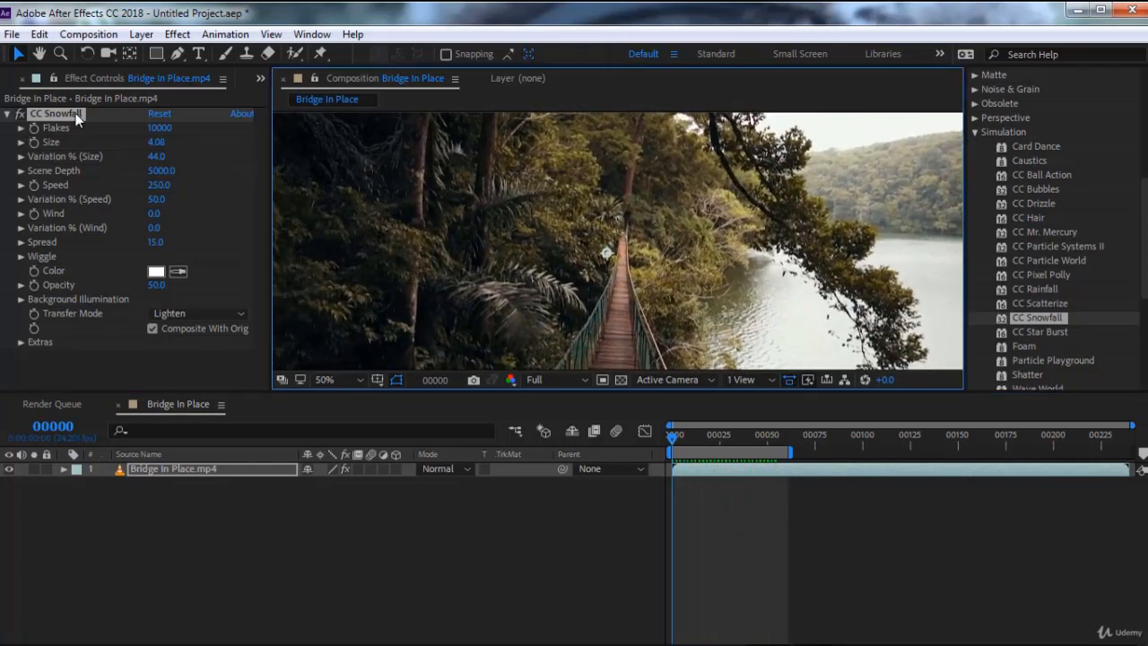
# Replace CC Snowfall on the Bridge In Place.mp4 layer with CC Star Burst and inspect the star field
pyautogui.click(76, 116)
pyautogui.press('Delete')
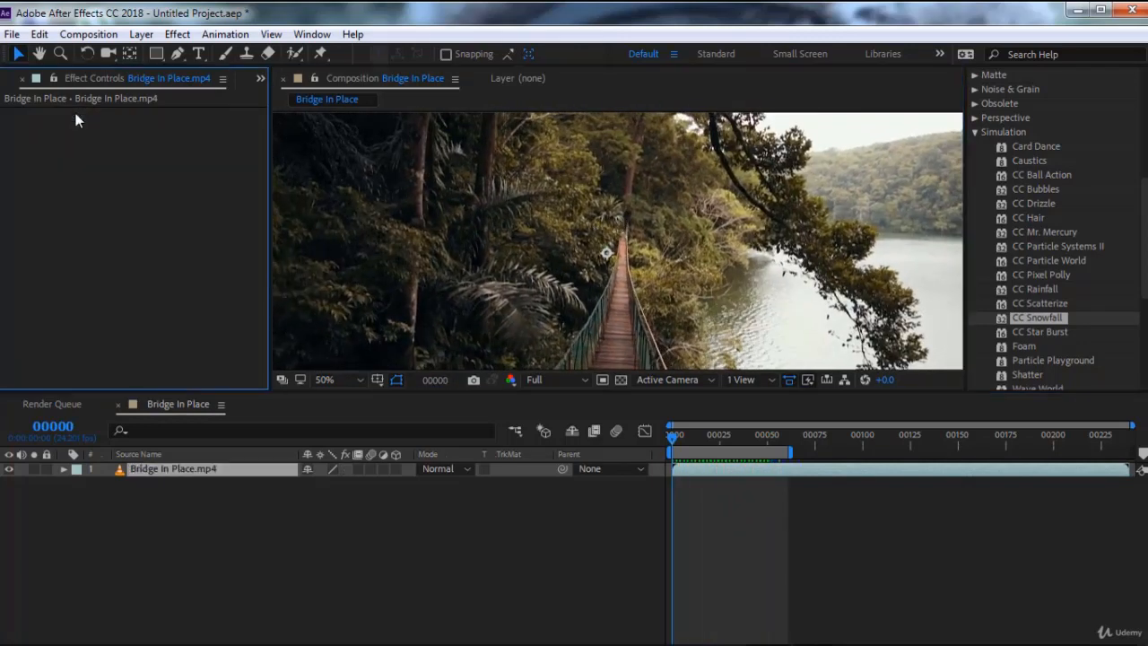
pyautogui.click(1040, 332)
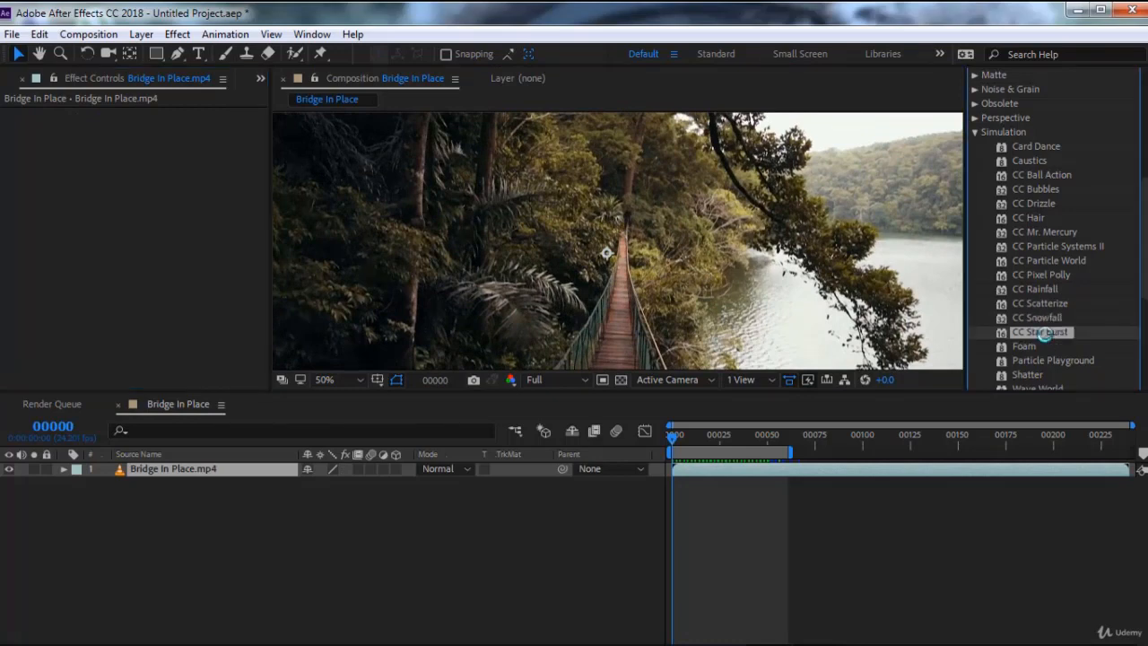
pyautogui.doubleClick(1043, 333)
pyautogui.scroll(-2, 689, 245)
pyautogui.moveTo(651, 255); pyautogui.dragTo(652, 239)
pyautogui.scroll(2, 653, 242)
pyautogui.scroll(-2, 652, 240)
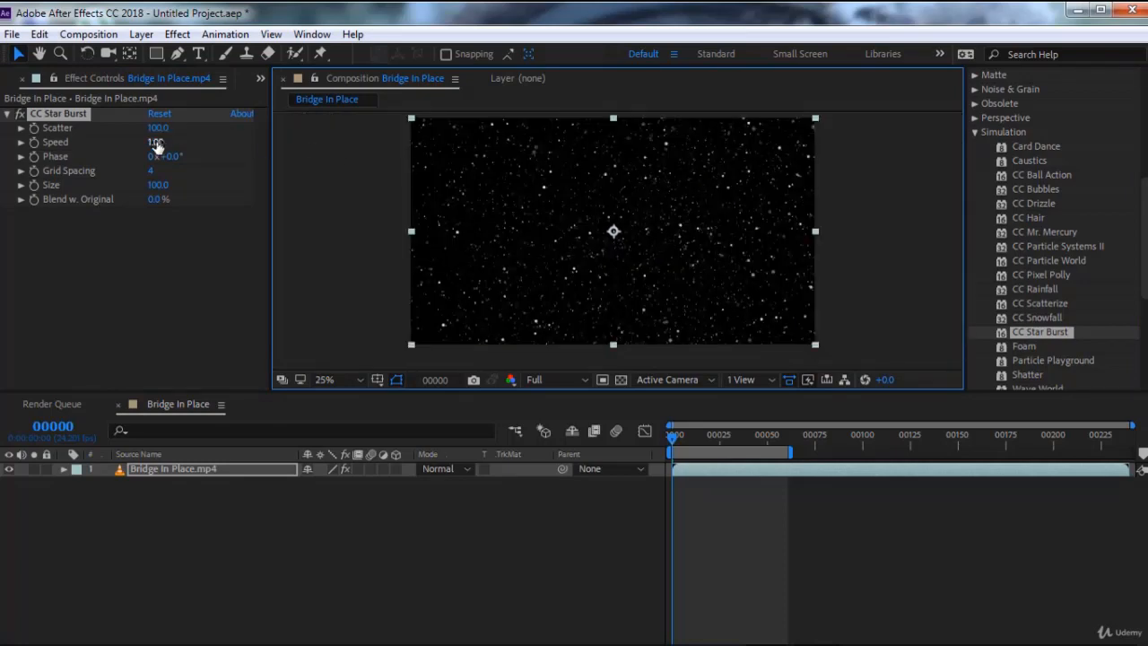
# Set the CC Star Burst Speed to 1.59 and Scatter to 228.0, and preview the moving stars up to frame 34
pyautogui.moveTo(156, 146); pyautogui.dragTo(208, 131)
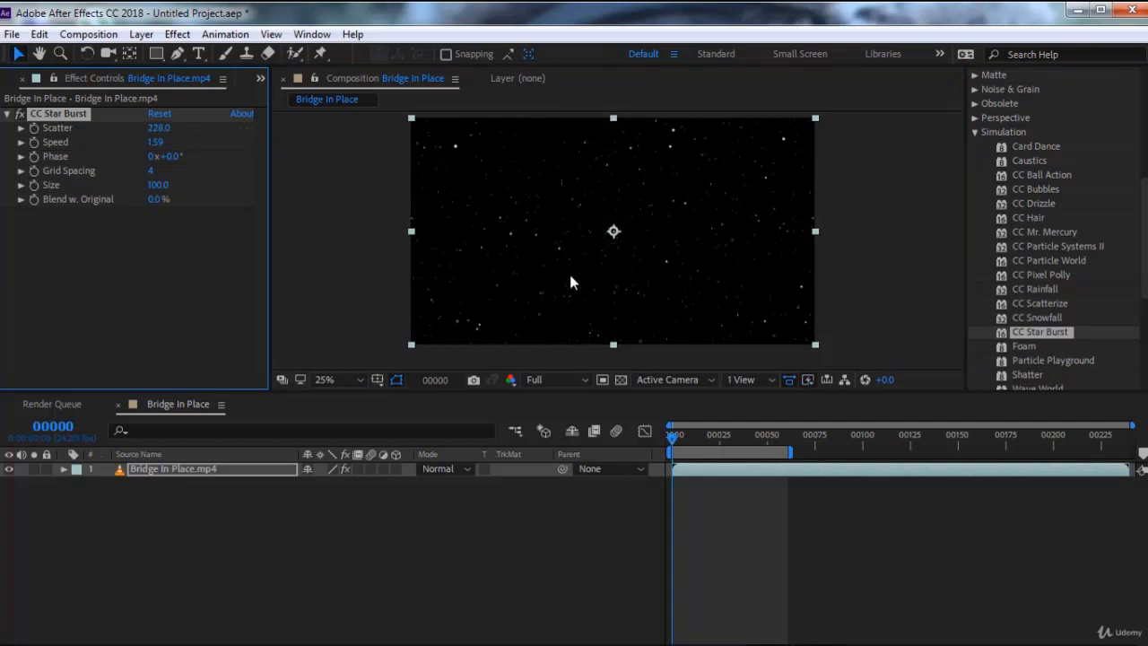
pyautogui.press('space')
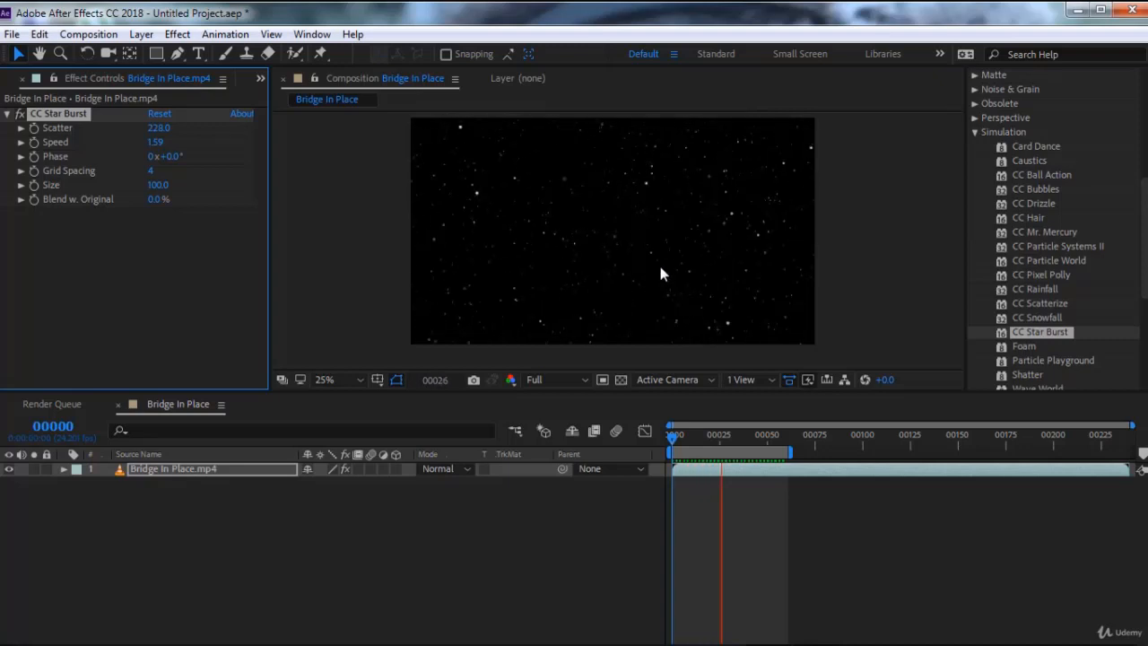
pyautogui.click(691, 437)
pyautogui.moveTo(691, 437); pyautogui.dragTo(735, 436)
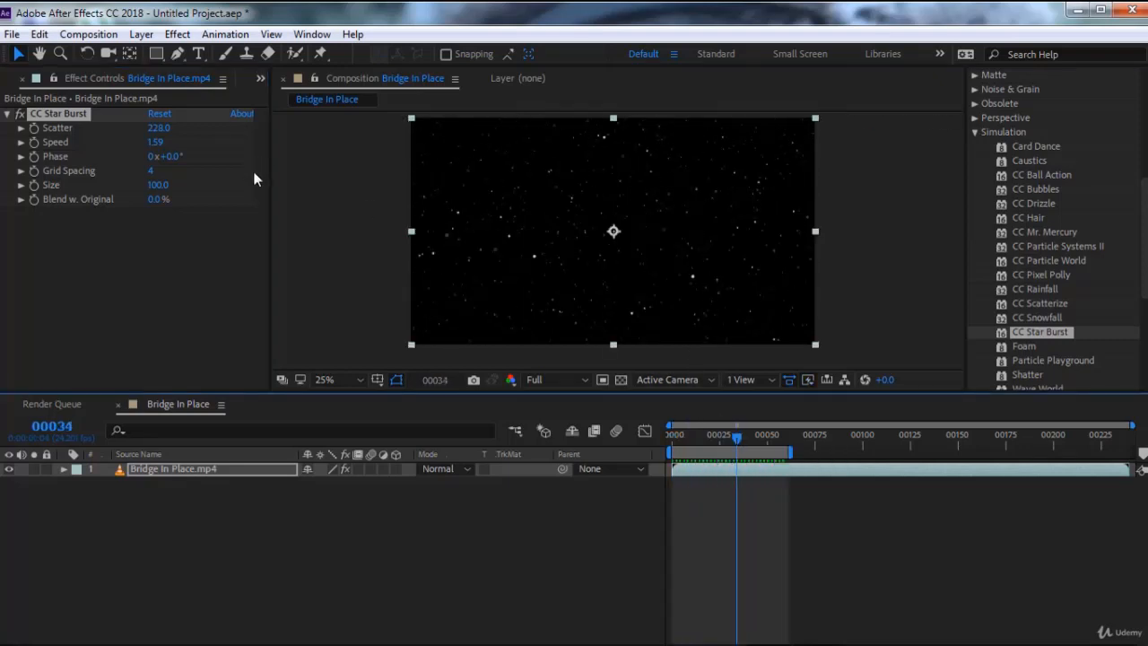
# Replace CC Star Burst on the Bridge In Place.mp4 layer with Foam and set its View to Rendered
pyautogui.click(65, 115)
pyautogui.press('Delete')
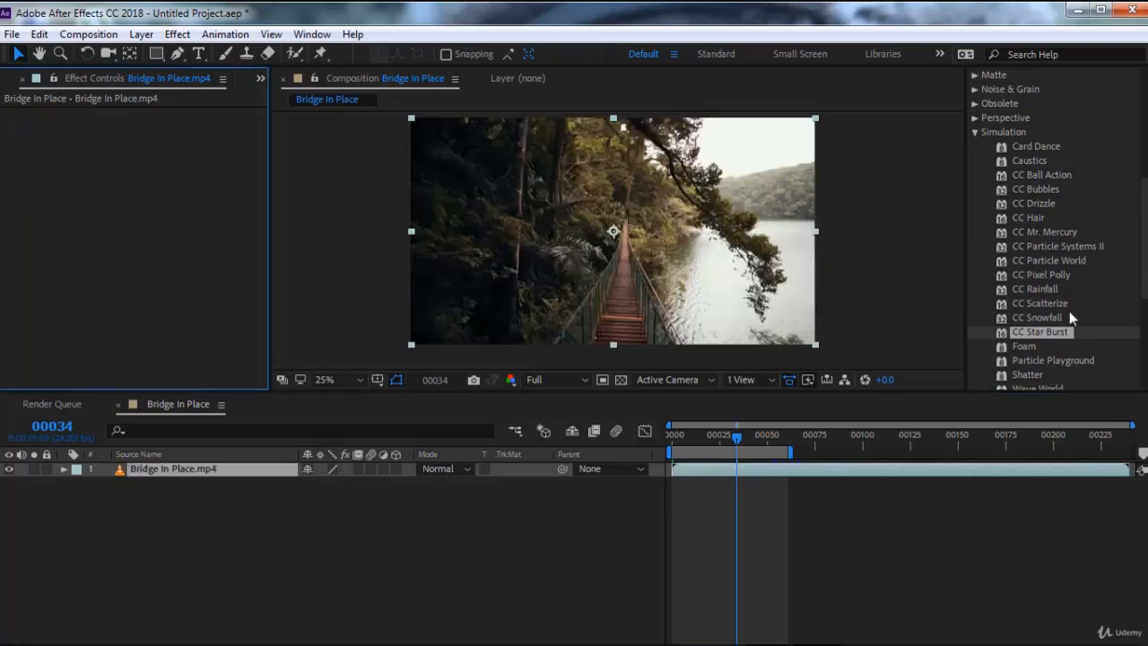
pyautogui.moveTo(1030, 348); pyautogui.dragTo(726, 284)
pyautogui.press('.')
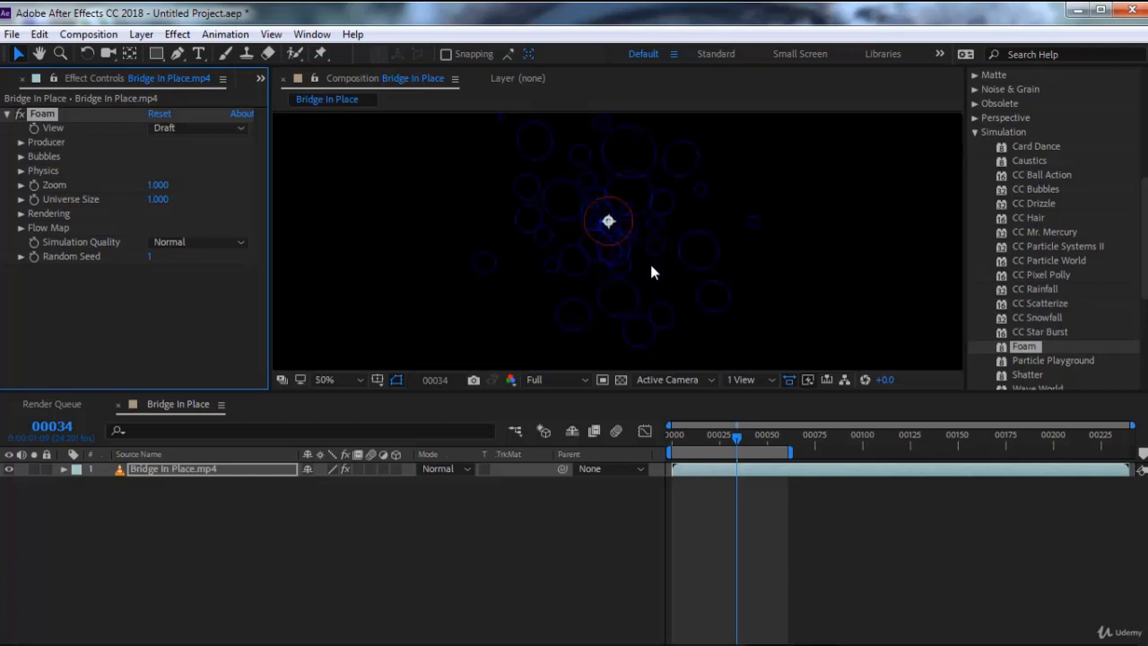
pyautogui.press(',')
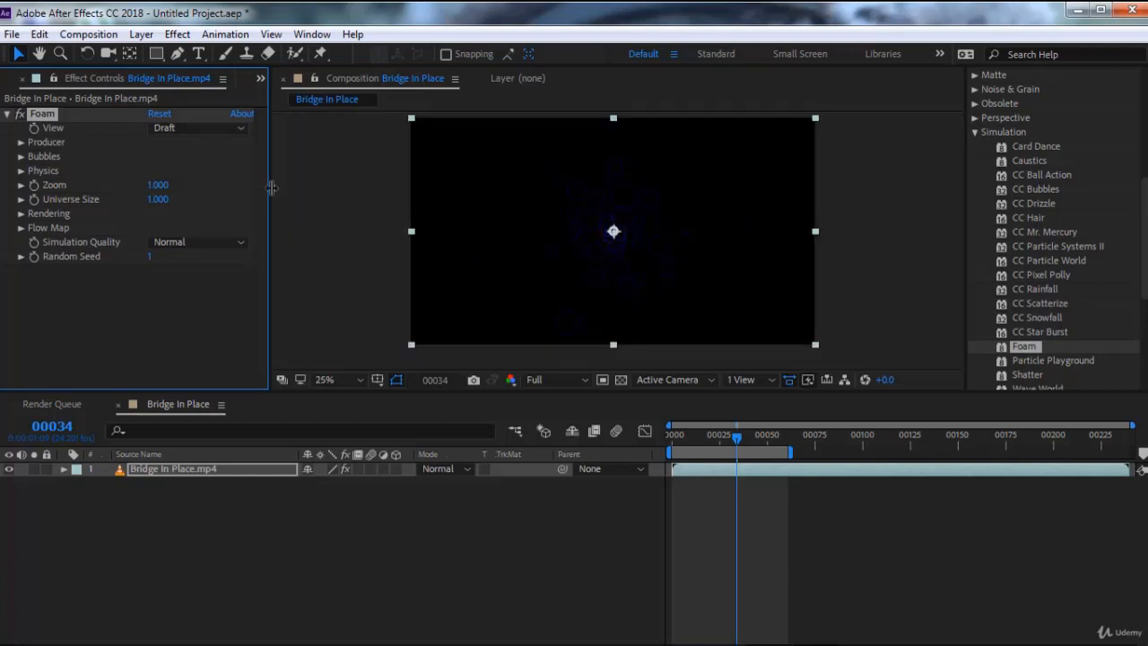
pyautogui.click(186, 129)
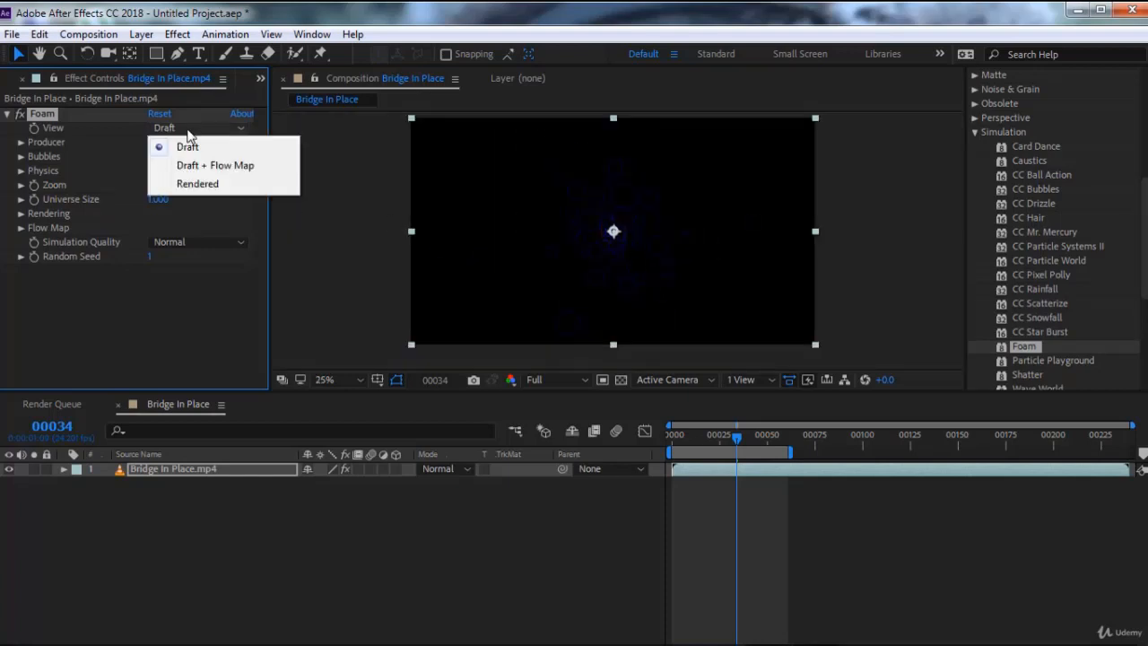
pyautogui.click(197, 183)
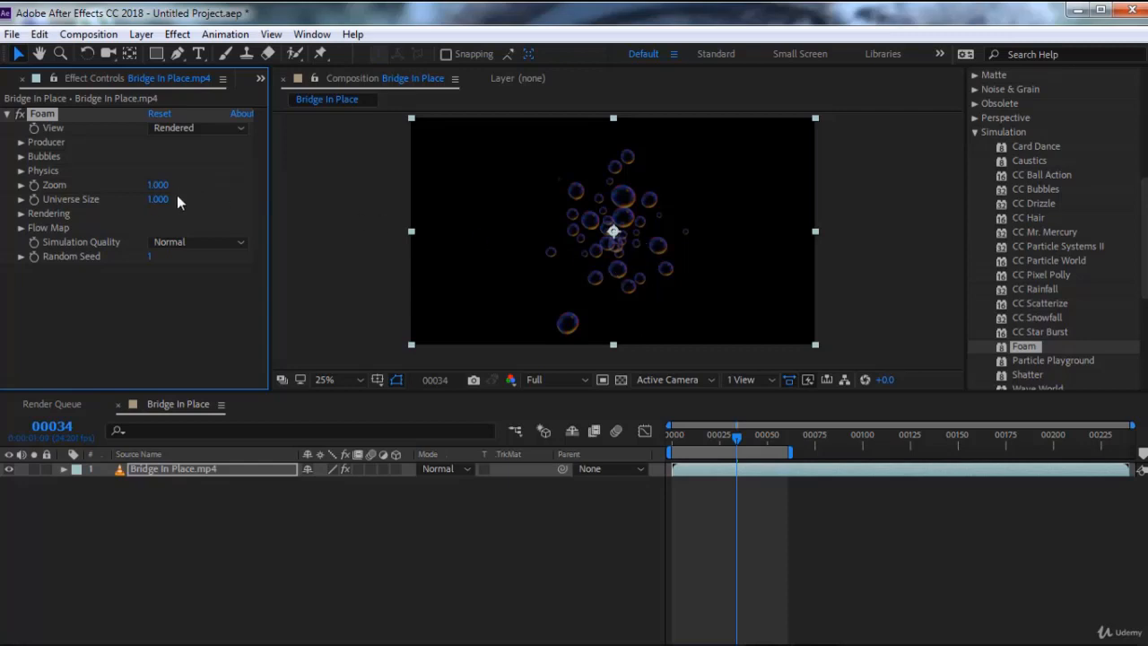
# Set the Foam Zoom to 1.450, Universe Size to 1.790 and Simulation Quality to High, and preview the bubbles from the first frame
pyautogui.moveTo(176, 183); pyautogui.dragTo(229, 201)
pyautogui.click(189, 240)
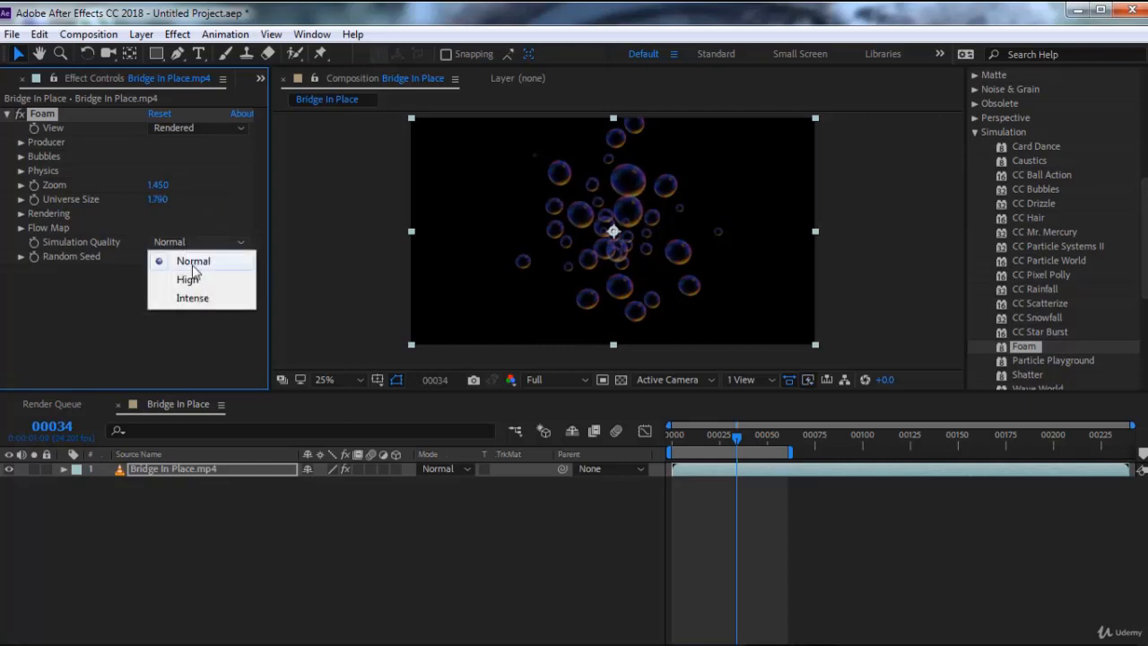
pyautogui.click(190, 280)
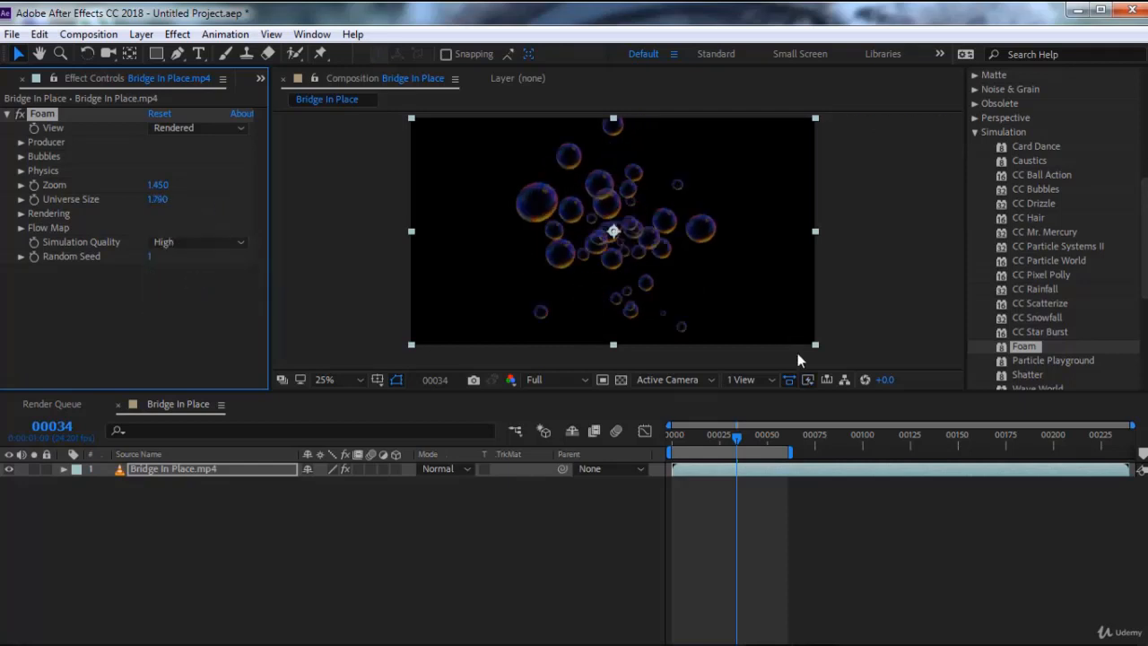
pyautogui.click(673, 435)
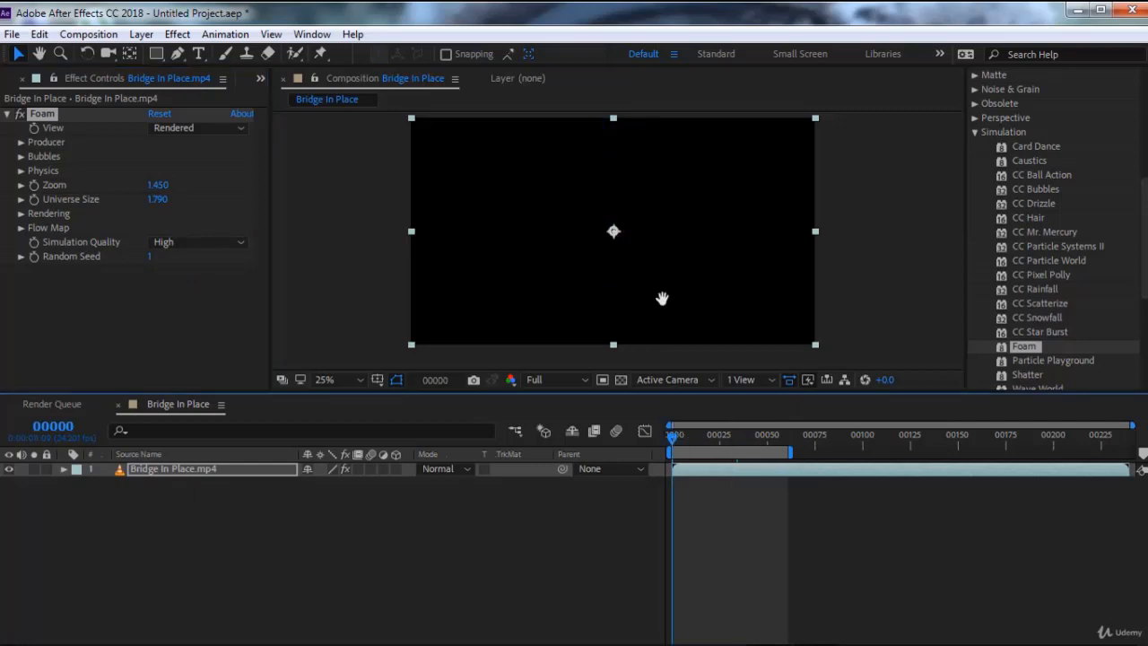
pyautogui.press('space')
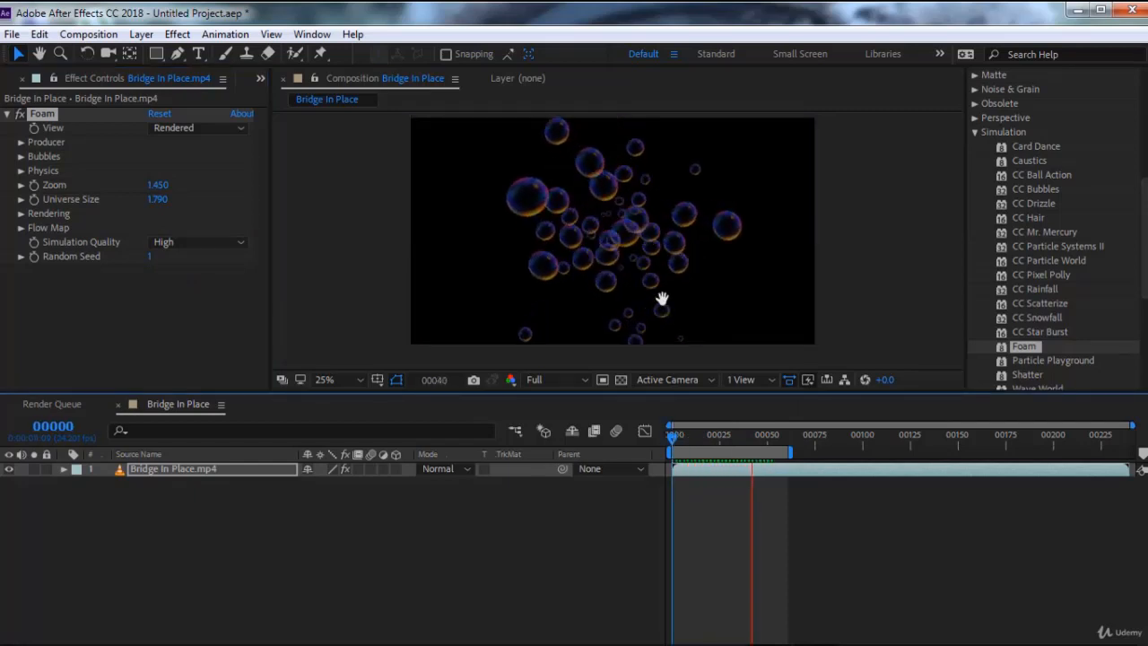
pyautogui.press('space')
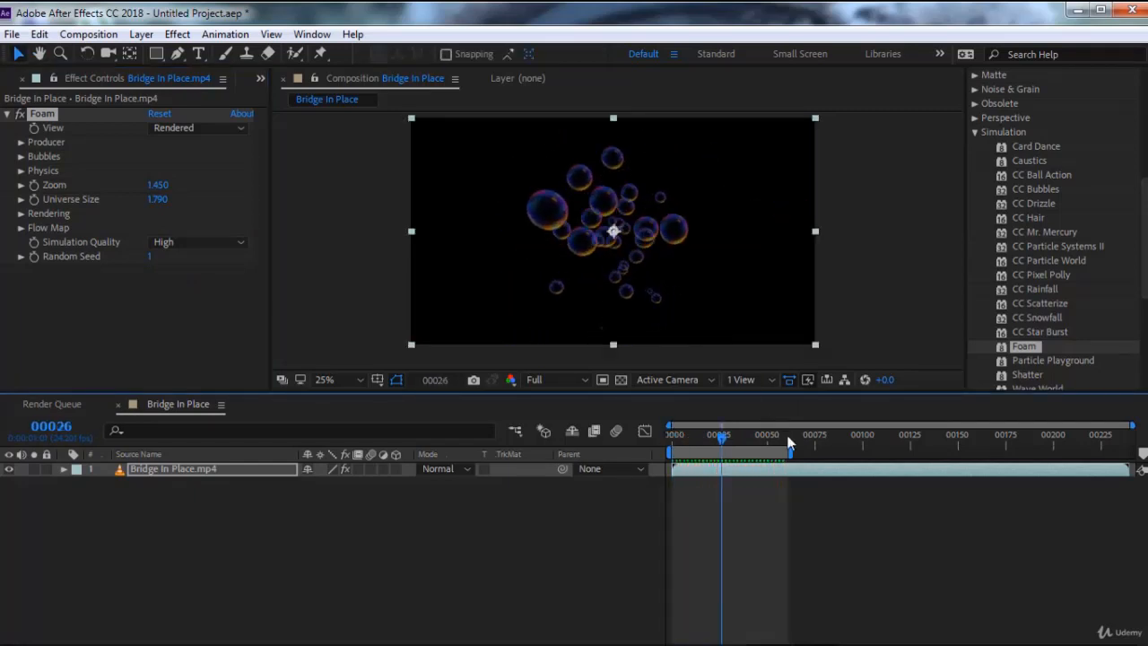
# Extend the work area end to about frame 165 and preview the longer bubble animation from the start
pyautogui.moveTo(792, 449); pyautogui.dragTo(988, 451)
pyautogui.click(673, 435)
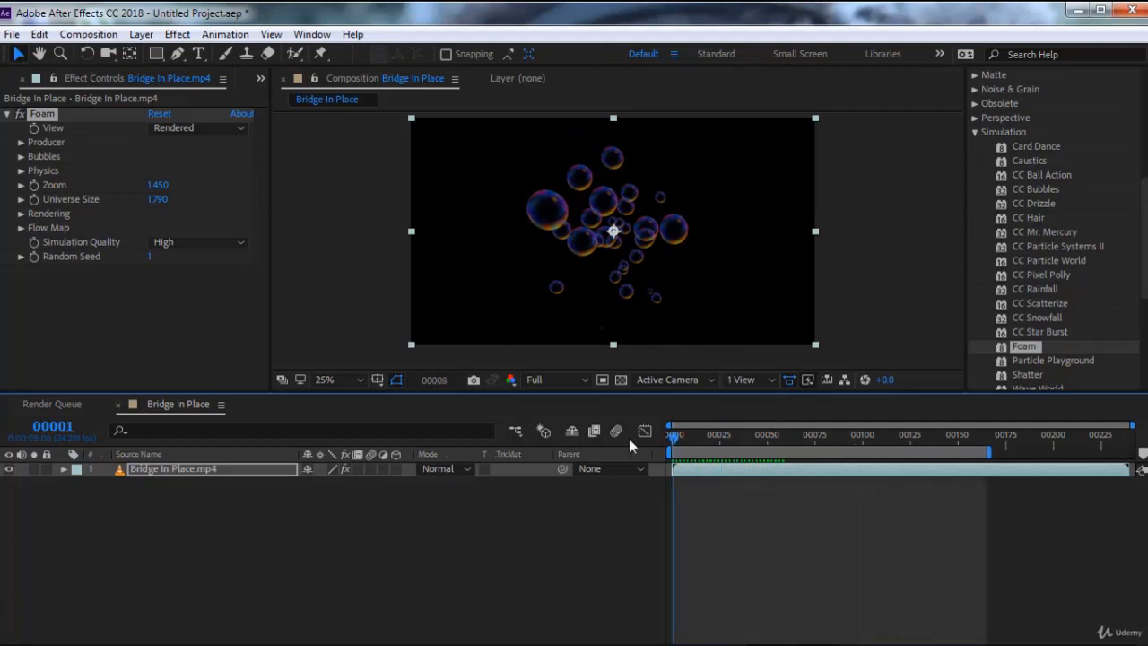
pyautogui.press('space')
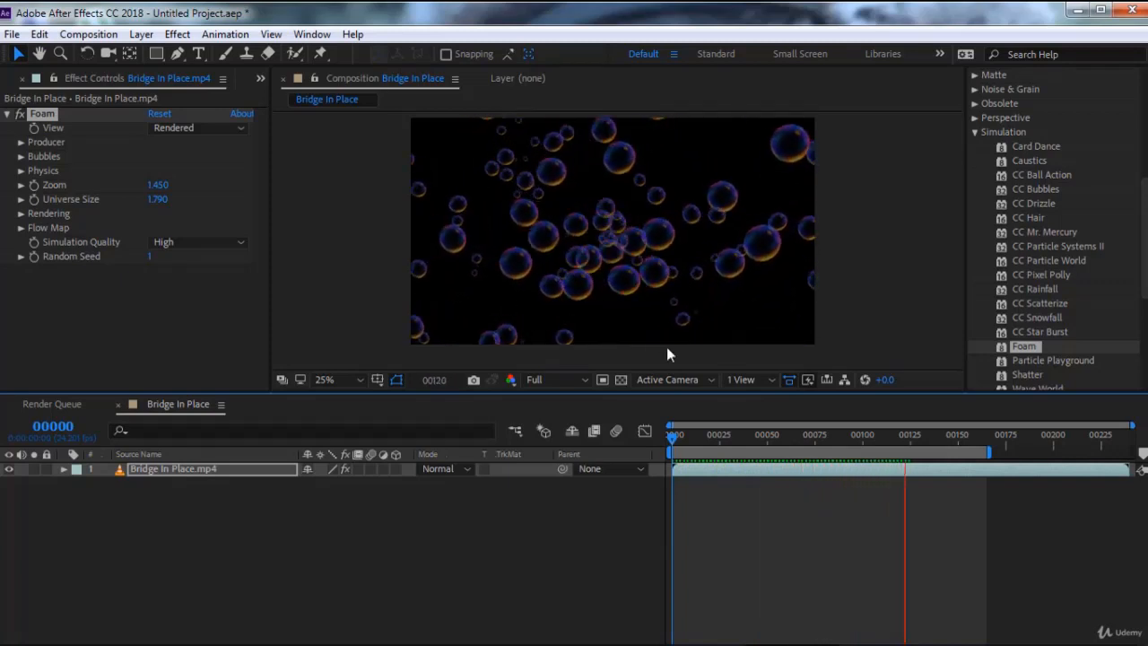
pyautogui.press('space')
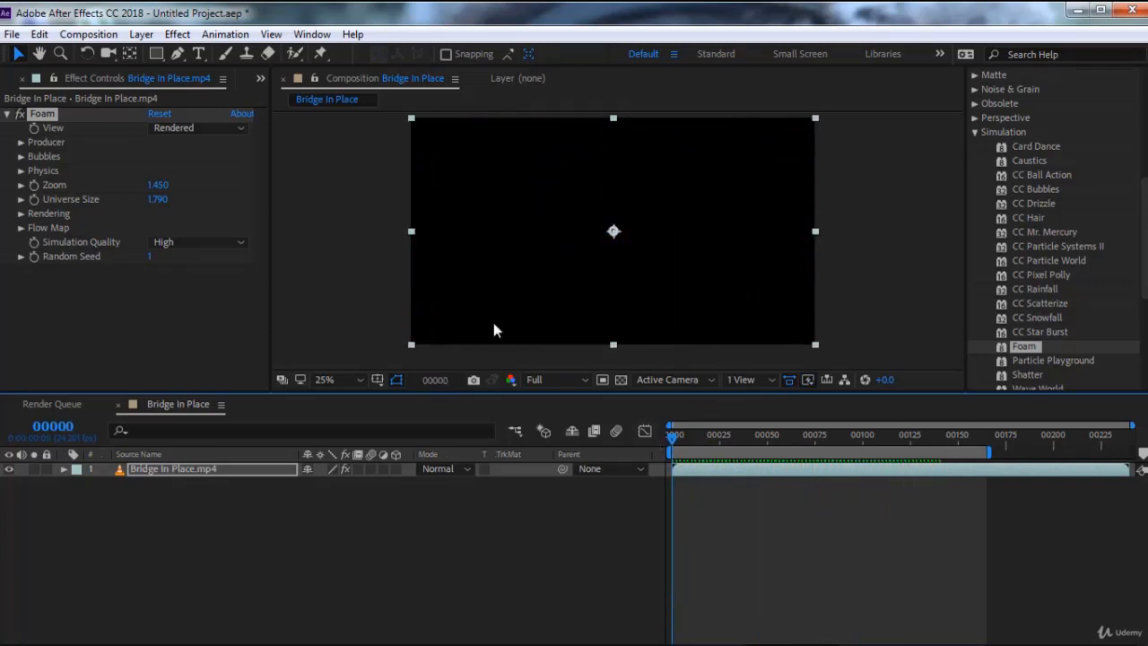
# Replace Foam on the Bridge In Place.mp4 layer with the Particle Playground effect
pyautogui.click(56, 114)
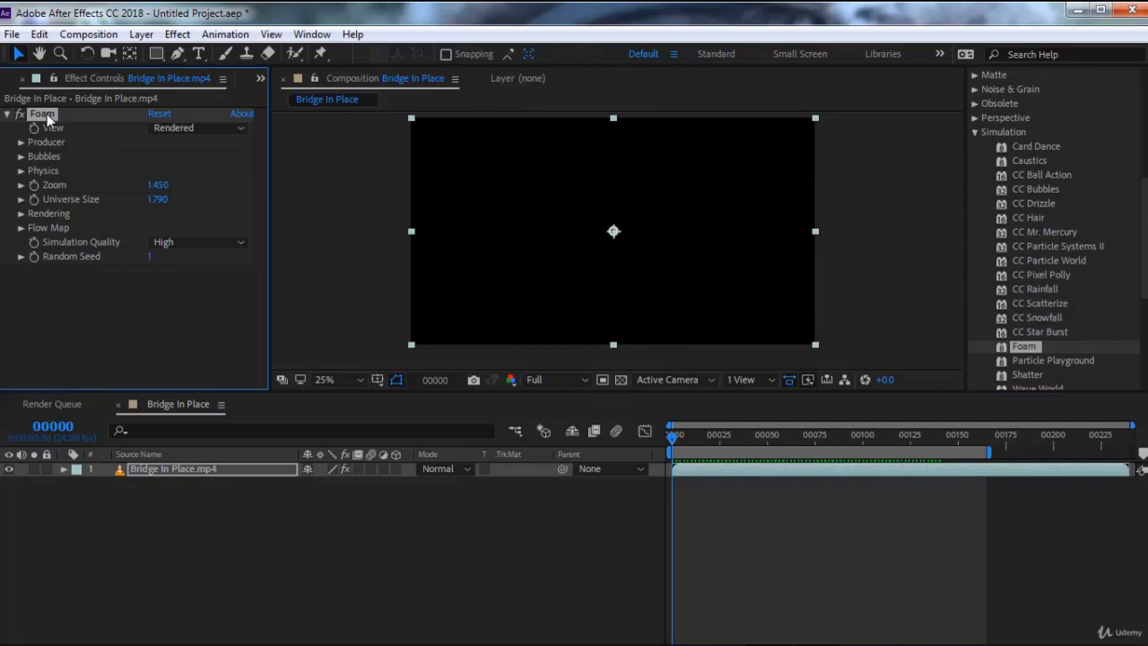
pyautogui.press('Delete')
pyautogui.scroll(-1, 1054, 341)
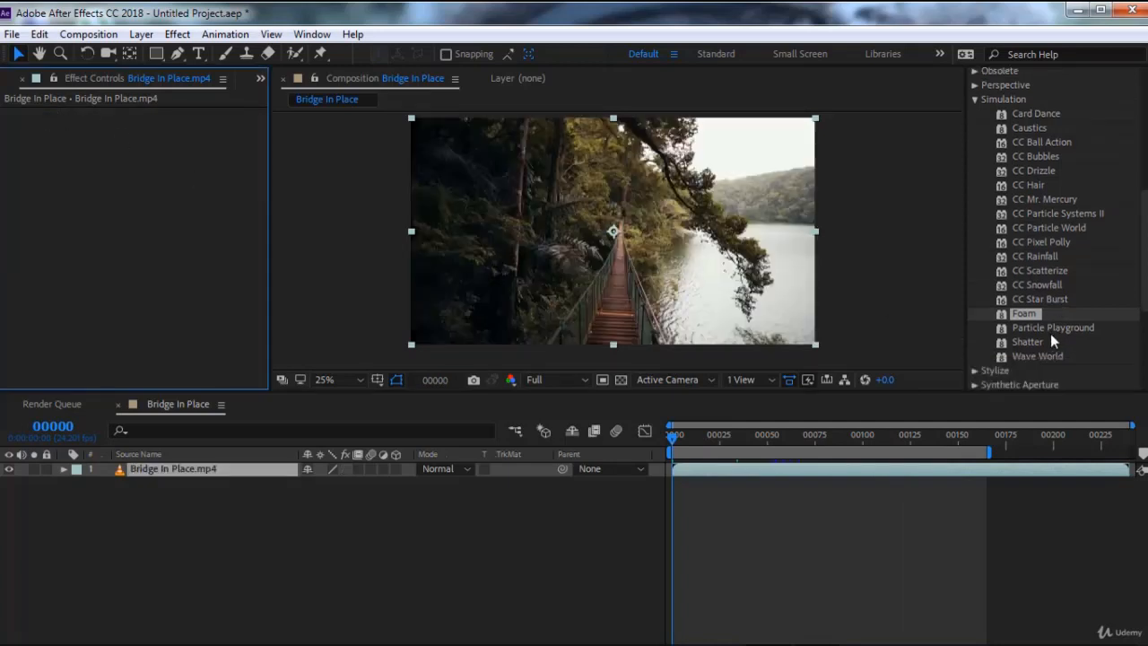
pyautogui.click(1047, 328)
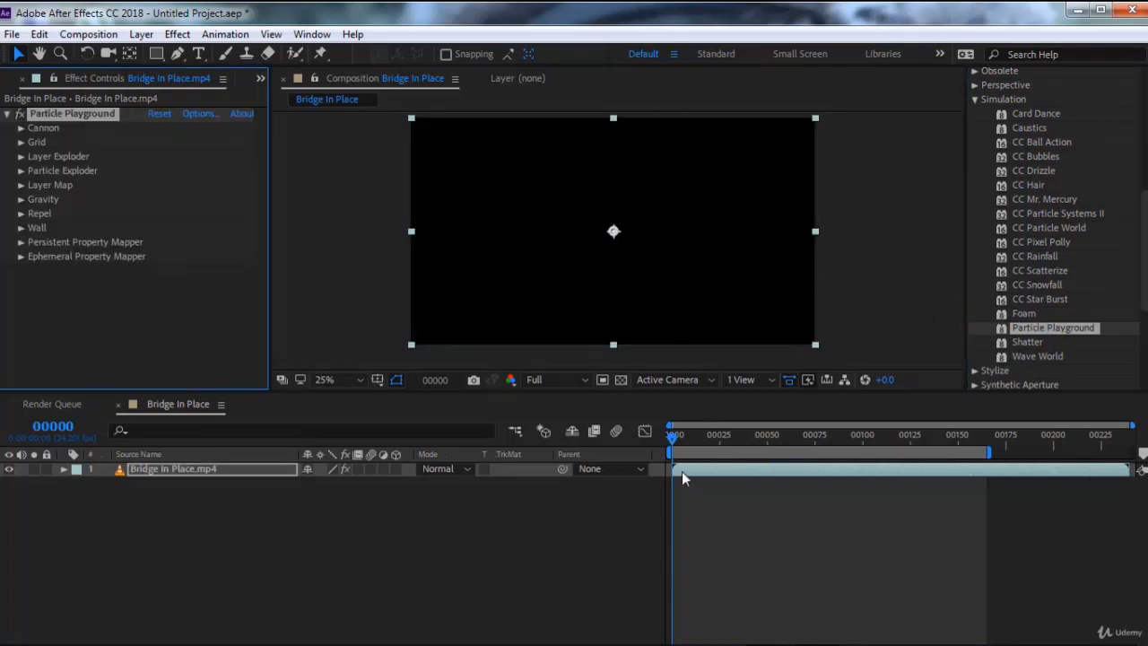
# Preview the default Particle Playground animation from the first frame and inspect the particles up close at frame 27
pyautogui.click(670, 437)
pyautogui.press('space')
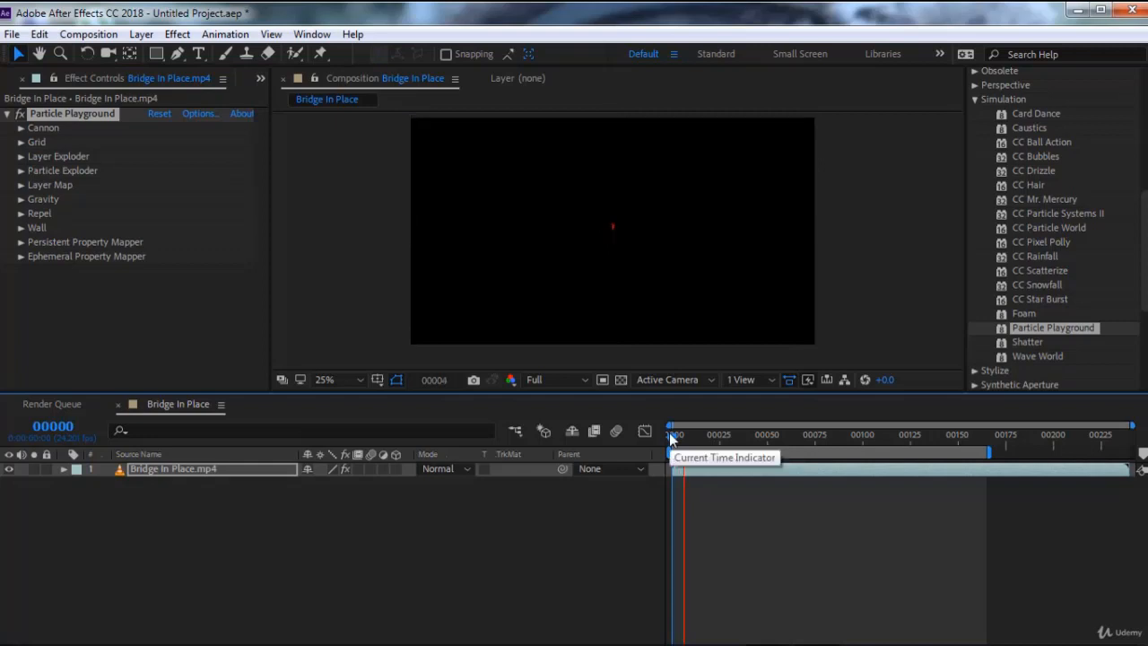
pyautogui.click(721, 435)
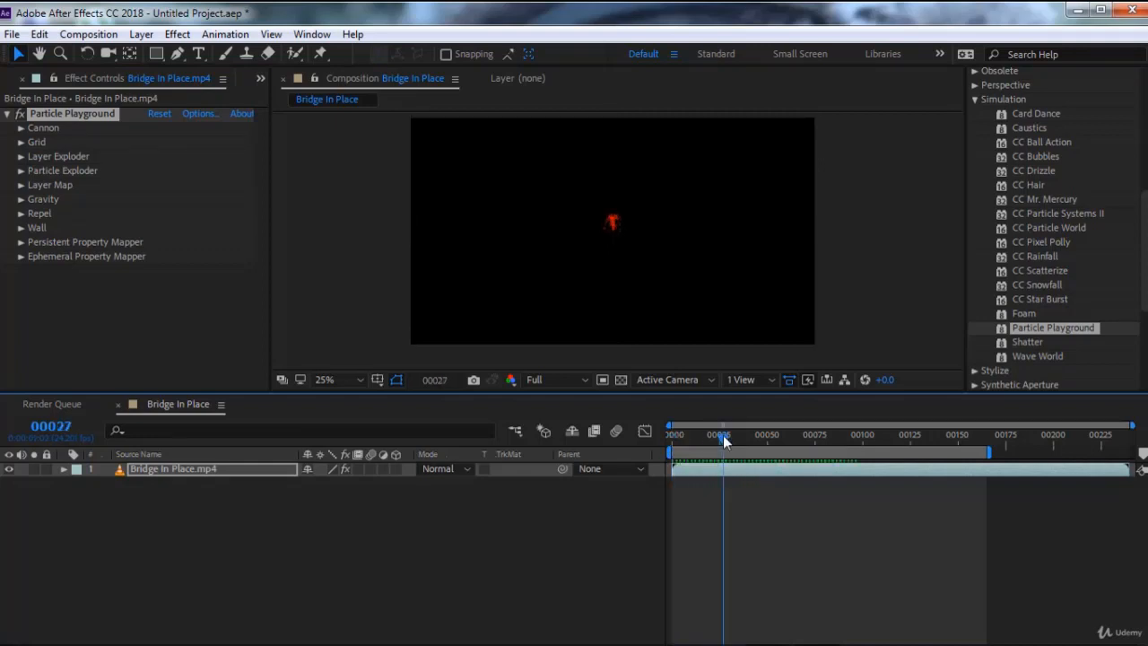
pyautogui.scroll(3, 628, 220)
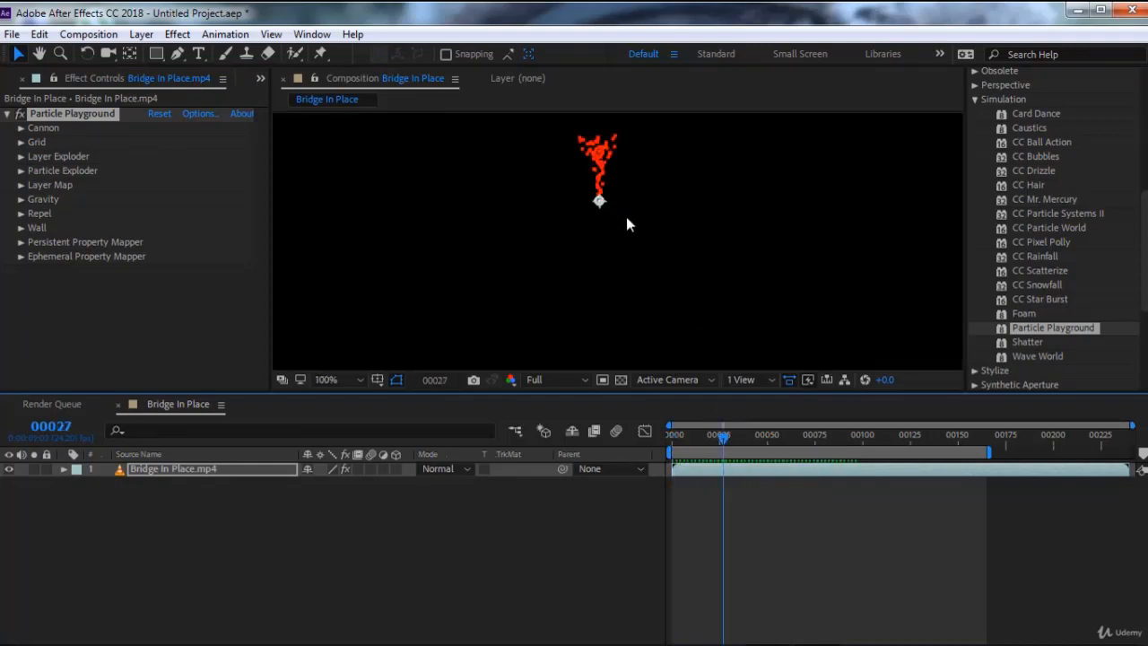
pyautogui.moveTo(620, 176); pyautogui.dragTo(652, 268)
pyautogui.press('v')
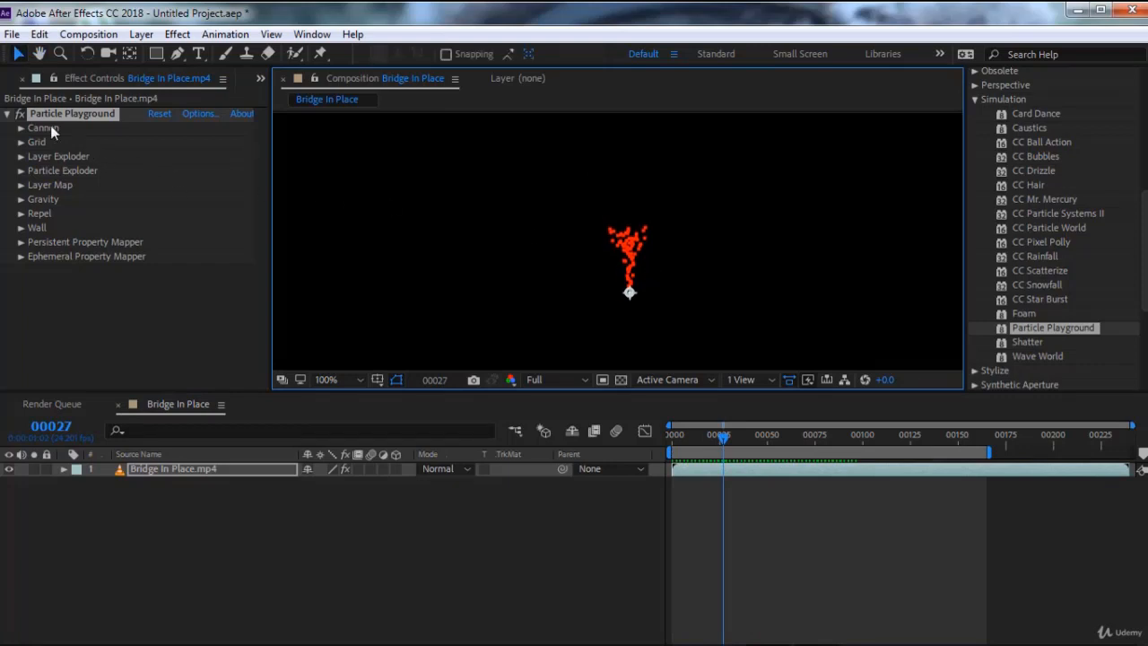
# Set the Cannon's Barrel Radius to 239, Particles Per Second to 206 and Direction Random Spread to 114, and preview from the first frame
pyautogui.click(21, 128)
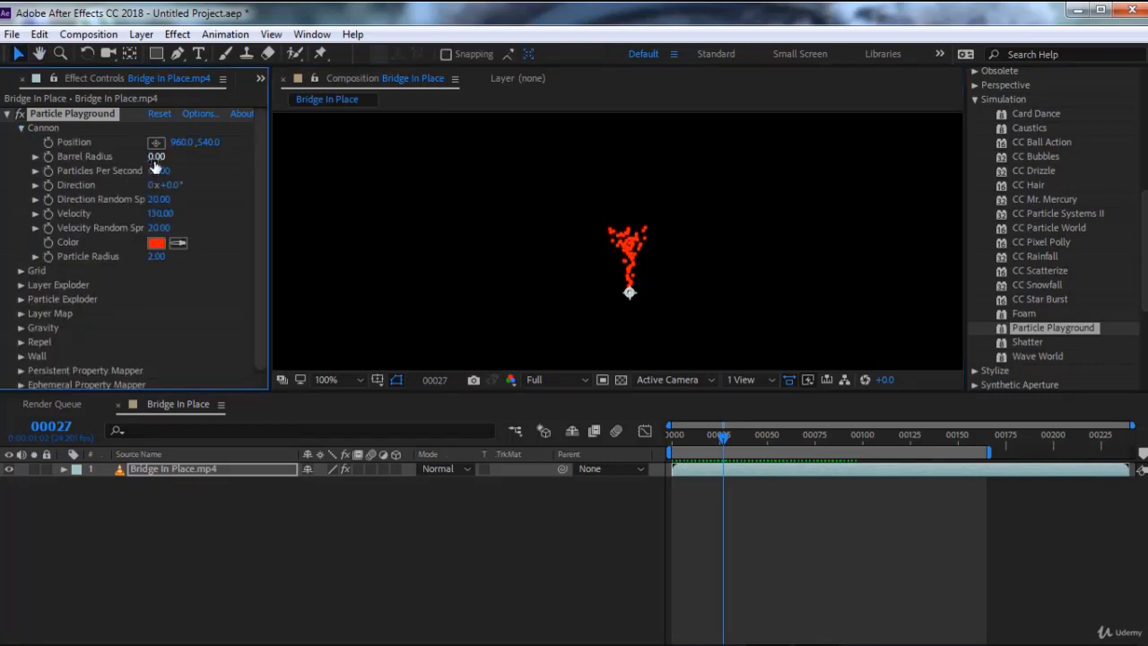
pyautogui.moveTo(154, 157); pyautogui.dragTo(226, 180)
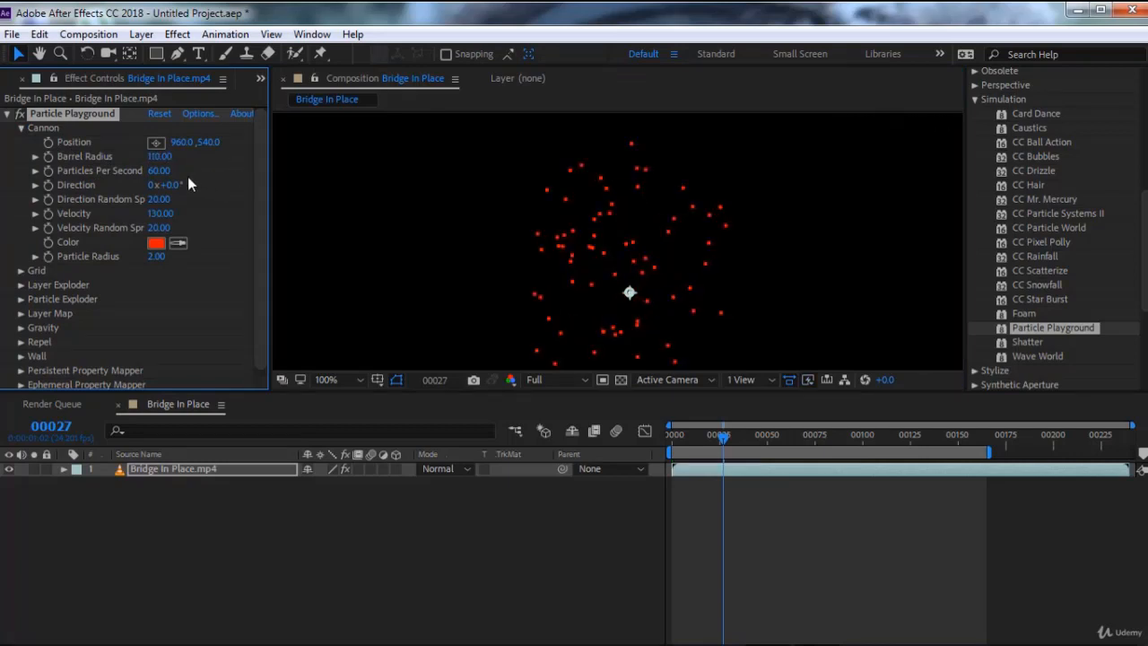
pyautogui.moveTo(163, 160); pyautogui.dragTo(585, 248)
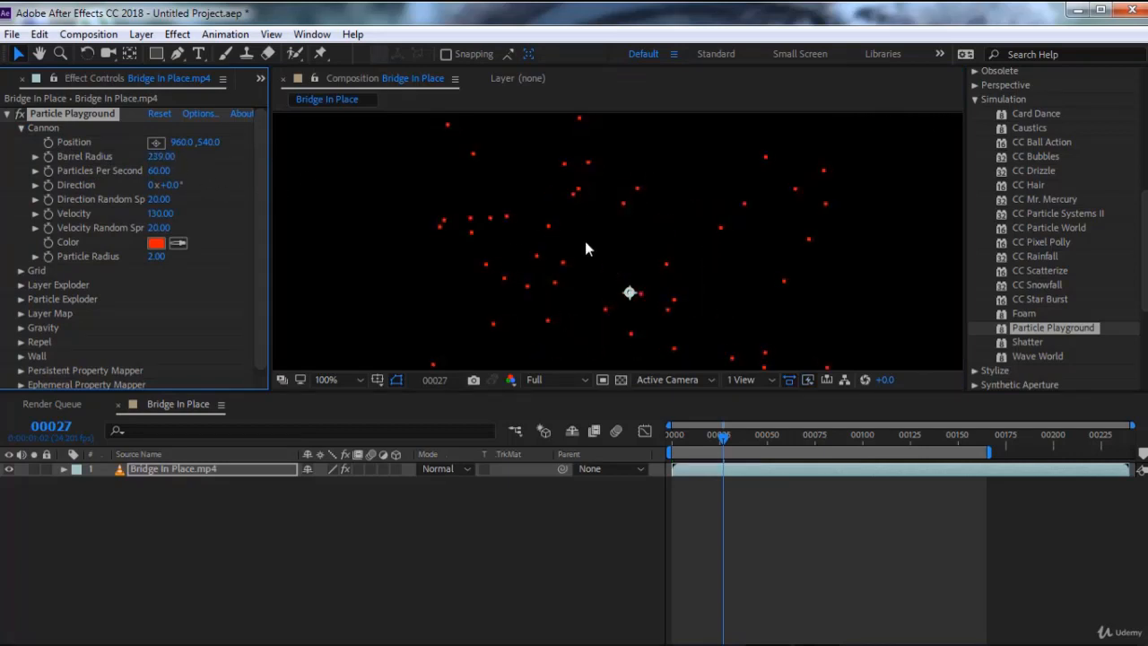
pyautogui.scroll(-3, 632, 242)
pyautogui.scroll(2, 632, 243)
pyautogui.moveTo(175, 173); pyautogui.dragTo(710, 278)
pyautogui.scroll(-2, 710, 278)
pyautogui.moveTo(723, 436); pyautogui.dragTo(628, 437)
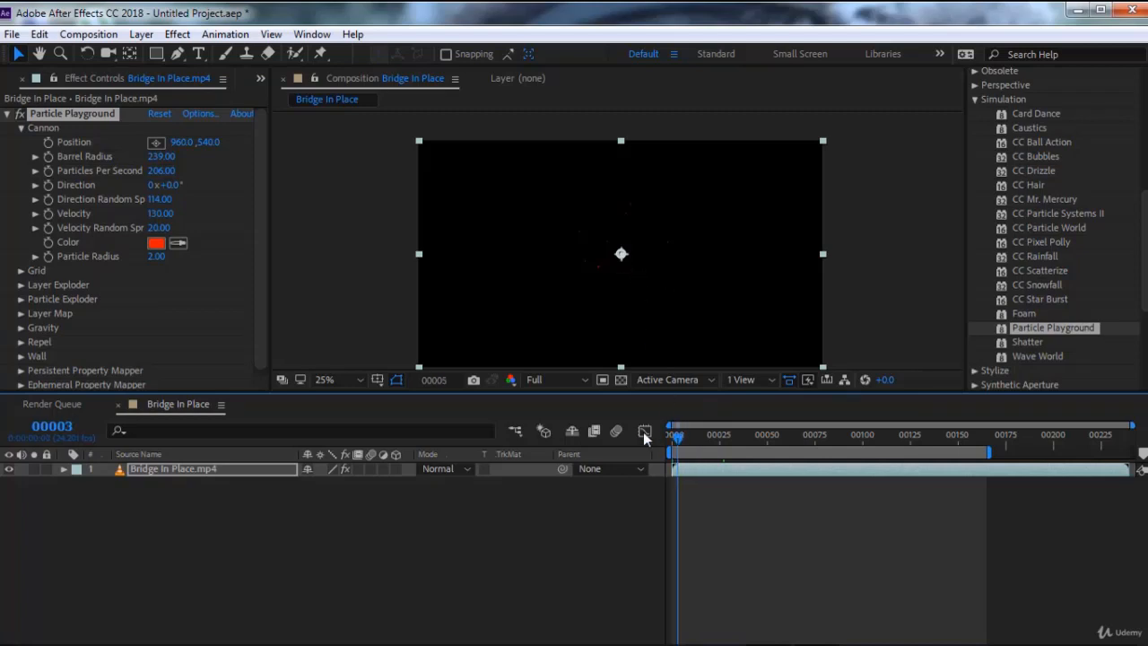
pyautogui.press('space')
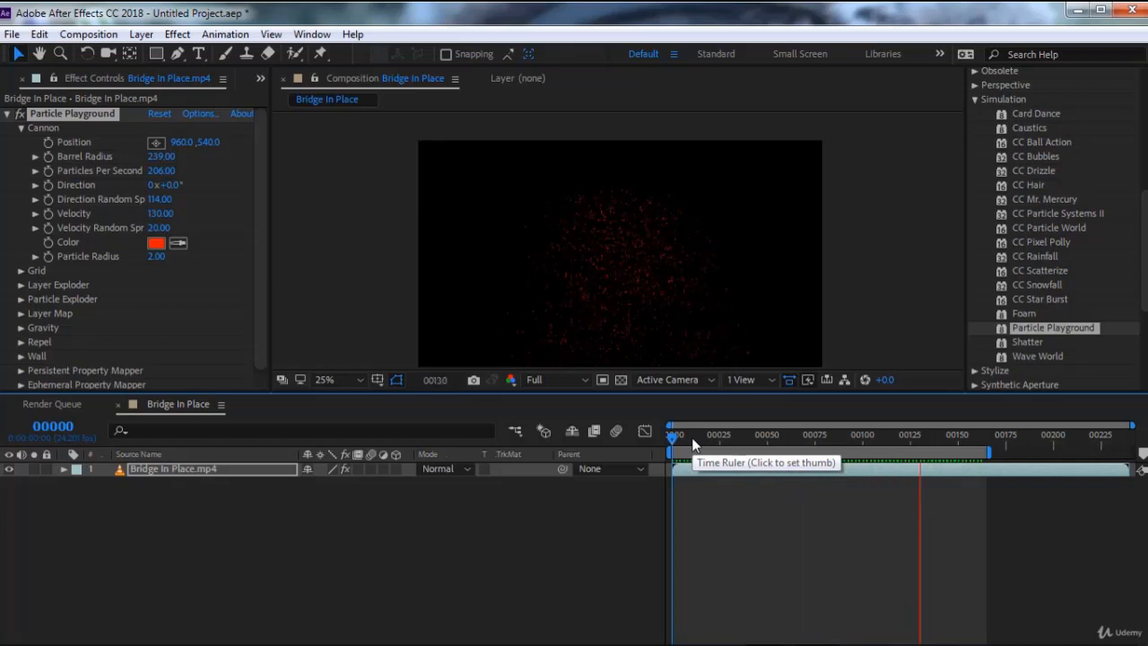
pyautogui.press('space')
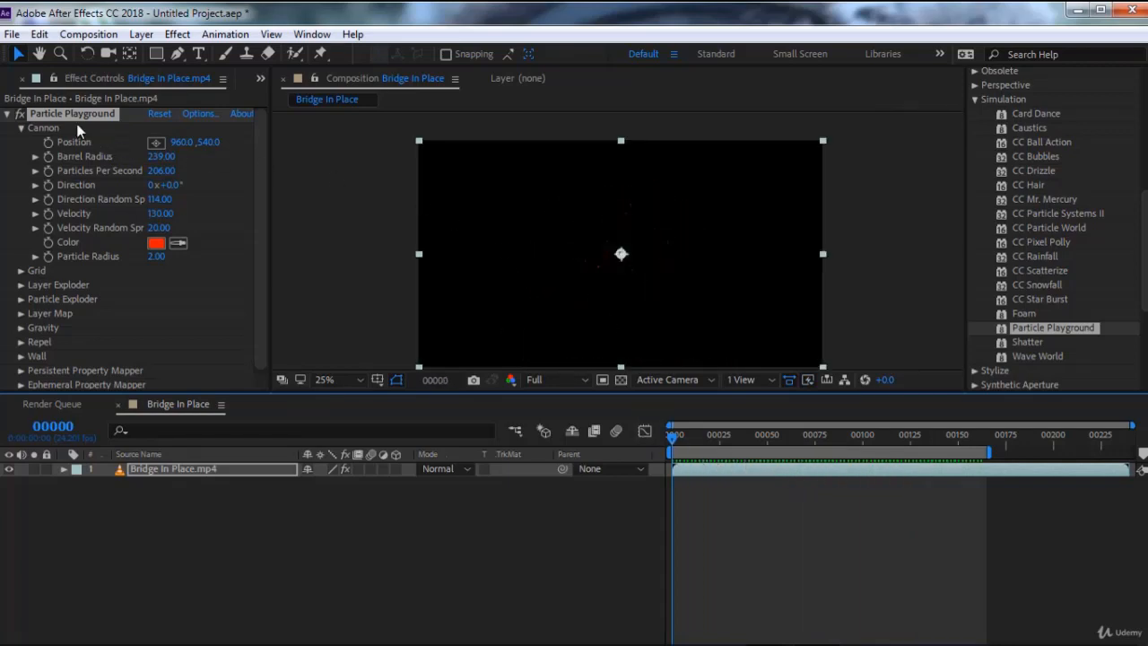
# Replace Particle Playground on the Bridge In Place.mp4 layer with Shatter and preview its wireframe animation
pyautogui.press('Delete')
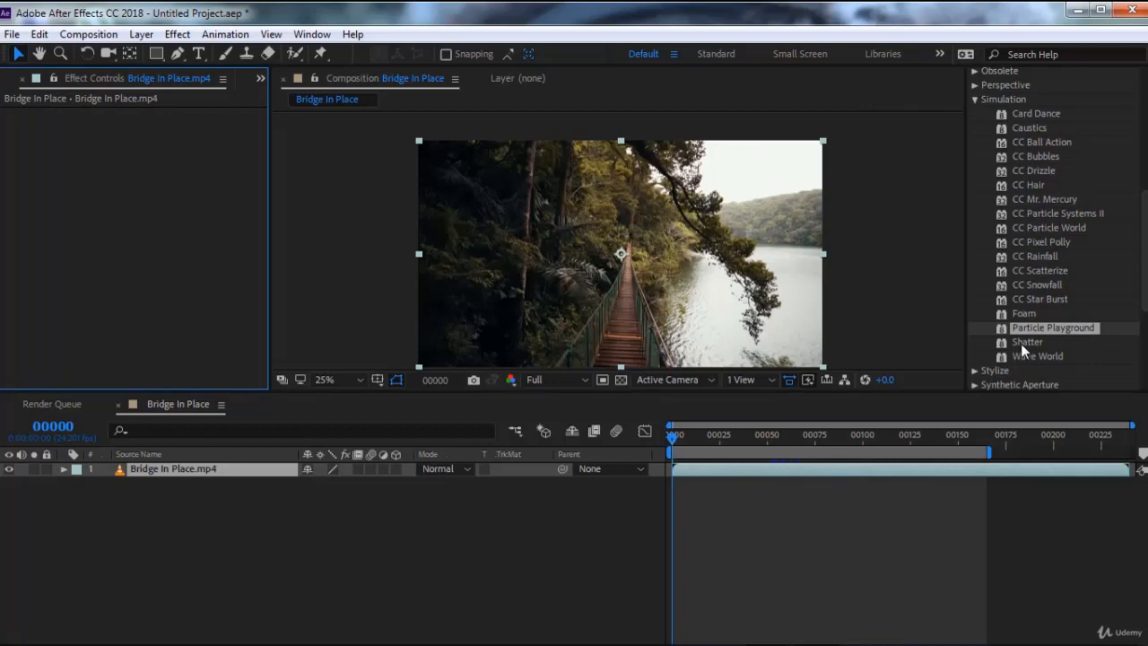
pyautogui.doubleClick(1024, 343)
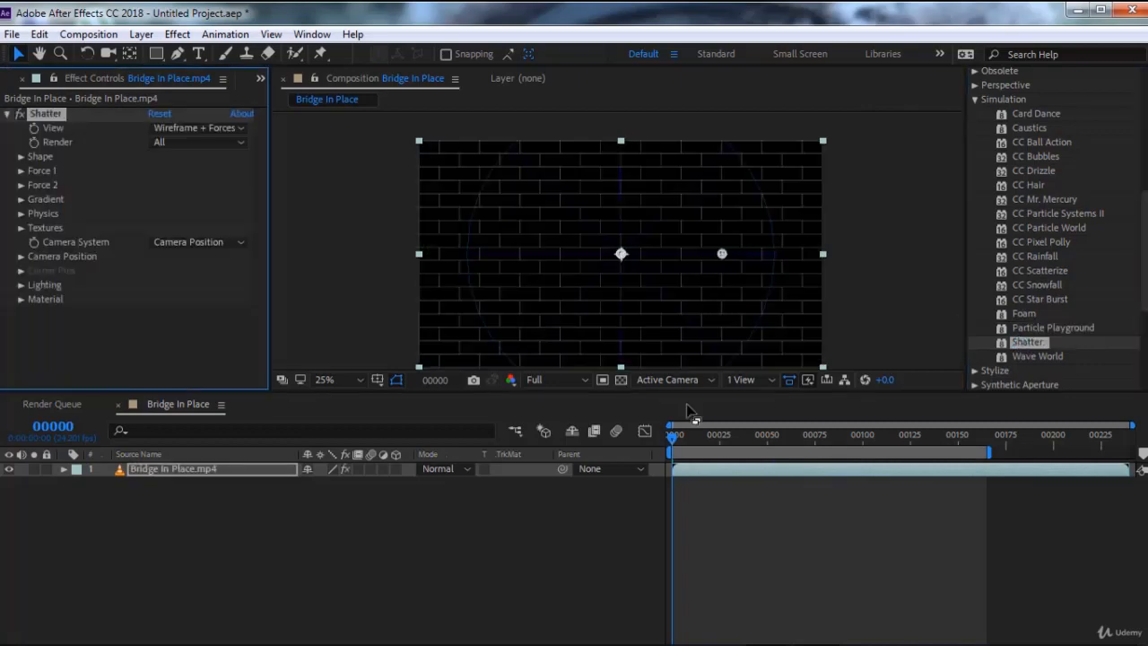
pyautogui.click(690, 413)
pyautogui.press('space')
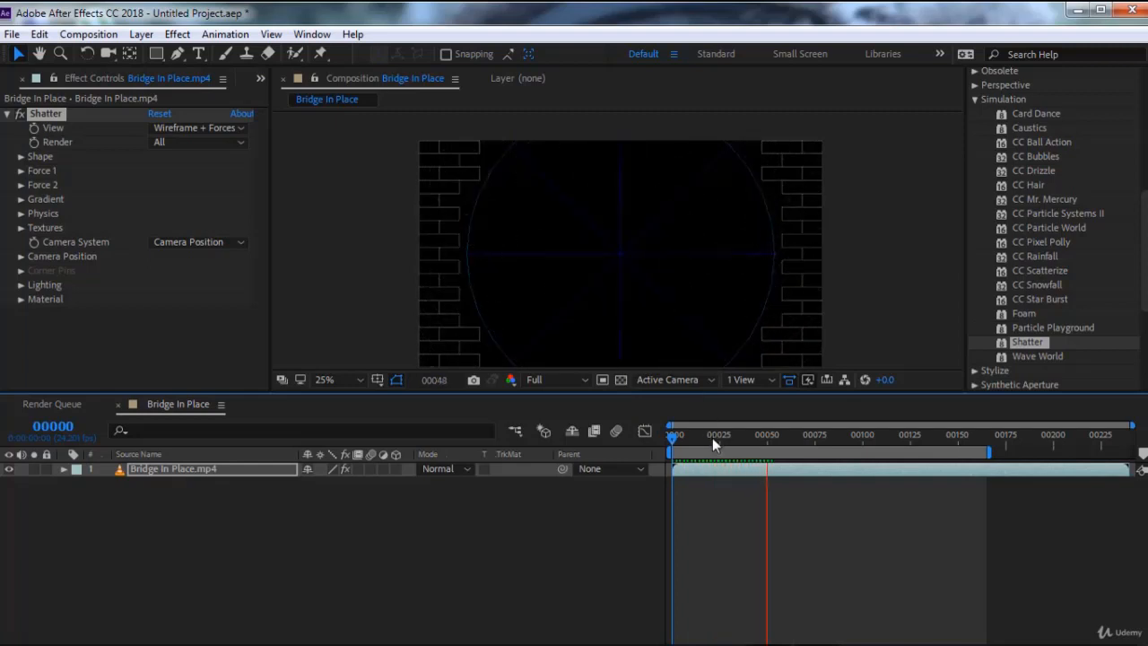
pyautogui.press('space')
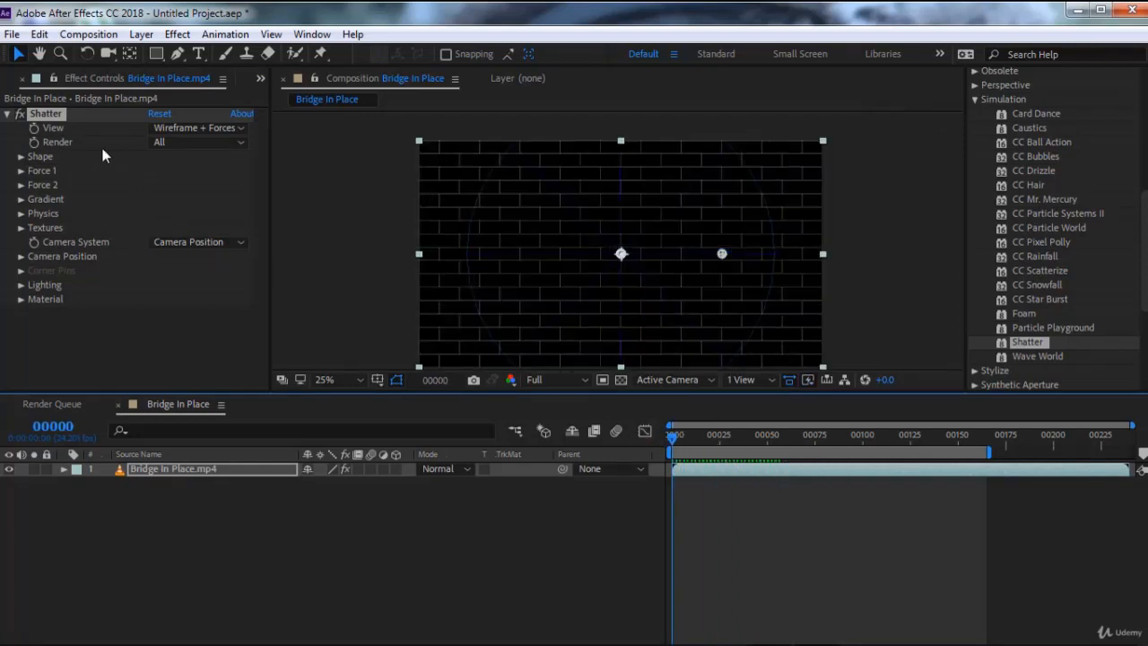
# Set the Shatter View to Rendered and preview the breaking footage from the first frame
pyautogui.click(192, 130)
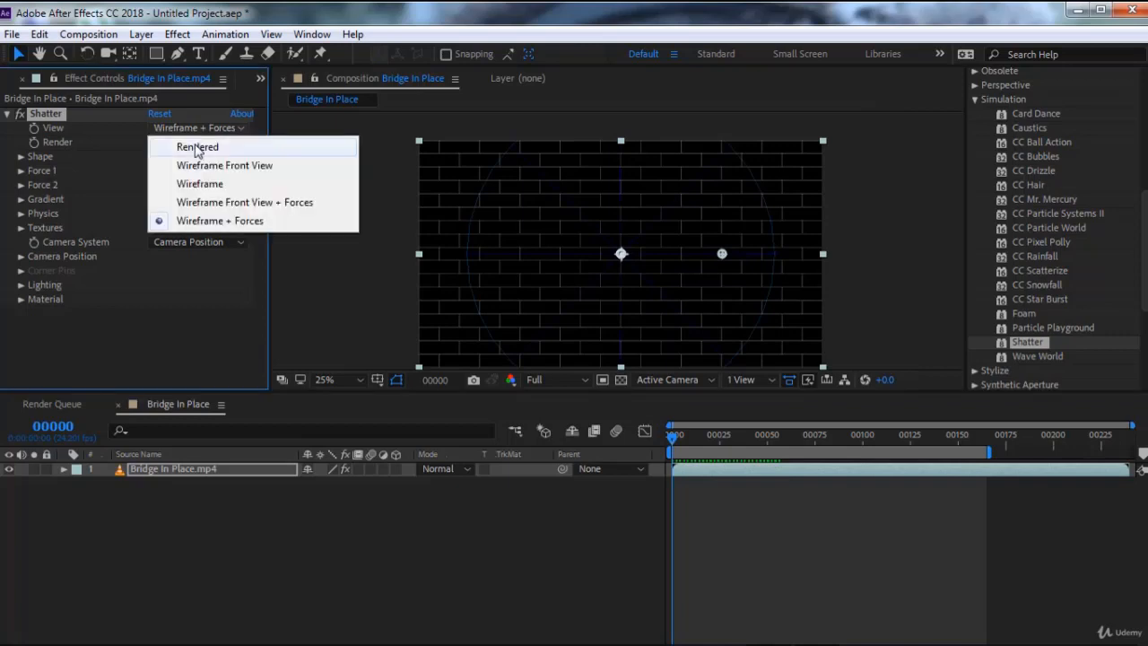
pyautogui.click(196, 148)
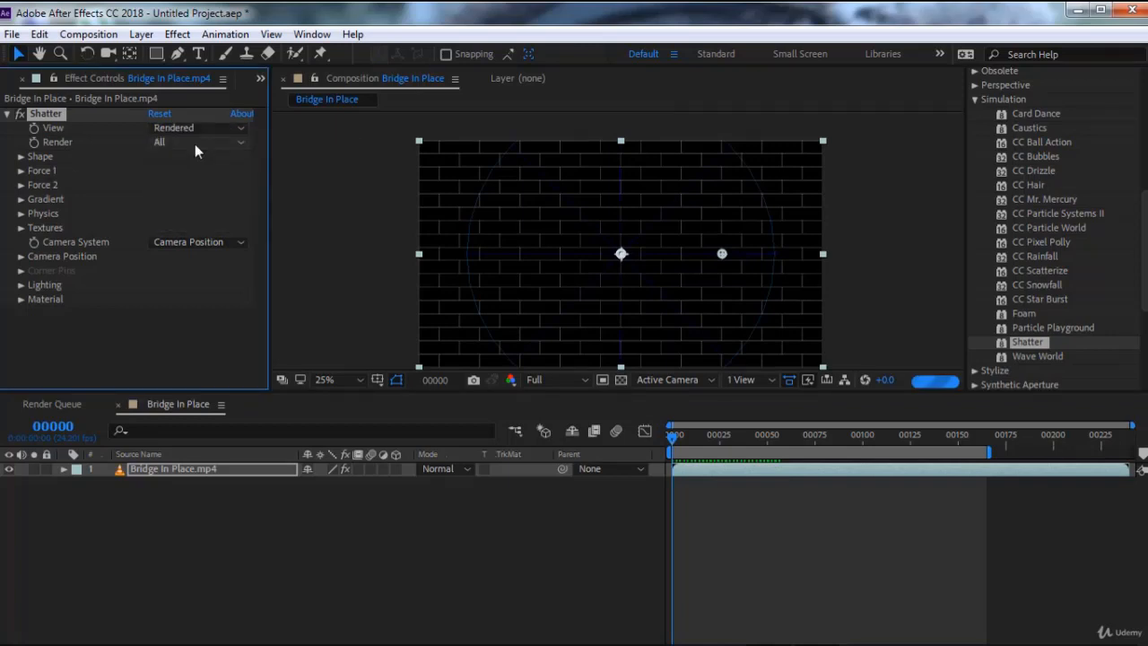
pyautogui.click(674, 438)
pyautogui.press('space')
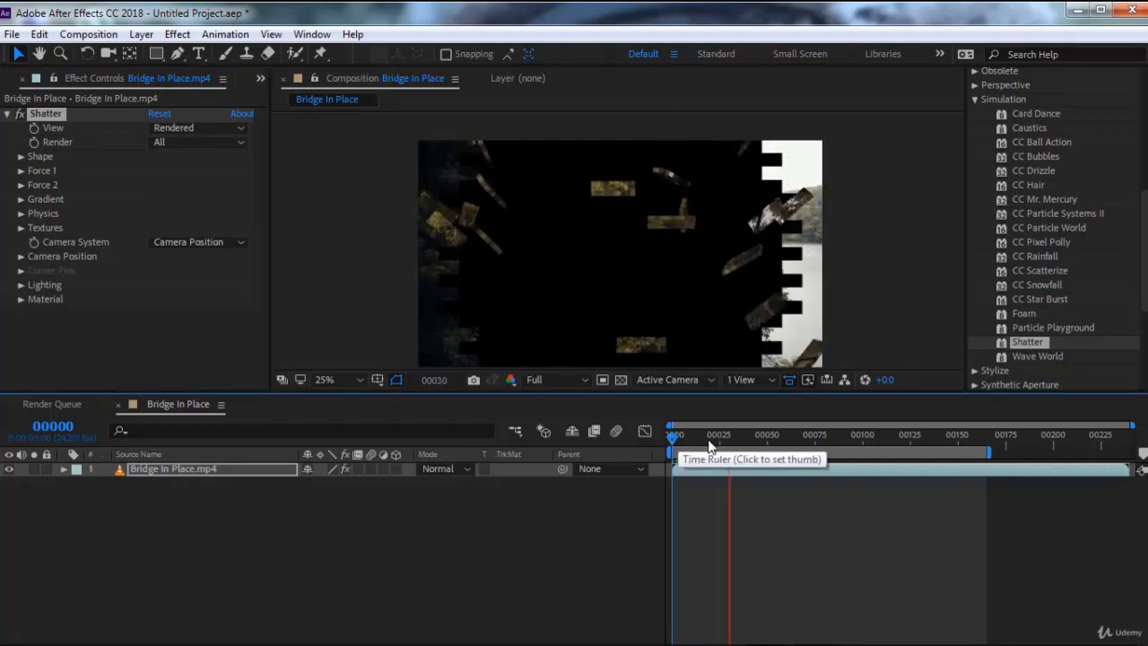
# Trim the work area end to frame 56 and preview the shortened Shatter animation from the start
pyautogui.click(778, 439)
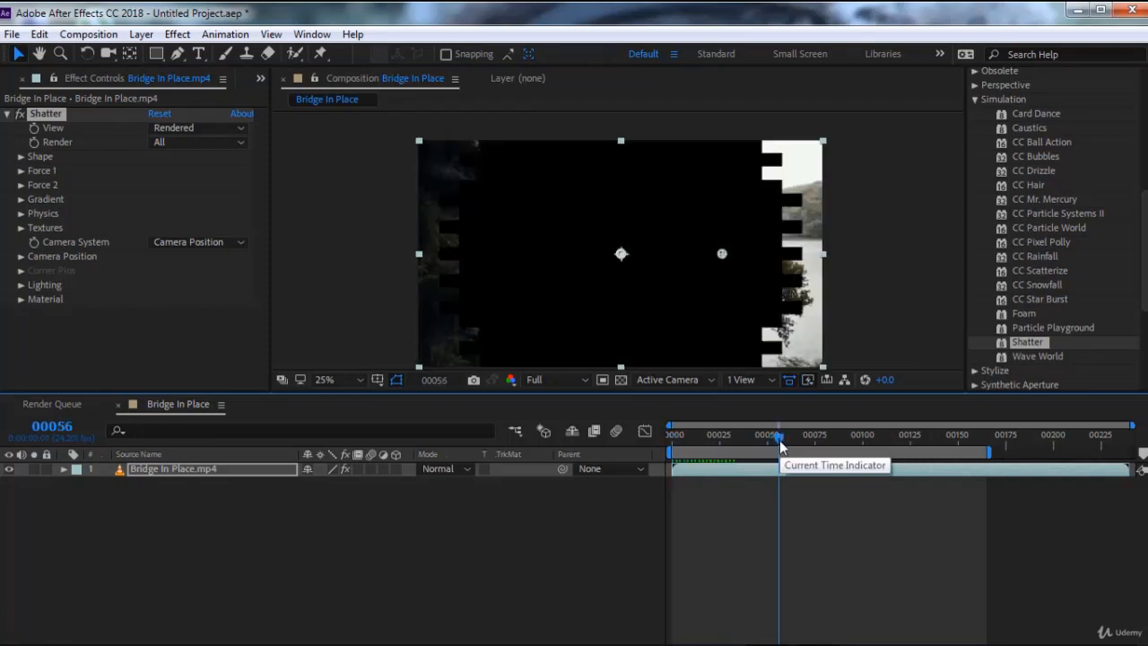
pyautogui.press('n')
pyautogui.moveTo(779, 439); pyautogui.dragTo(655, 436)
pyautogui.press('space')
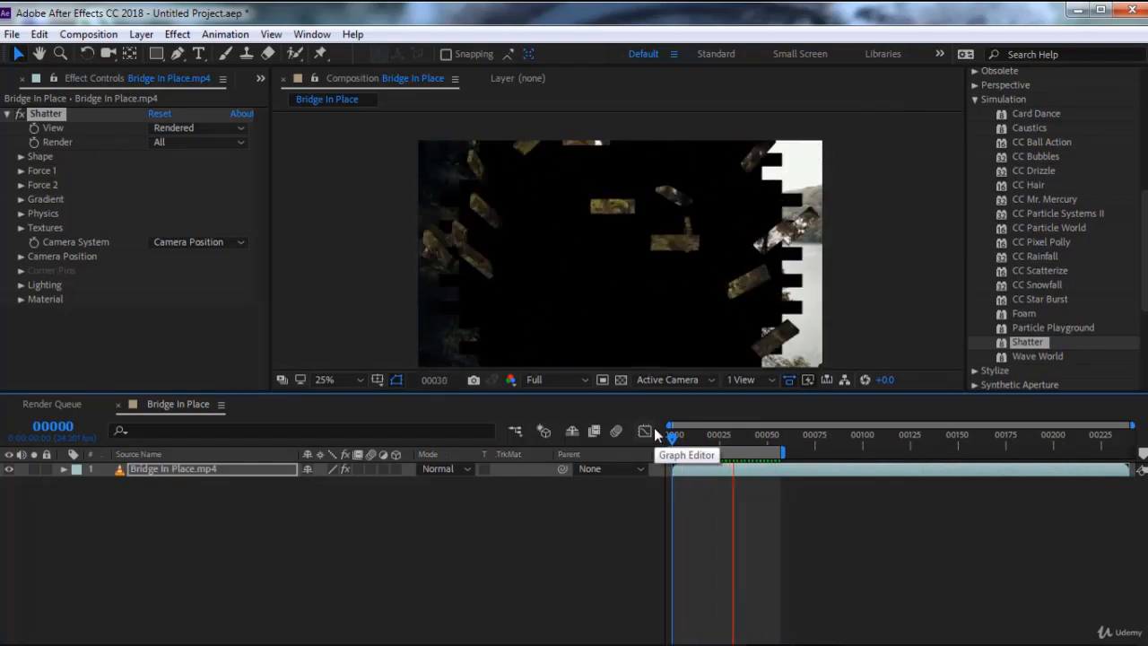
# At frame 14, set the Shatter Shape's Repetitions to 20.30 and Direction to 99°, and preview the result from the first frame
pyautogui.click(698, 436)
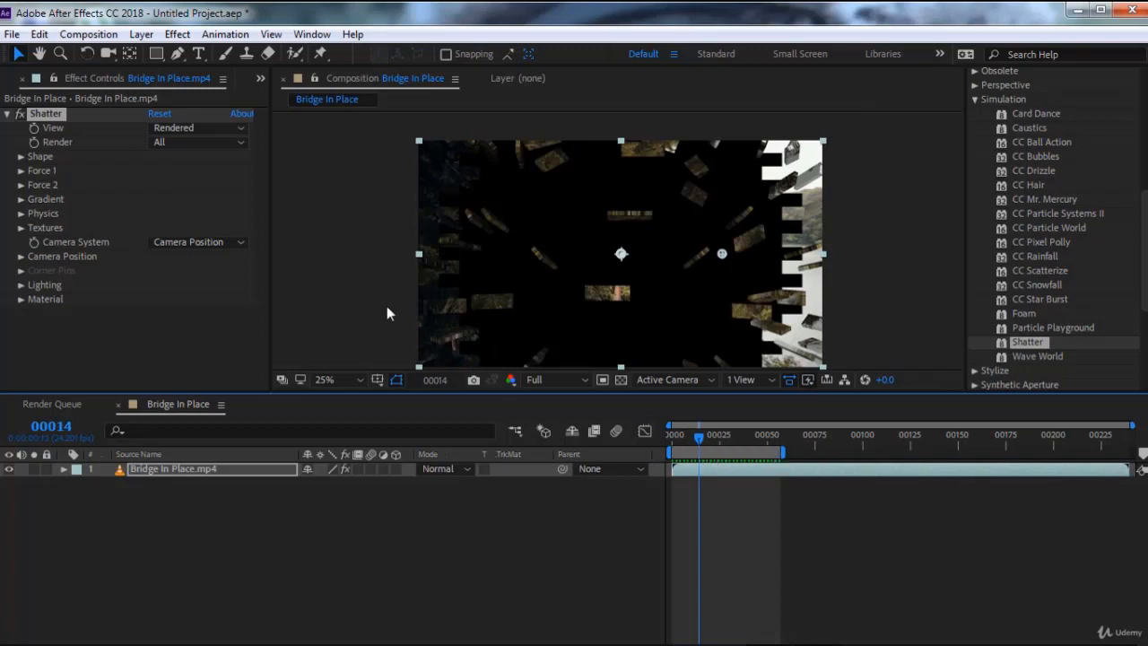
pyautogui.click(21, 157)
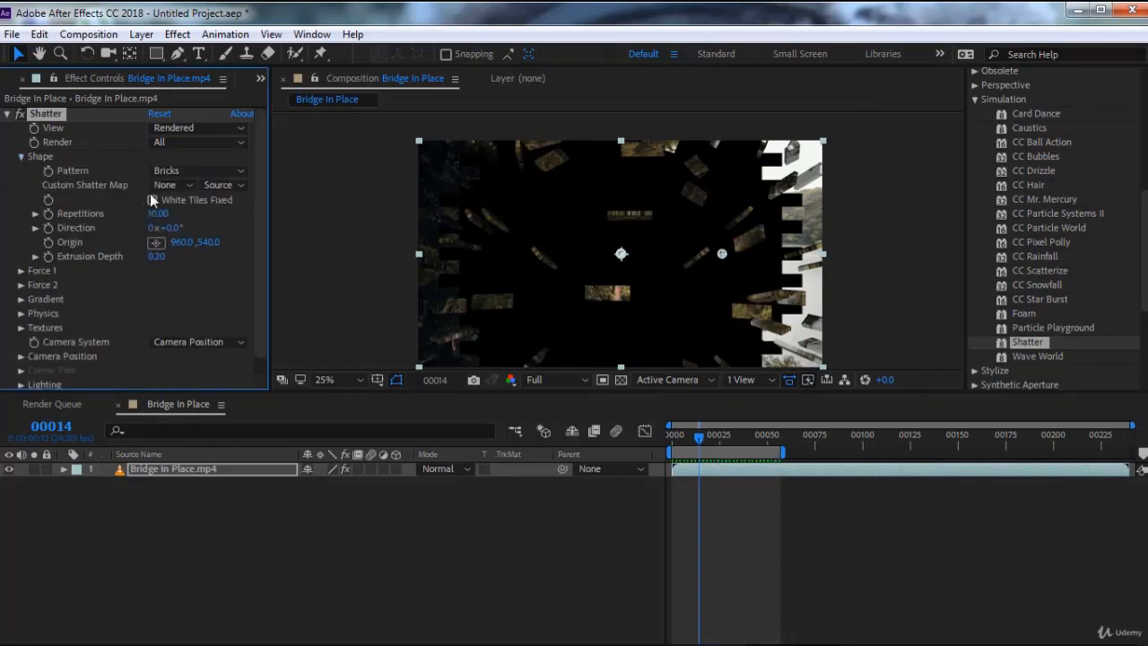
pyautogui.moveTo(192, 215); pyautogui.dragTo(218, 231)
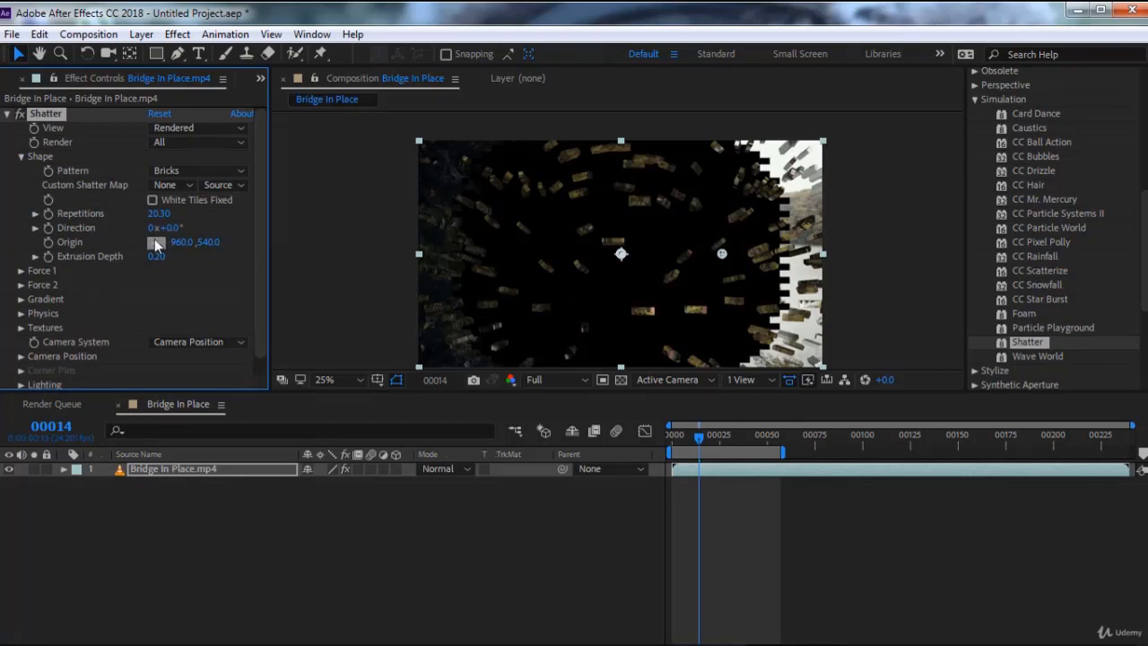
pyautogui.moveTo(168, 227); pyautogui.dragTo(257, 230)
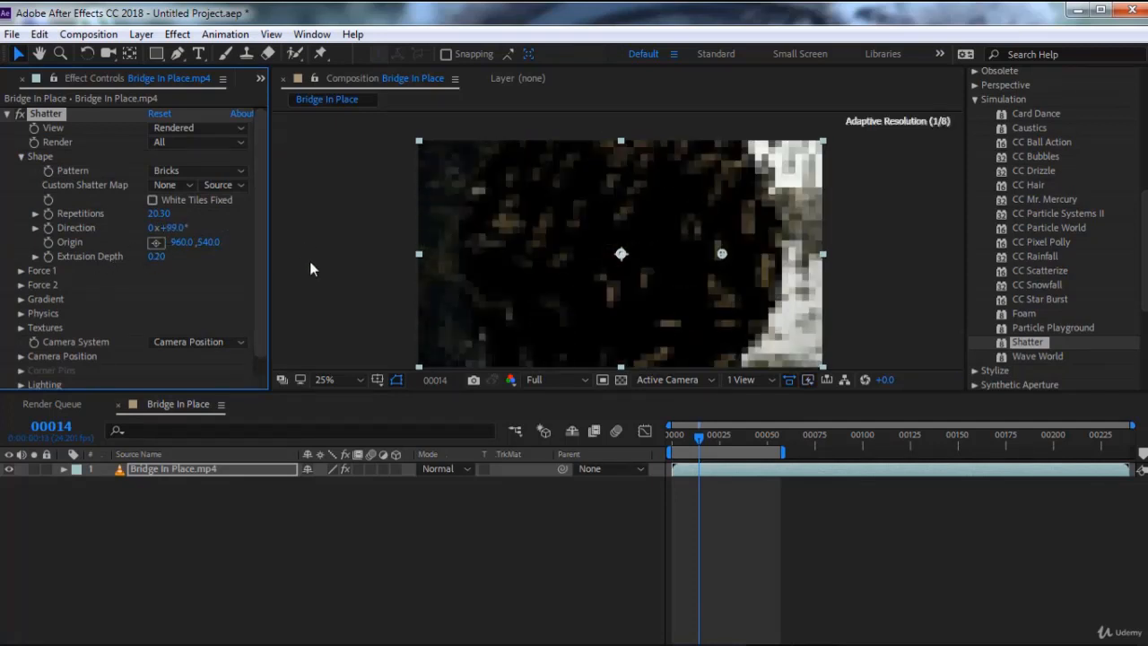
pyautogui.moveTo(698, 442); pyautogui.dragTo(630, 435)
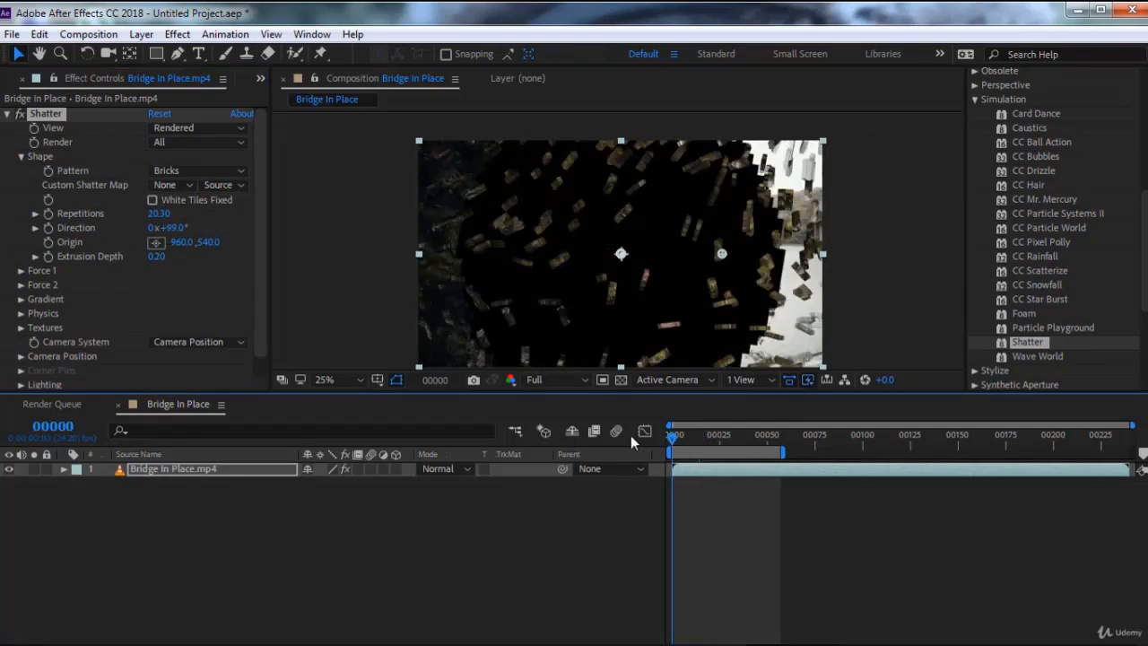
pyautogui.press('space')
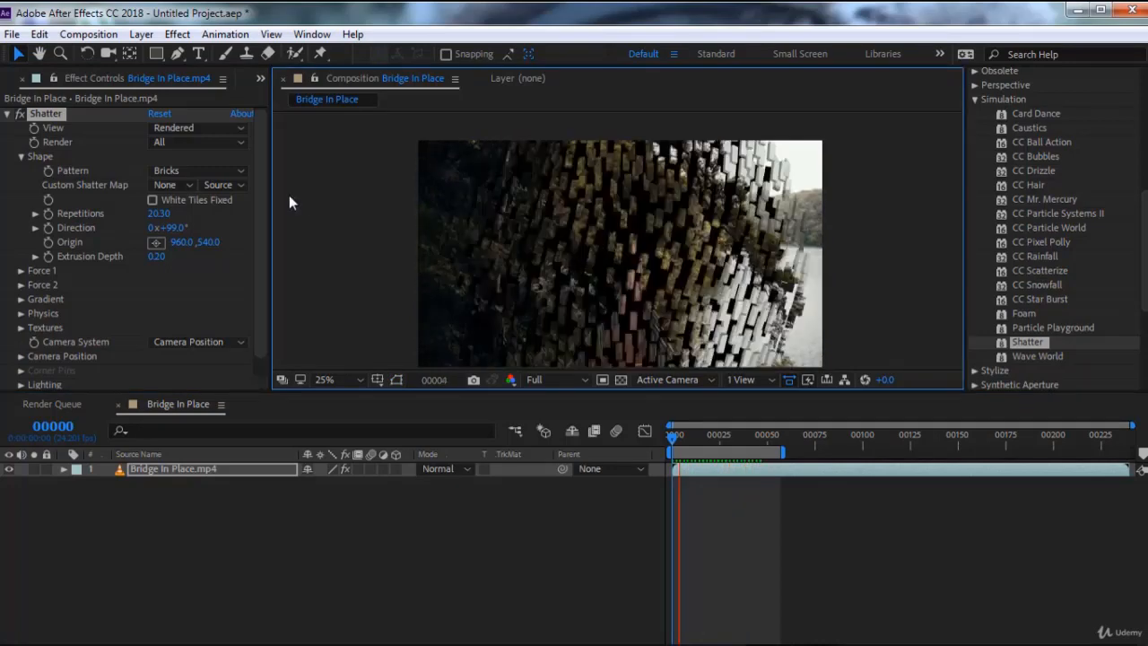
# Replace Shatter on the Bridge In Place.mp4 layer with Wave World and preview its wireframe waves from the first frame
pyautogui.click(49, 114)
pyautogui.press('Delete')
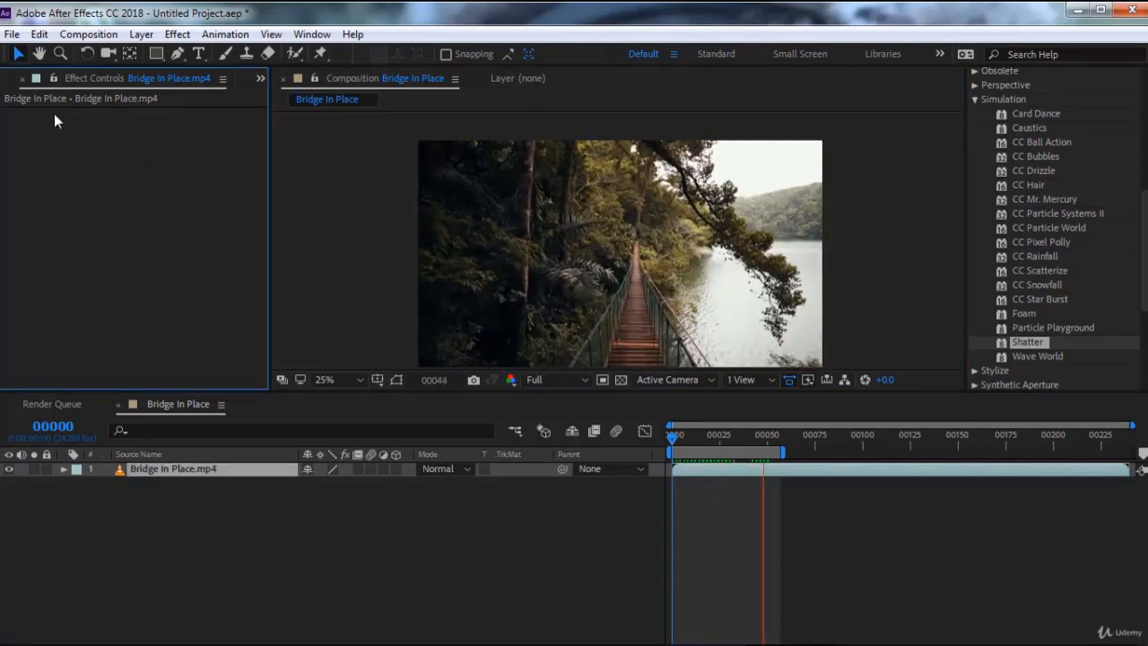
pyautogui.click(707, 436)
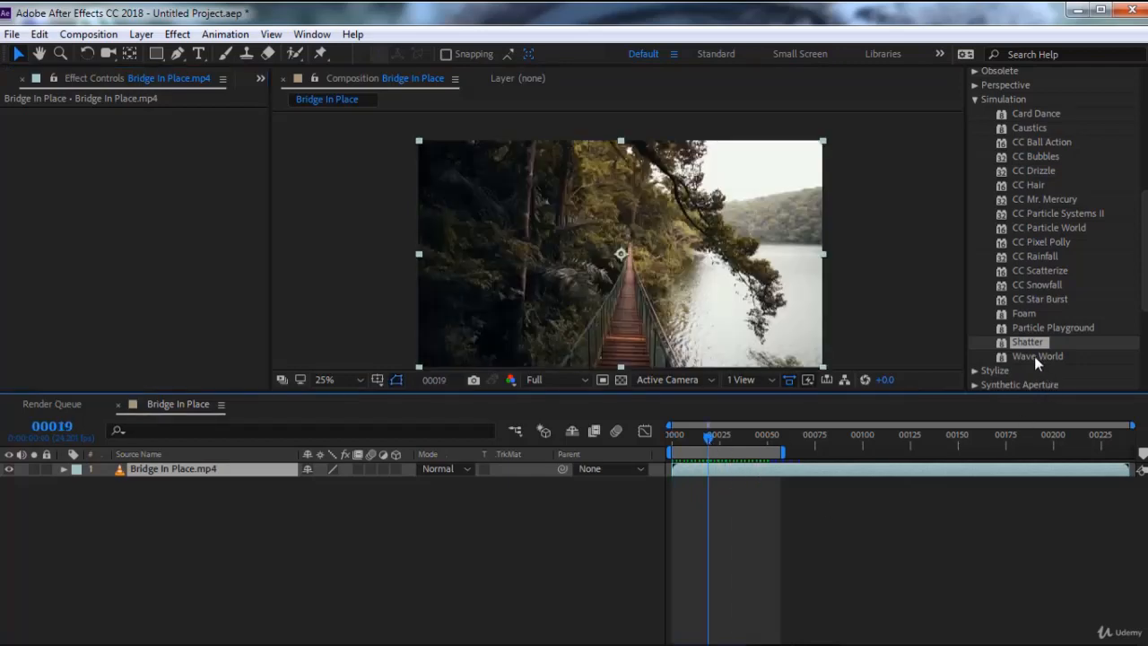
pyautogui.click(676, 436)
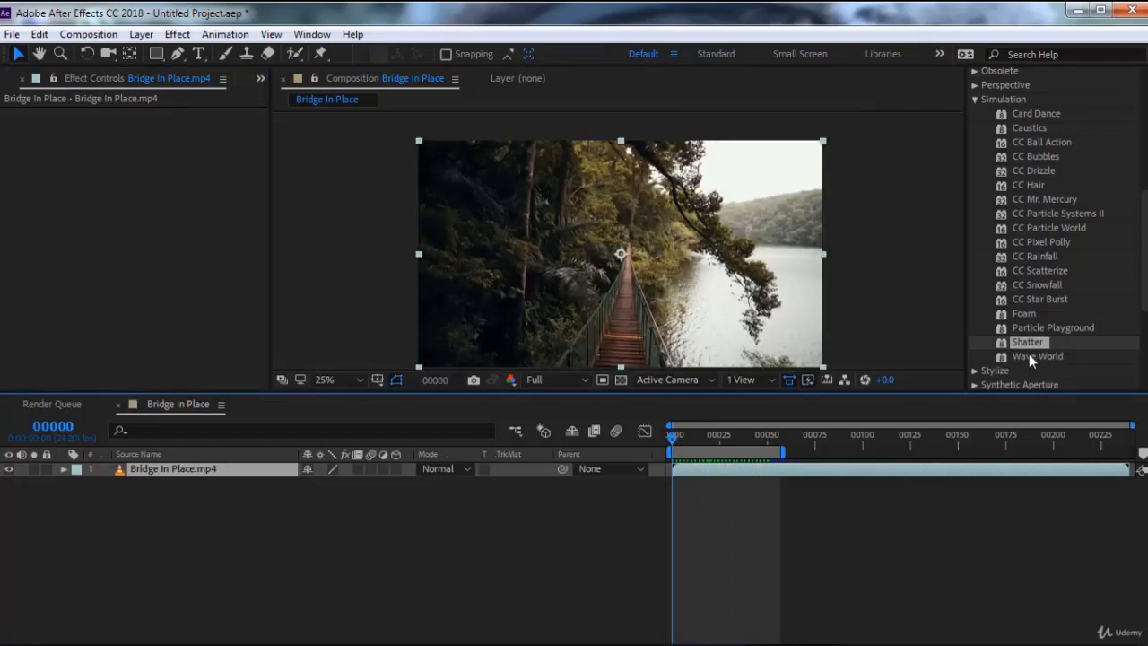
pyautogui.doubleClick(1031, 356)
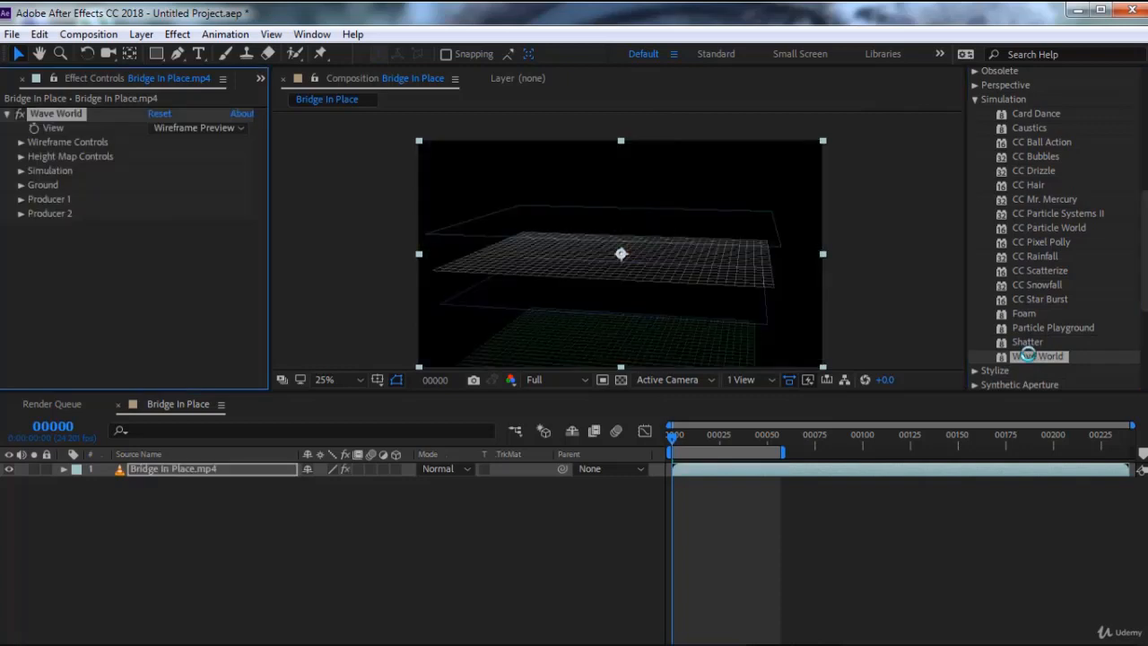
pyautogui.click(676, 437)
pyautogui.press('space')
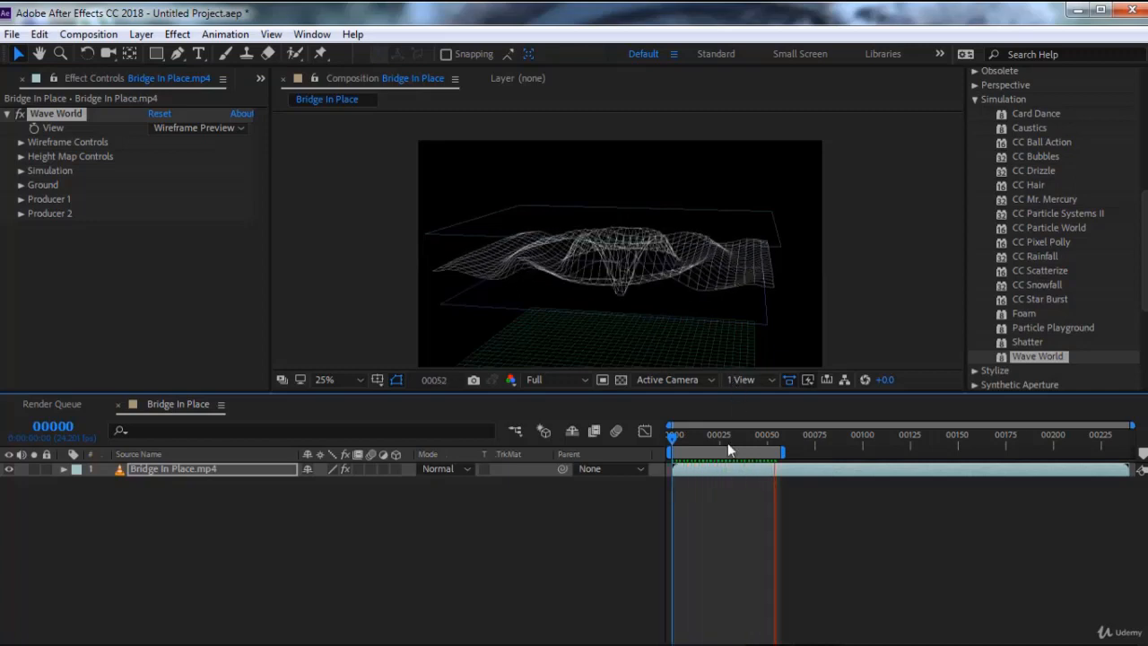
# Set the Wave World View to Height Map at frame 41 and preview the ripples from the first frame
pyautogui.moveTo(717, 439); pyautogui.dragTo(751, 438)
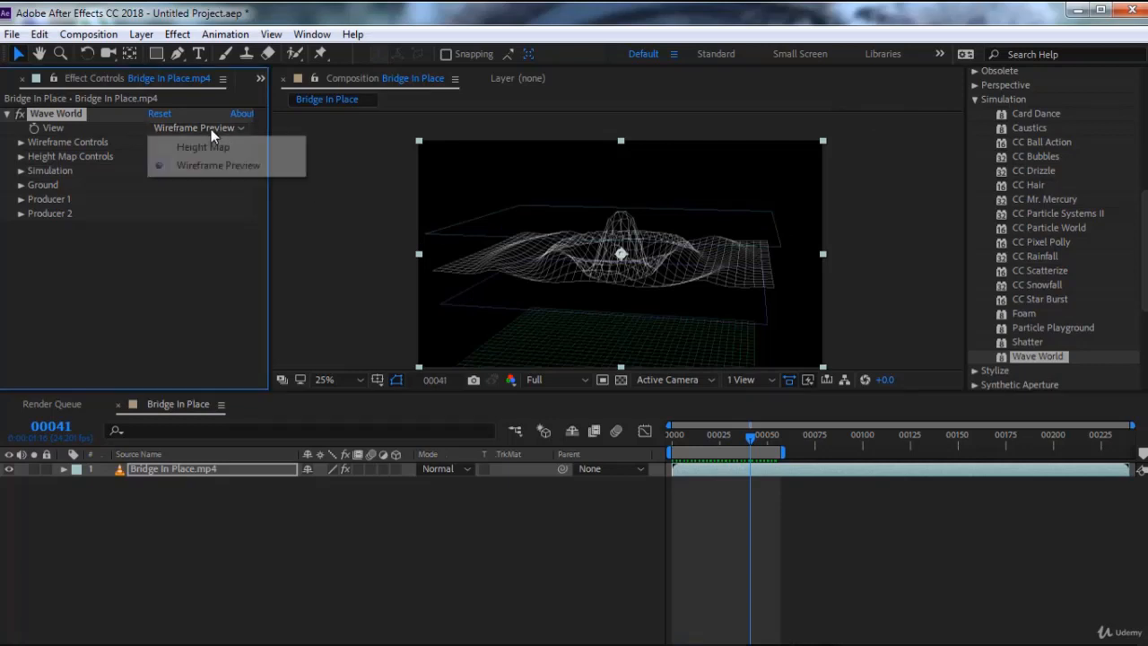
pyautogui.click(206, 147)
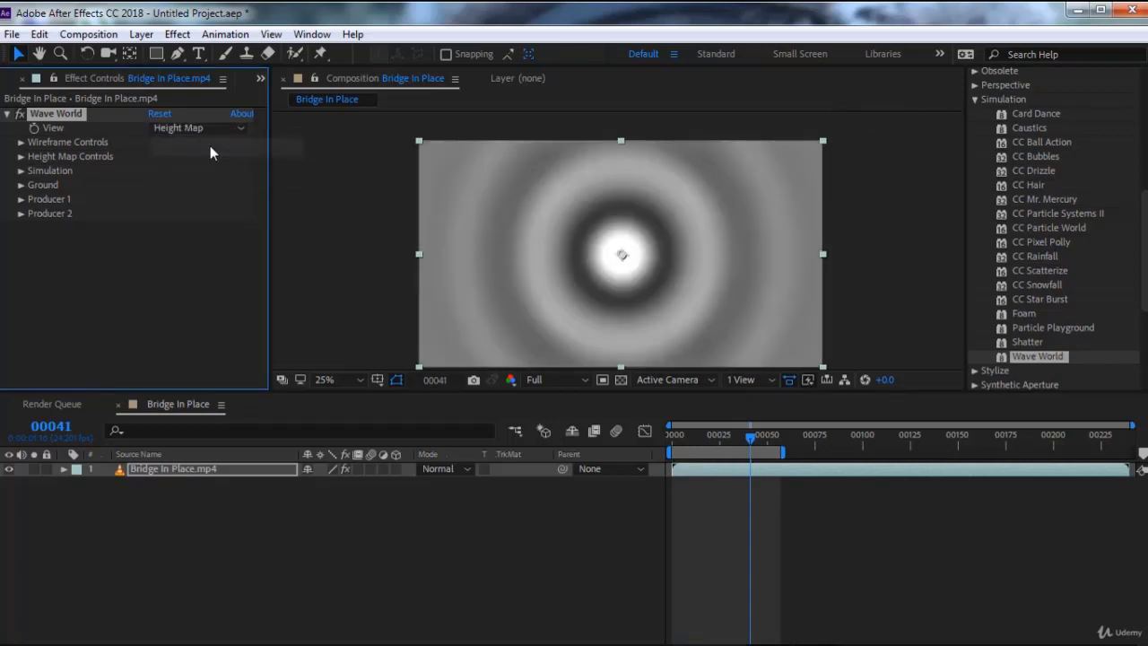
pyautogui.moveTo(705, 434); pyautogui.dragTo(632, 430)
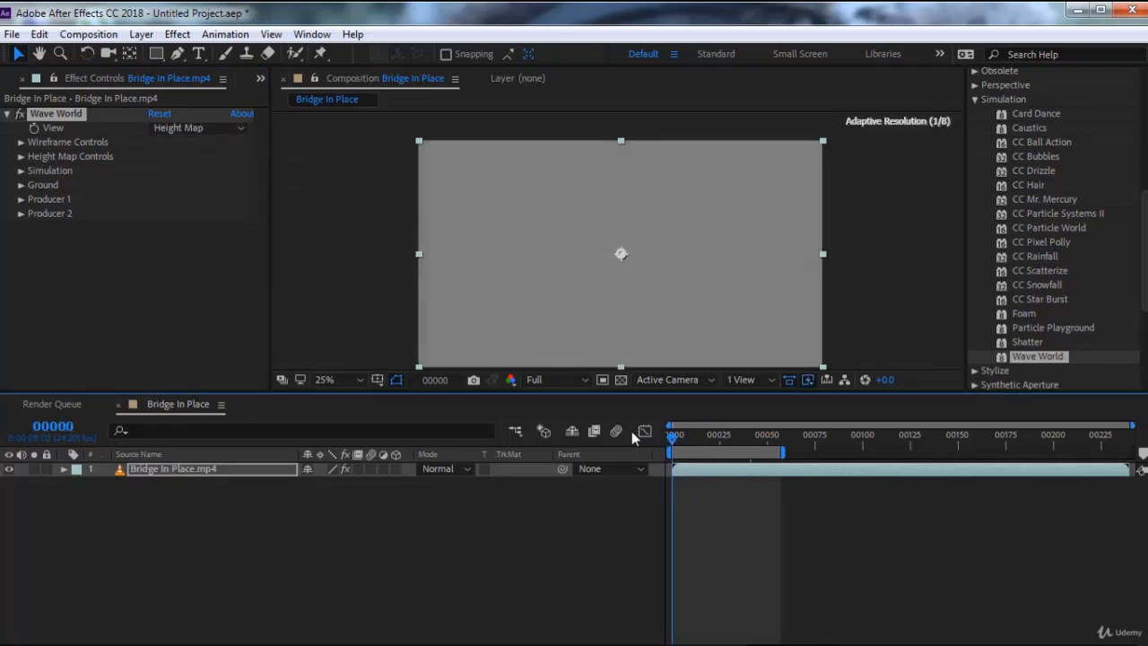
pyautogui.press('space')
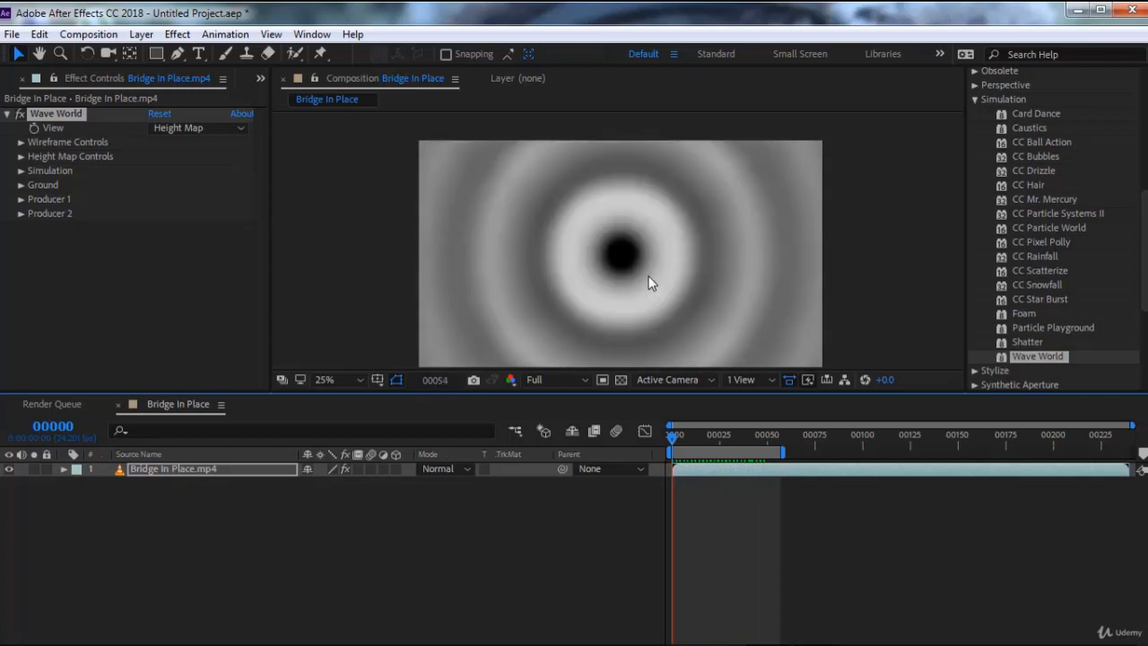
# Switch the Wave World View back to Wireframe Preview, and delete the effect from the Bridge In Place.mp4 layer
pyautogui.click(216, 128)
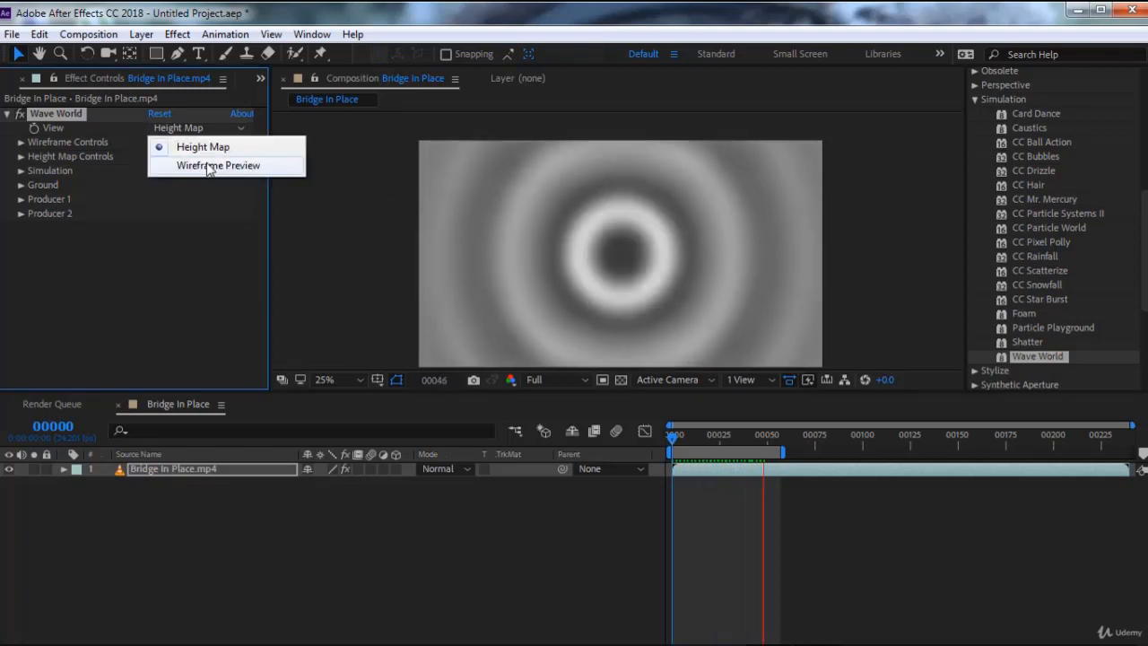
pyautogui.click(208, 161)
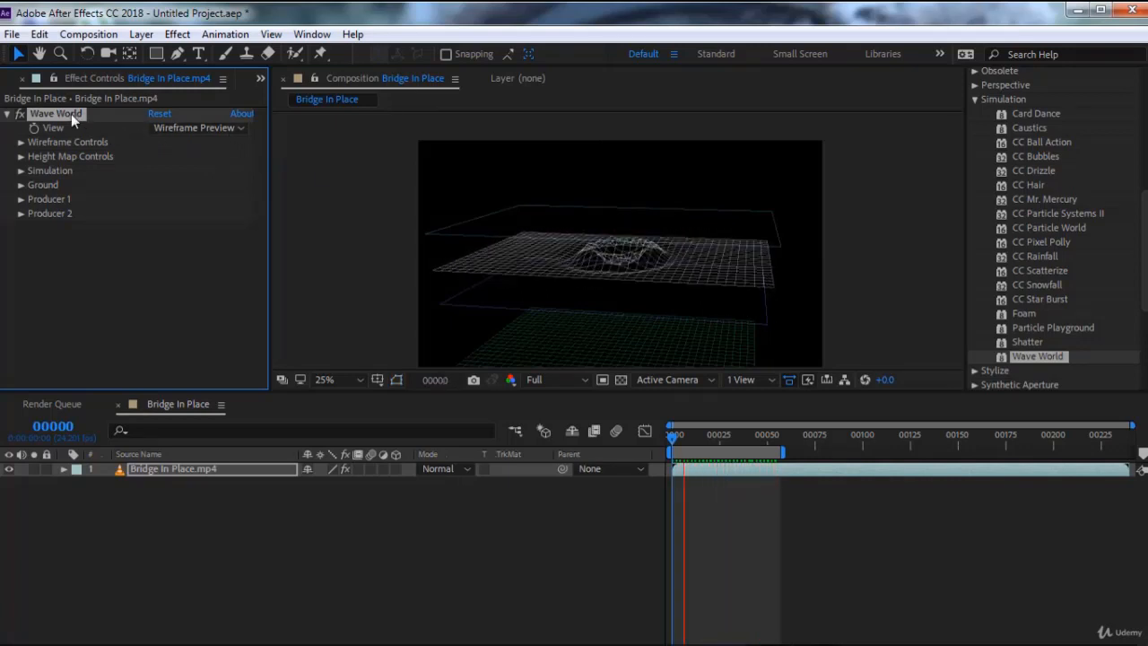
pyautogui.press('Delete')
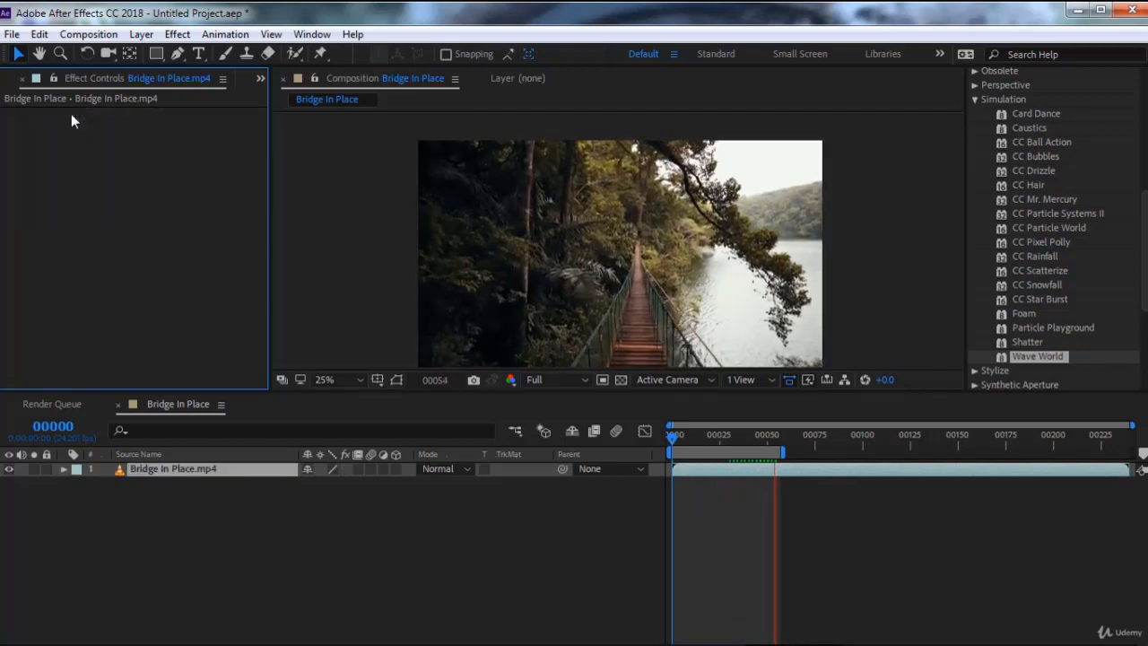